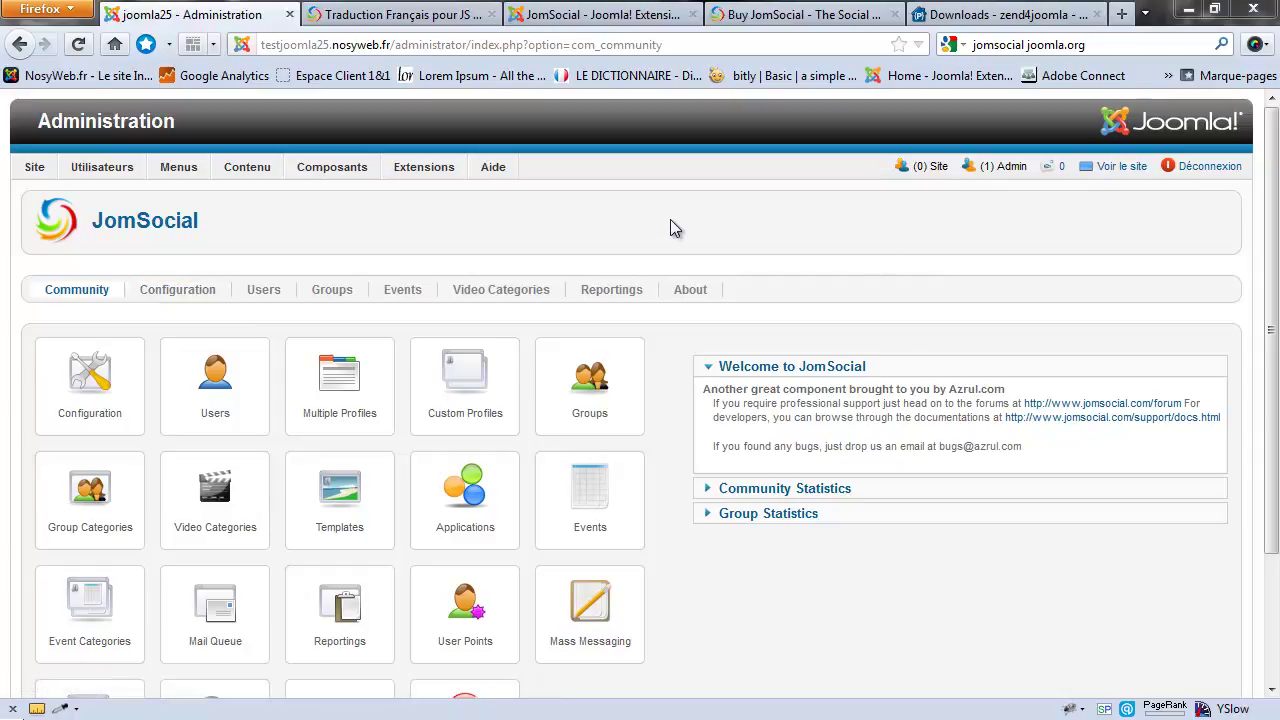
Step: Open JomSocial's Users page, which lists the single admin account
{"action": "scroll", "coordinate": [671, 384], "scroll_direction": "down", "scroll_amount": 2}
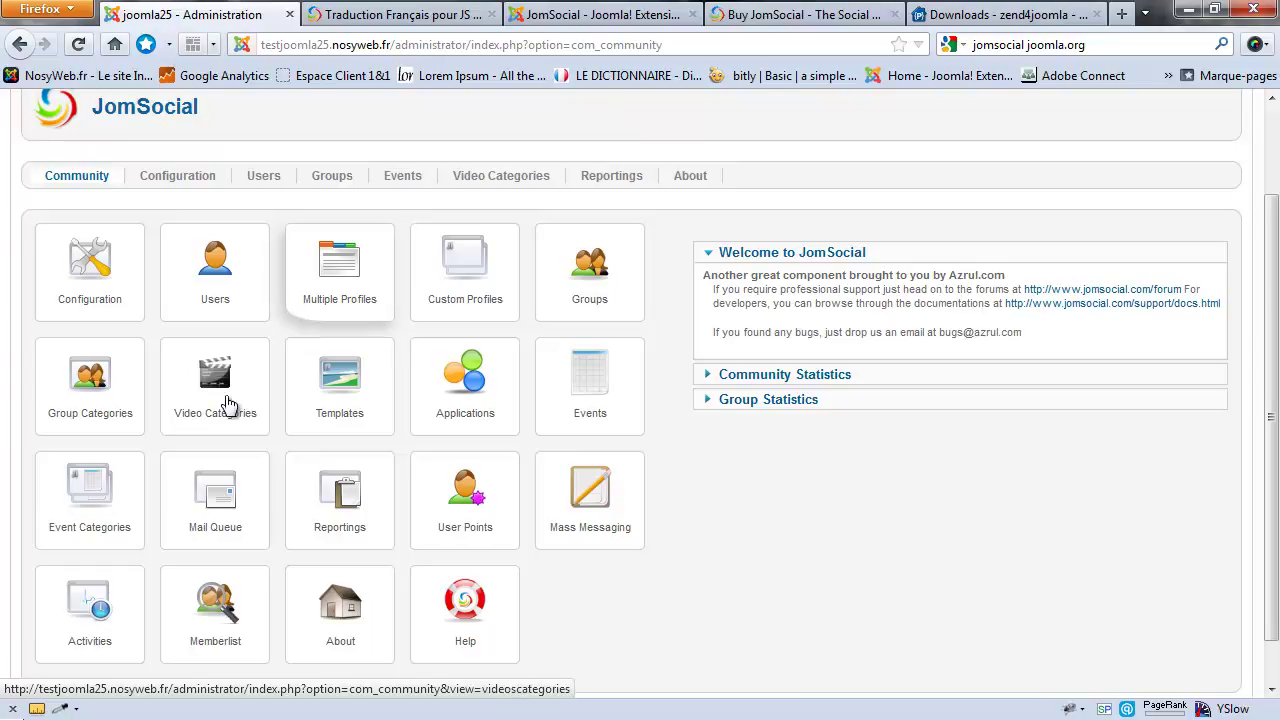
{"action": "left_click", "coordinate": [214, 272]}
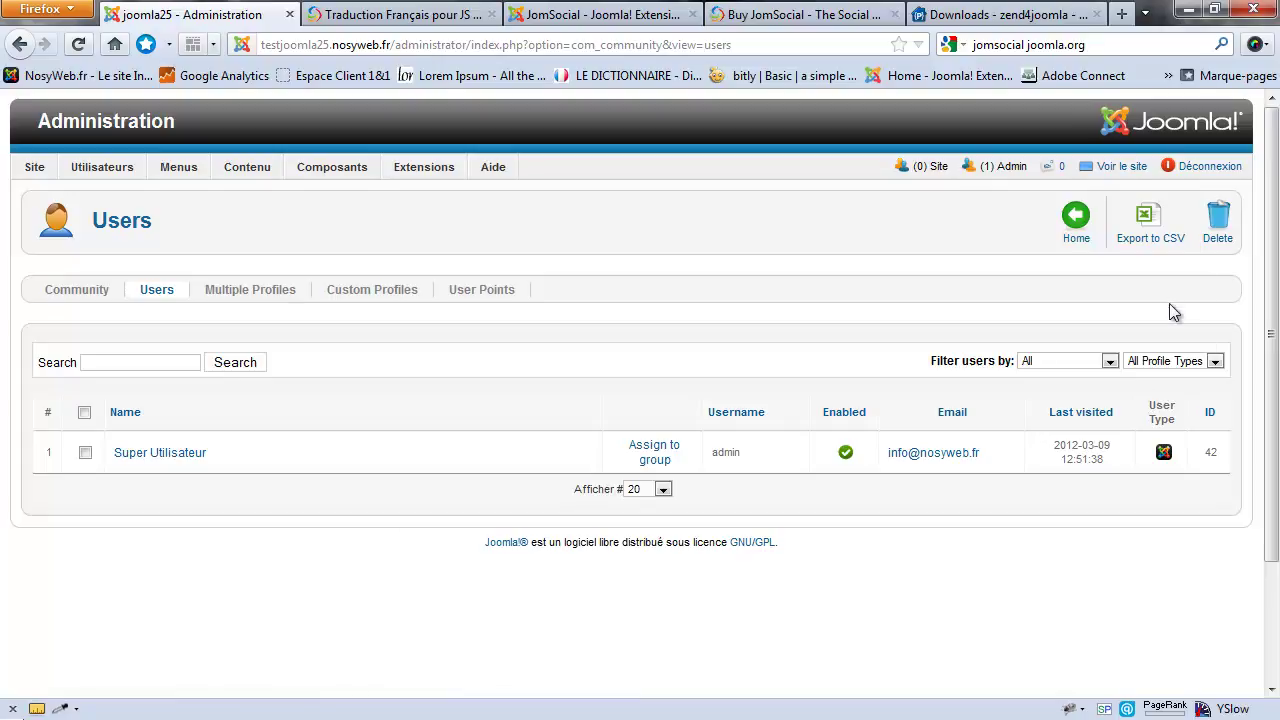
{"action": "left_click", "coordinate": [1165, 453]}
{"action": "left_click", "coordinate": [1170, 361]}
{"action": "left_click", "coordinate": [1130, 375]}
{"action": "left_click", "coordinate": [1038, 364]}
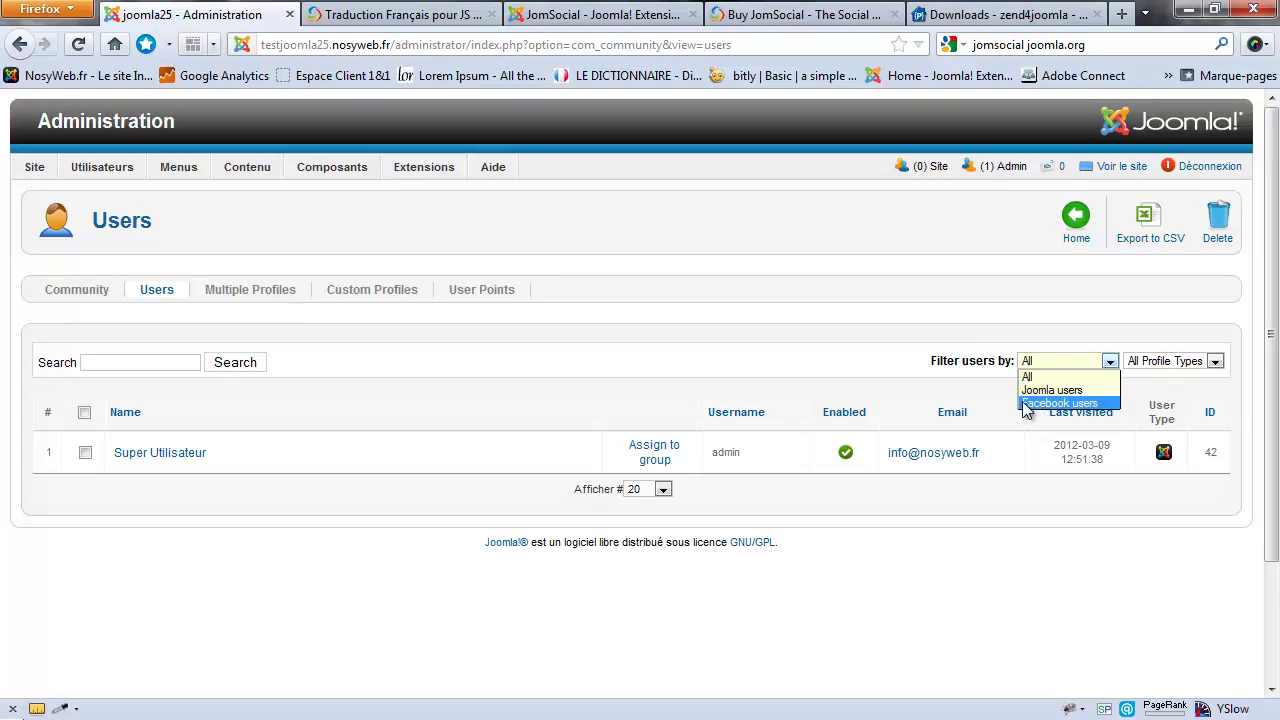
{"action": "left_click", "coordinate": [1010, 406]}
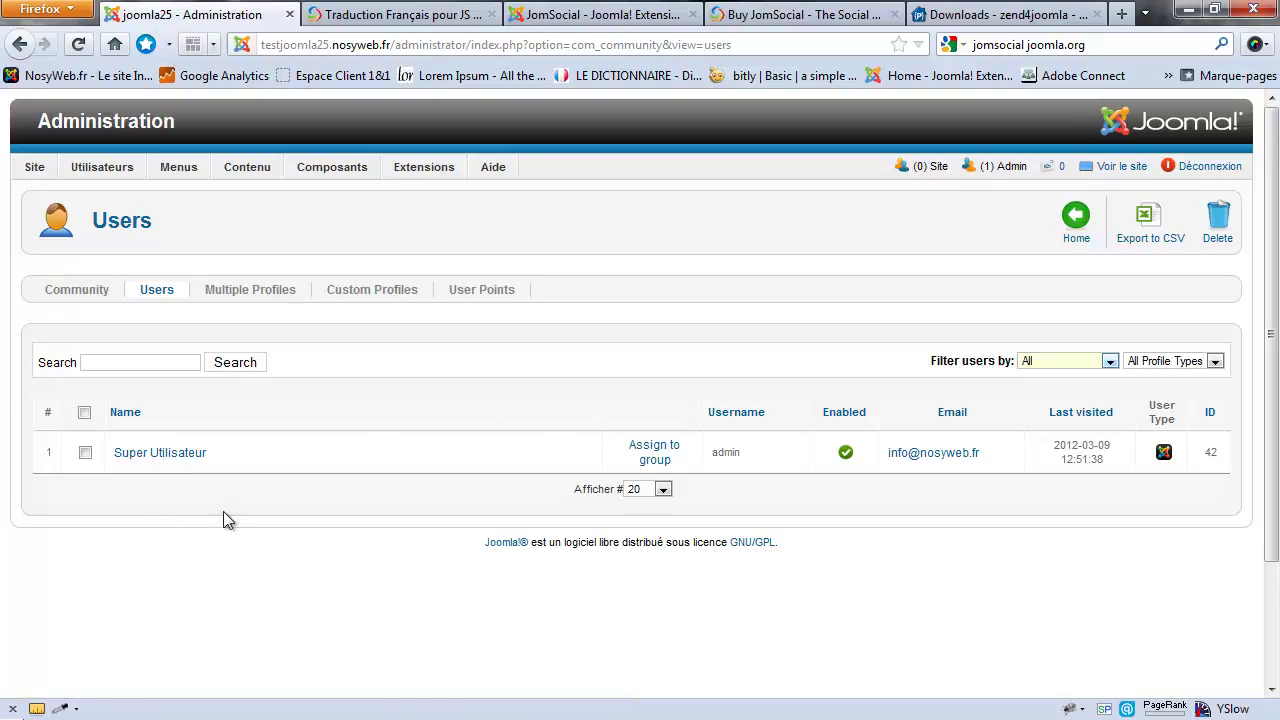
{"action": "mouse_move", "coordinate": [118, 170]}
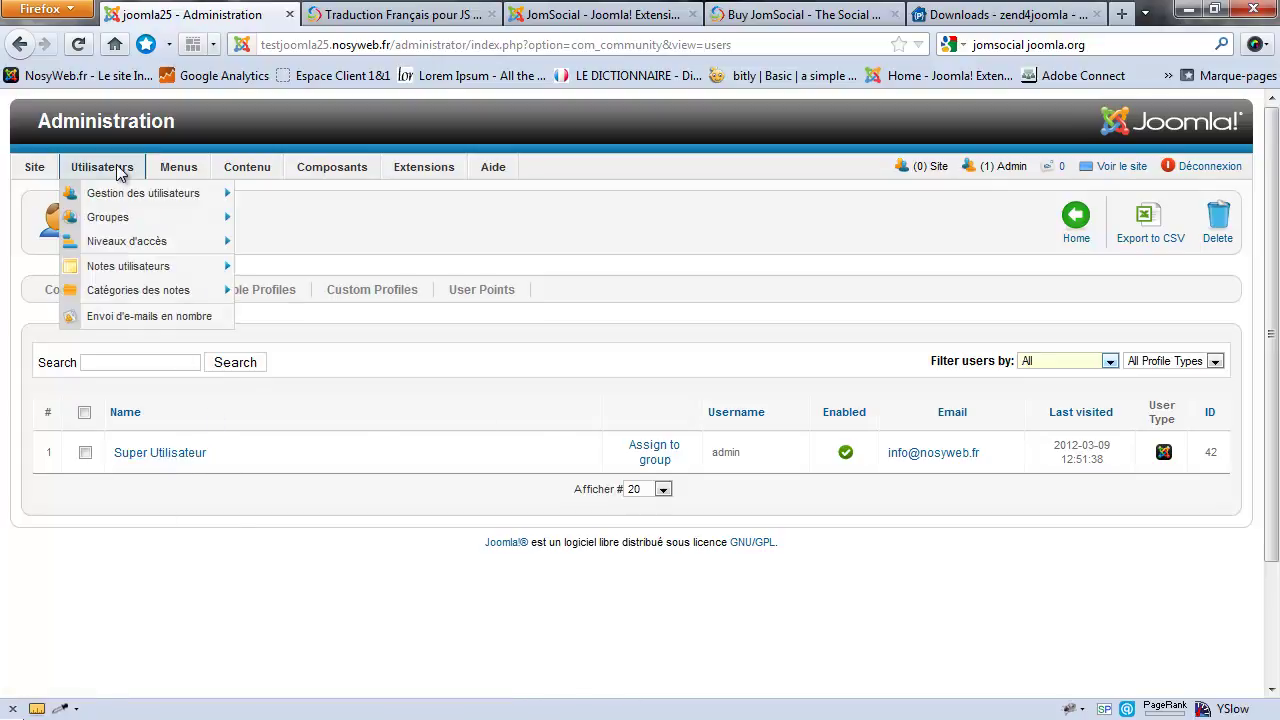
{"action": "mouse_move", "coordinate": [118, 192]}
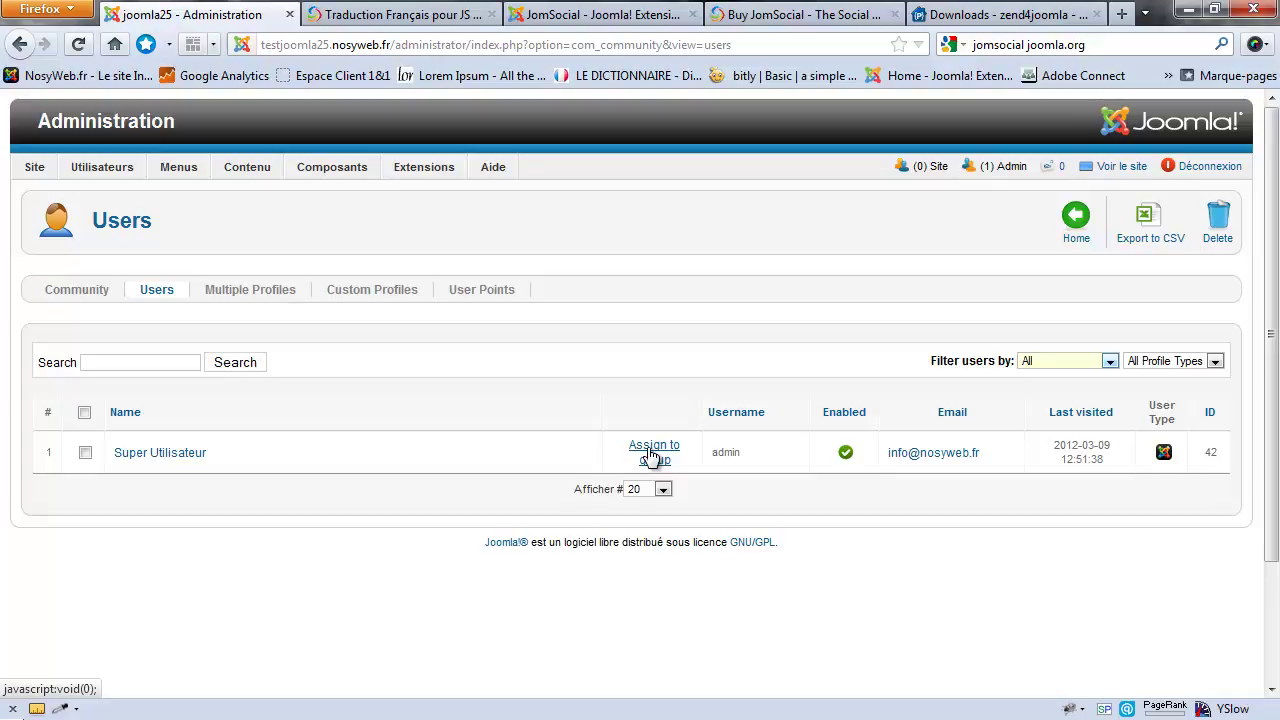
{"action": "double_click", "coordinate": [724, 456]}
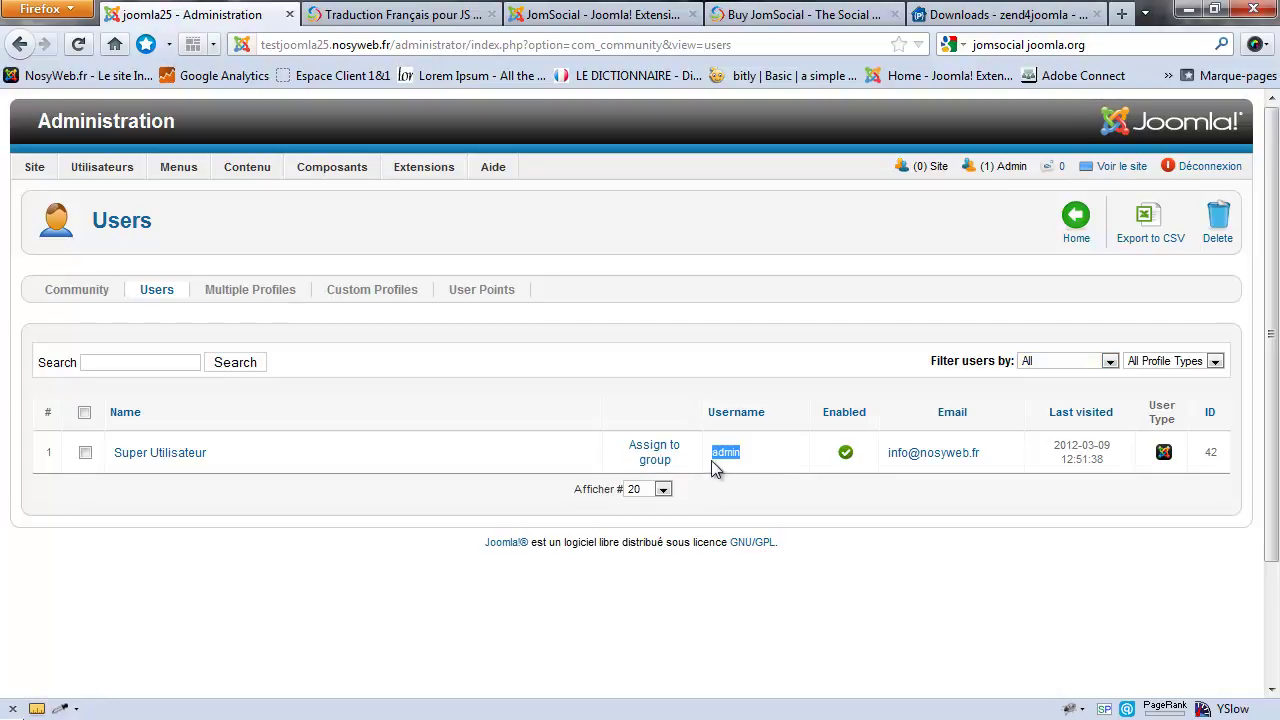
{"action": "left_click", "coordinate": [828, 400]}
{"action": "left_click", "coordinate": [146, 457]}
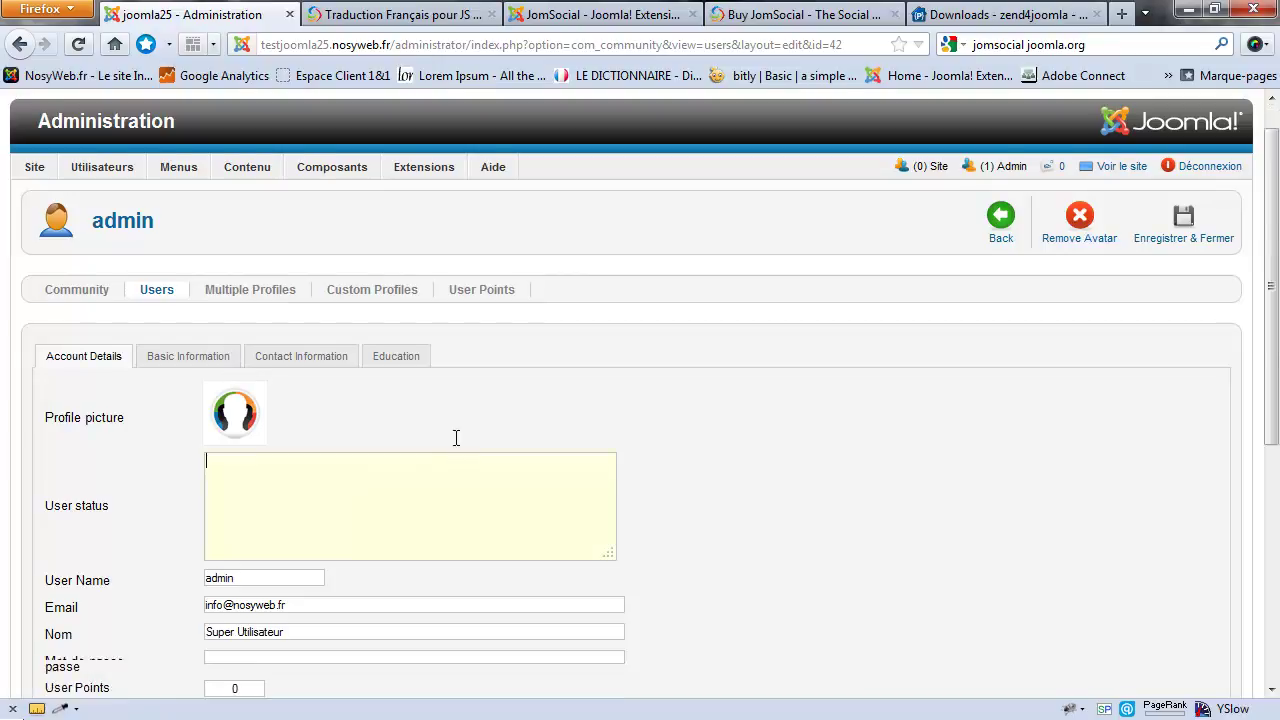
{"action": "scroll", "coordinate": [454, 440], "scroll_direction": "down", "scroll_amount": 4}
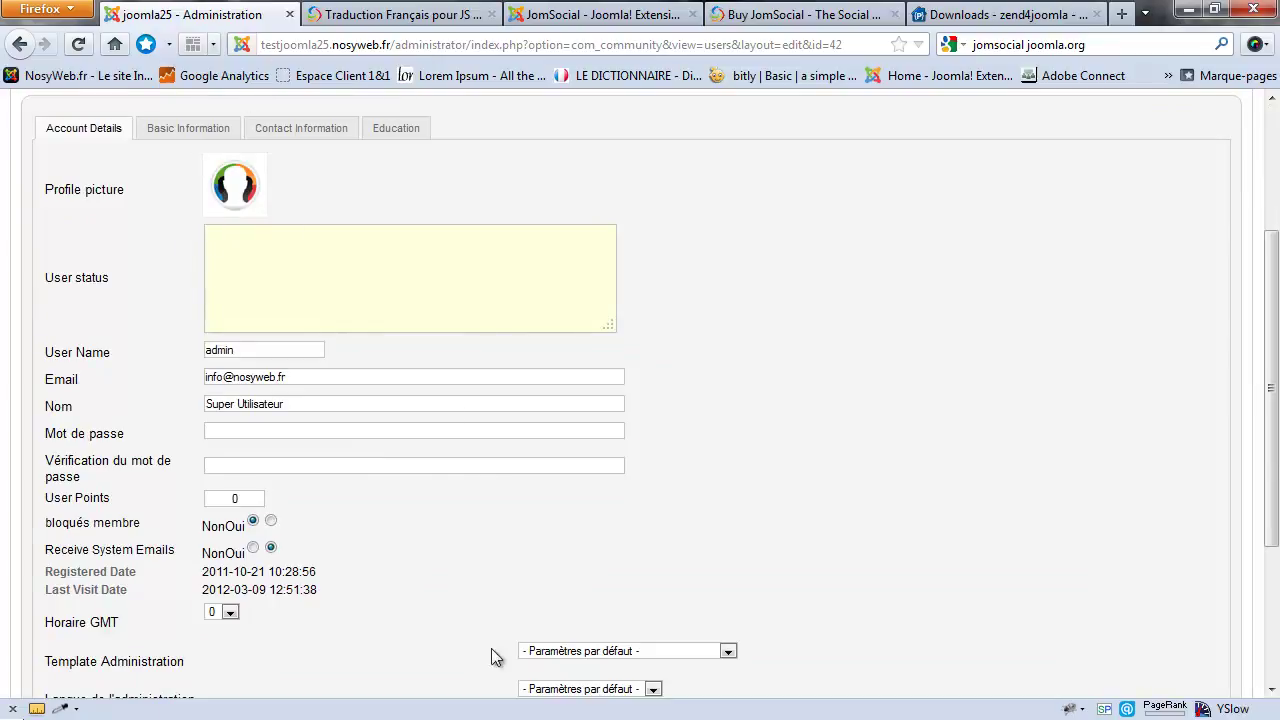
{"action": "scroll", "coordinate": [255, 318], "scroll_direction": "down", "scroll_amount": 3}
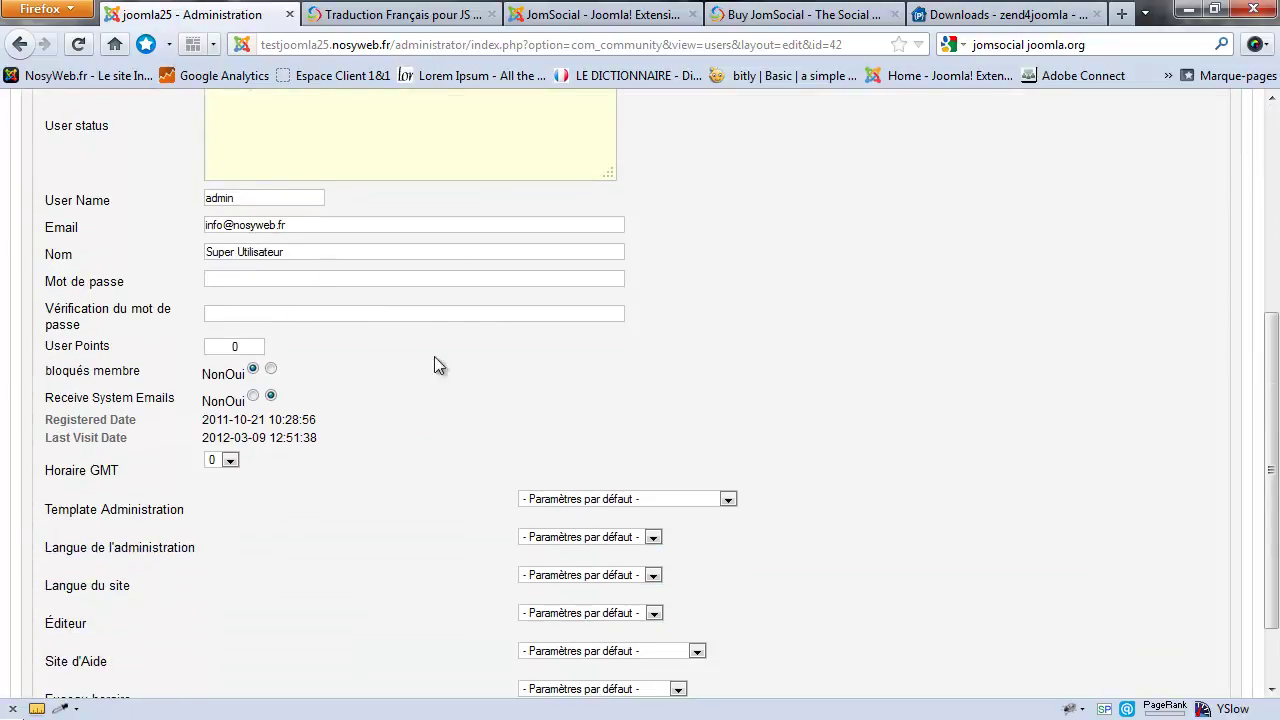
{"action": "scroll", "coordinate": [269, 265], "scroll_direction": "down", "scroll_amount": 2}
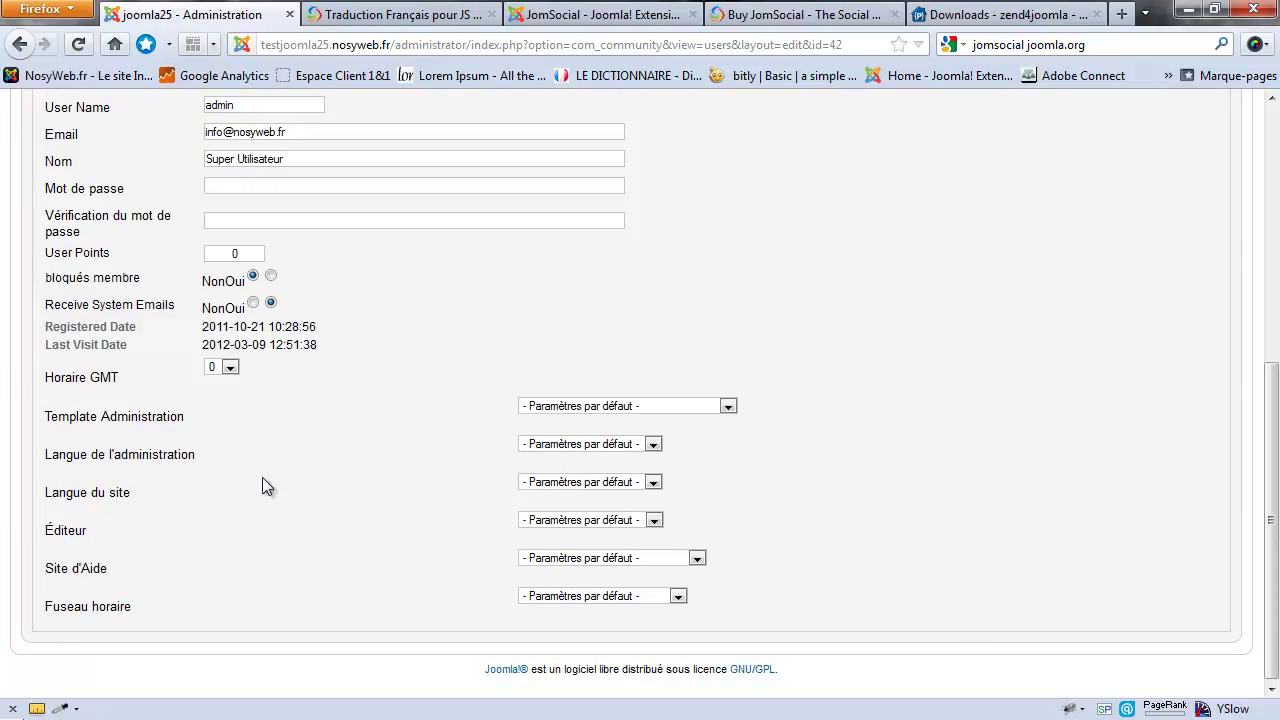
{"action": "scroll", "coordinate": [236, 464], "scroll_direction": "up", "scroll_amount": 9}
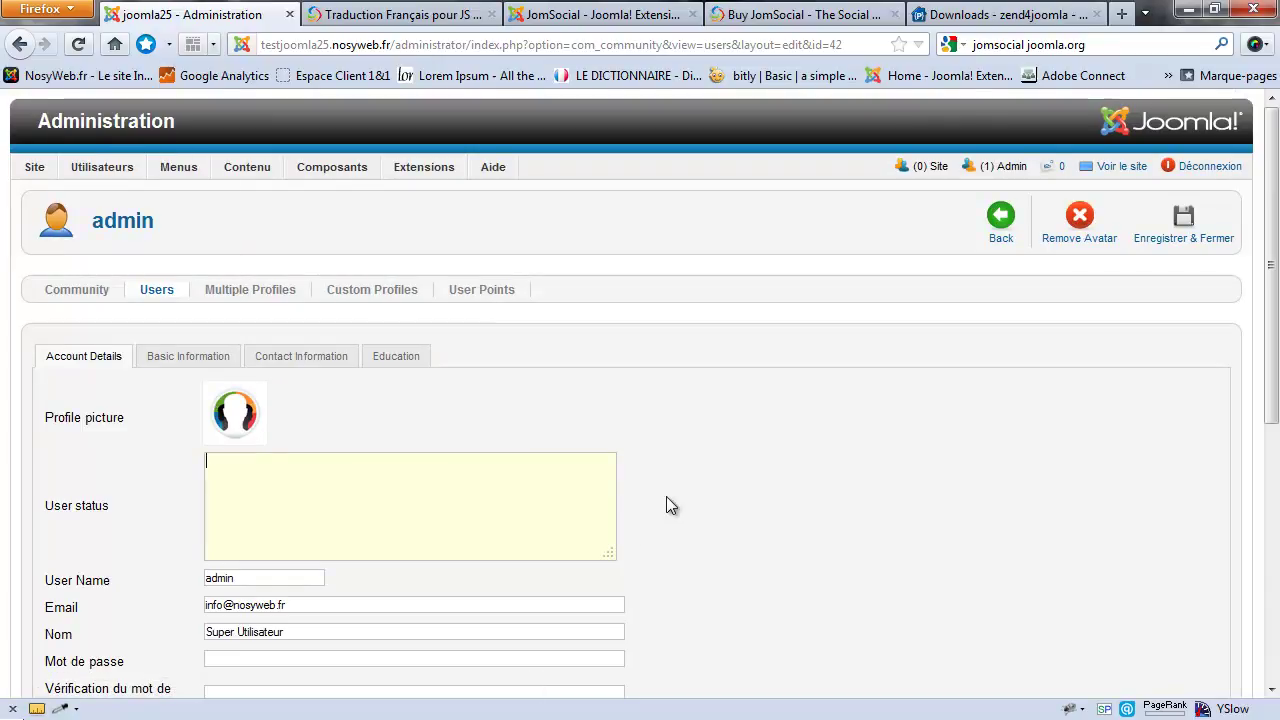
{"action": "left_click", "coordinate": [183, 358]}
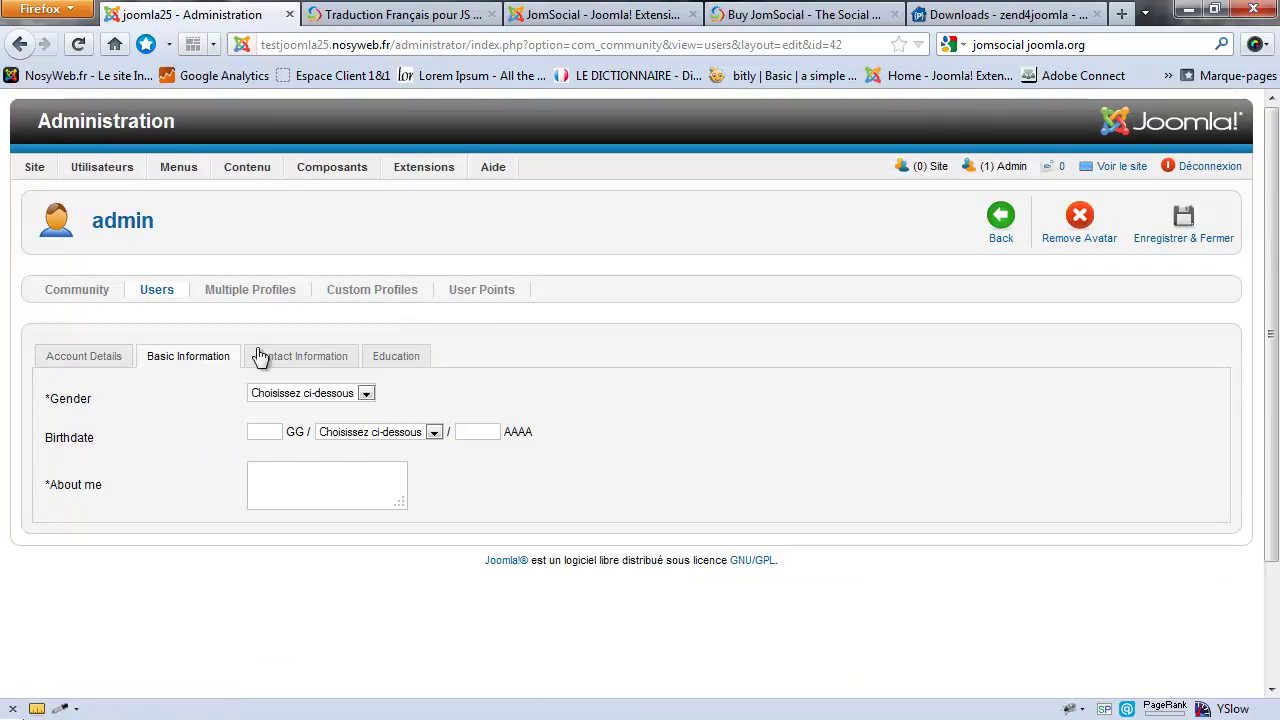
{"action": "left_click", "coordinate": [296, 358]}
{"action": "left_click", "coordinate": [405, 357]}
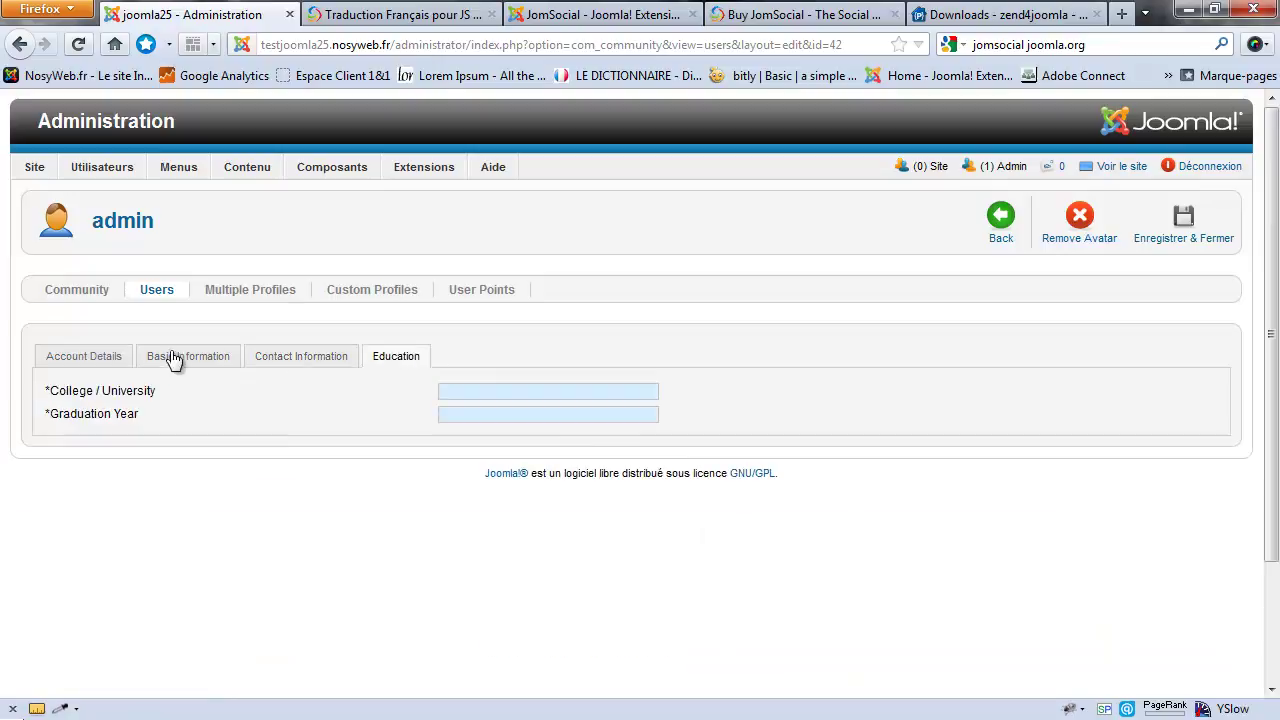
{"action": "left_click_drag", "start_coordinate": [160, 357], "coordinate": [174, 358]}
{"action": "left_click", "coordinate": [310, 362]}
{"action": "left_click", "coordinate": [396, 362]}
{"action": "left_click", "coordinate": [190, 368]}
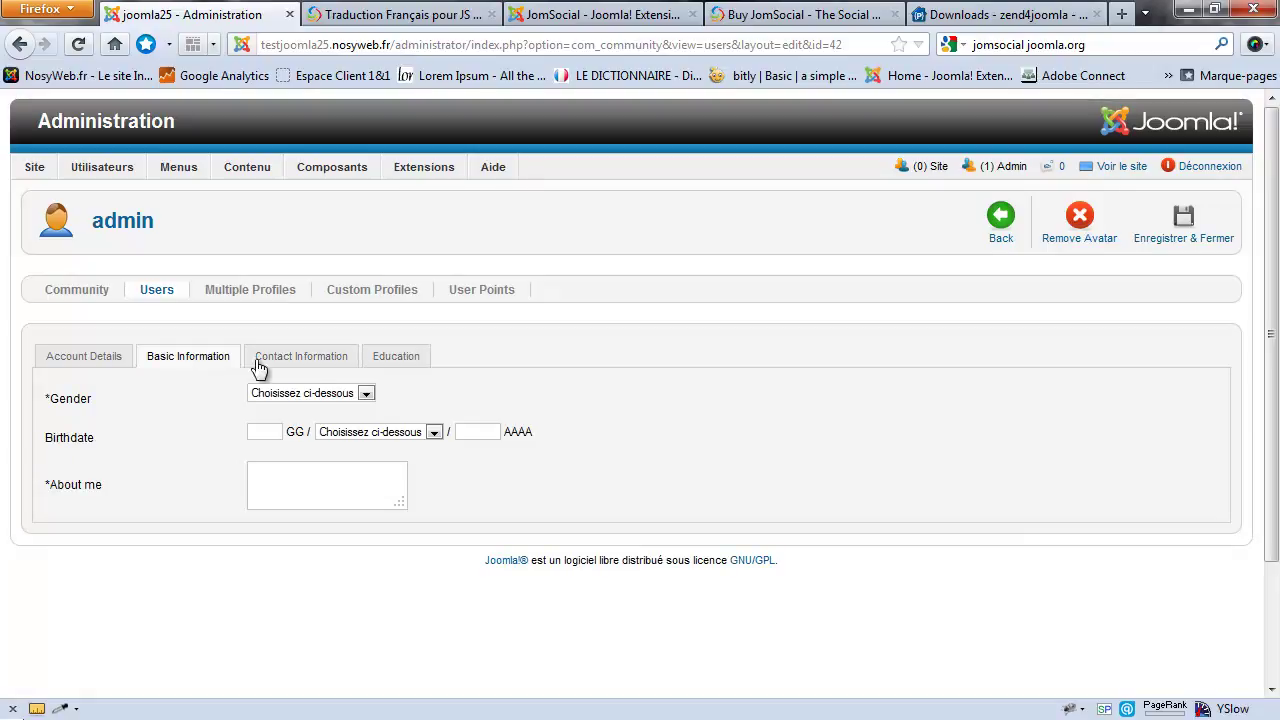
{"action": "left_click", "coordinate": [318, 362]}
{"action": "left_click", "coordinate": [385, 360]}
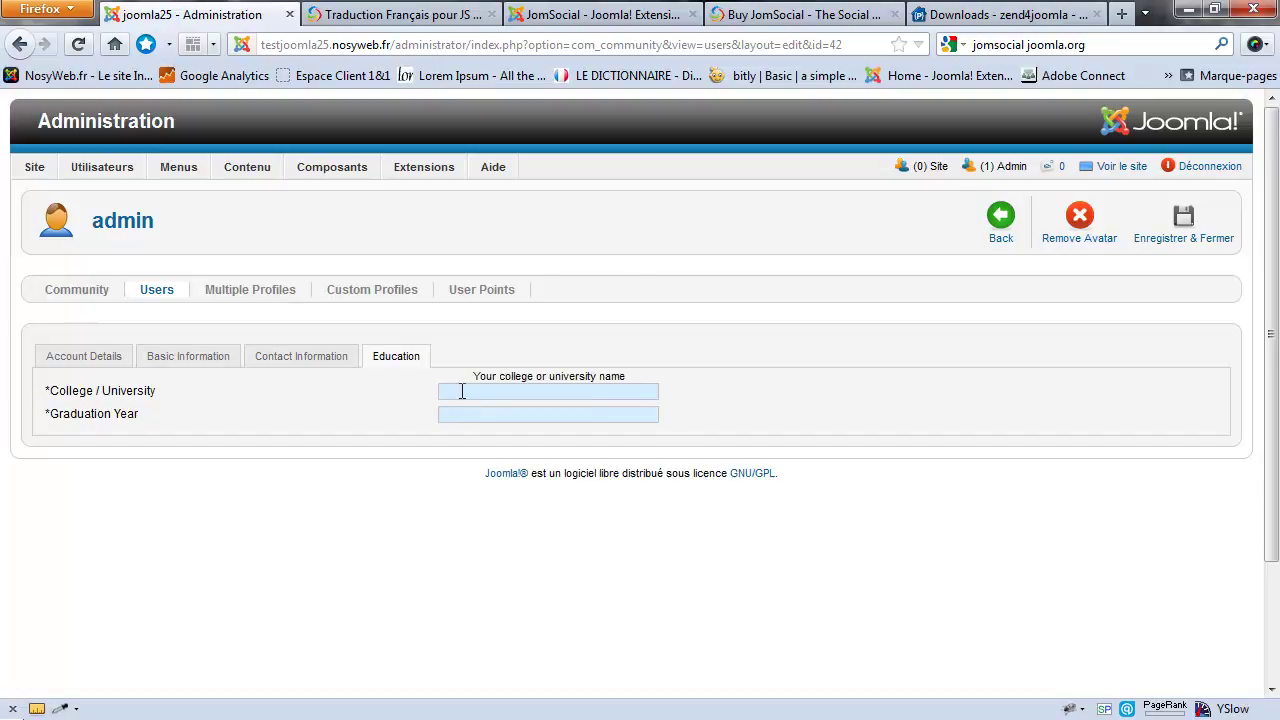
{"action": "left_click", "coordinate": [306, 364]}
{"action": "left_click", "coordinate": [333, 393]}
{"action": "left_click", "coordinate": [330, 414]}
{"action": "left_click", "coordinate": [334, 440]}
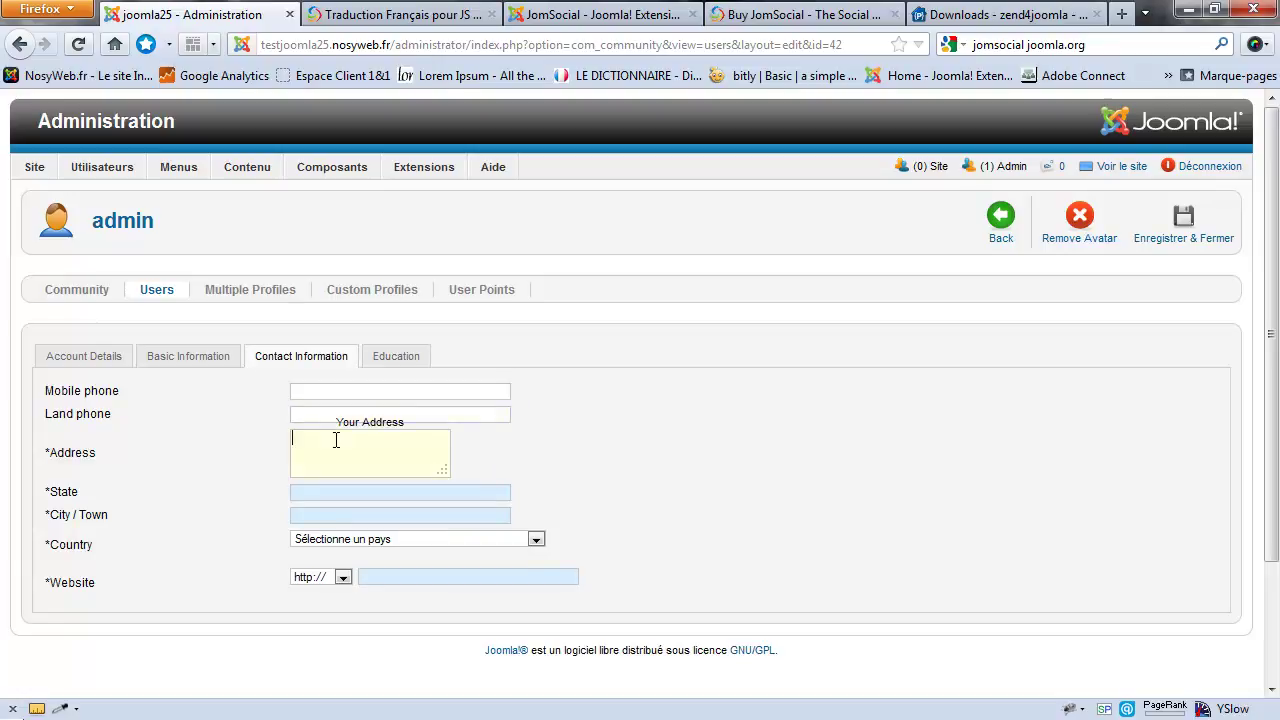
{"action": "left_click", "coordinate": [214, 358]}
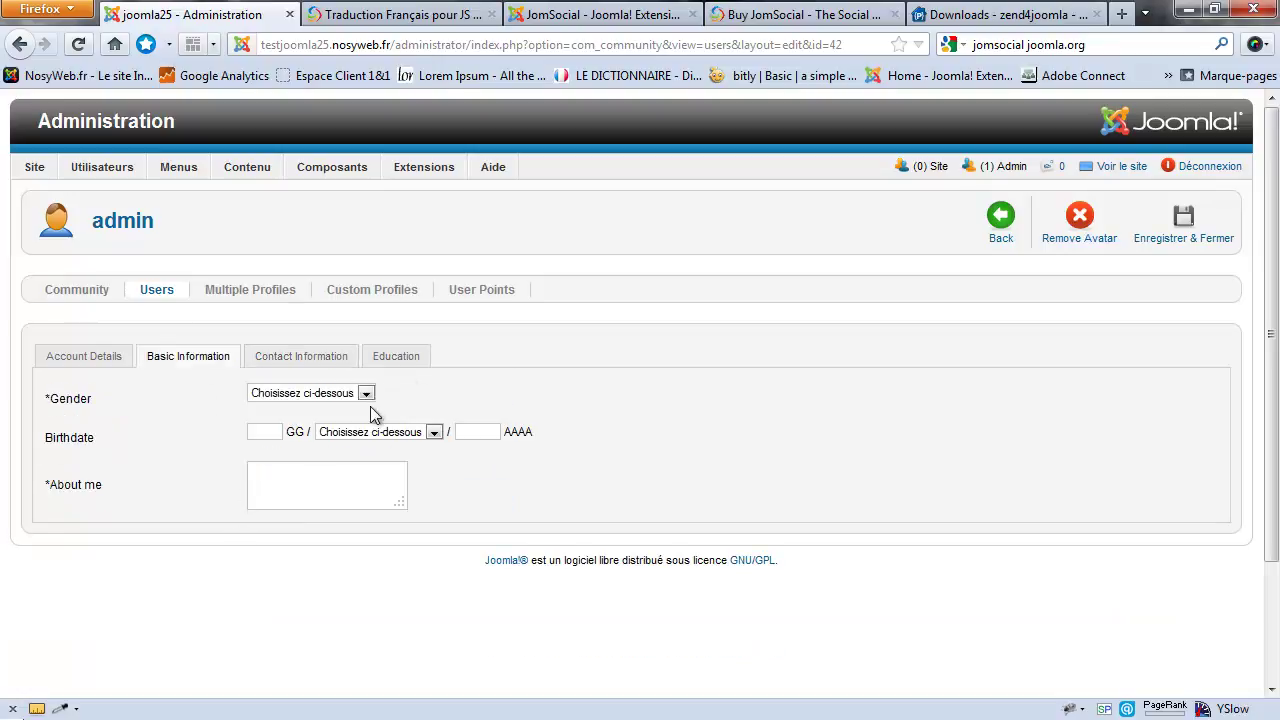
{"action": "left_click", "coordinate": [298, 358]}
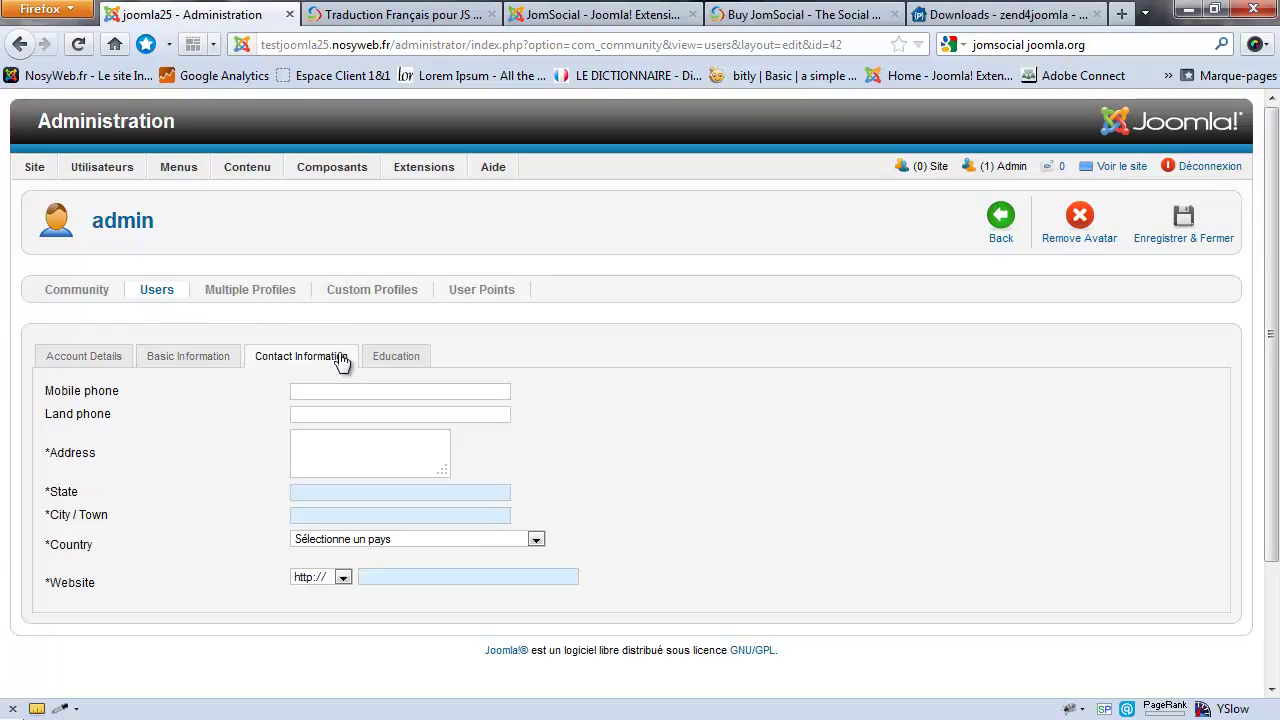
{"action": "left_click", "coordinate": [398, 357]}
{"action": "left_click", "coordinate": [303, 357]}
{"action": "left_click", "coordinate": [311, 392]}
{"action": "left_click", "coordinate": [315, 415]}
{"action": "left_click", "coordinate": [998, 218]}
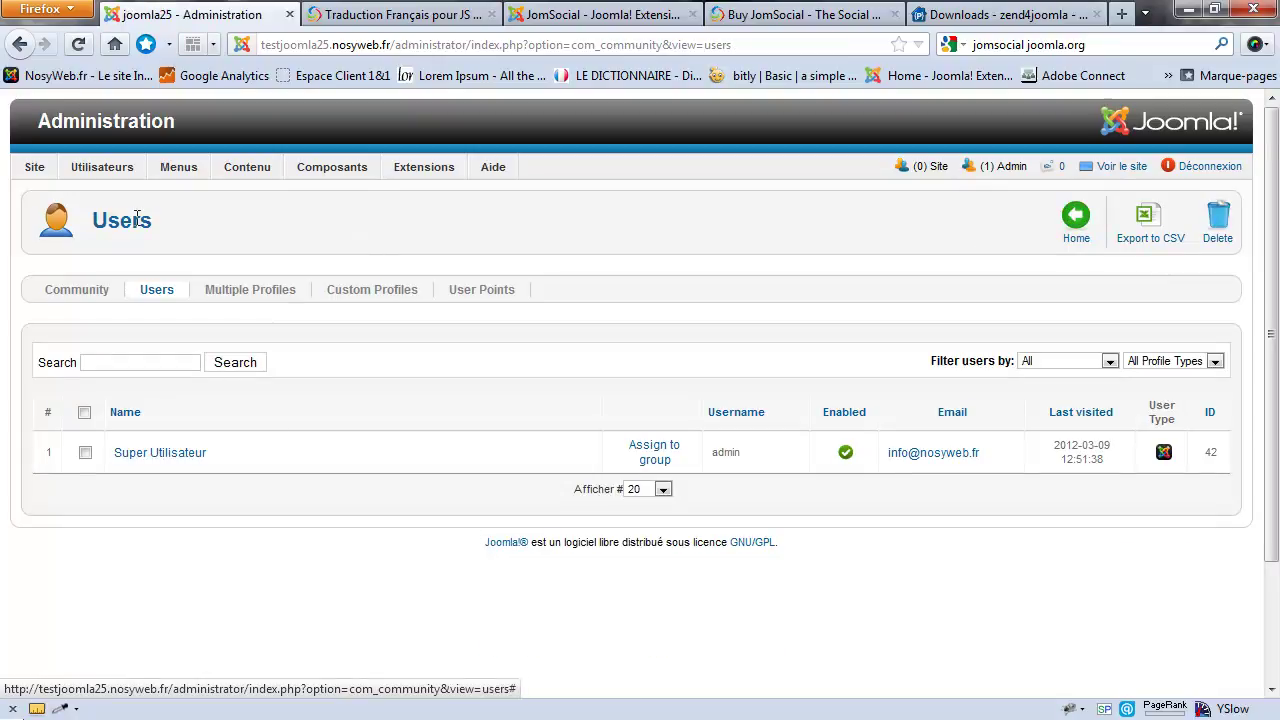
{"action": "left_click", "coordinate": [80, 290]}
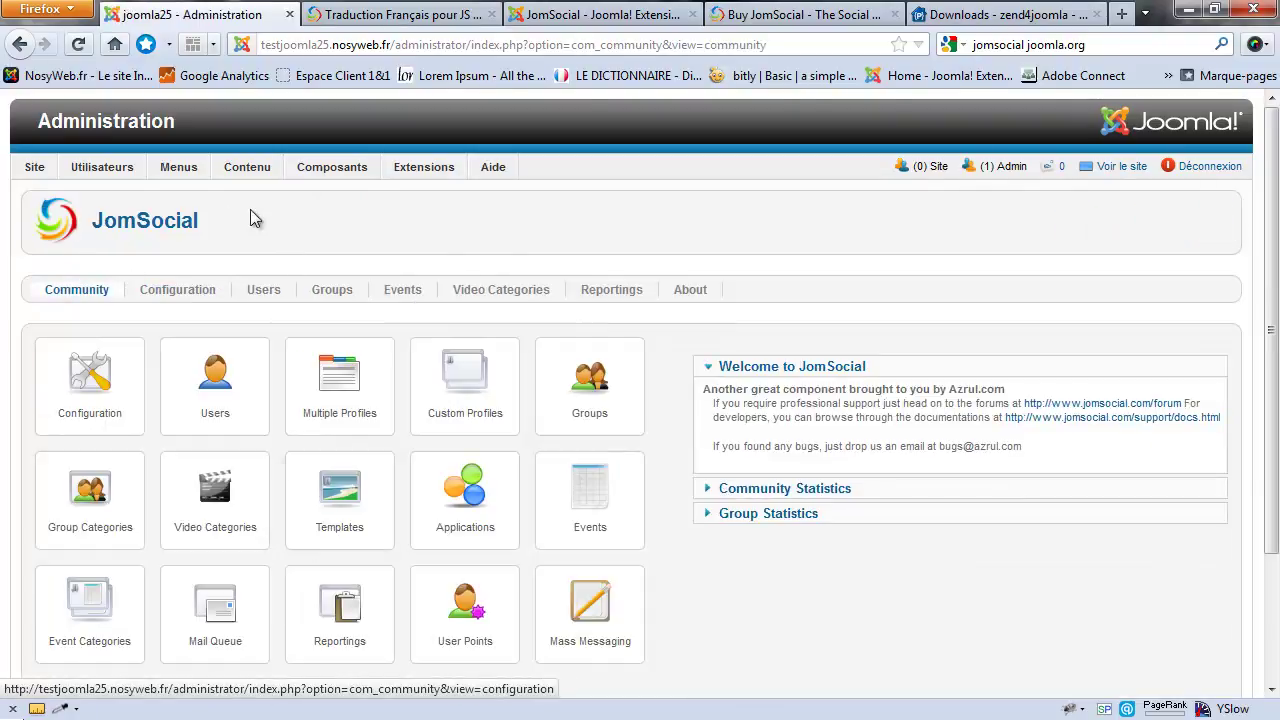
{"action": "left_click", "coordinate": [474, 382]}
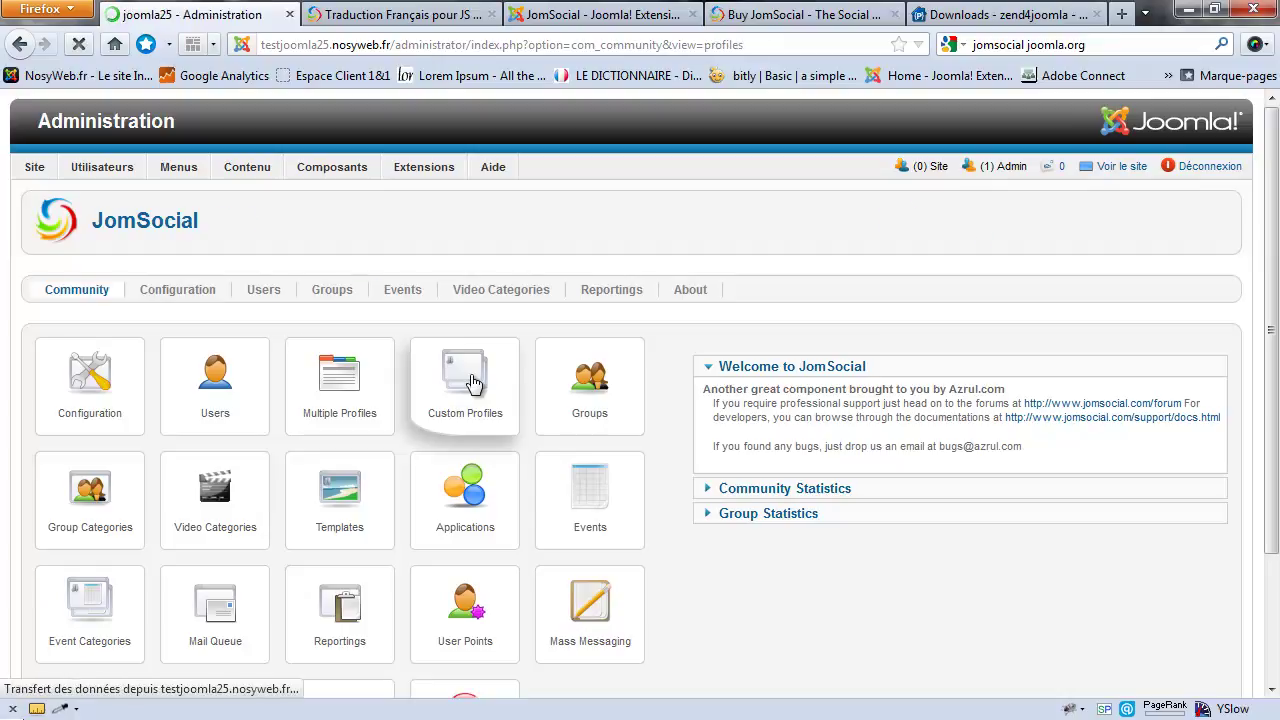
{"action": "scroll", "coordinate": [500, 316], "scroll_direction": "down", "scroll_amount": 3}
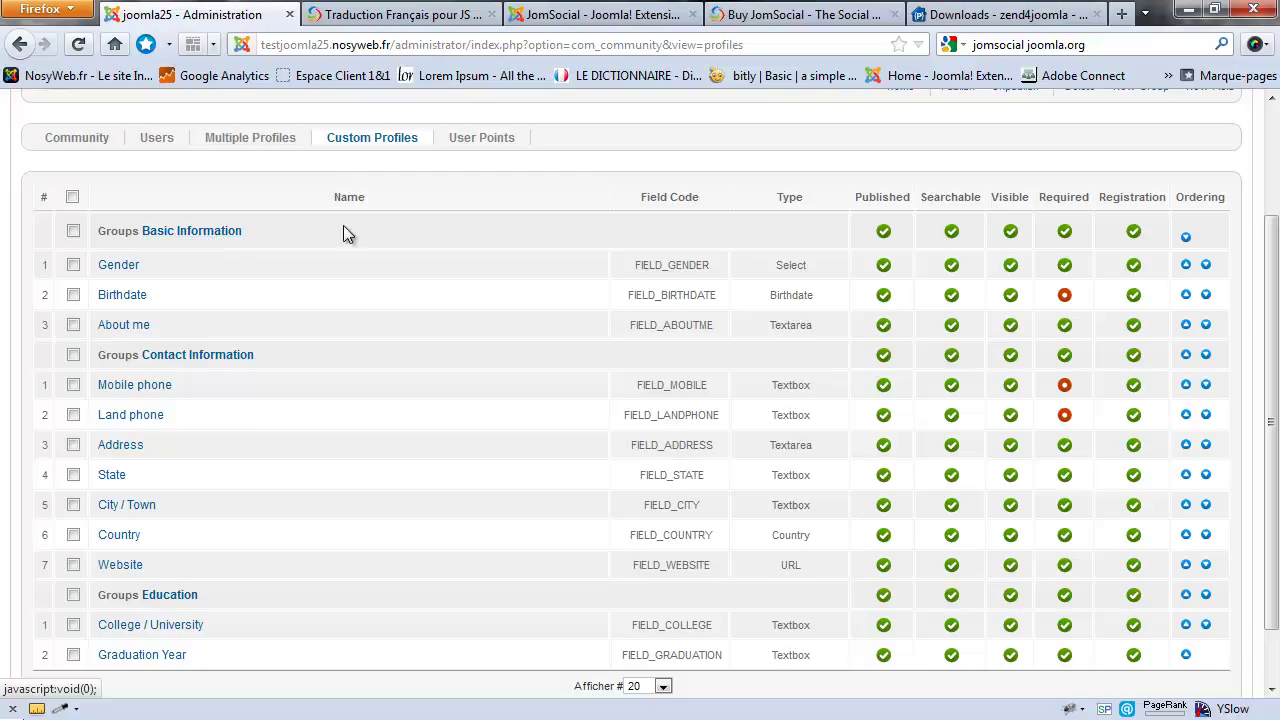
{"action": "left_click_drag", "start_coordinate": [241, 236], "coordinate": [187, 234]}
{"action": "left_click_drag", "start_coordinate": [256, 358], "coordinate": [207, 361]}
{"action": "left_click_drag", "start_coordinate": [214, 589], "coordinate": [193, 592]}
{"action": "left_click", "coordinate": [193, 590]}
{"action": "scroll", "coordinate": [320, 280], "scroll_direction": "up", "scroll_amount": 3}
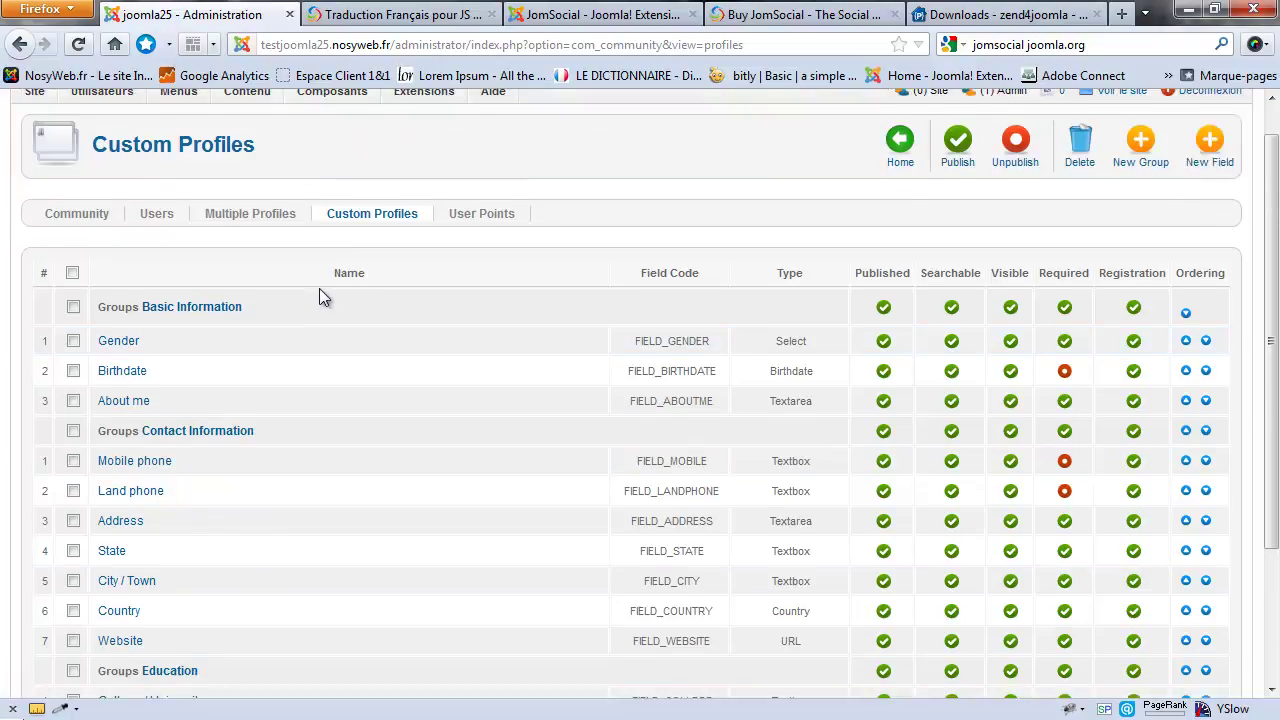
{"action": "left_click", "coordinate": [157, 252]}
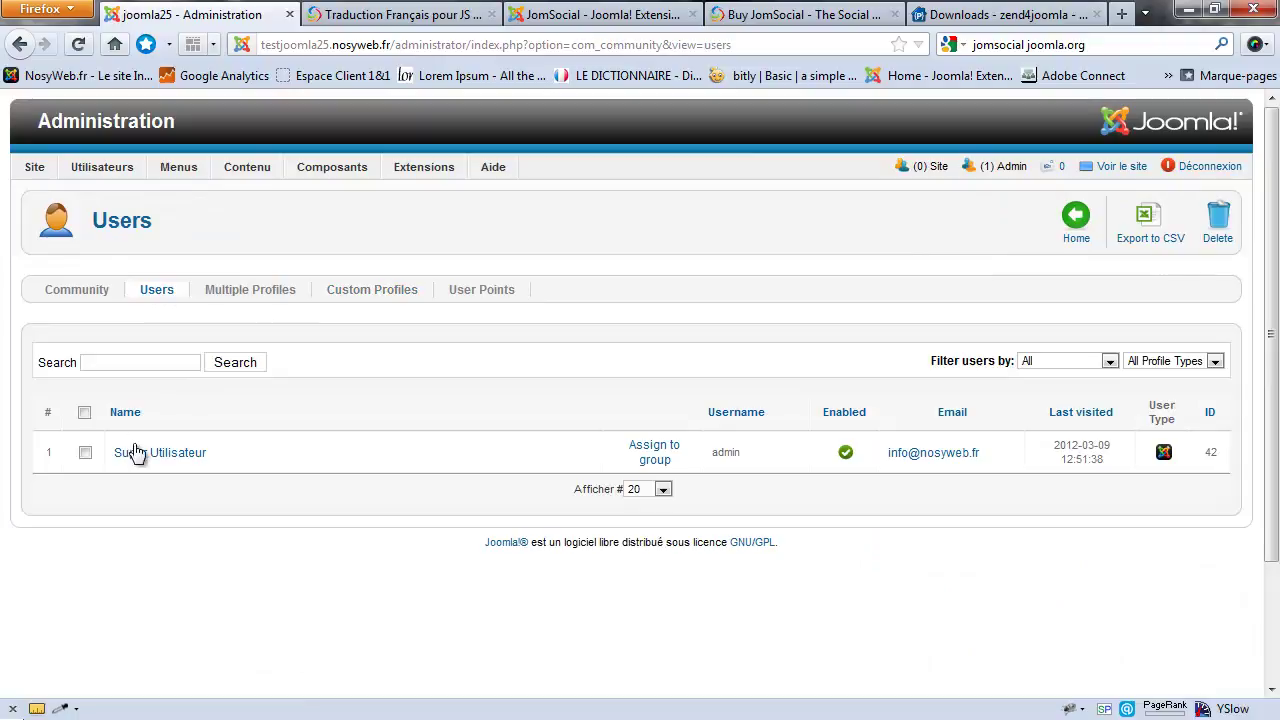
{"action": "left_click", "coordinate": [147, 452]}
{"action": "mouse_move", "coordinate": [165, 248]}
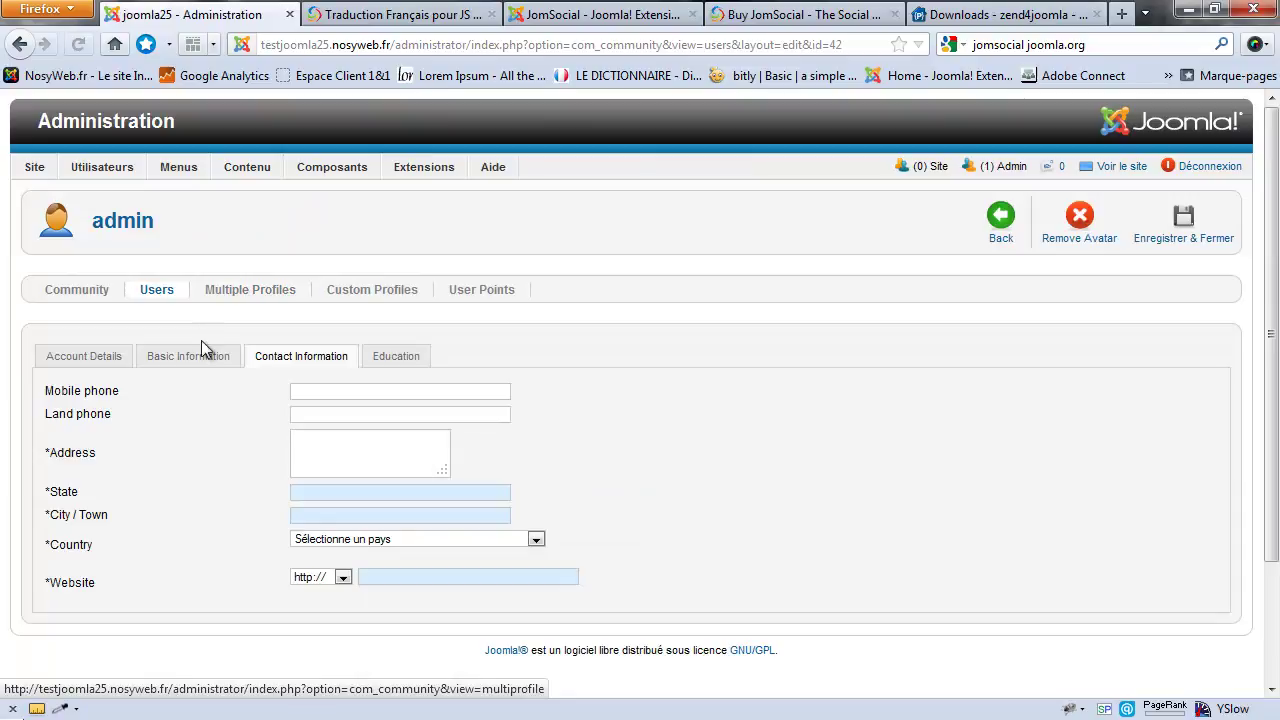
{"action": "left_click", "coordinate": [208, 358]}
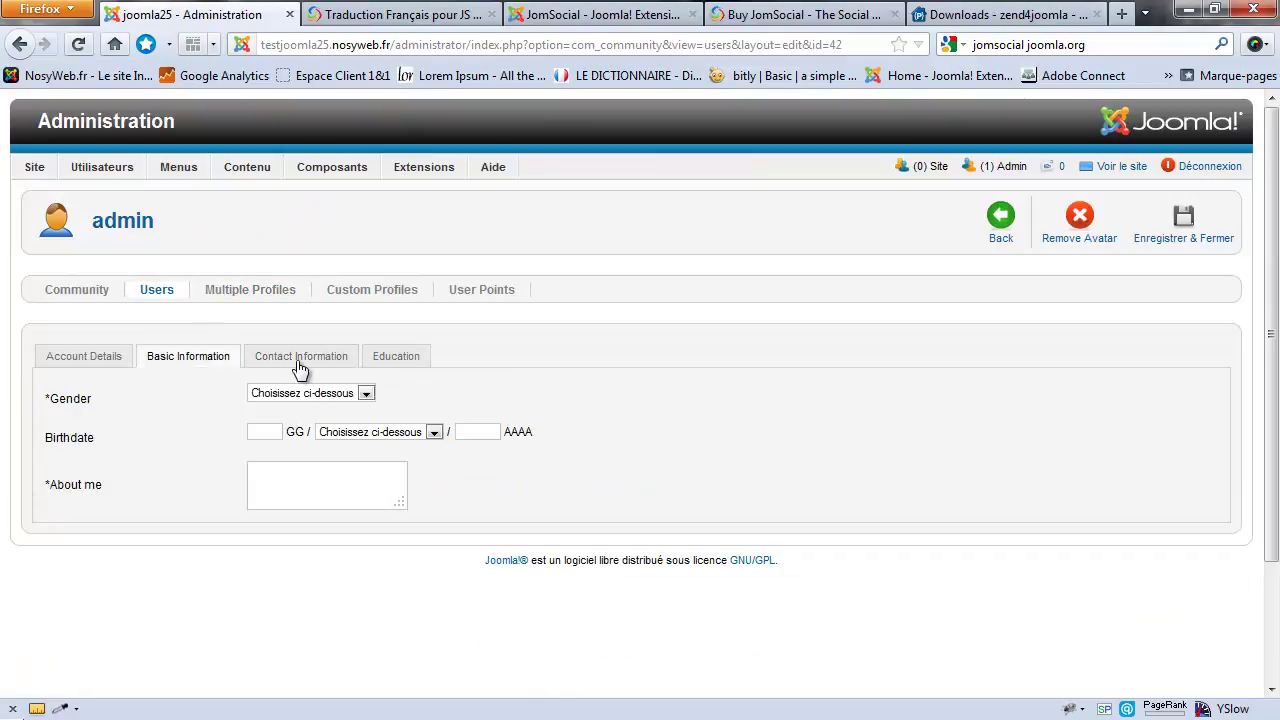
{"action": "left_click", "coordinate": [300, 368]}
{"action": "left_click", "coordinate": [389, 364]}
{"action": "left_click", "coordinate": [195, 360]}
{"action": "left_click", "coordinate": [998, 220]}
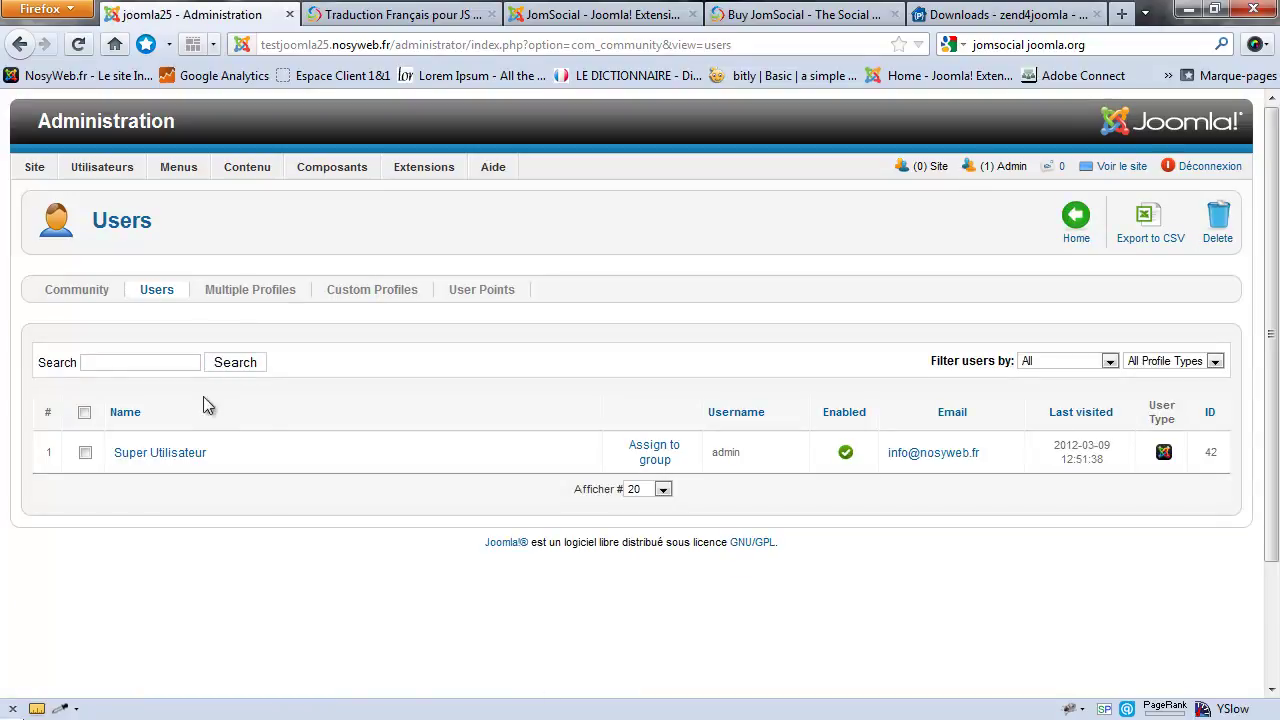
{"action": "left_click", "coordinate": [384, 296]}
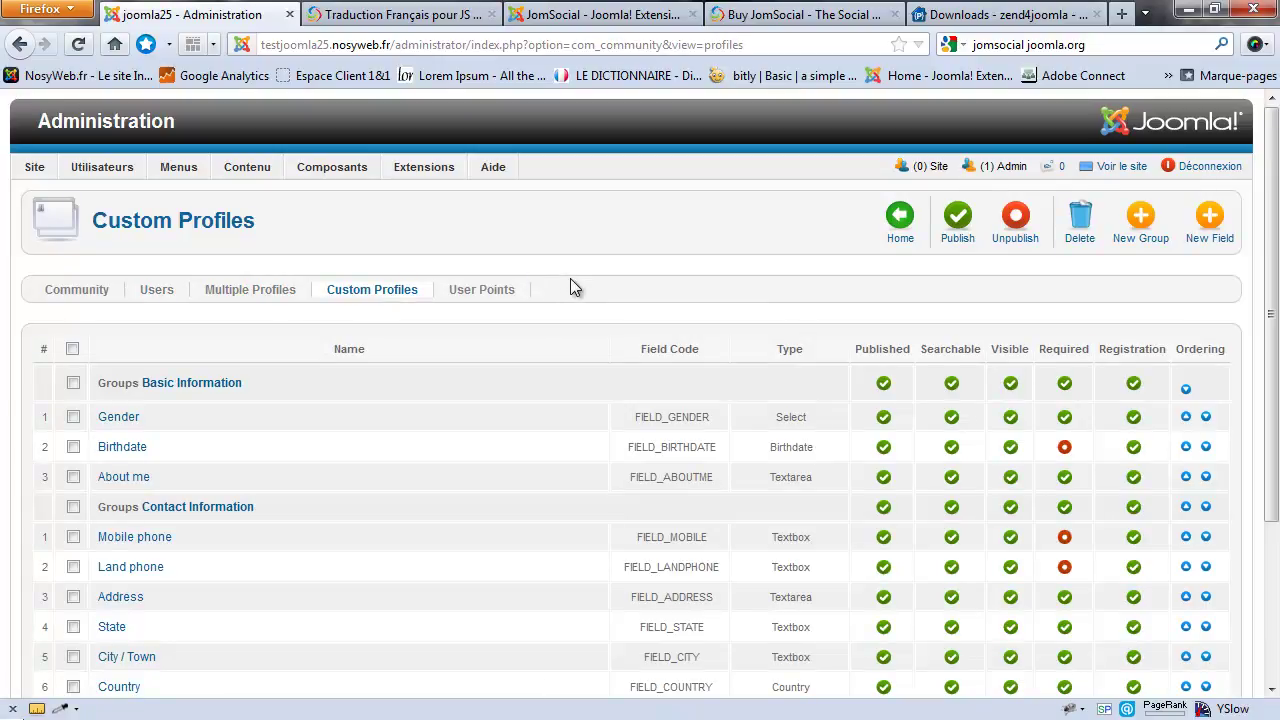
{"action": "scroll", "coordinate": [570, 278], "scroll_direction": "down", "scroll_amount": 3}
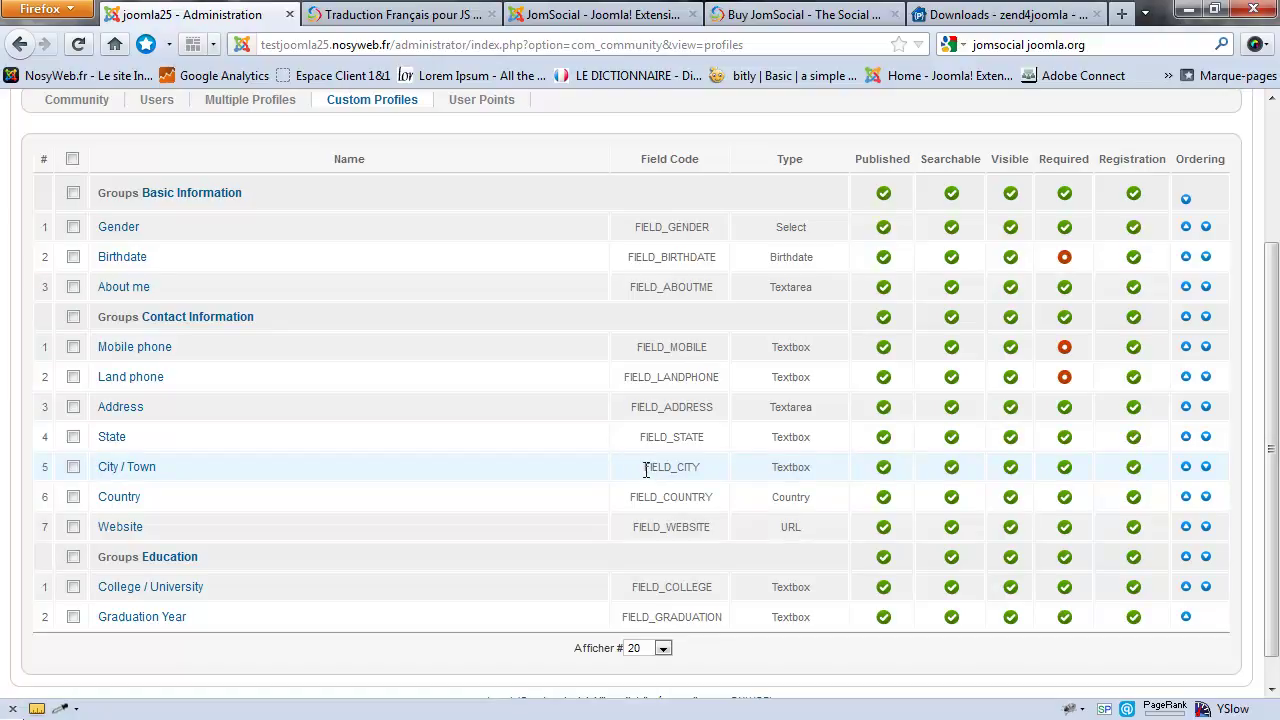
{"action": "left_click_drag", "start_coordinate": [646, 470], "coordinate": [707, 478]}
{"action": "scroll", "coordinate": [707, 472], "scroll_direction": "up", "scroll_amount": 1}
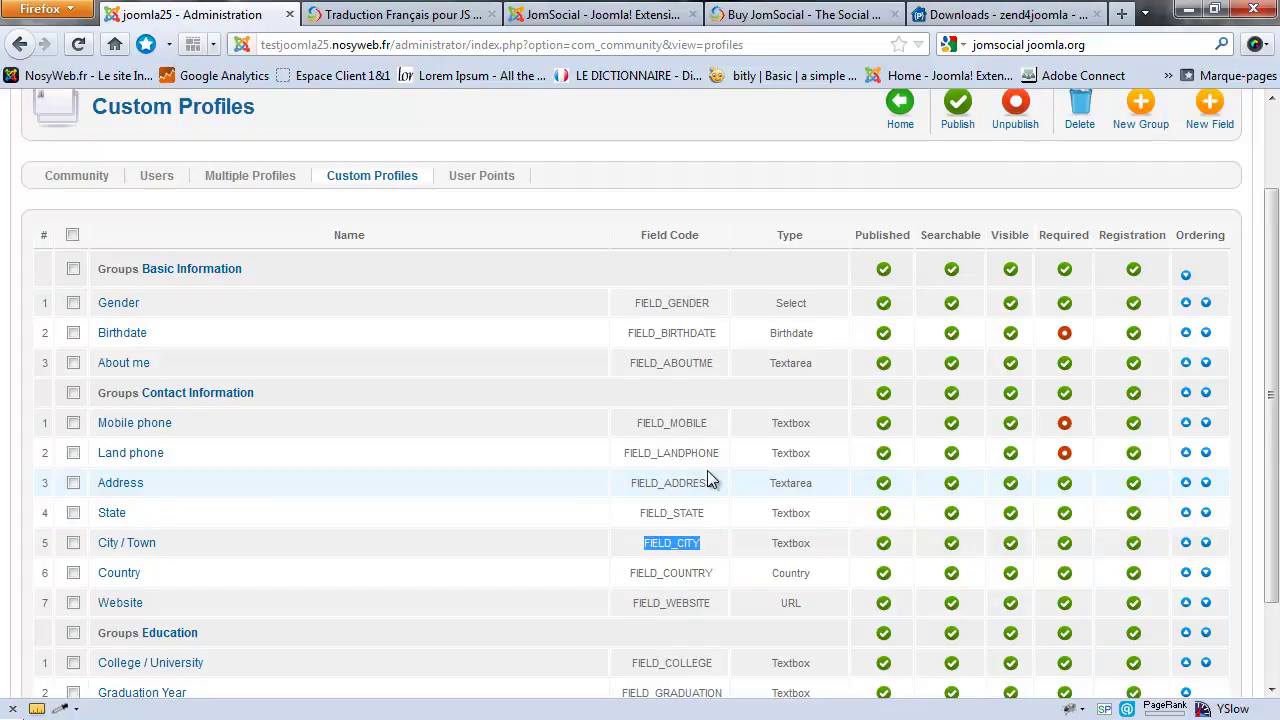
{"action": "left_click_drag", "start_coordinate": [639, 543], "coordinate": [722, 546]}
{"action": "left_click_drag", "start_coordinate": [630, 487], "coordinate": [713, 487]}
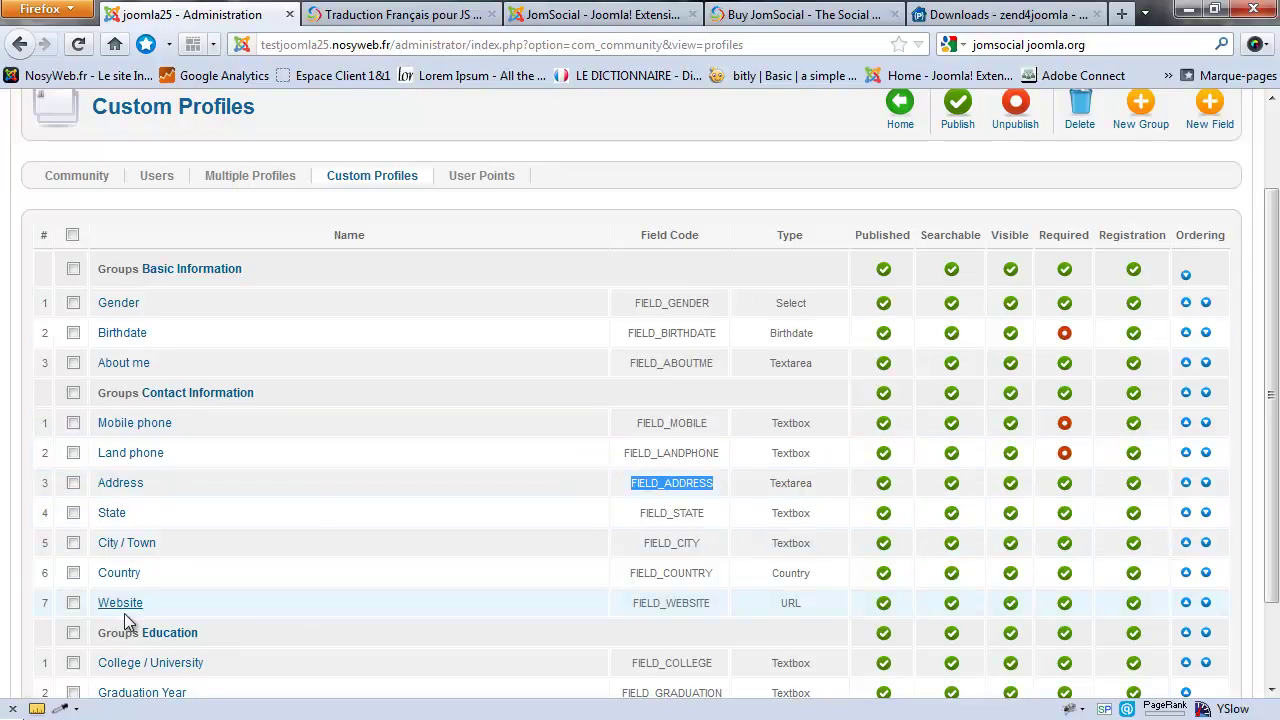
{"action": "left_click", "coordinate": [645, 503]}
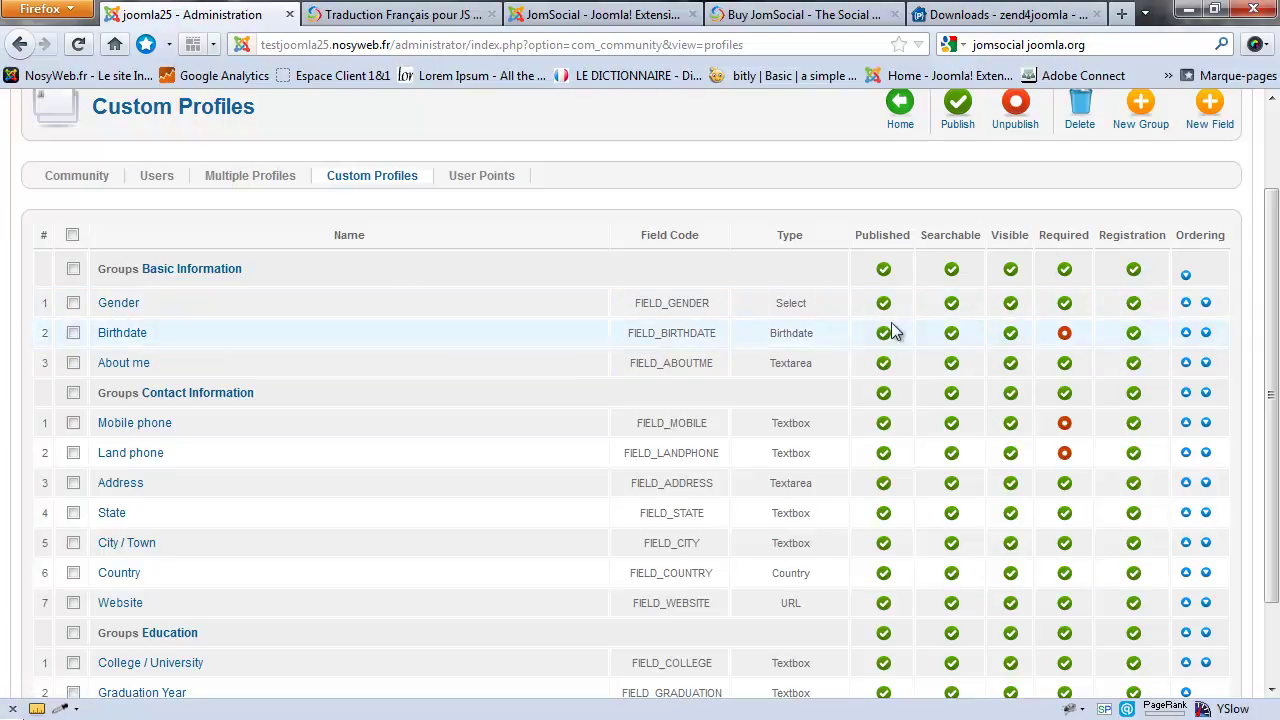
{"action": "left_click_drag", "start_coordinate": [932, 240], "coordinate": [976, 240]}
{"action": "left_click", "coordinate": [1064, 240]}
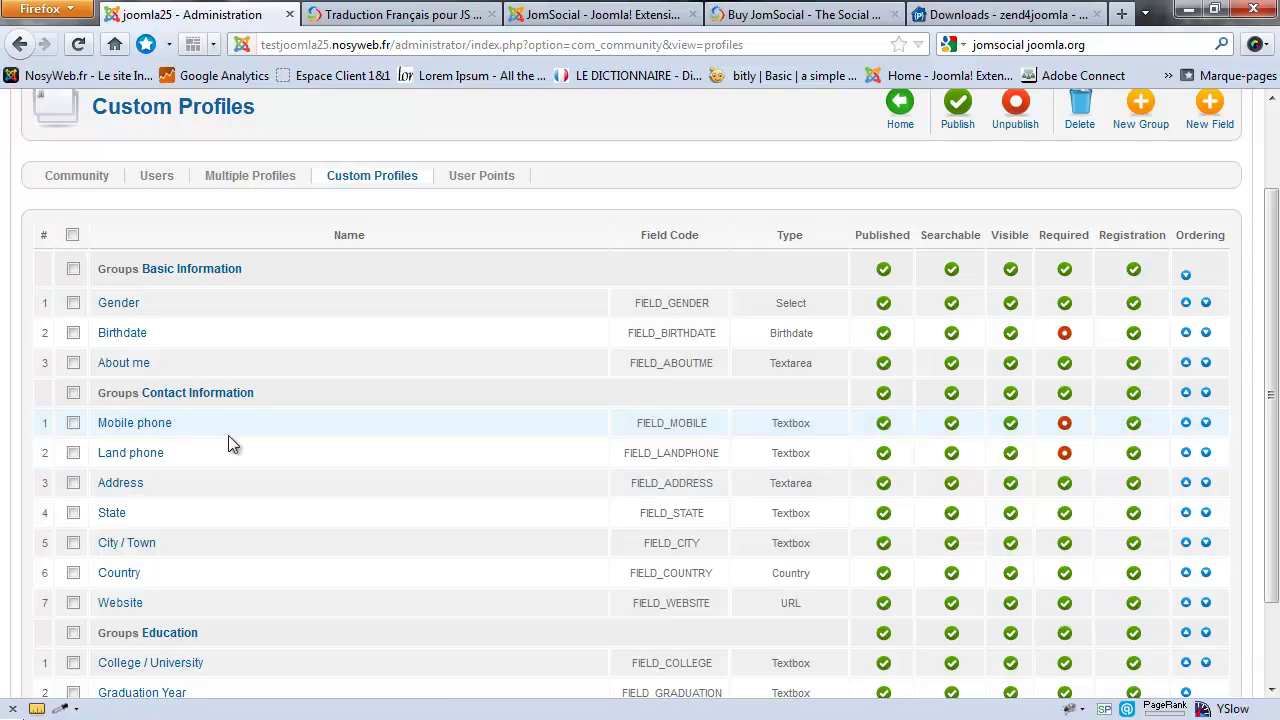
{"action": "scroll", "coordinate": [228, 440], "scroll_direction": "down", "scroll_amount": 2}
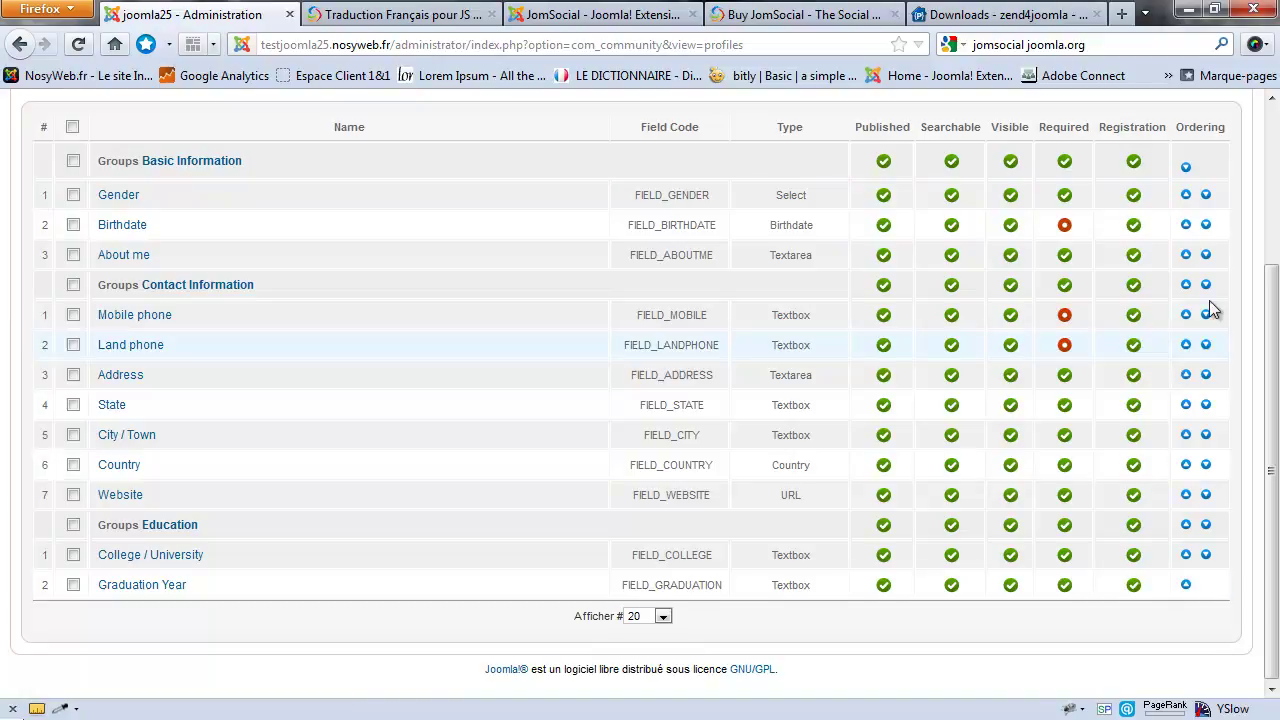
{"action": "scroll", "coordinate": [236, 463], "scroll_direction": "up", "scroll_amount": 3}
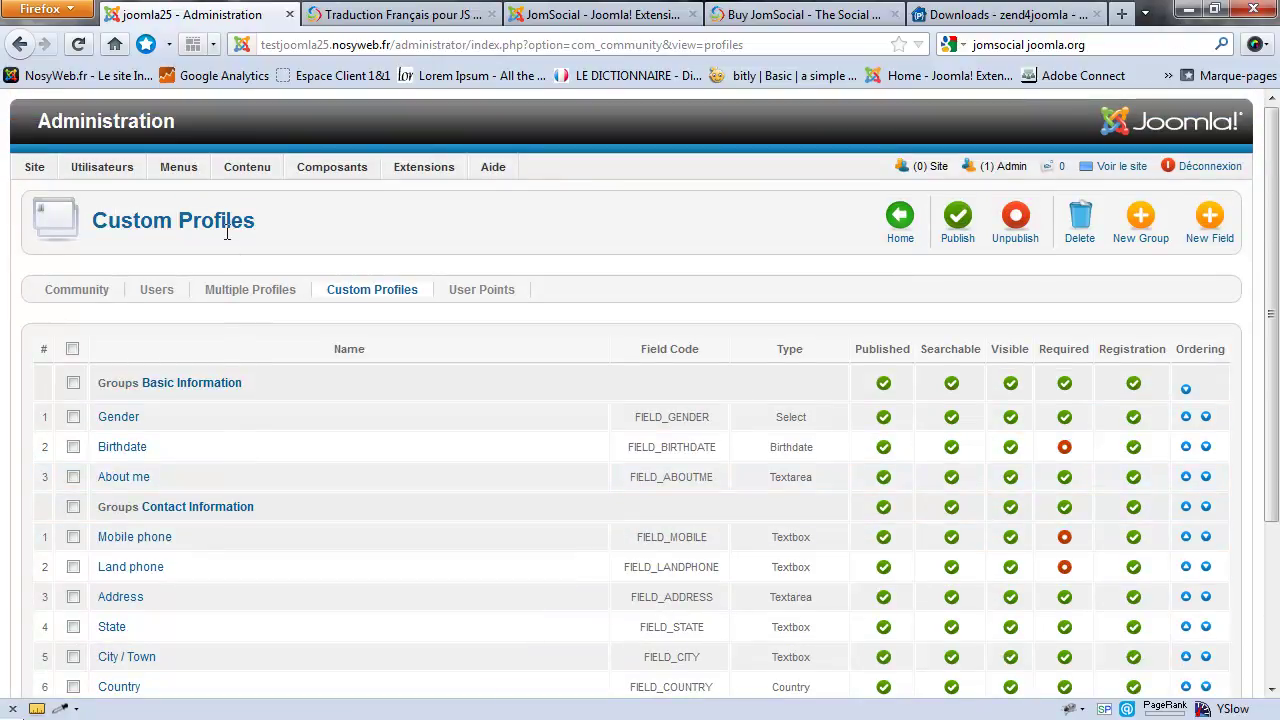
Step: Edit the JomSocial item of Menu principal and bring up its menu link types
{"action": "mouse_move", "coordinate": [193, 176]}
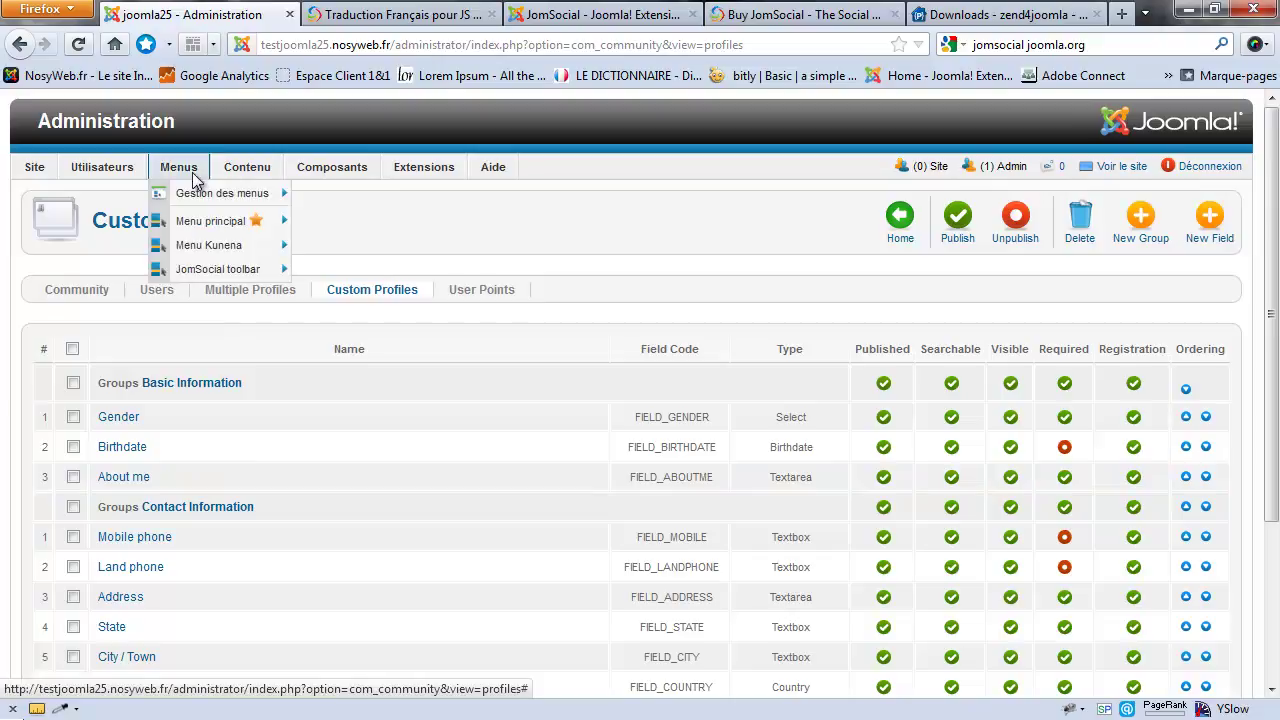
{"action": "left_click", "coordinate": [211, 226]}
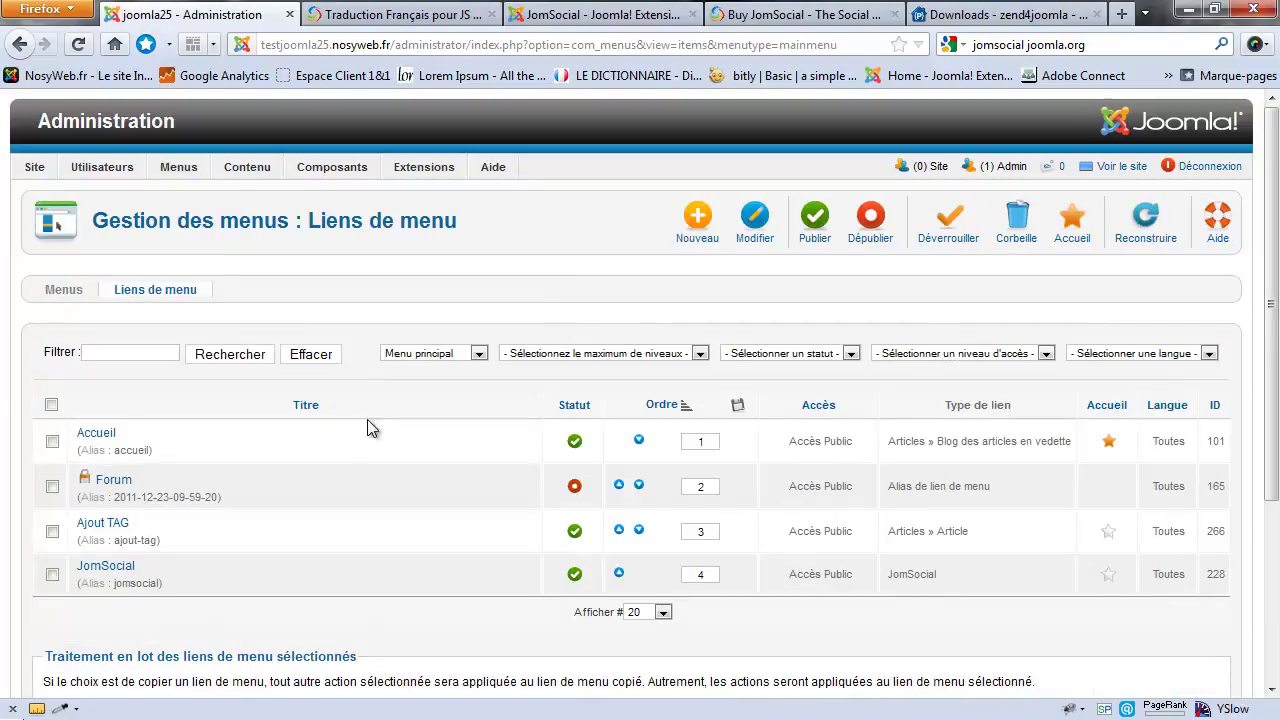
{"action": "left_click", "coordinate": [112, 569]}
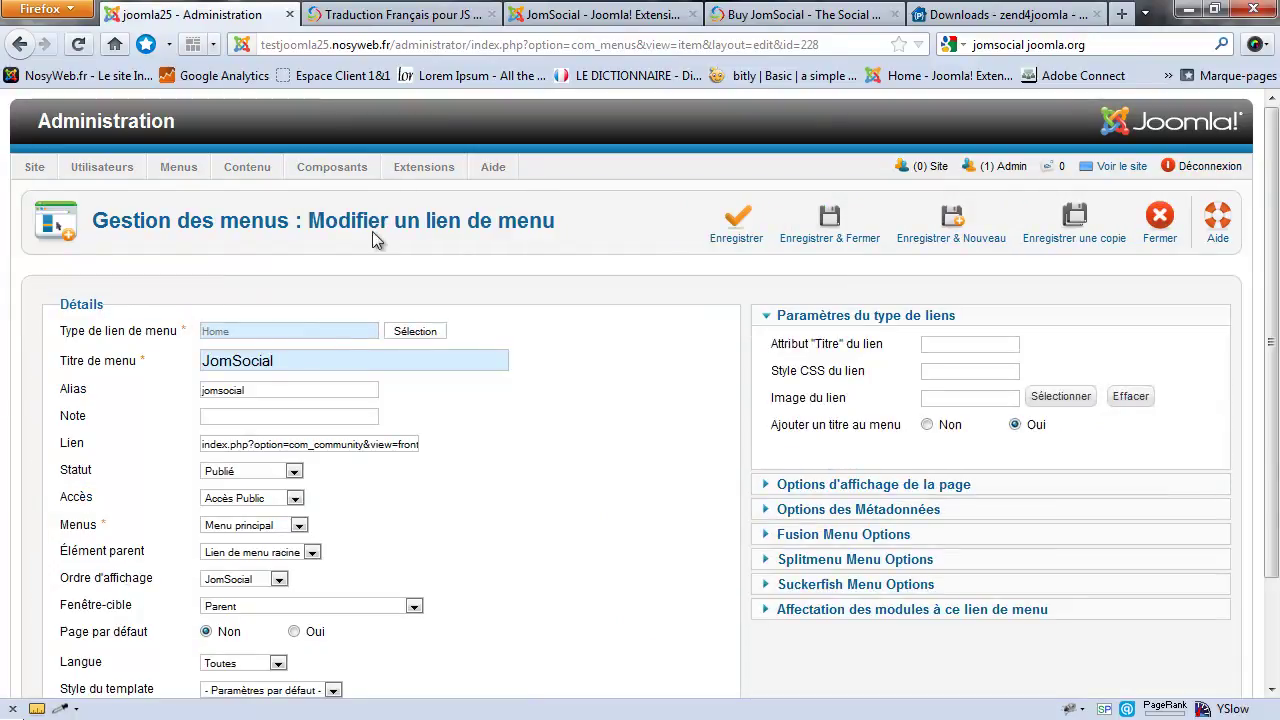
{"action": "left_click", "coordinate": [414, 331]}
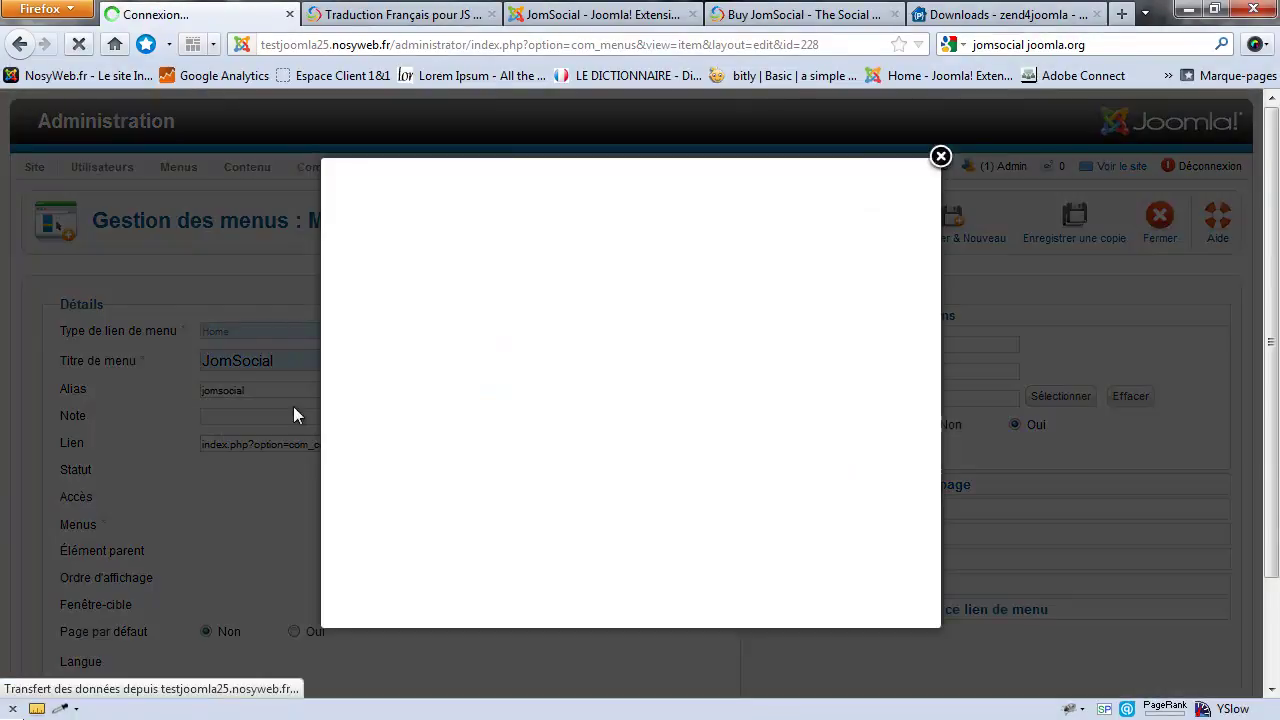
Step: Set the JomSocial menu link's type to community > Home, then save and close it
{"action": "scroll", "coordinate": [755, 317], "scroll_direction": "down", "scroll_amount": 2}
{"action": "scroll", "coordinate": [770, 305], "scroll_direction": "down", "scroll_amount": 1}
{"action": "scroll", "coordinate": [791, 294], "scroll_direction": "up", "scroll_amount": 1}
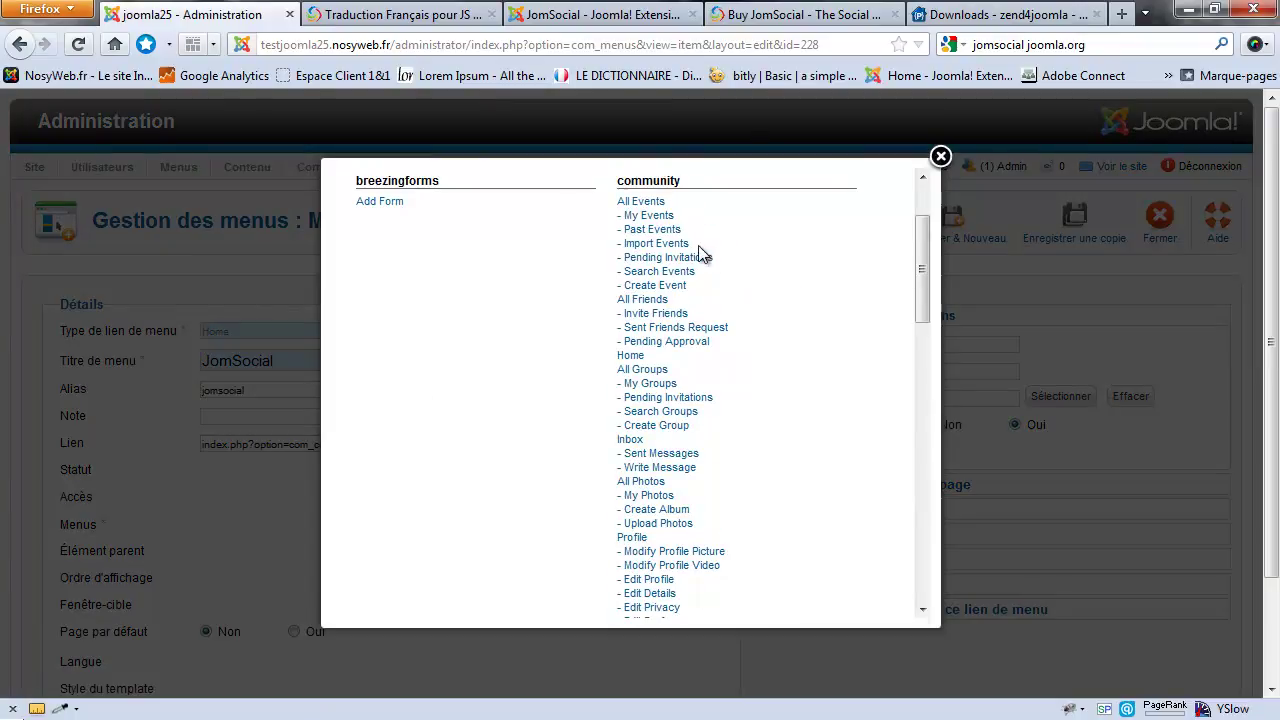
{"action": "left_click_drag", "start_coordinate": [688, 188], "coordinate": [616, 186]}
{"action": "left_click", "coordinate": [693, 188]}
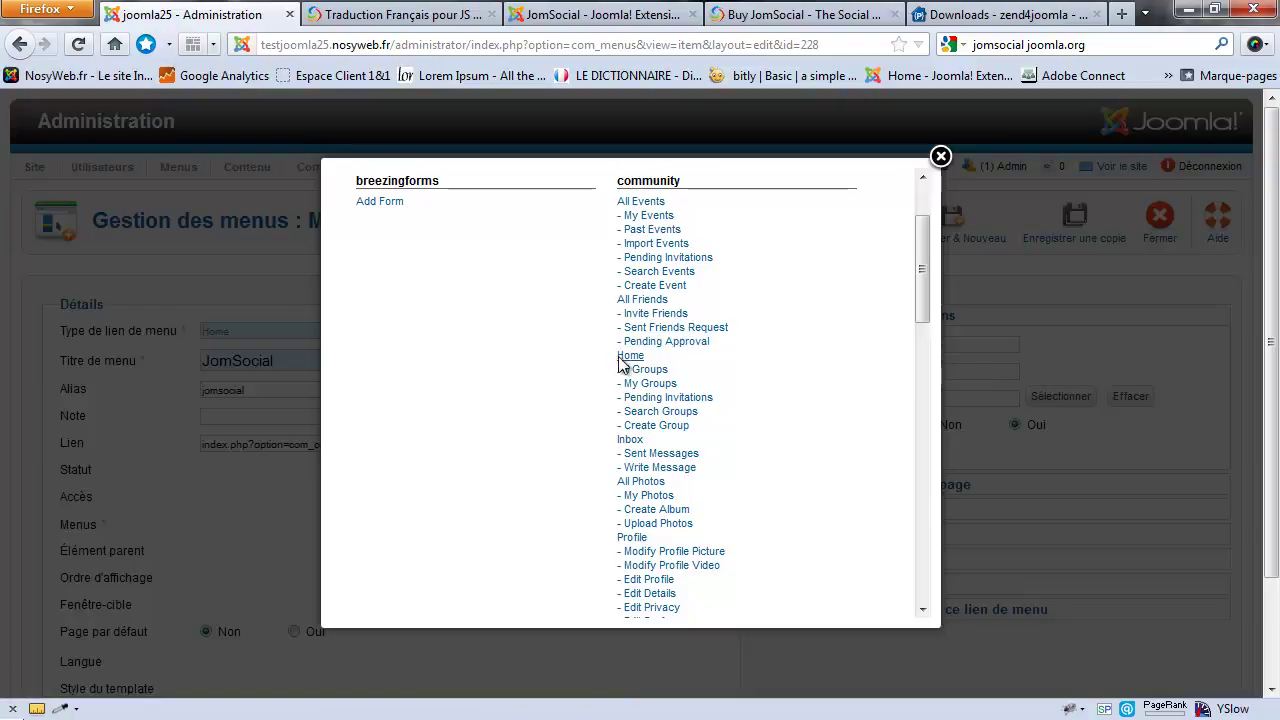
{"action": "scroll", "coordinate": [736, 342], "scroll_direction": "down", "scroll_amount": 1}
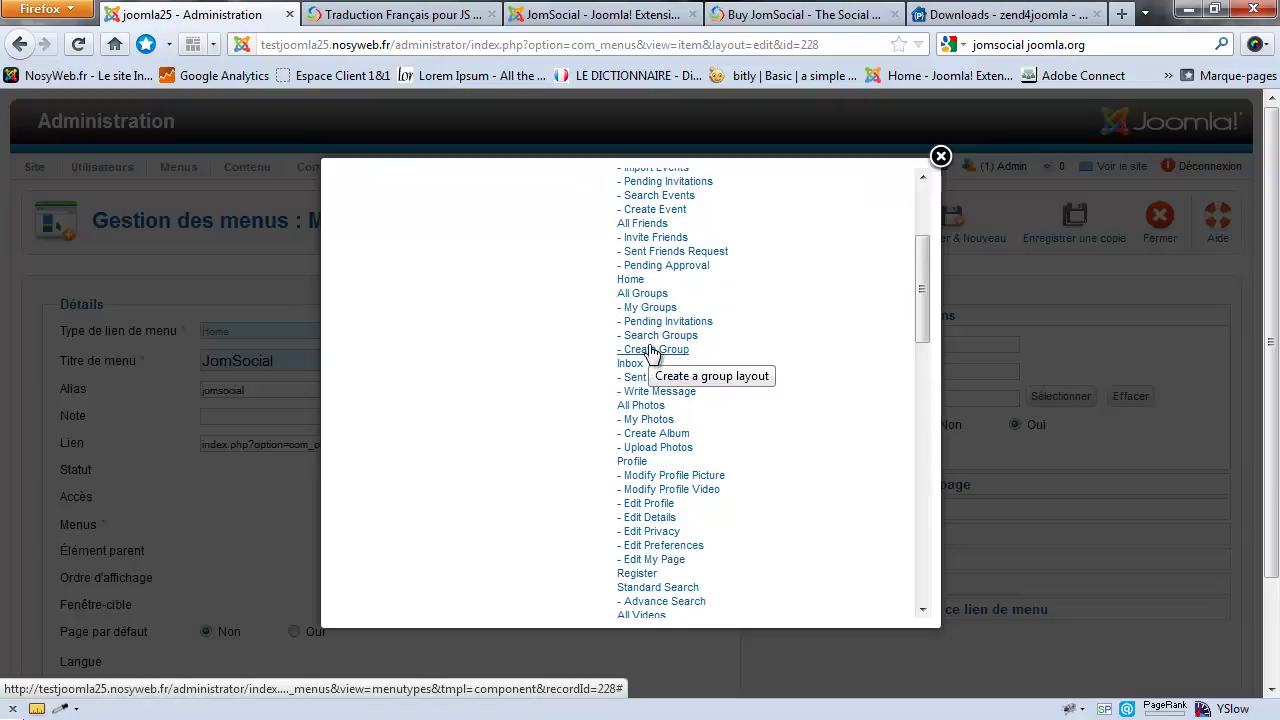
{"action": "scroll", "coordinate": [650, 345], "scroll_direction": "up", "scroll_amount": 1}
{"action": "scroll", "coordinate": [650, 350], "scroll_direction": "down", "scroll_amount": 1}
{"action": "scroll", "coordinate": [648, 345], "scroll_direction": "down", "scroll_amount": 1}
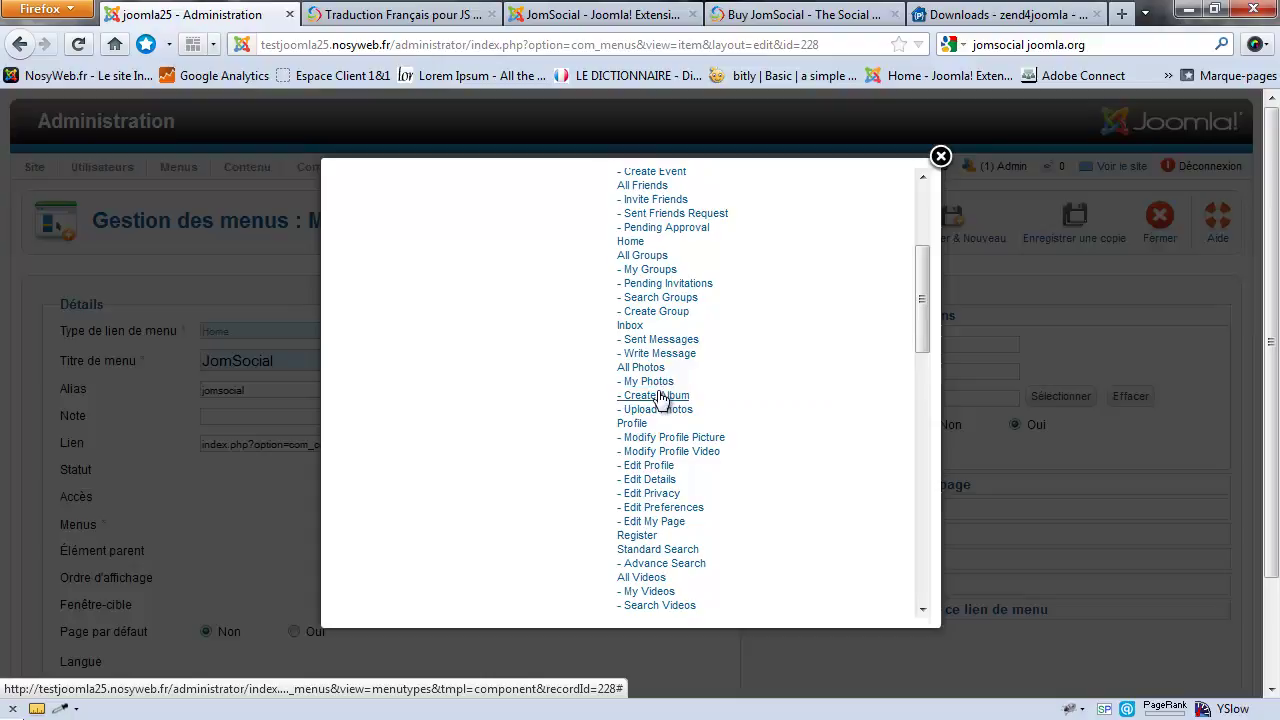
{"action": "scroll", "coordinate": [706, 389], "scroll_direction": "down", "scroll_amount": 1}
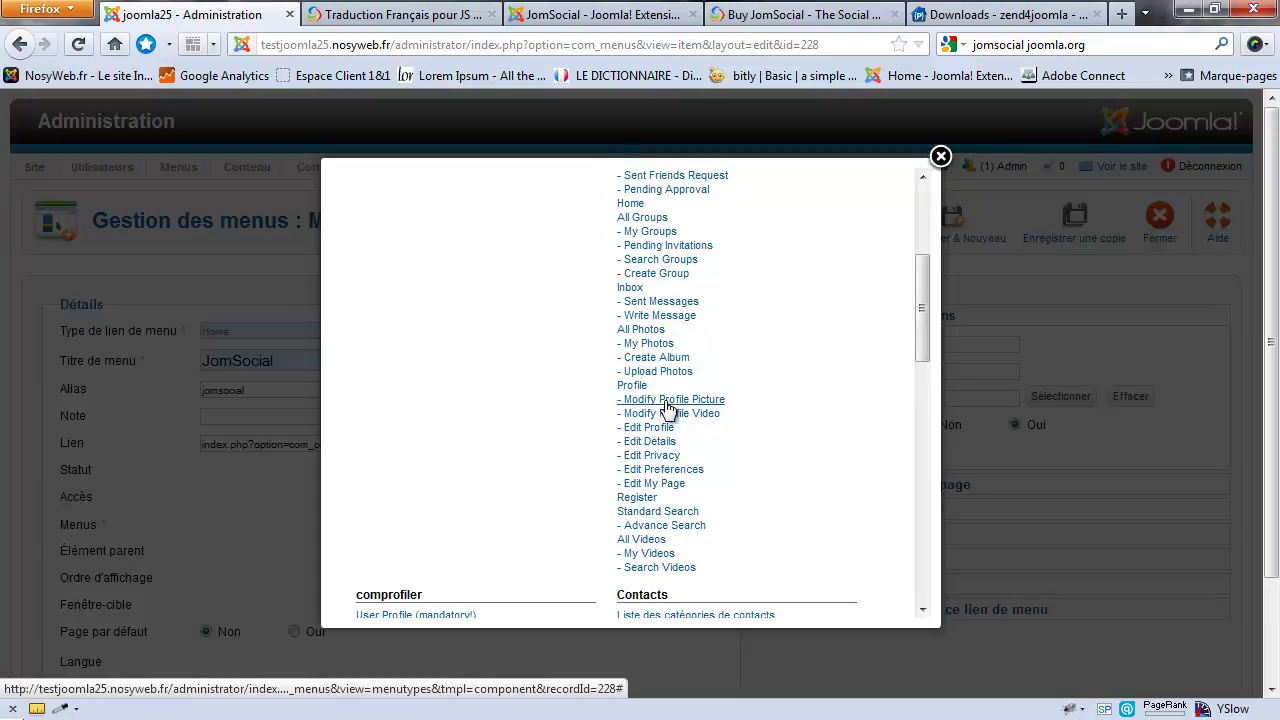
{"action": "scroll", "coordinate": [706, 400], "scroll_direction": "down", "scroll_amount": 3}
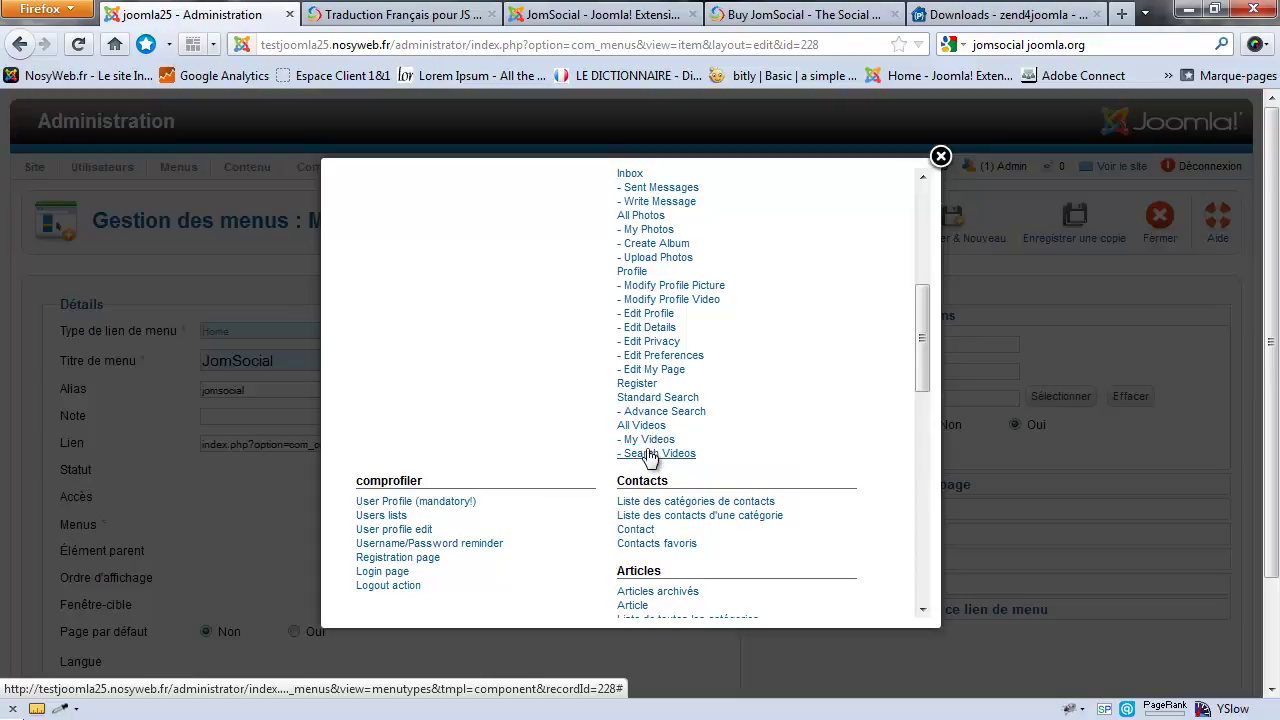
{"action": "scroll", "coordinate": [722, 380], "scroll_direction": "up", "scroll_amount": 6}
{"action": "scroll", "coordinate": [722, 378], "scroll_direction": "down", "scroll_amount": 2}
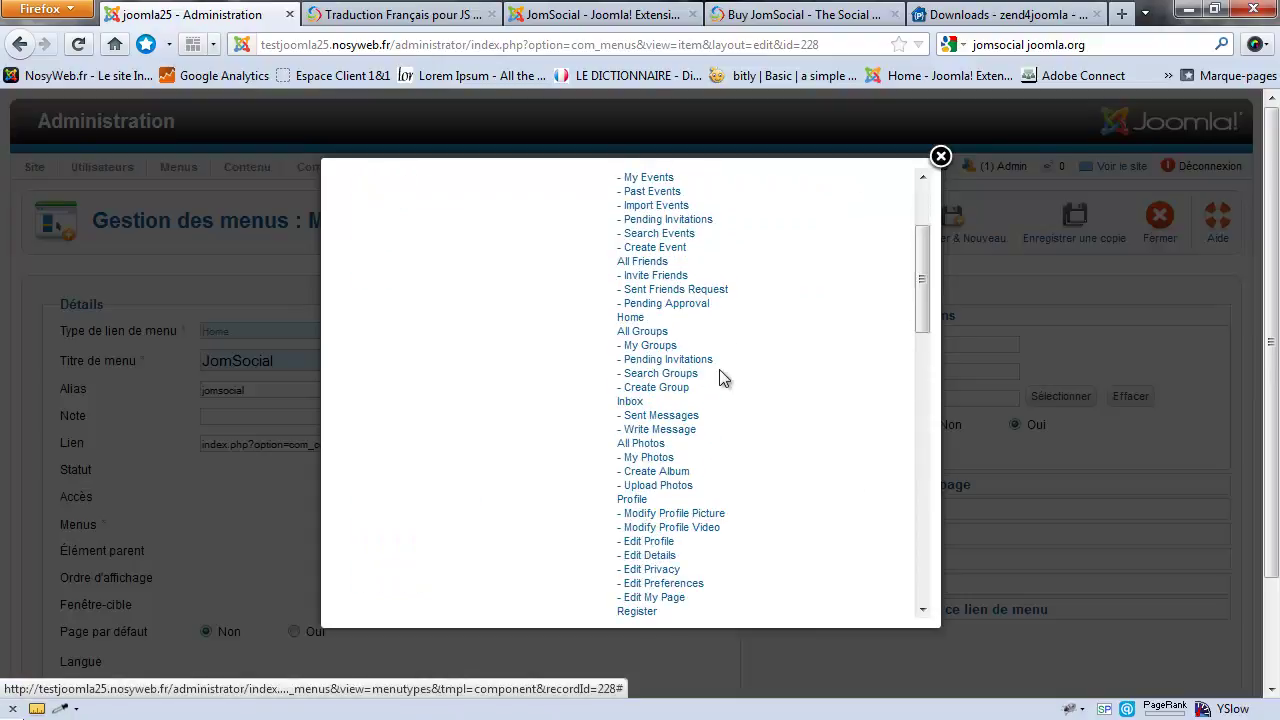
{"action": "left_click", "coordinate": [628, 281]}
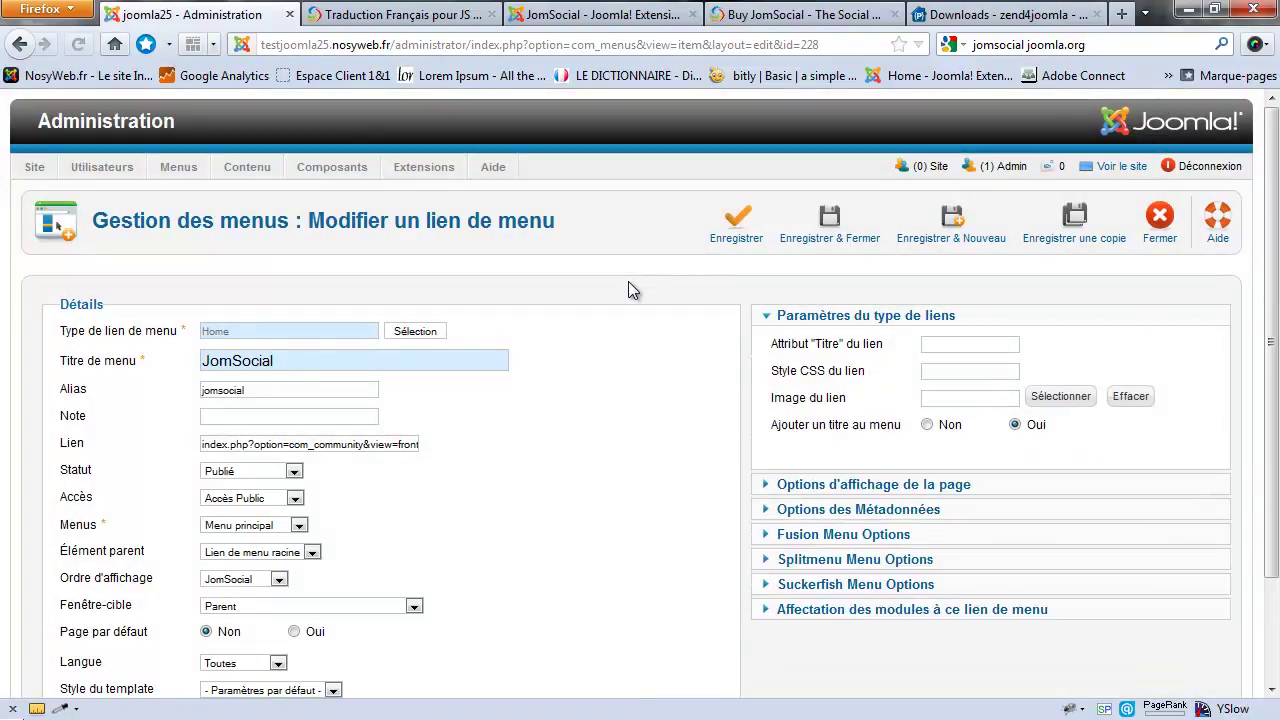
{"action": "left_click", "coordinate": [832, 217]}
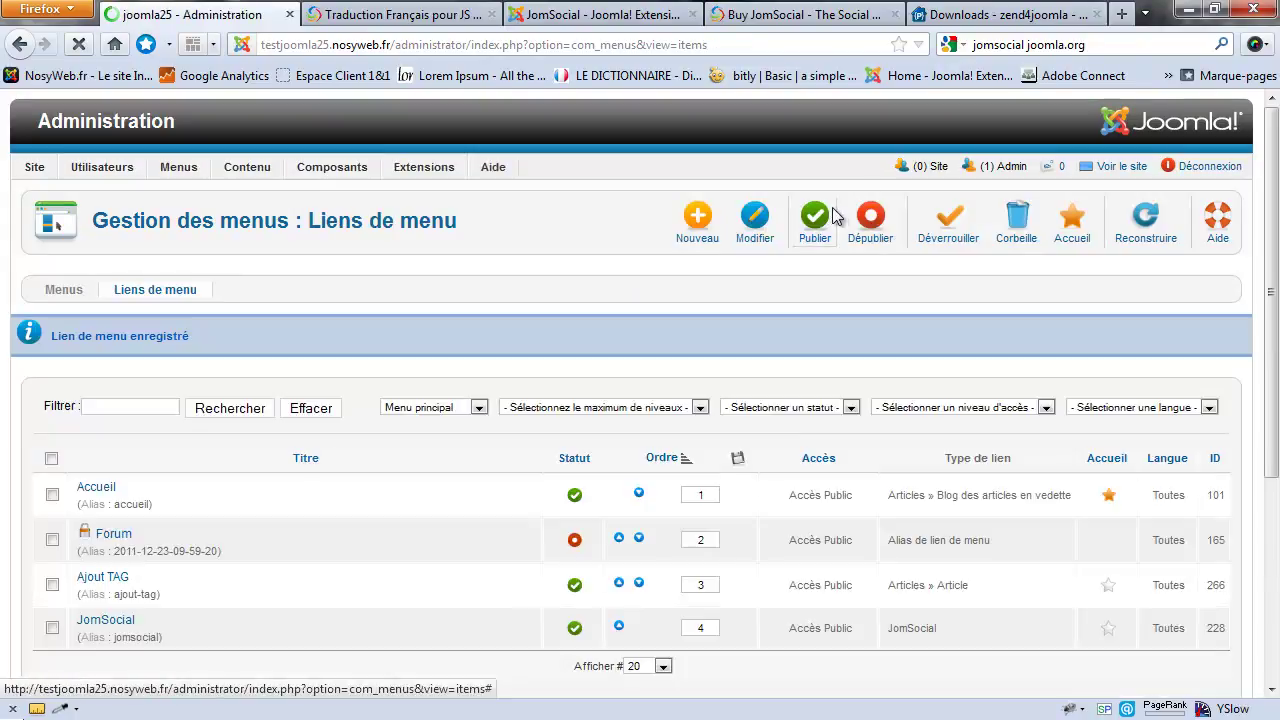
Step: View the public site's JomSocial page with the Restez Connecté! welcome and recent activity
{"action": "left_click", "coordinate": [1121, 167]}
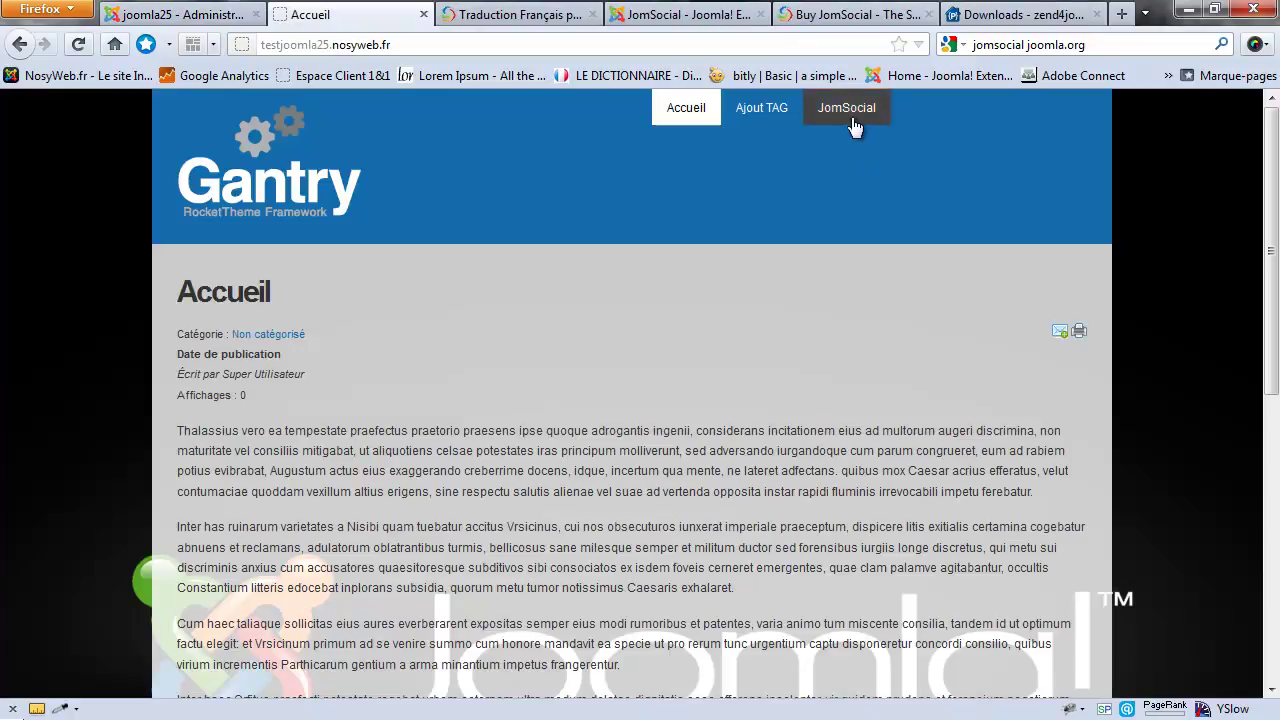
{"action": "left_click", "coordinate": [847, 112]}
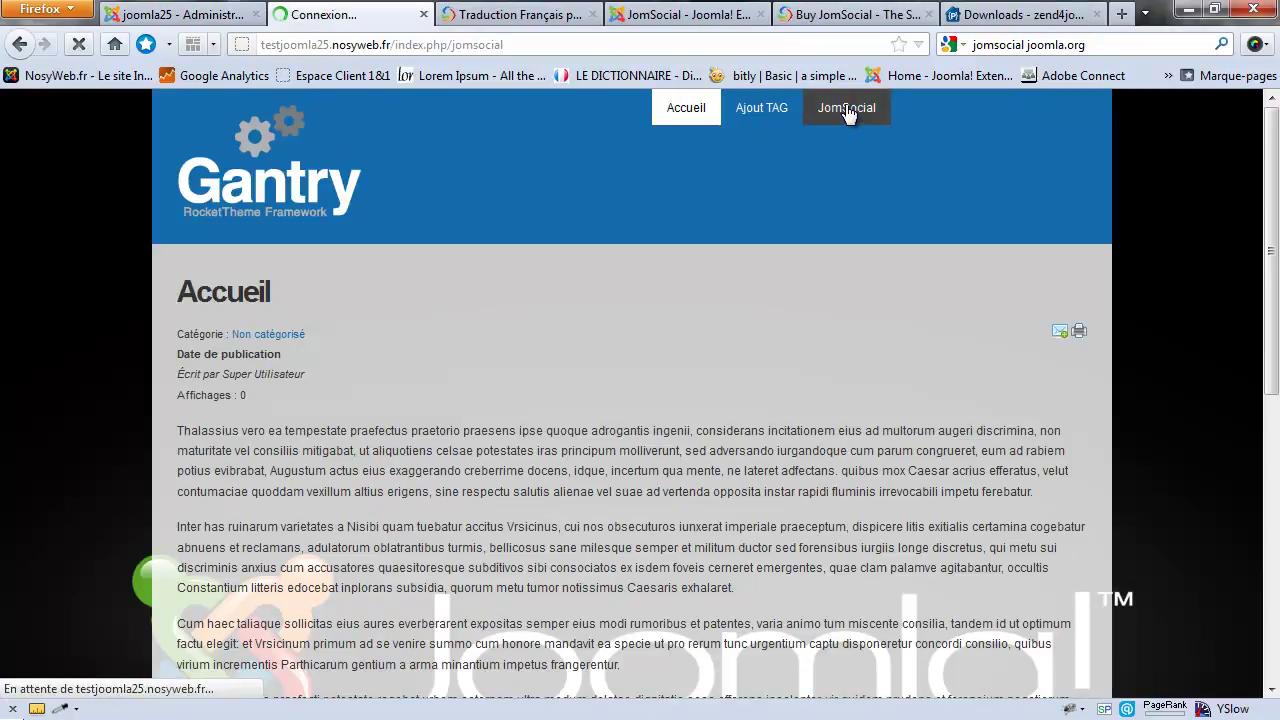
{"action": "scroll", "coordinate": [587, 197], "scroll_direction": "down", "scroll_amount": 3}
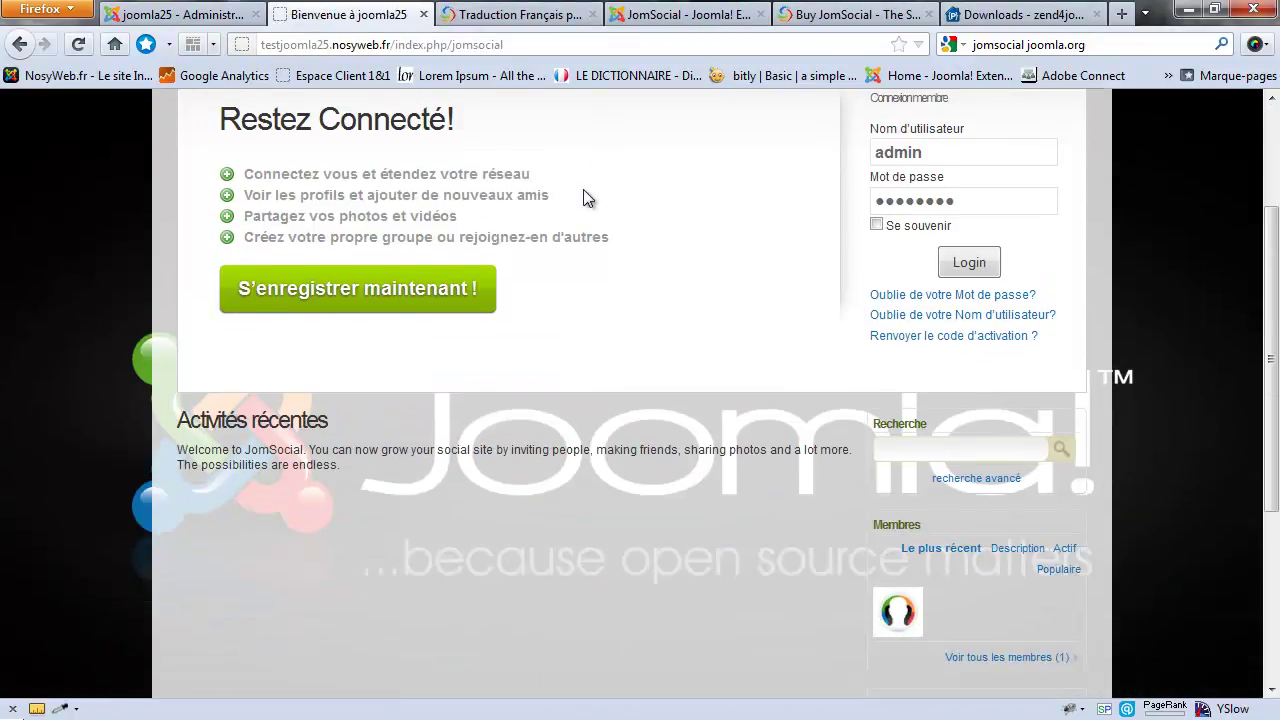
{"action": "scroll", "coordinate": [799, 292], "scroll_direction": "down", "scroll_amount": 3}
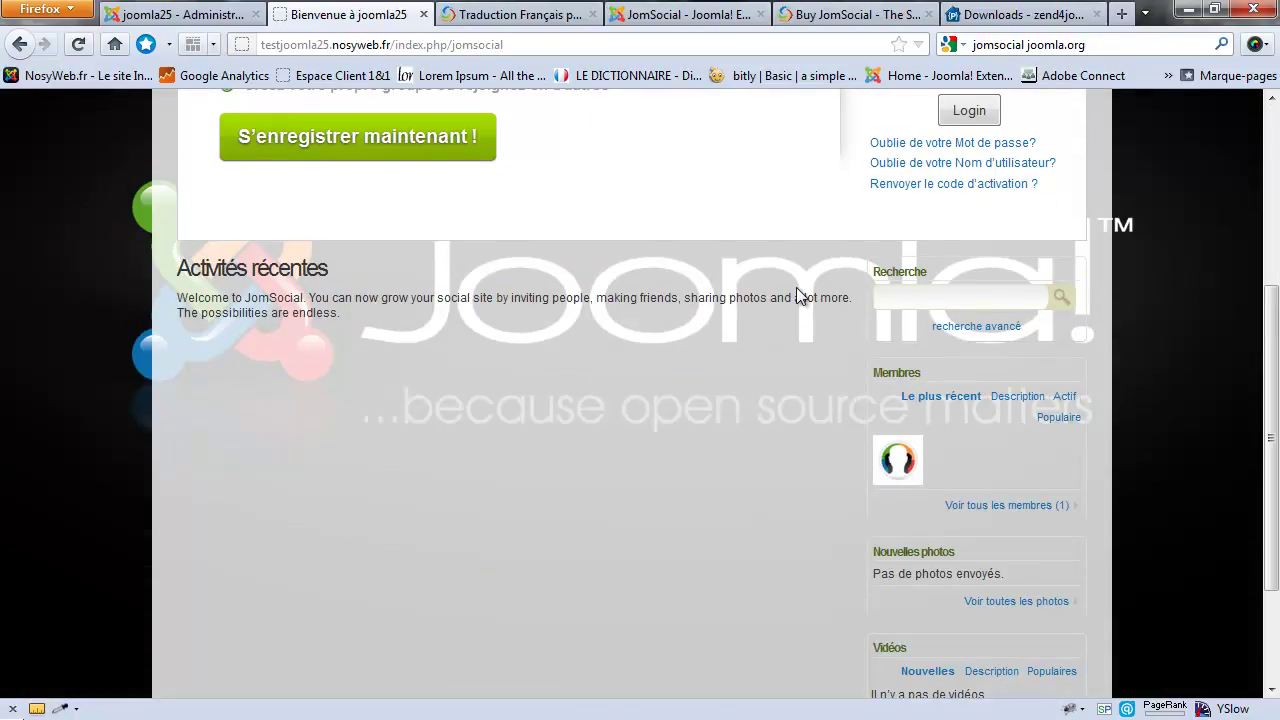
{"action": "scroll", "coordinate": [797, 292], "scroll_direction": "up", "scroll_amount": 1}
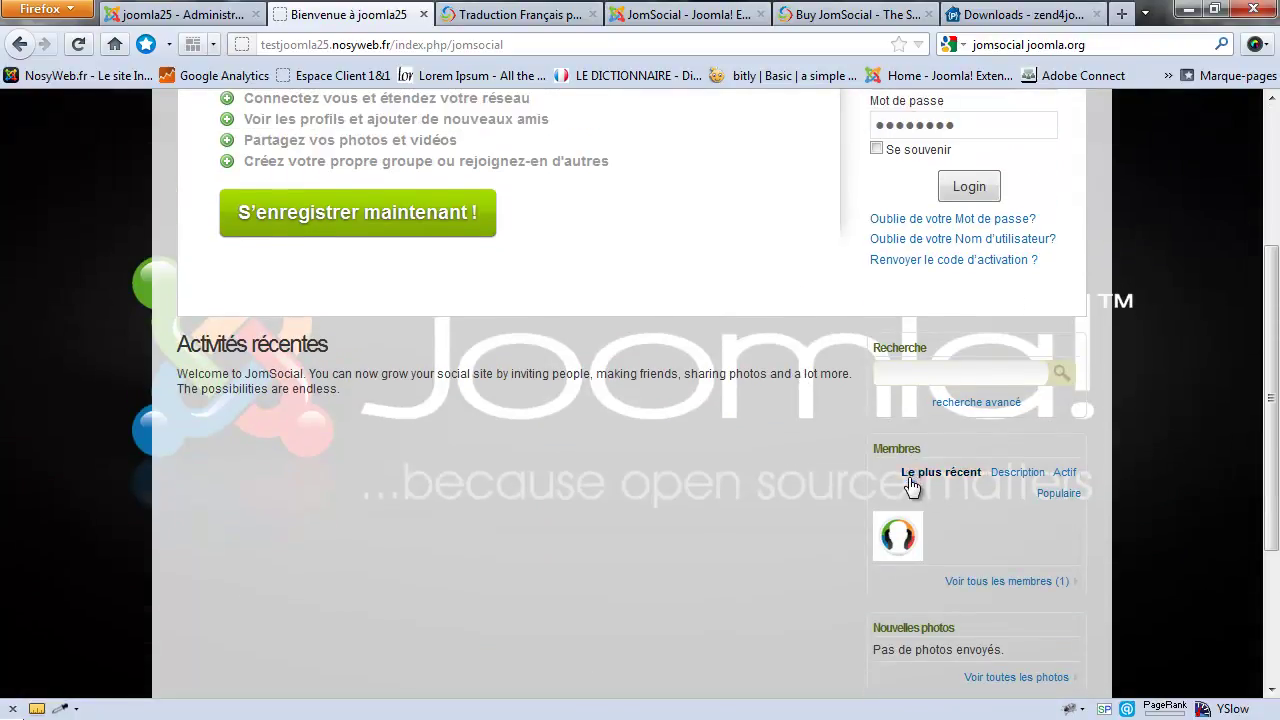
{"action": "scroll", "coordinate": [883, 510], "scroll_direction": "down", "scroll_amount": 2}
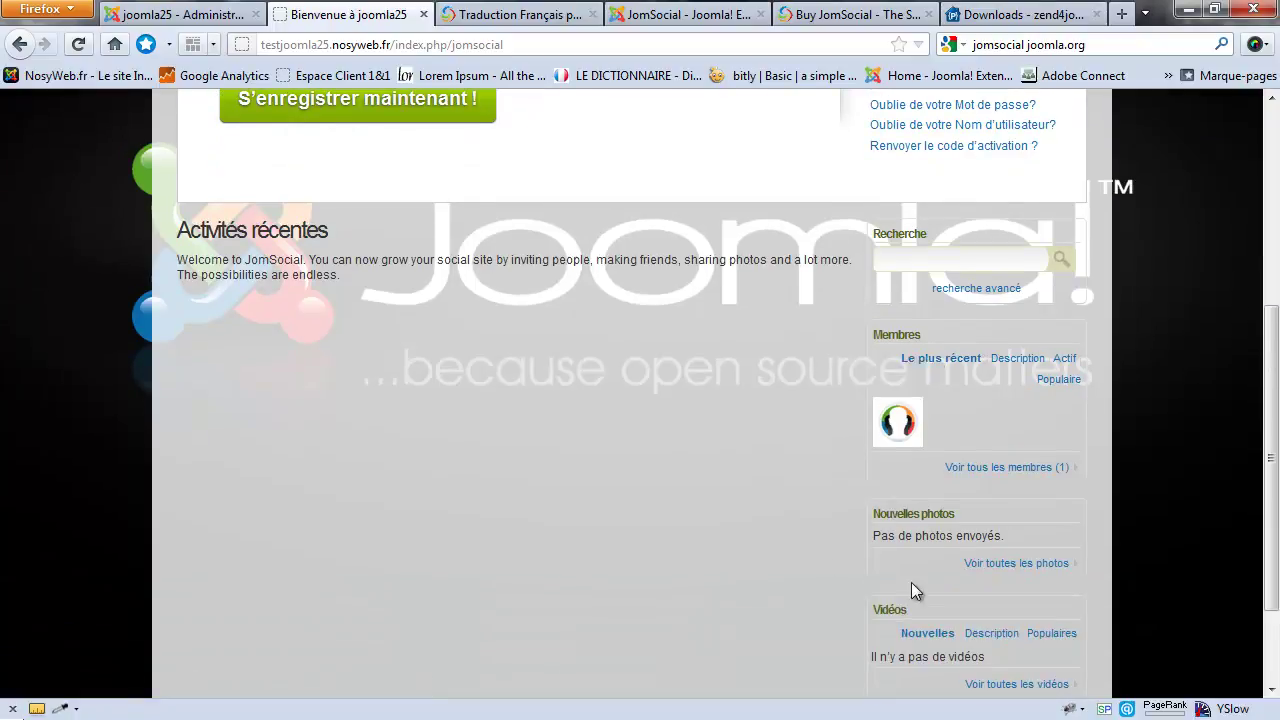
{"action": "scroll", "coordinate": [1003, 587], "scroll_direction": "up", "scroll_amount": 1}
{"action": "scroll", "coordinate": [1000, 575], "scroll_direction": "up", "scroll_amount": 3}
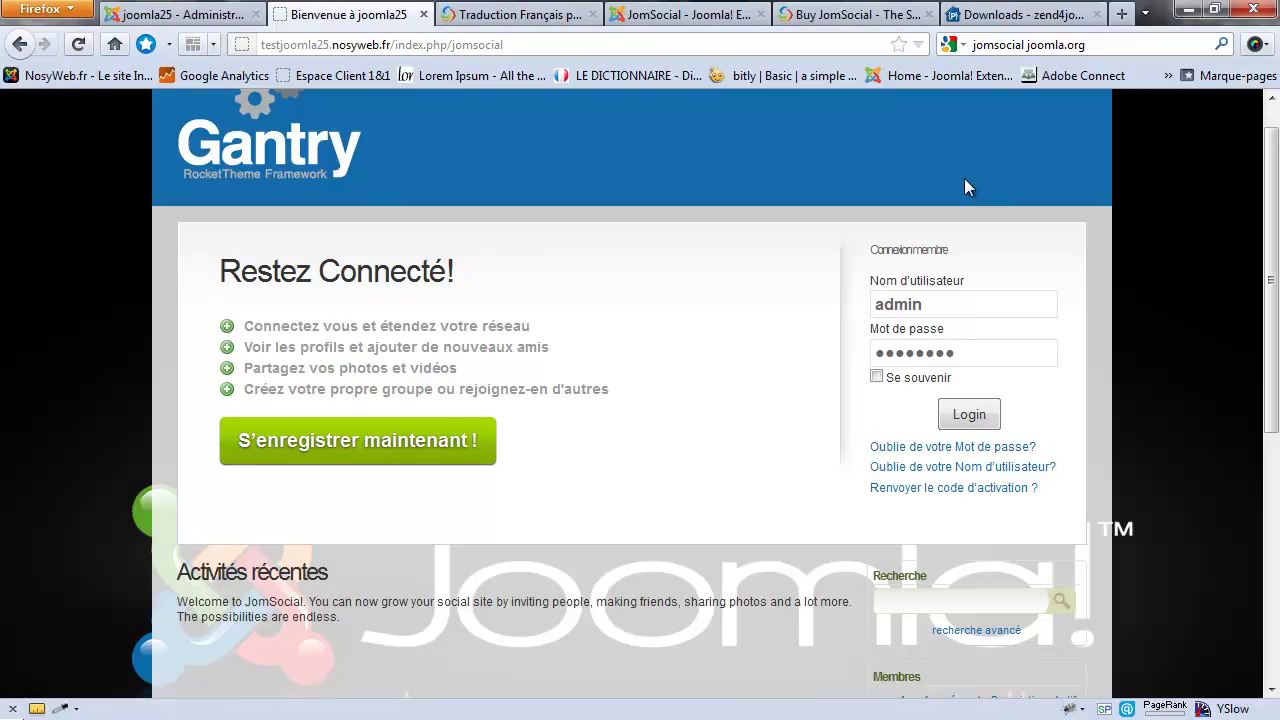
Step: Open the site's registration form, then look over the admin's custom profile fields list
{"action": "left_click", "coordinate": [332, 446]}
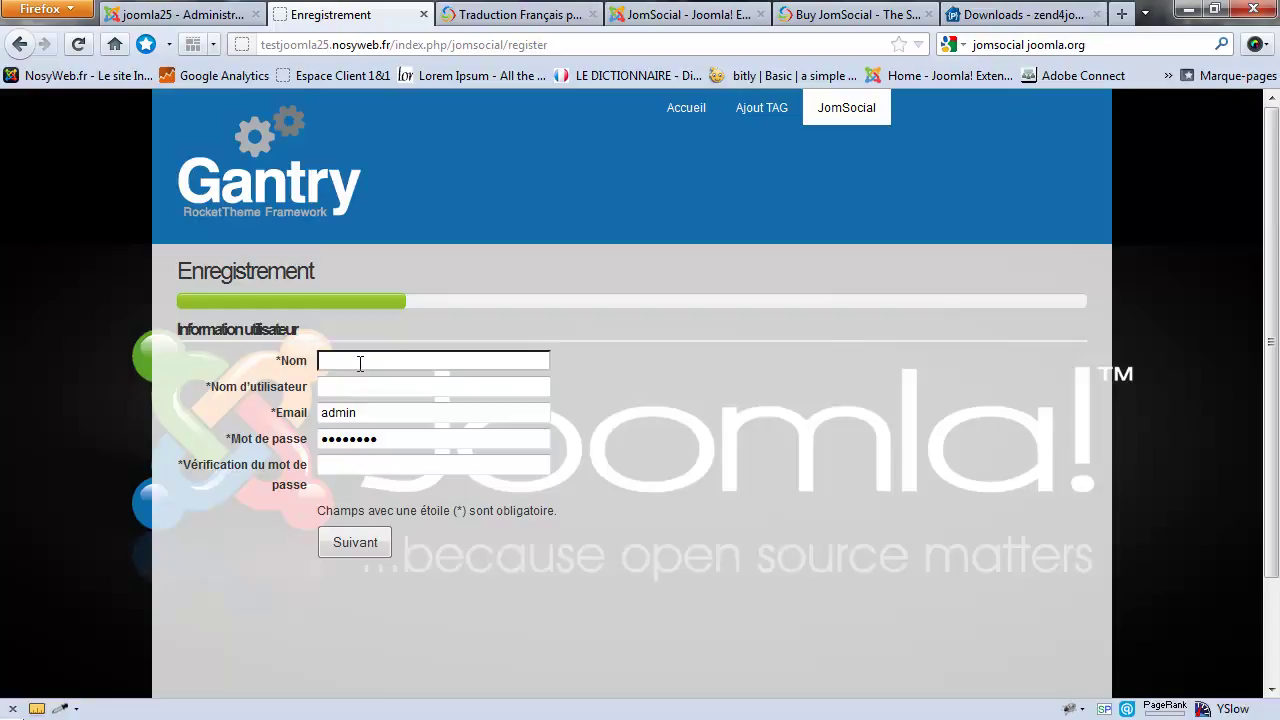
{"action": "left_click", "coordinate": [180, 14]}
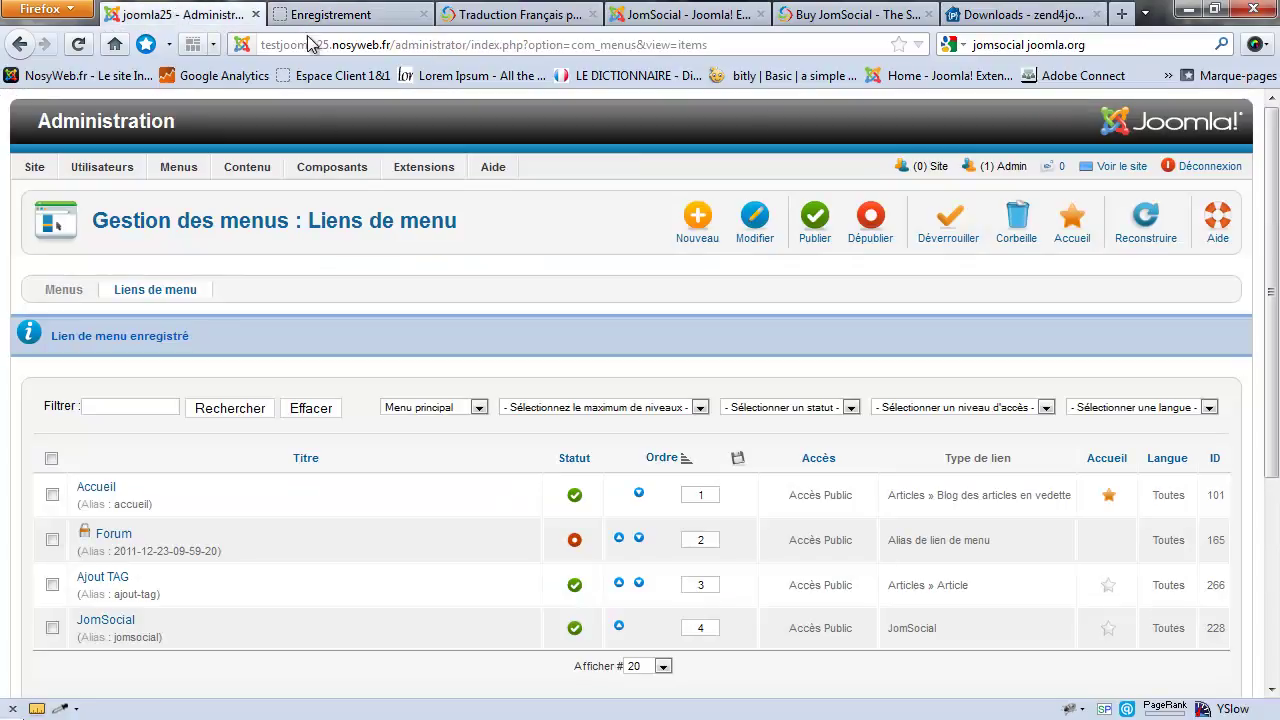
{"action": "mouse_move", "coordinate": [330, 167]}
{"action": "mouse_move", "coordinate": [398, 487]}
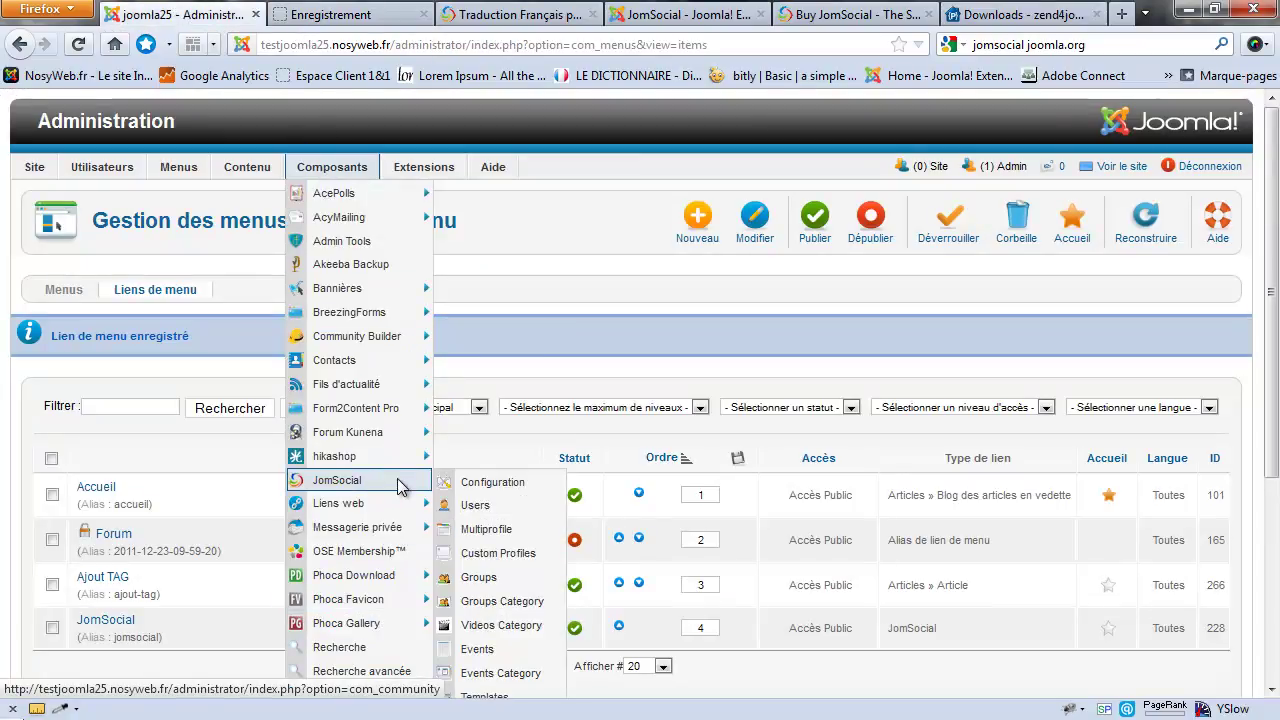
{"action": "scroll", "coordinate": [495, 610], "scroll_direction": "down", "scroll_amount": 2}
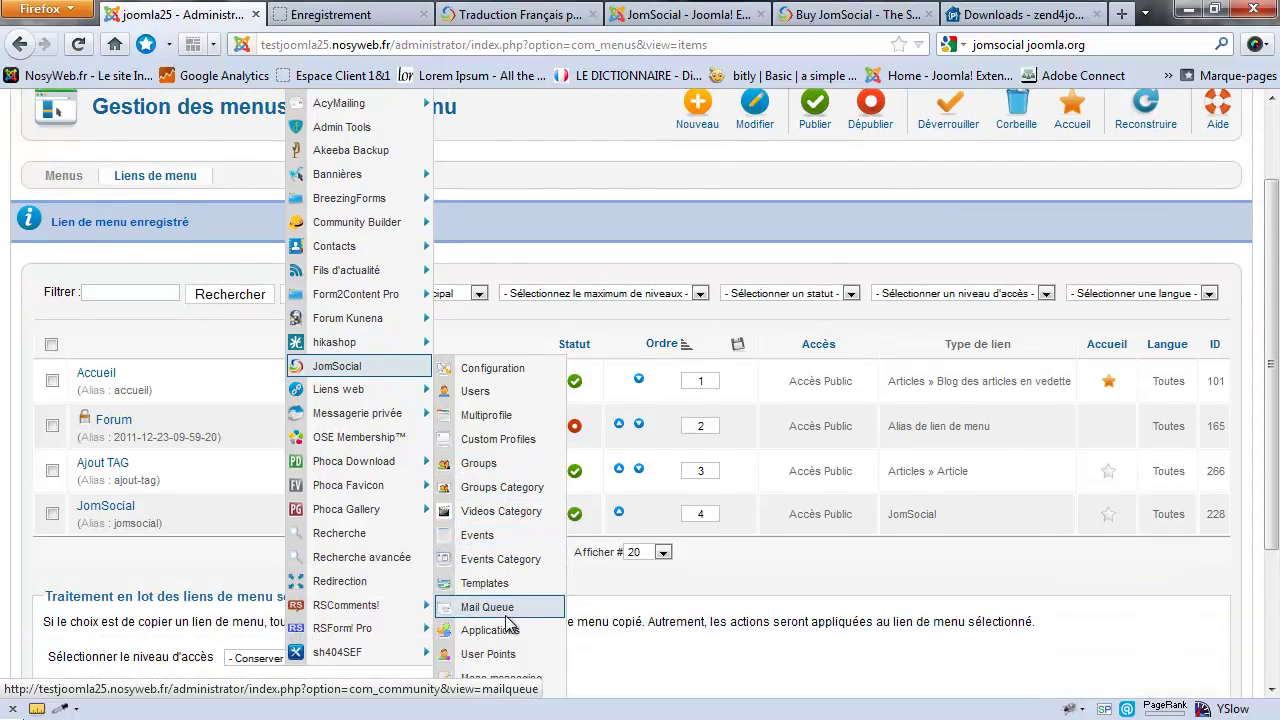
{"action": "left_click", "coordinate": [512, 441]}
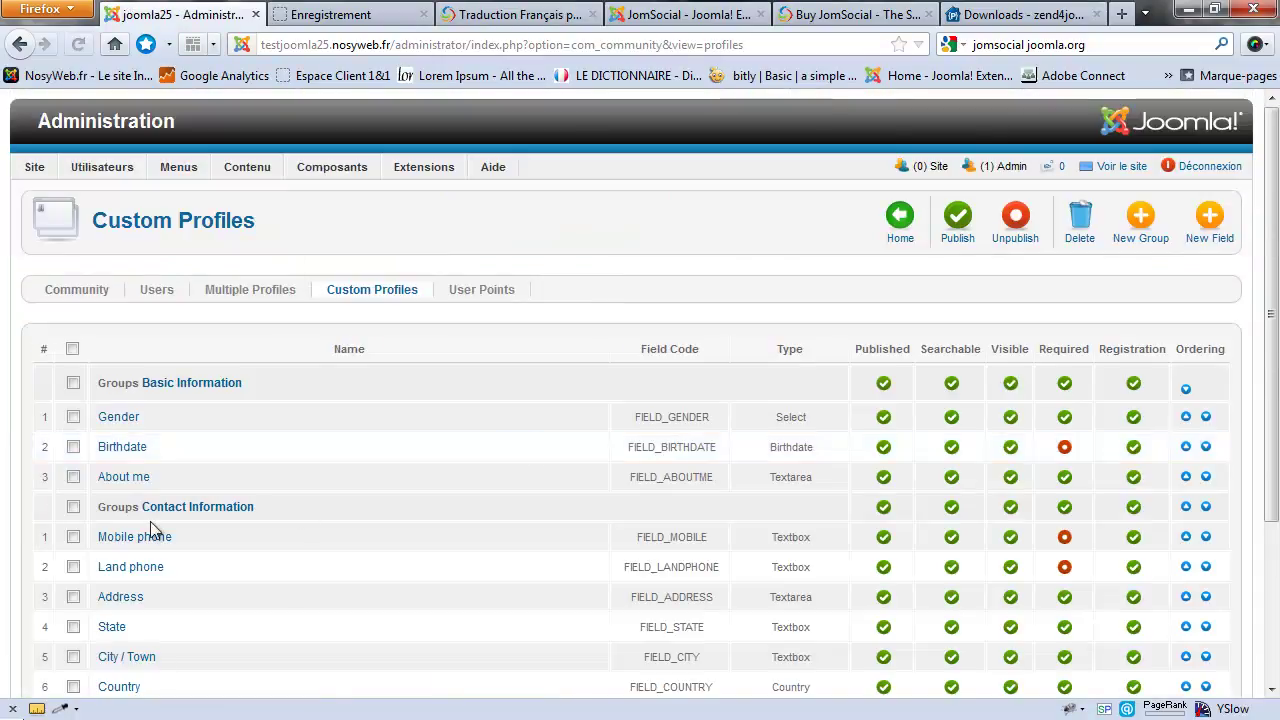
{"action": "scroll", "coordinate": [298, 492], "scroll_direction": "down", "scroll_amount": 3}
Step: Fill in a test name, username 'test', an e-mail and a password, then submit the first step
{"action": "left_click", "coordinate": [311, 16]}
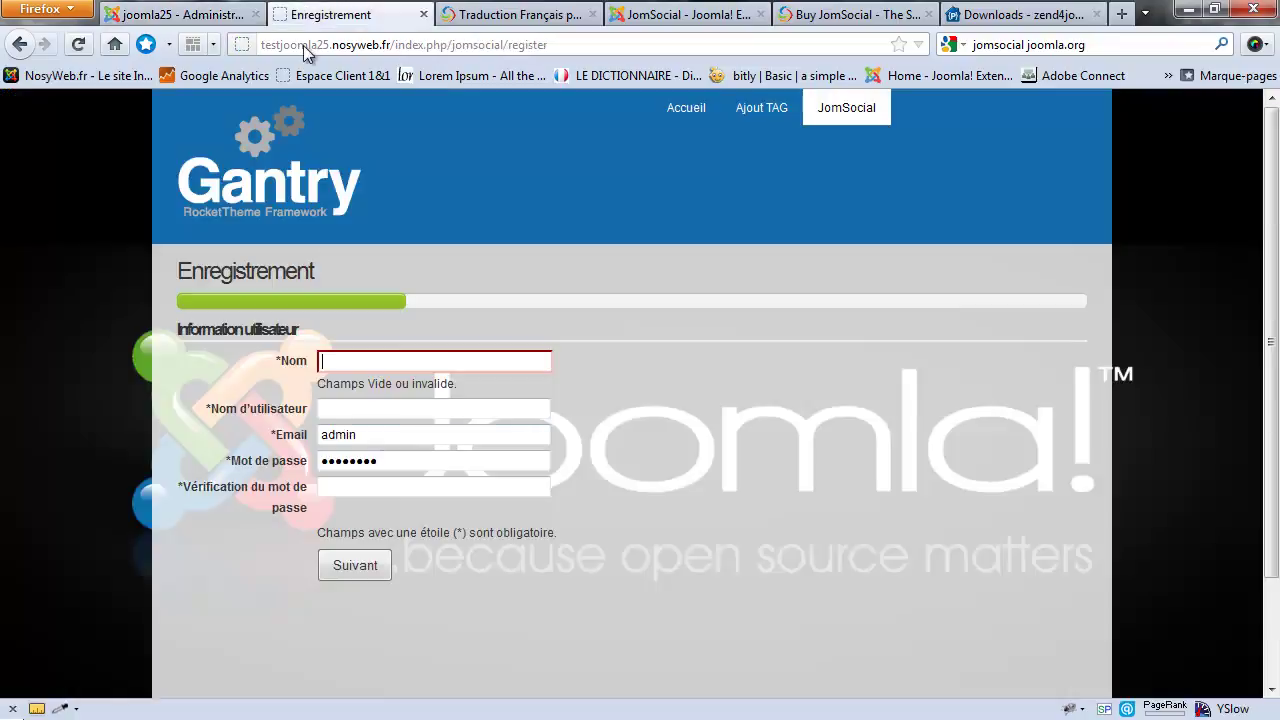
{"action": "left_click", "coordinate": [372, 366]}
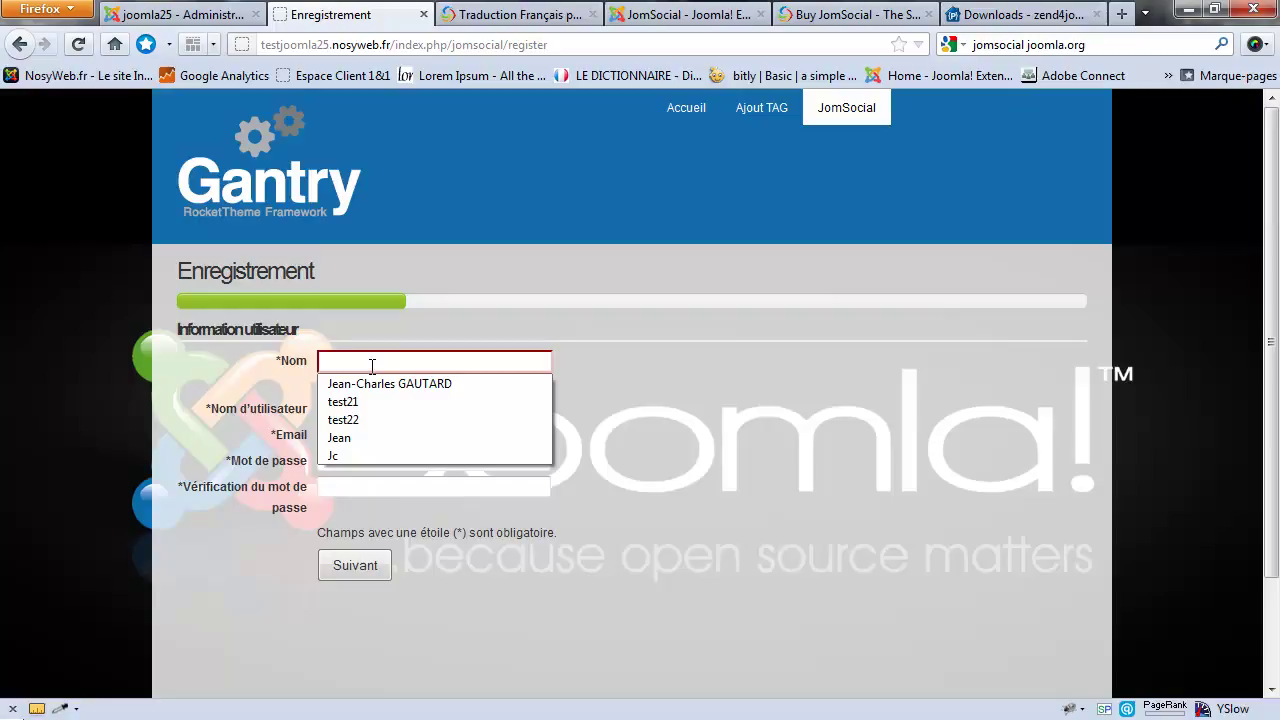
{"action": "key", "text": "Tab"}
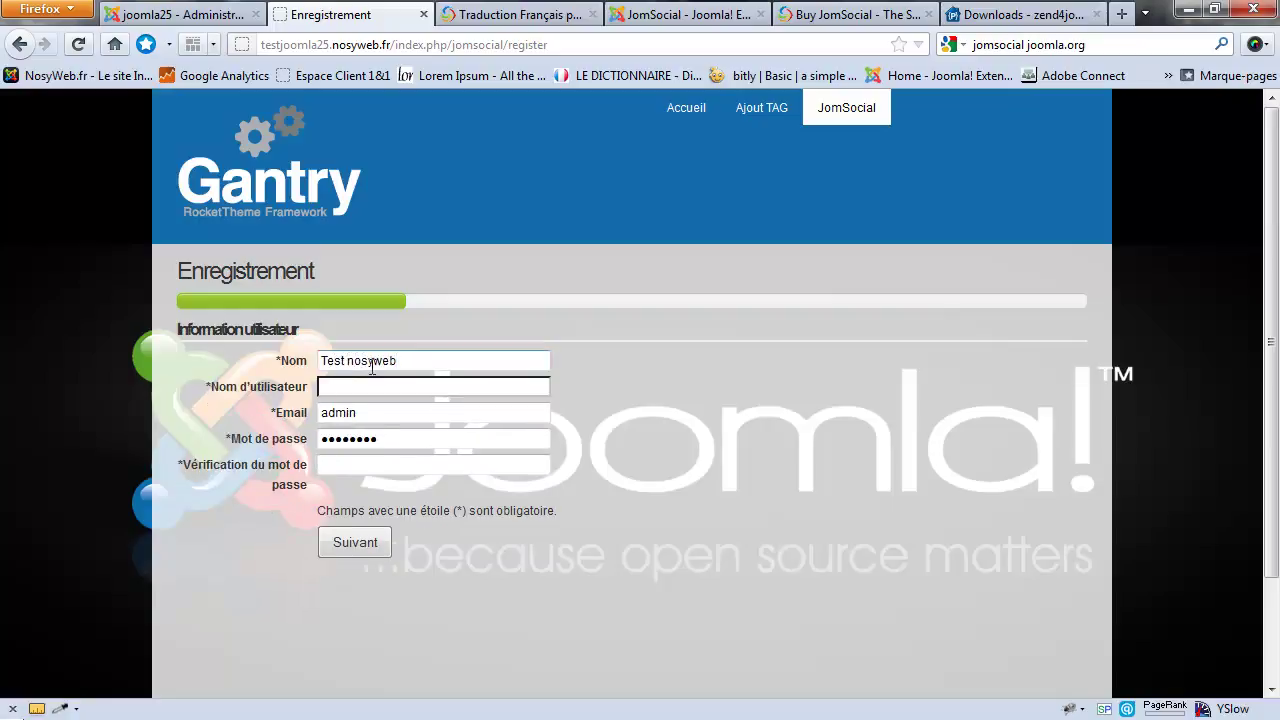
{"action": "key", "text": "Tab"}
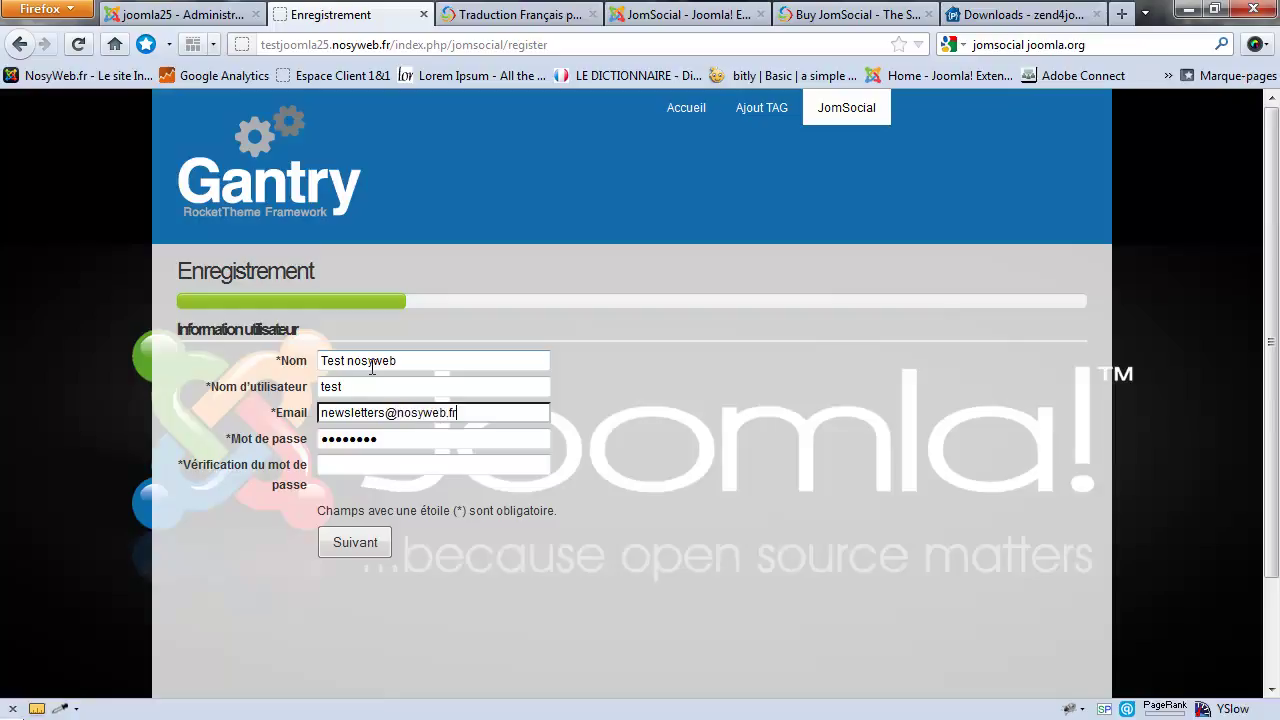
{"action": "key", "text": "Tab"}
{"action": "key", "text": "Tab"}
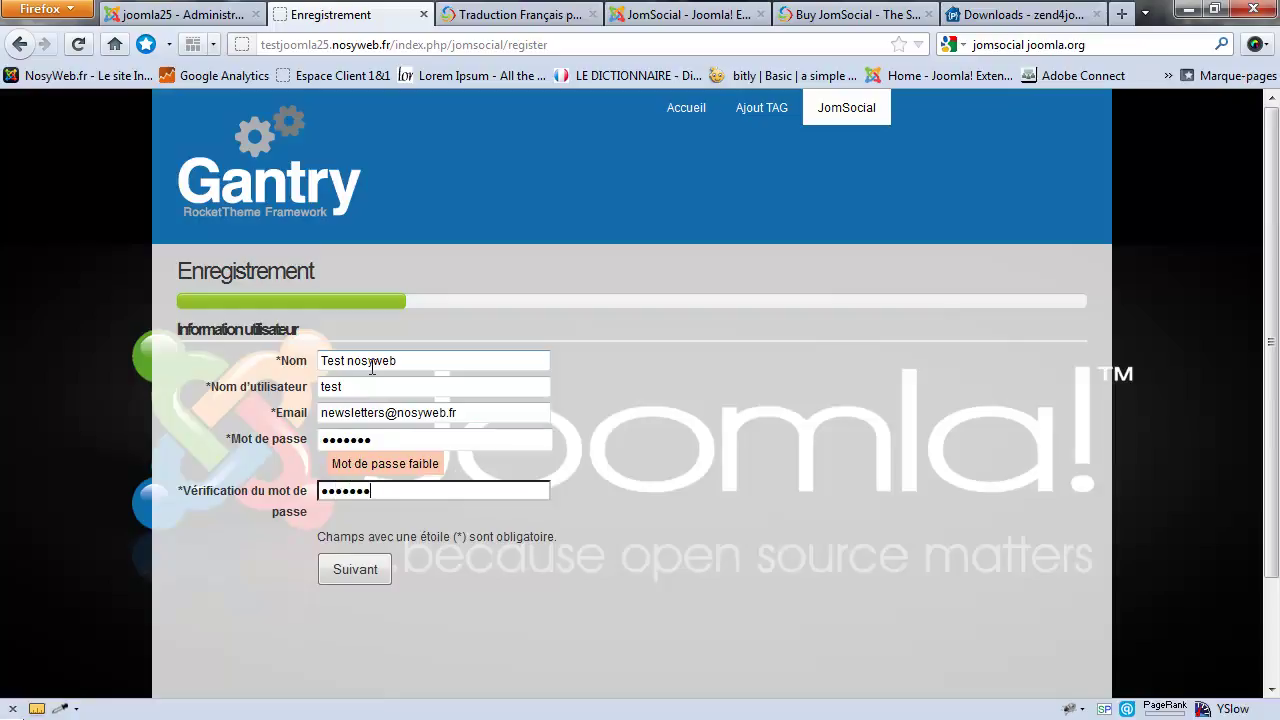
{"action": "left_click", "coordinate": [354, 567]}
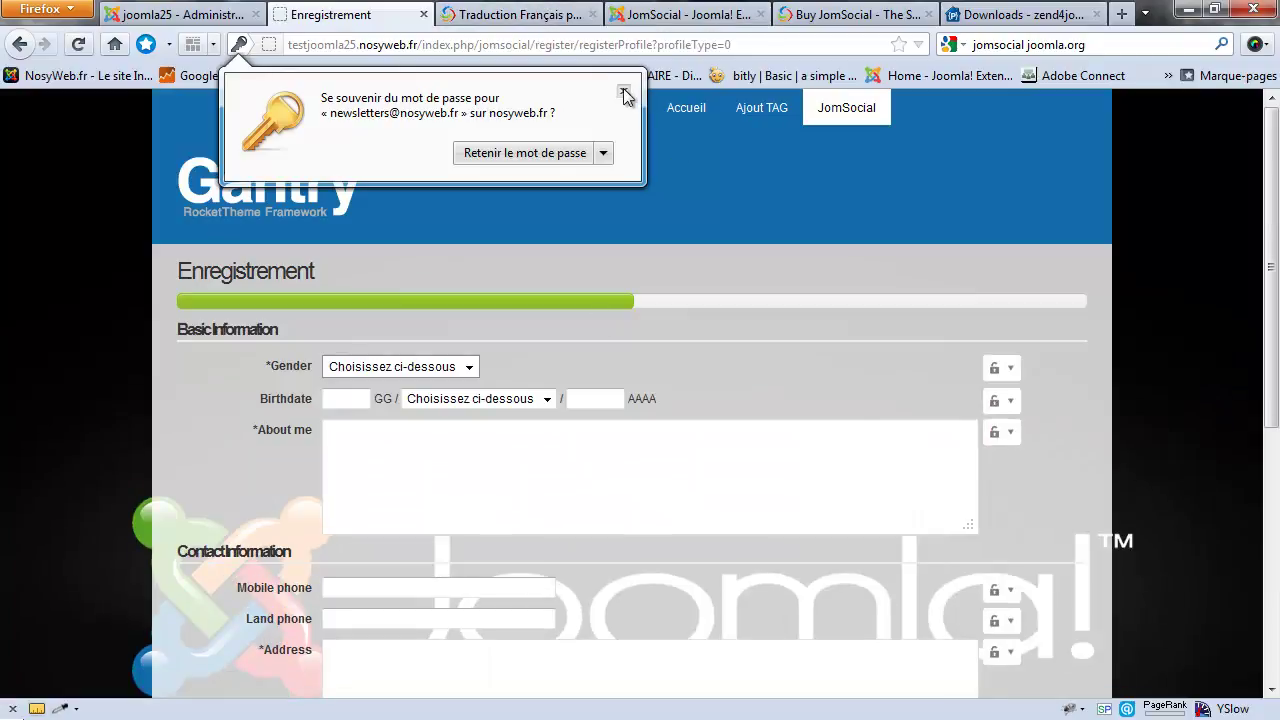
Step: Dismiss the save-password prompt and review the profile step, including the Gender choices
{"action": "left_click", "coordinate": [623, 91]}
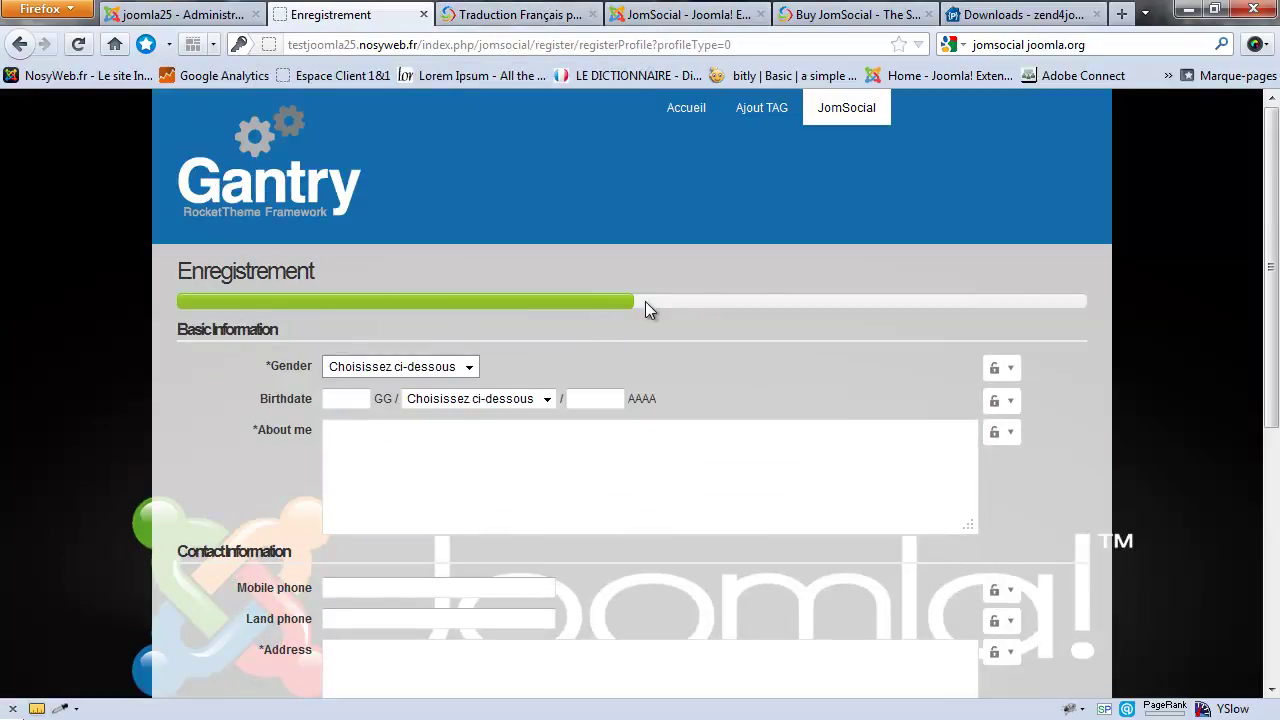
{"action": "scroll", "coordinate": [510, 319], "scroll_direction": "down", "scroll_amount": 4}
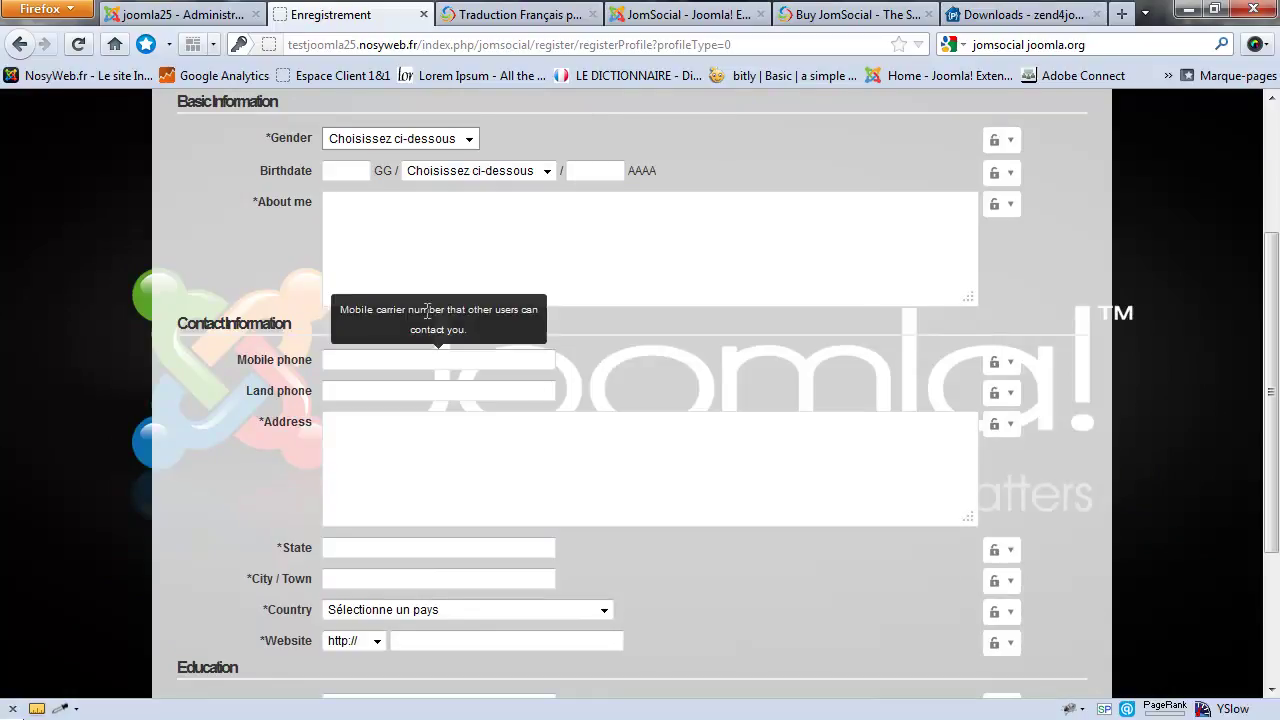
{"action": "scroll", "coordinate": [527, 374], "scroll_direction": "up", "scroll_amount": 4}
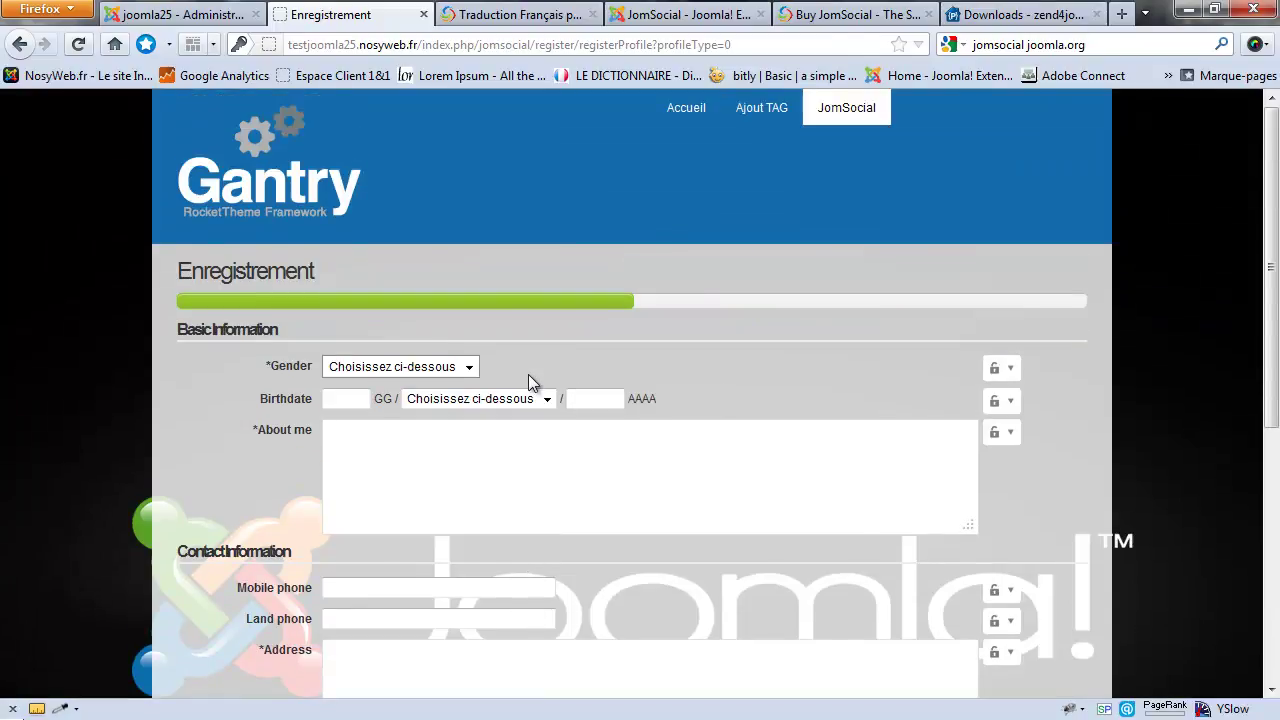
{"action": "left_click", "coordinate": [155, 14]}
{"action": "scroll", "coordinate": [418, 301], "scroll_direction": "down", "scroll_amount": 1}
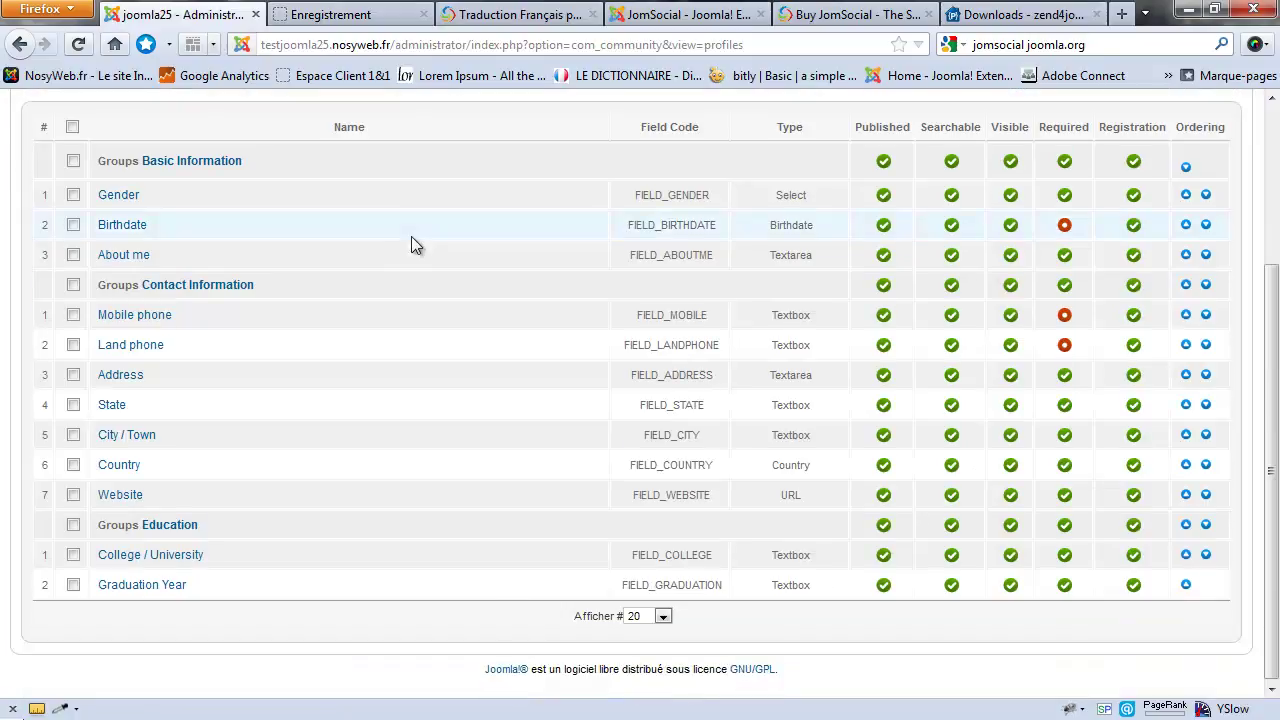
{"action": "left_click", "coordinate": [330, 14]}
{"action": "left_click", "coordinate": [400, 367]}
{"action": "left_click", "coordinate": [366, 277]}
Step: Check the Gender field's privacy options, then return to the admin Custom Profiles list
{"action": "left_click", "coordinate": [185, 14]}
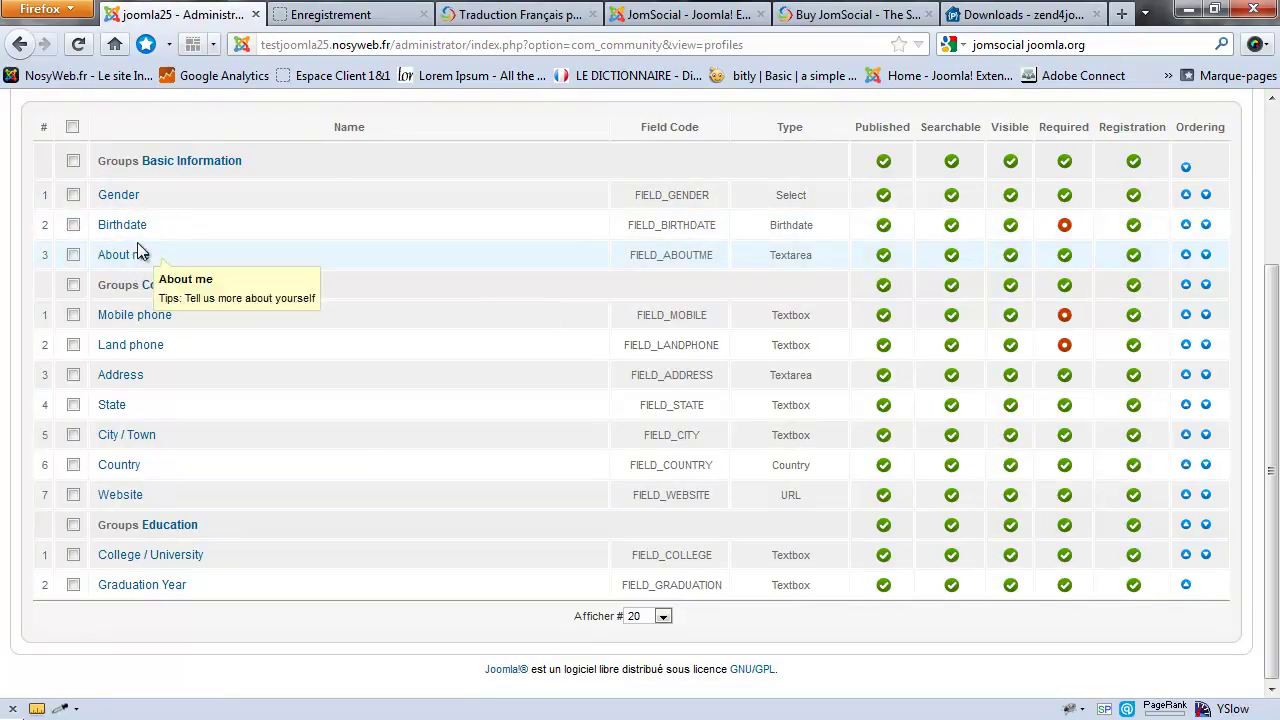
{"action": "left_click", "coordinate": [330, 14]}
{"action": "scroll", "coordinate": [325, 240], "scroll_direction": "down", "scroll_amount": 2}
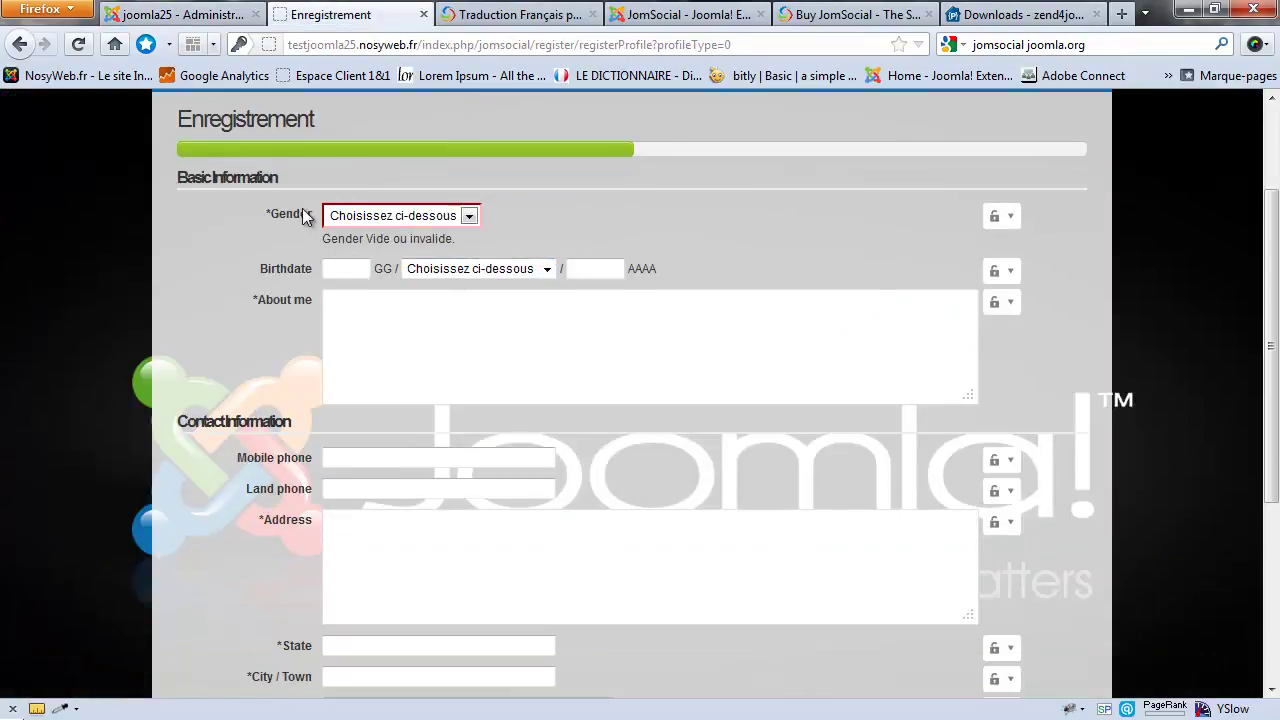
{"action": "scroll", "coordinate": [295, 308], "scroll_direction": "down", "scroll_amount": 2}
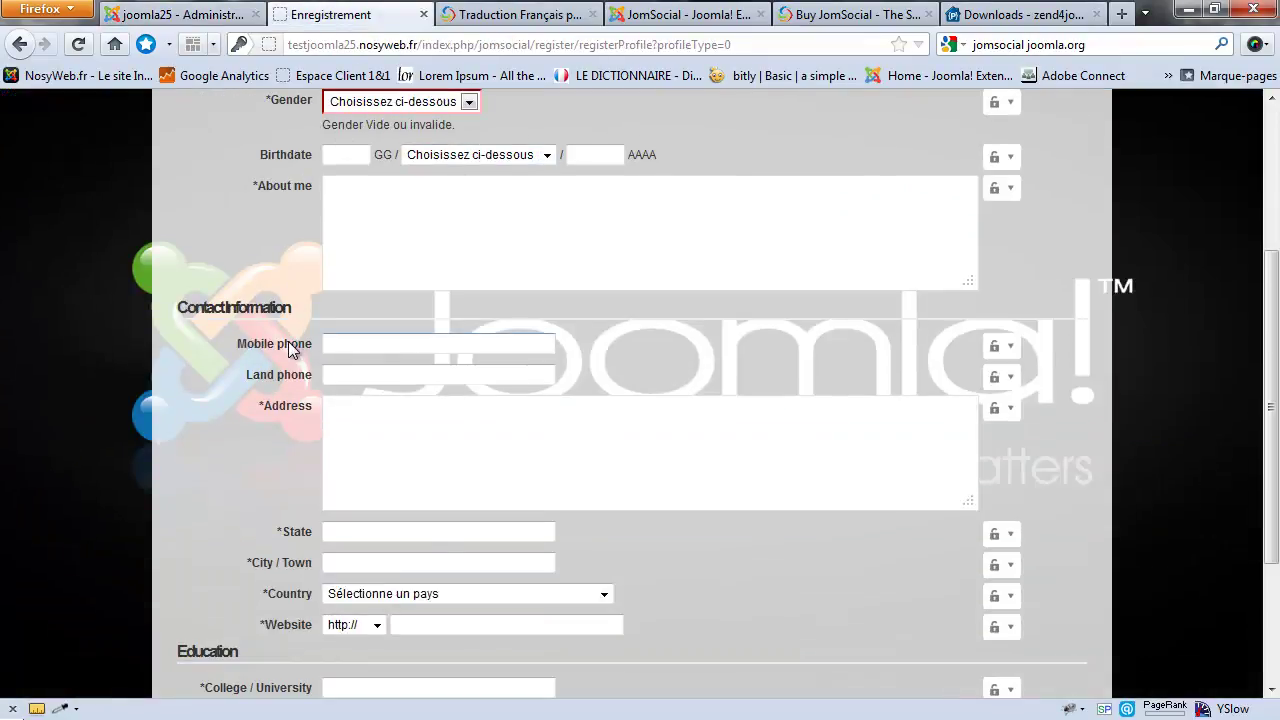
{"action": "scroll", "coordinate": [288, 341], "scroll_direction": "down", "scroll_amount": 2}
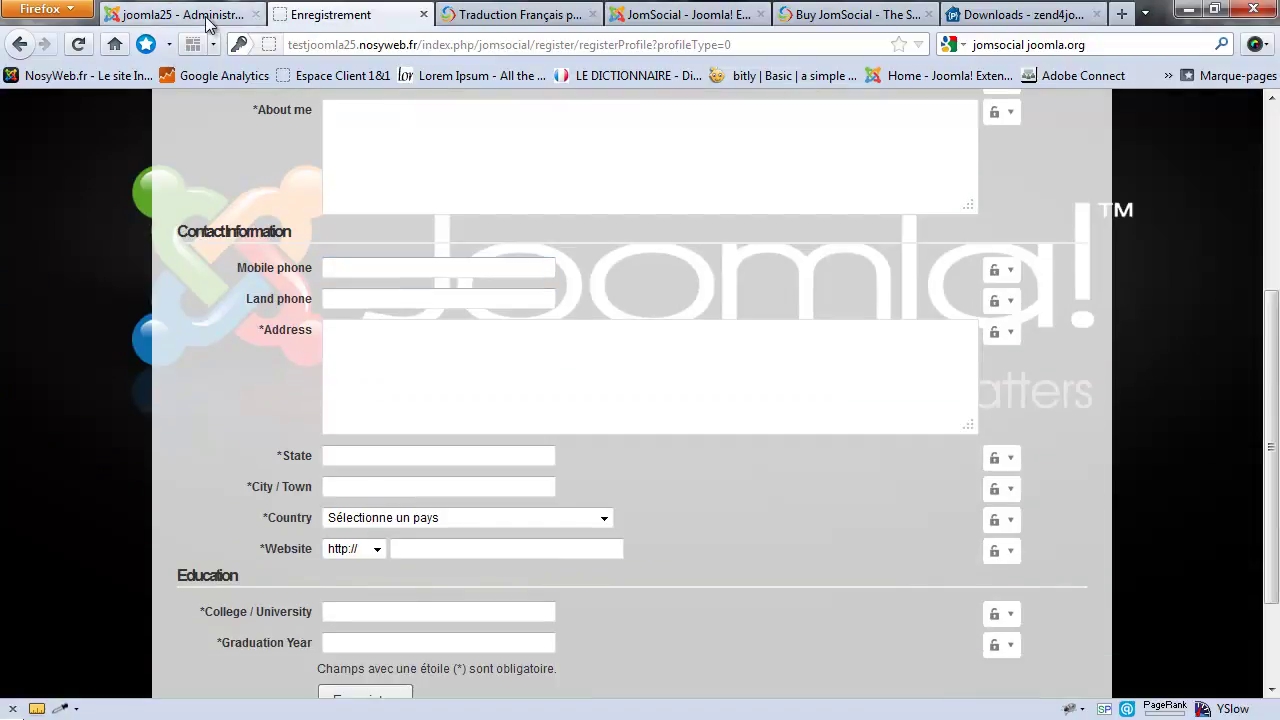
{"action": "left_click", "coordinate": [471, 151]}
{"action": "scroll", "coordinate": [529, 289], "scroll_direction": "up", "scroll_amount": 4}
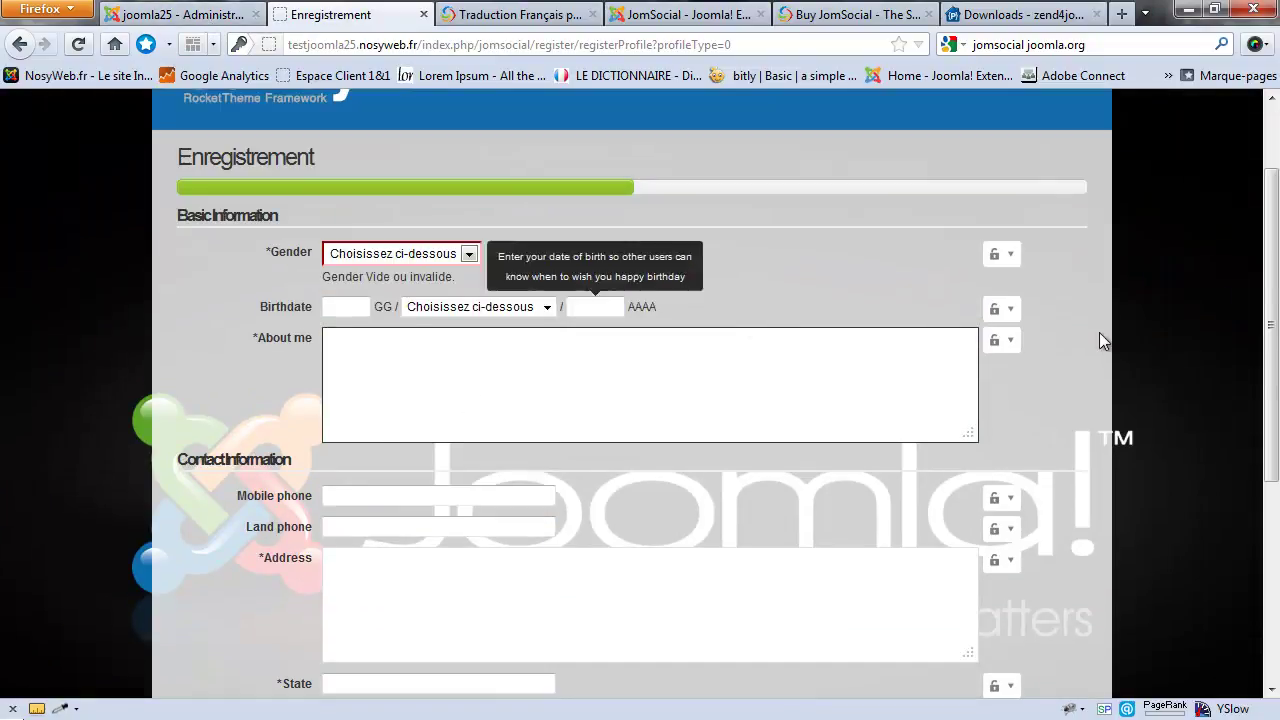
{"action": "left_click", "coordinate": [1010, 258]}
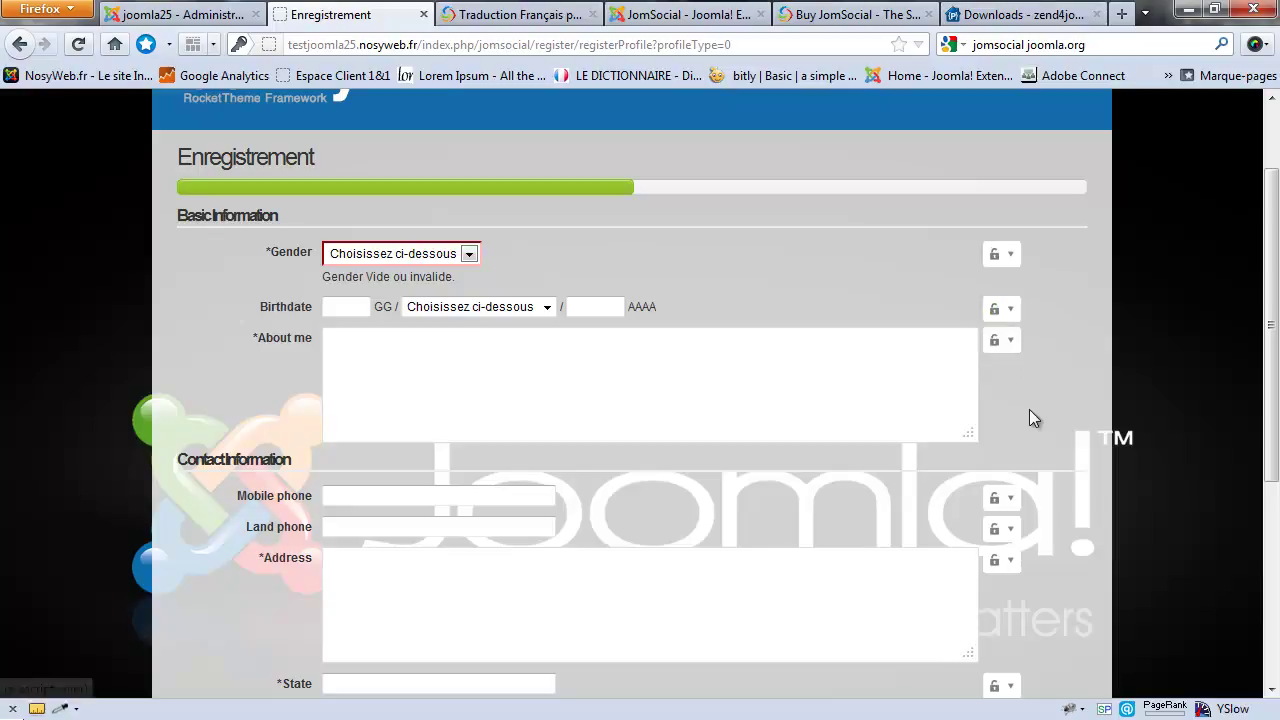
{"action": "left_click", "coordinate": [176, 12]}
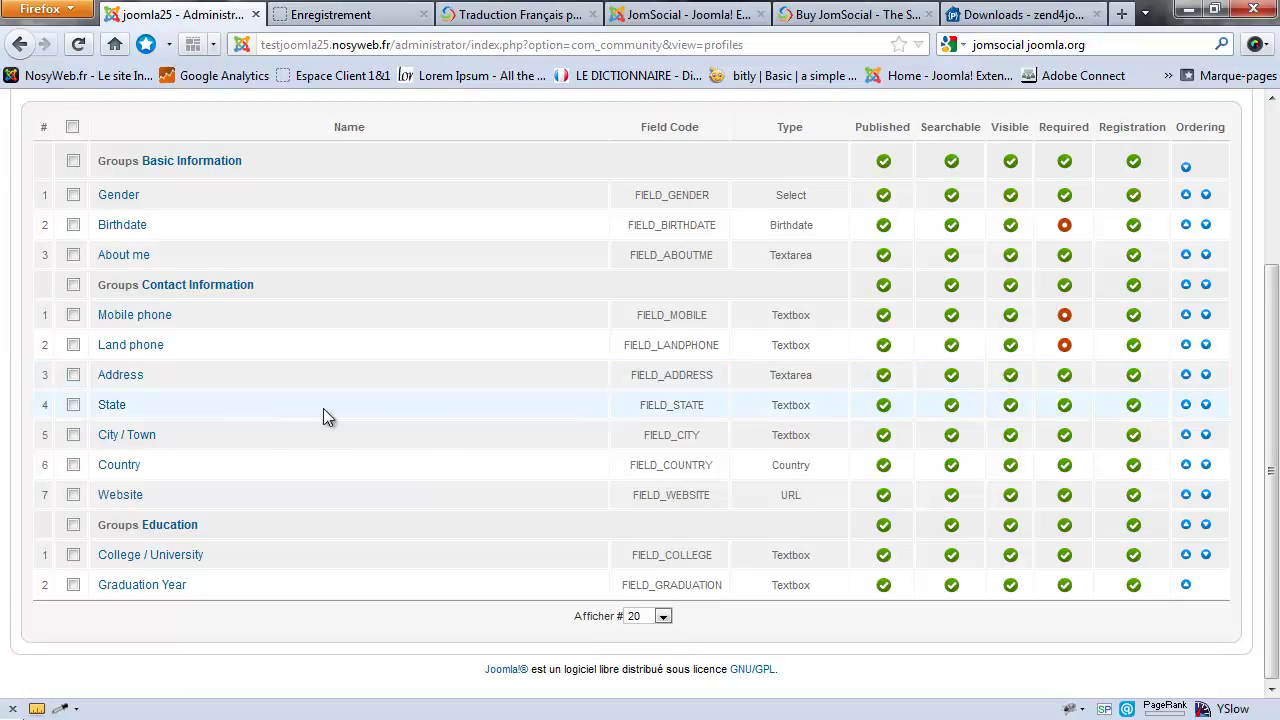
{"action": "scroll", "coordinate": [323, 408], "scroll_direction": "up", "scroll_amount": 1}
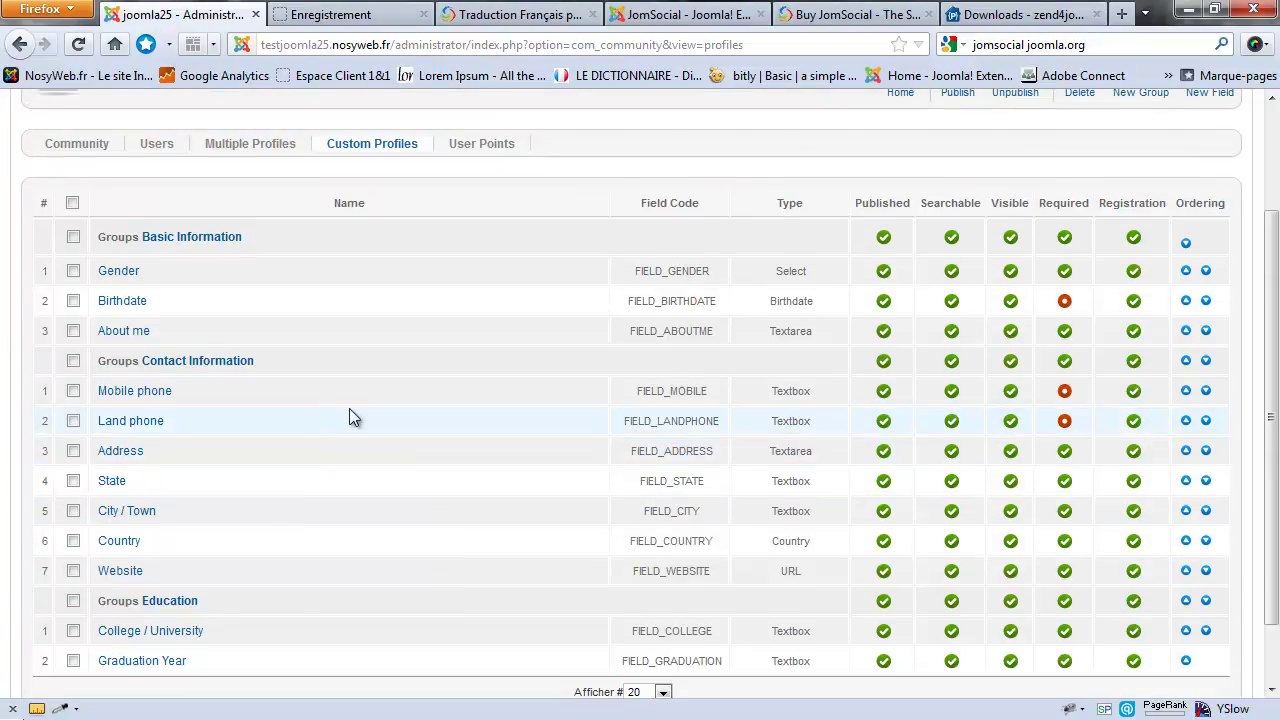
{"action": "left_click", "coordinate": [340, 16]}
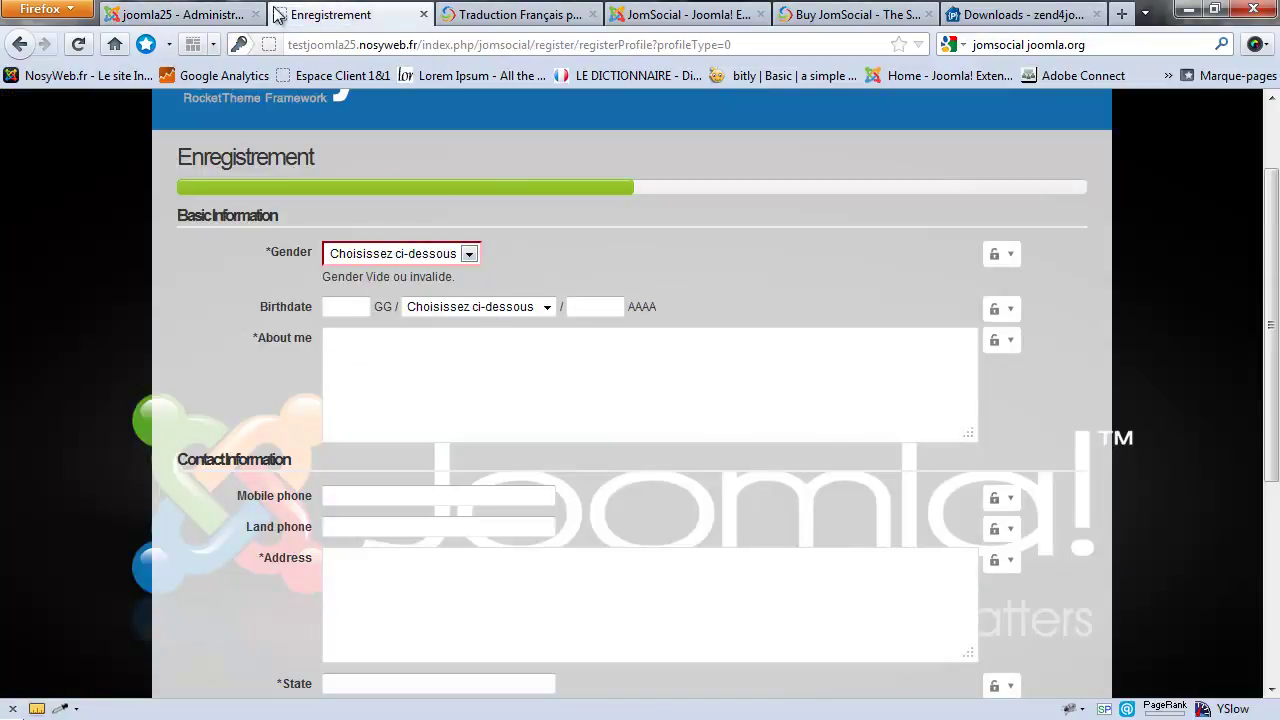
{"action": "scroll", "coordinate": [472, 429], "scroll_direction": "up", "scroll_amount": 1}
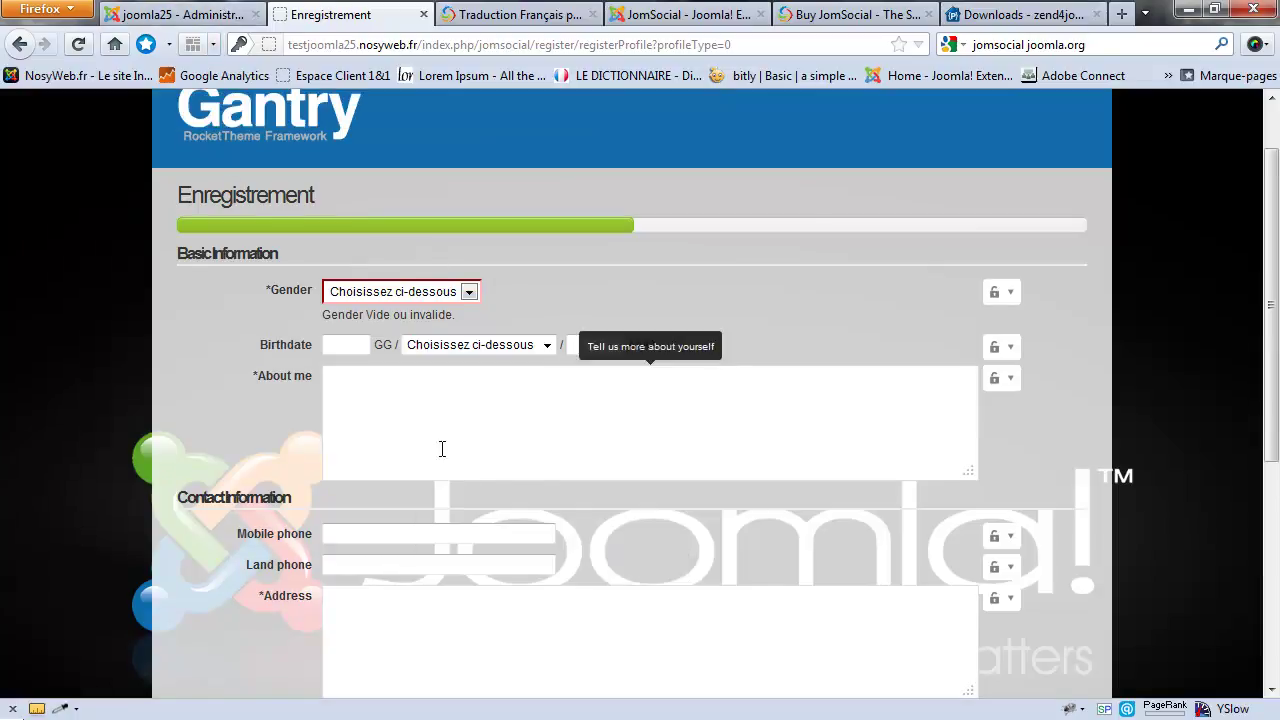
{"action": "scroll", "coordinate": [383, 429], "scroll_direction": "down", "scroll_amount": 2}
{"action": "left_click", "coordinate": [130, 10]}
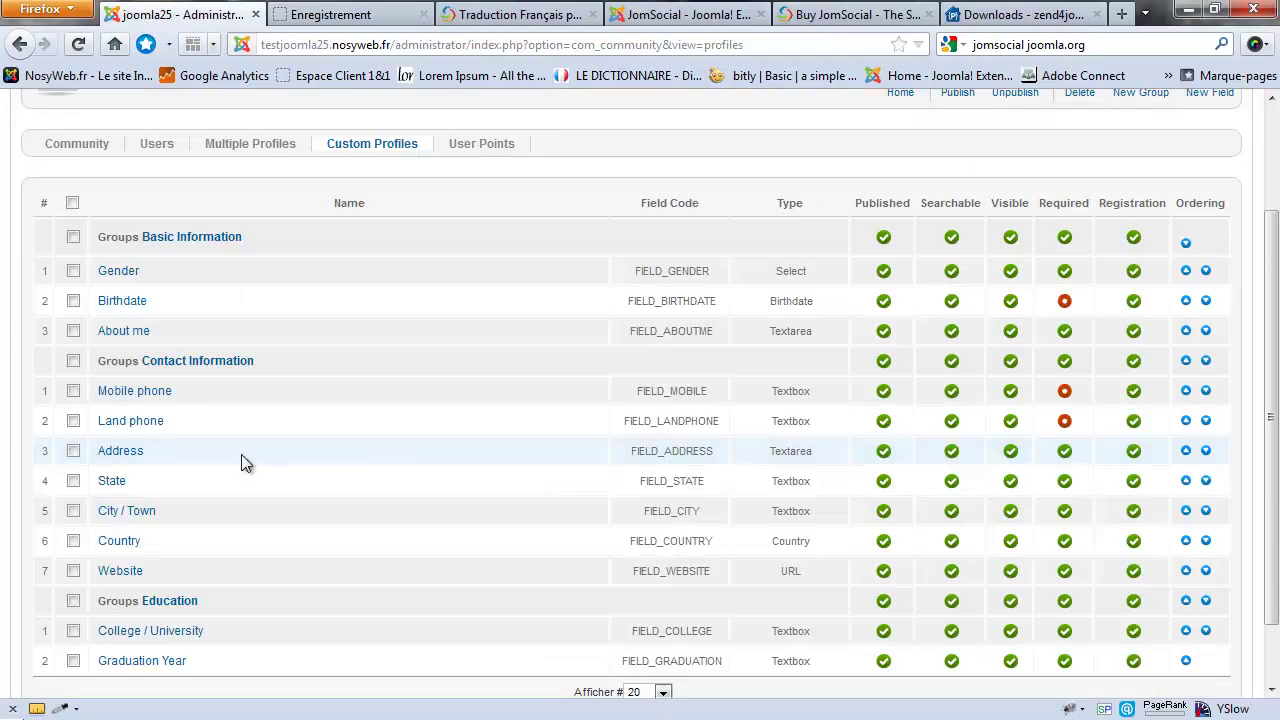
Step: Unpublish the Land phone field and rename the Gender field to Sexe
{"action": "left_click", "coordinate": [884, 421]}
{"action": "left_click", "coordinate": [330, 14]}
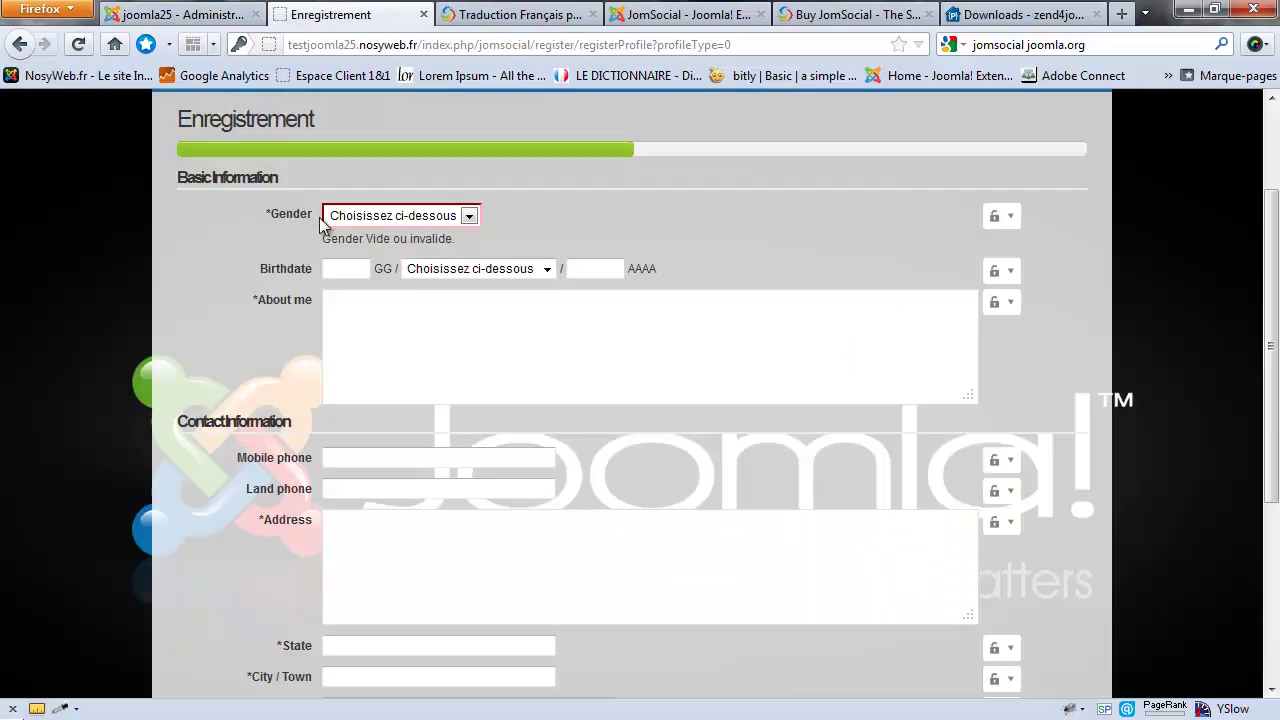
{"action": "left_click", "coordinate": [180, 14]}
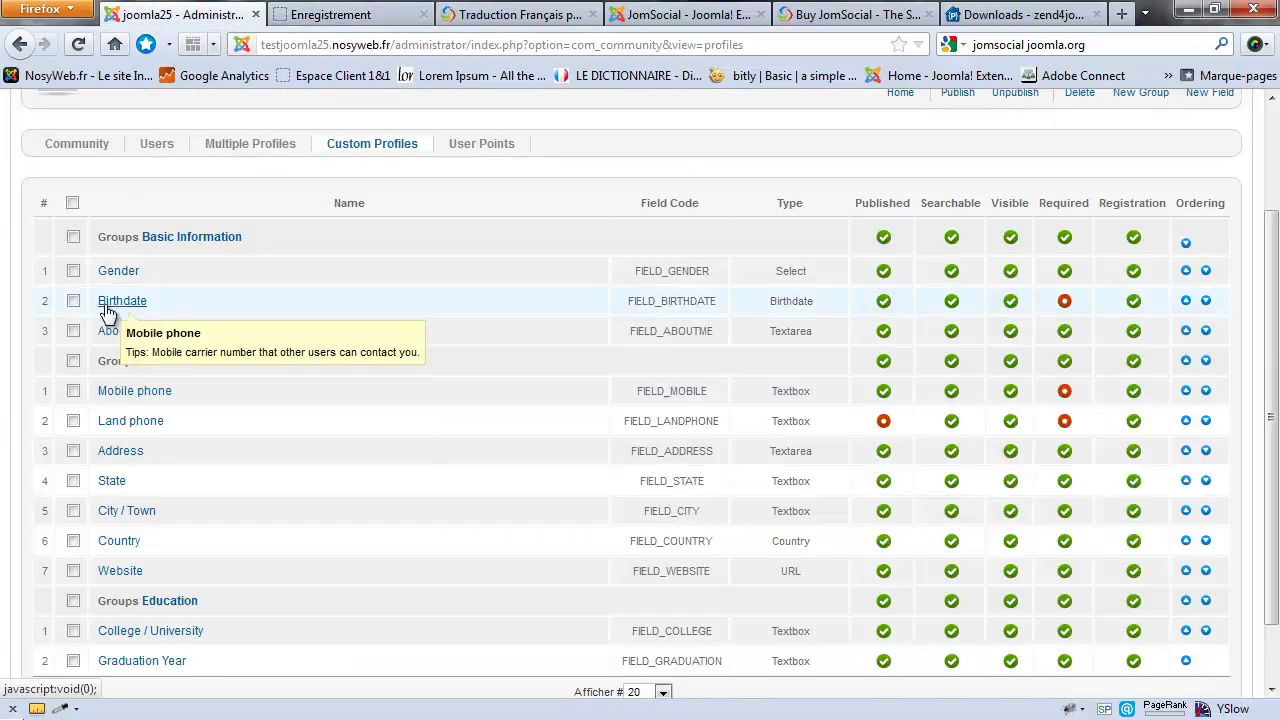
{"action": "left_click", "coordinate": [118, 271]}
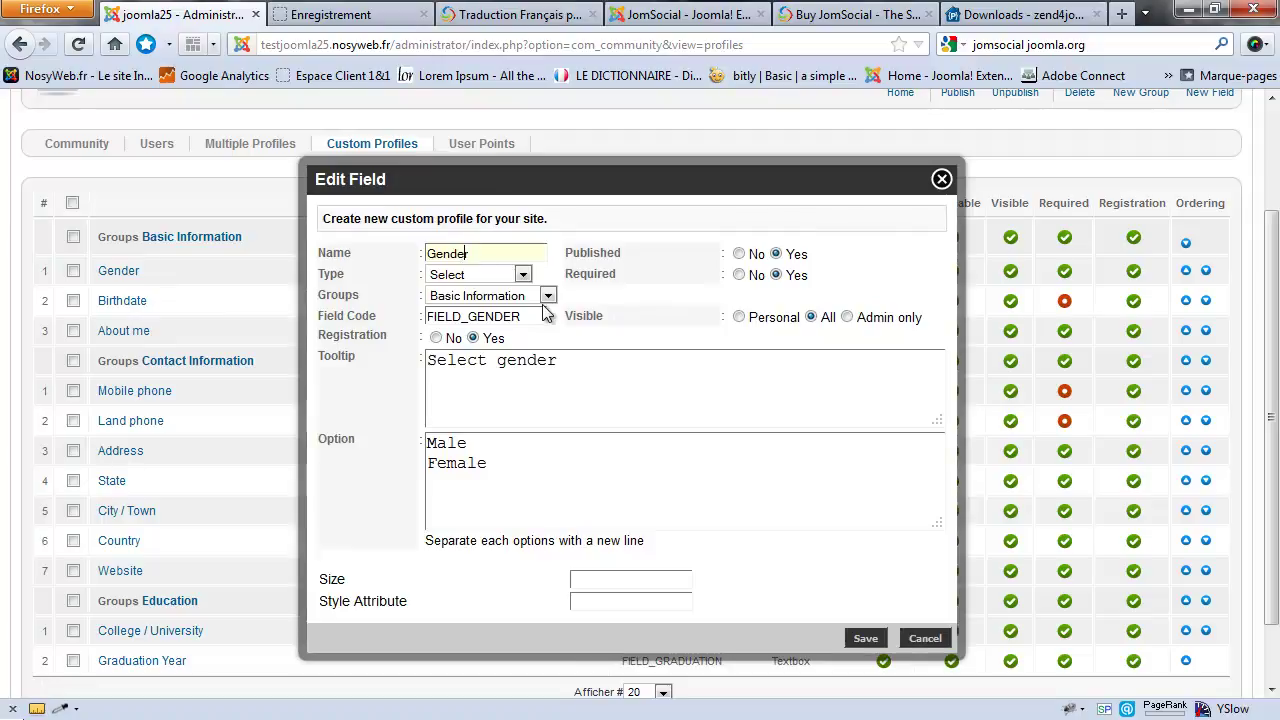
{"action": "key", "text": "ctrl+a"}
{"action": "type", "text": "SQe"}
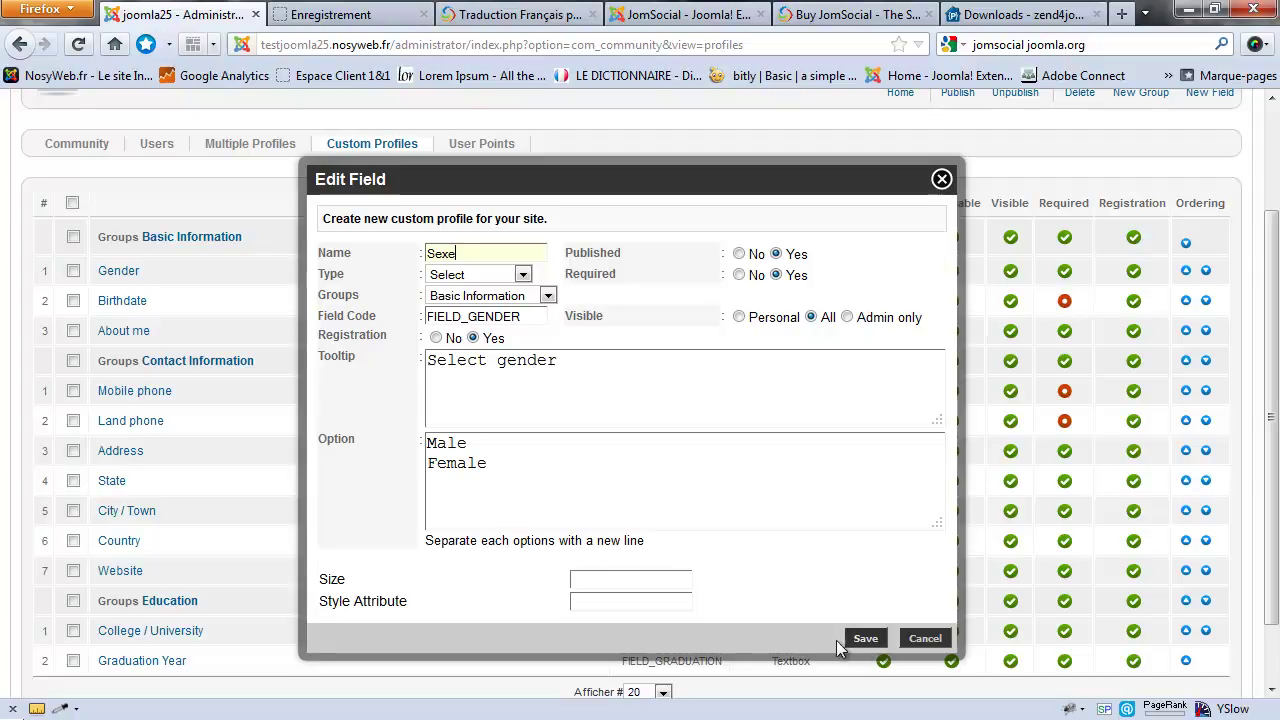
{"action": "left_click", "coordinate": [864, 640]}
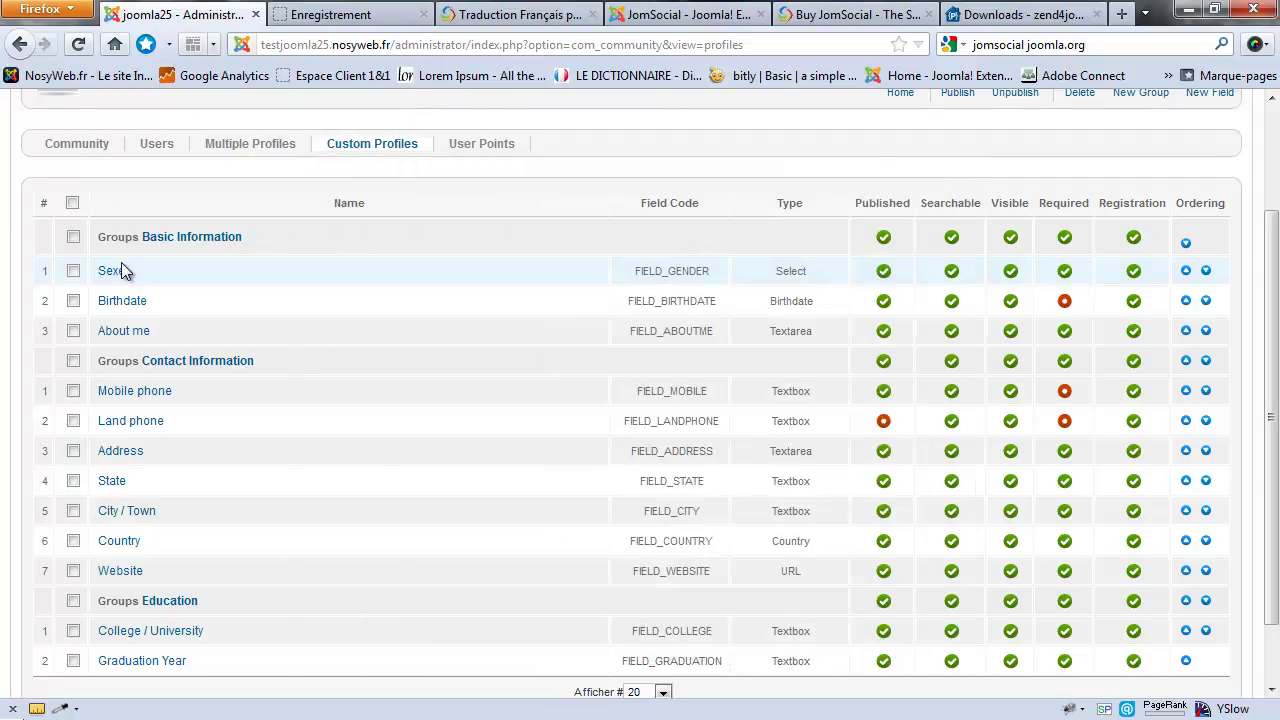
Step: Reload the registration form to confirm the Sexe label and its choices
{"action": "left_click", "coordinate": [330, 14]}
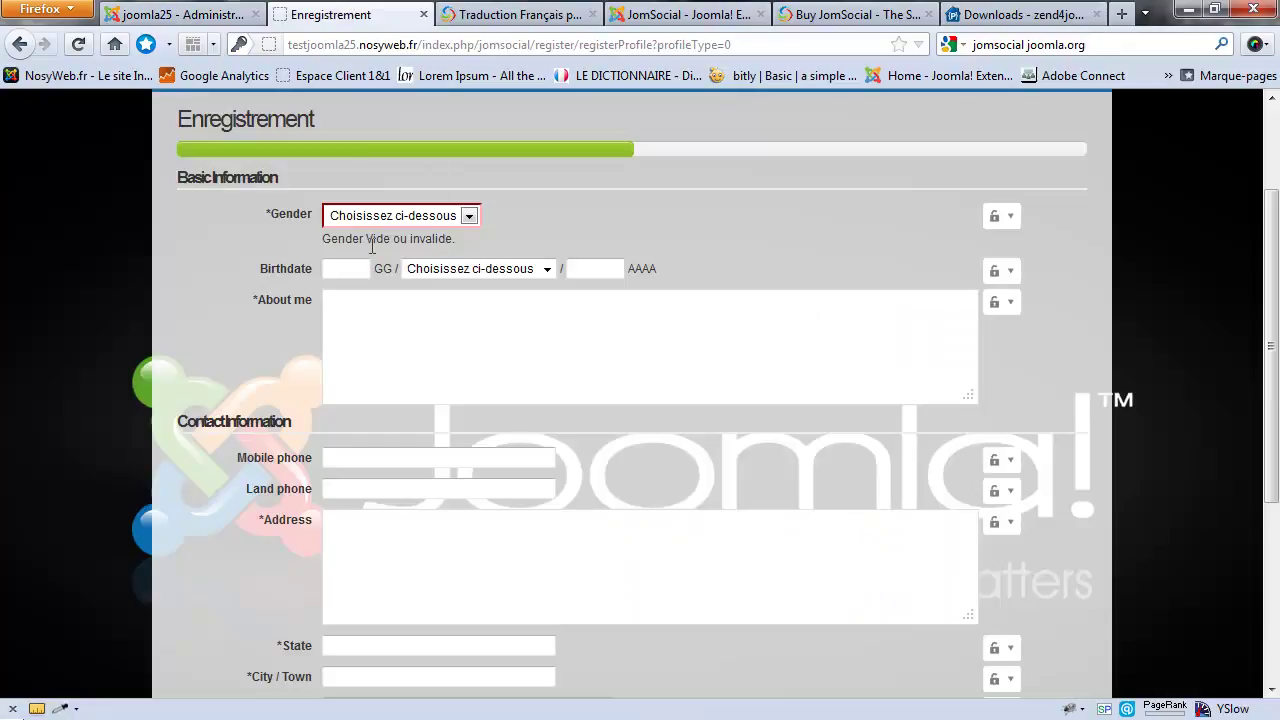
{"action": "key", "text": "F5"}
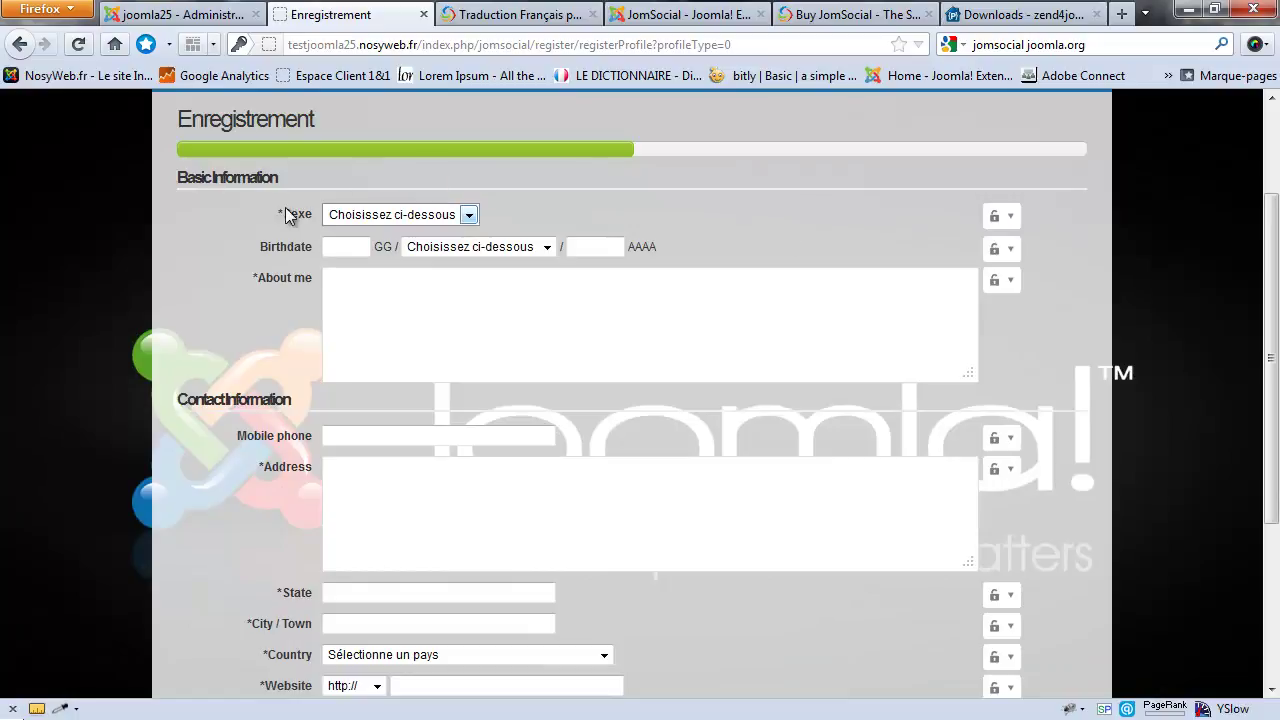
{"action": "left_click_drag", "start_coordinate": [276, 212], "coordinate": [316, 215]}
{"action": "left_click", "coordinate": [293, 513]}
{"action": "left_click", "coordinate": [468, 214]}
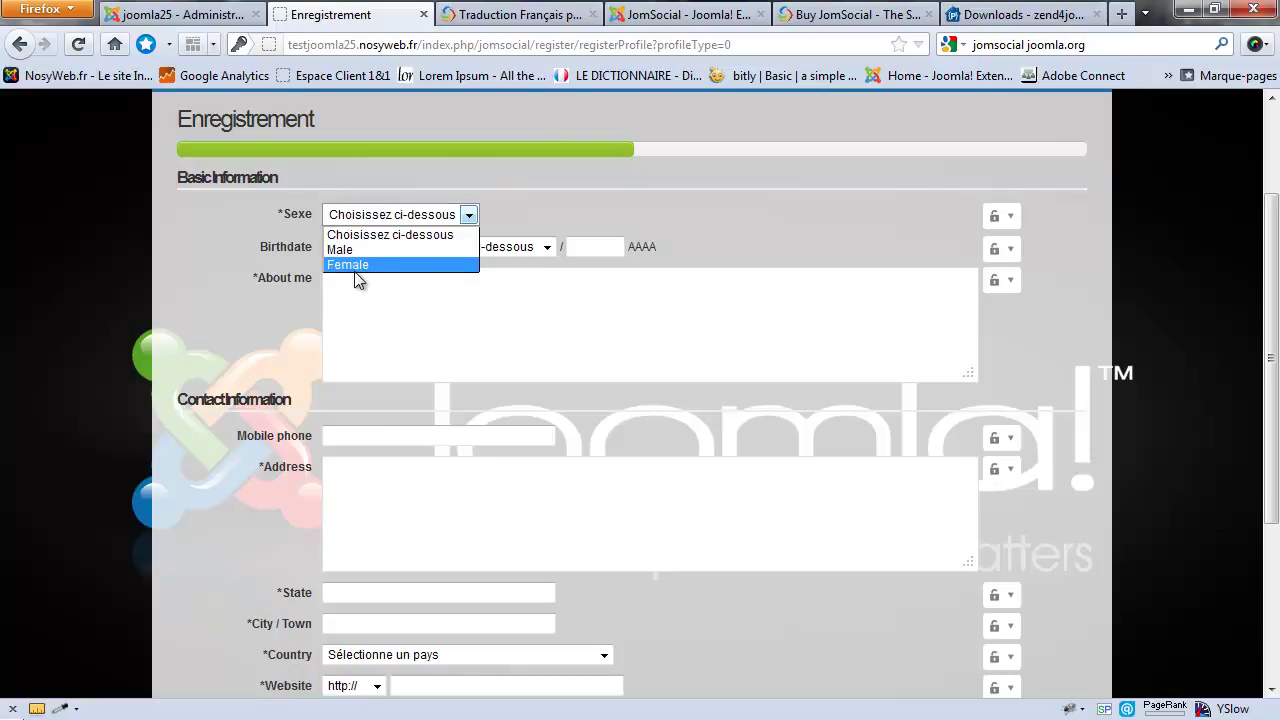
Step: Replace the Sexe options with Hommea and Femme and change the tooltip to 'Selectionner votre sexe'
{"action": "left_click", "coordinate": [200, 14]}
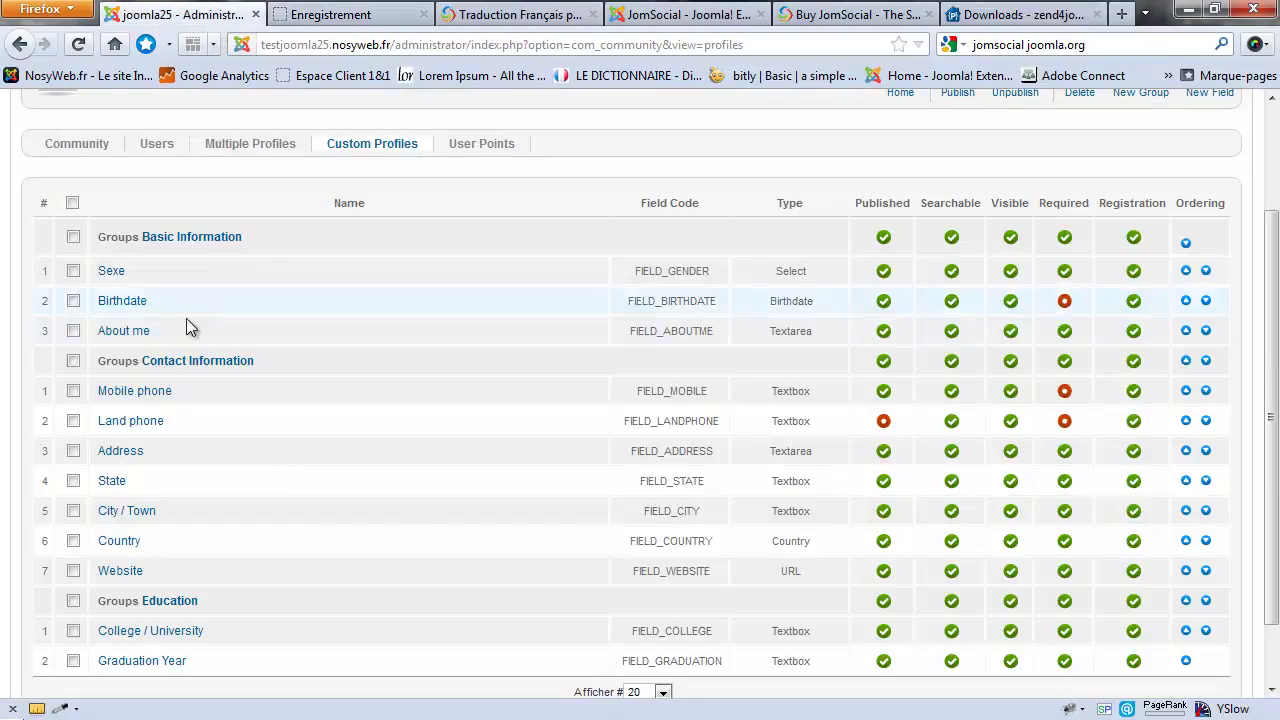
{"action": "left_click", "coordinate": [112, 271]}
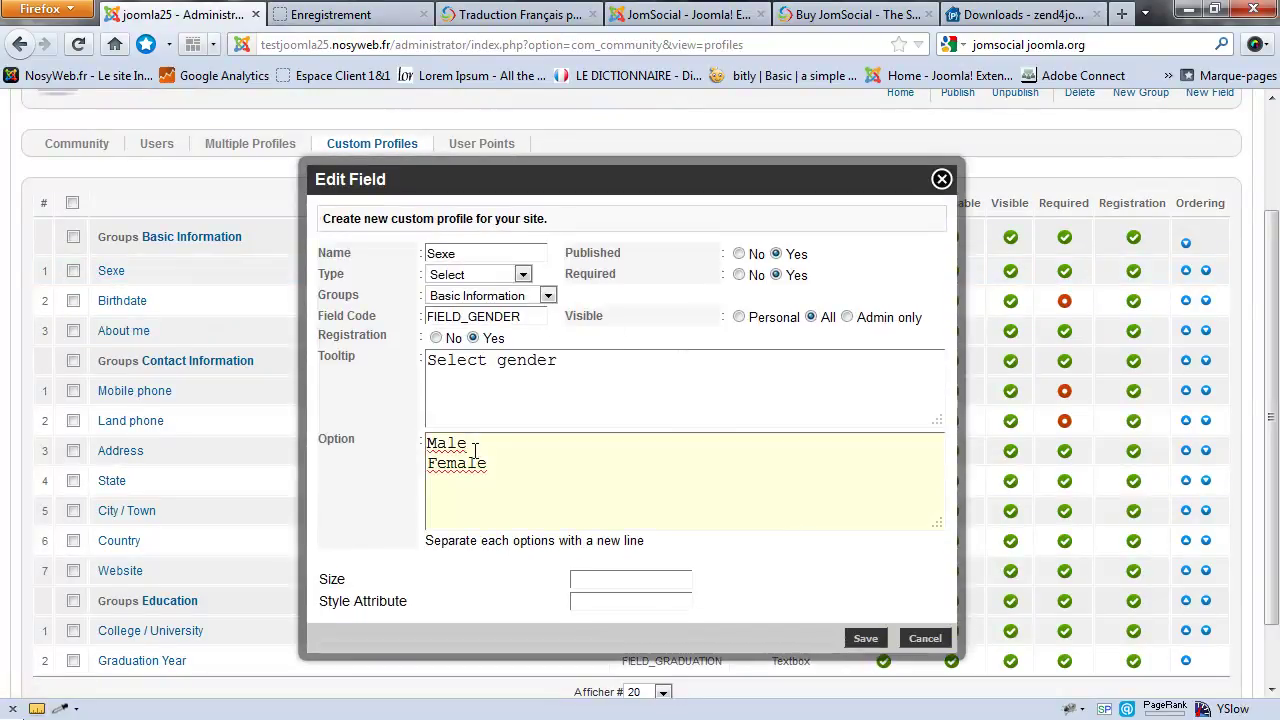
{"action": "key", "text": "shift+Home"}
{"action": "type", "text": "Hommea"}
{"action": "key", "text": "Down"}
{"action": "key", "text": "shift+Home"}
{"action": "type", "text": "Fem"}
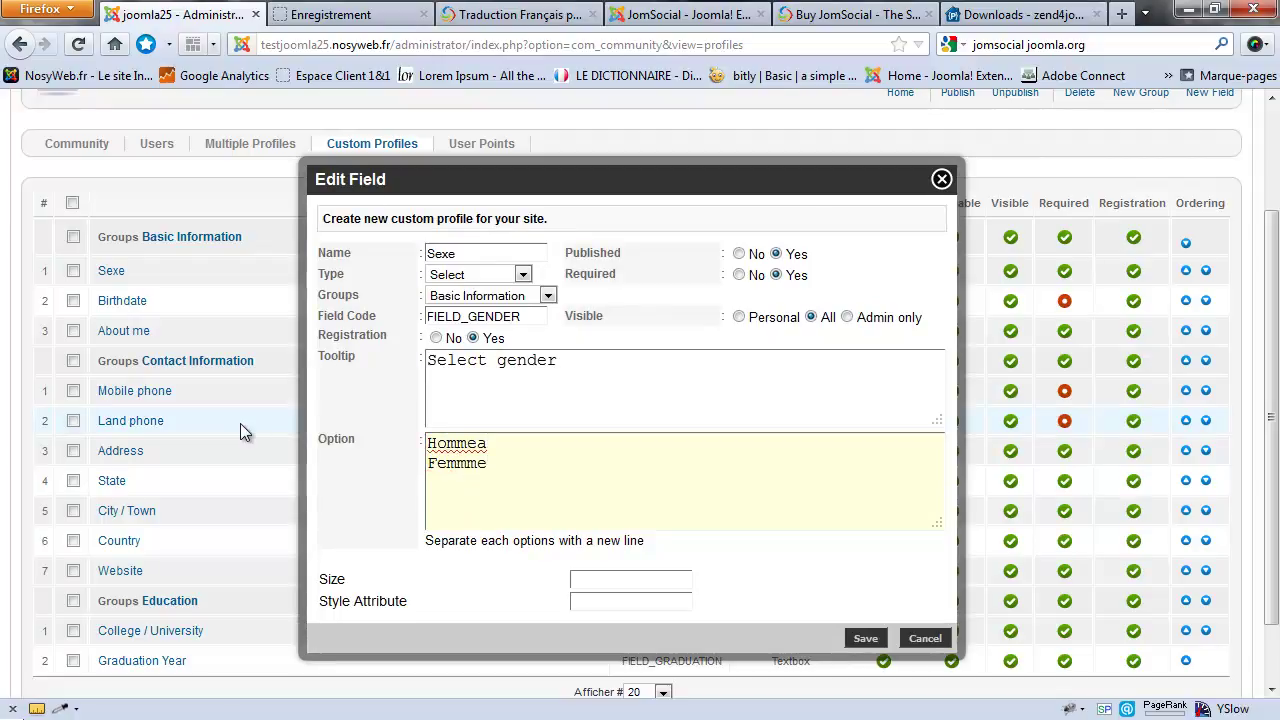
{"action": "type", "text": "mme"}
{"action": "key", "text": "Left"}
{"action": "key", "text": "BackSpace"}
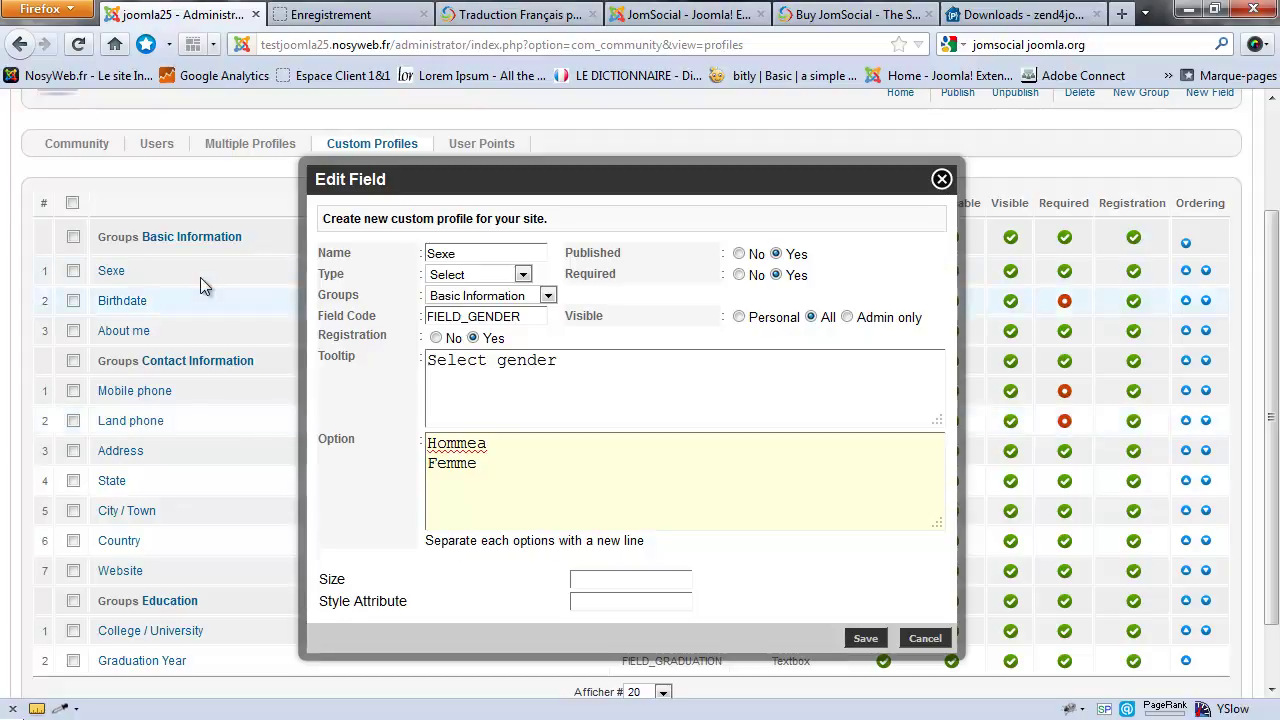
{"action": "left_click_drag", "start_coordinate": [571, 363], "coordinate": [509, 368]}
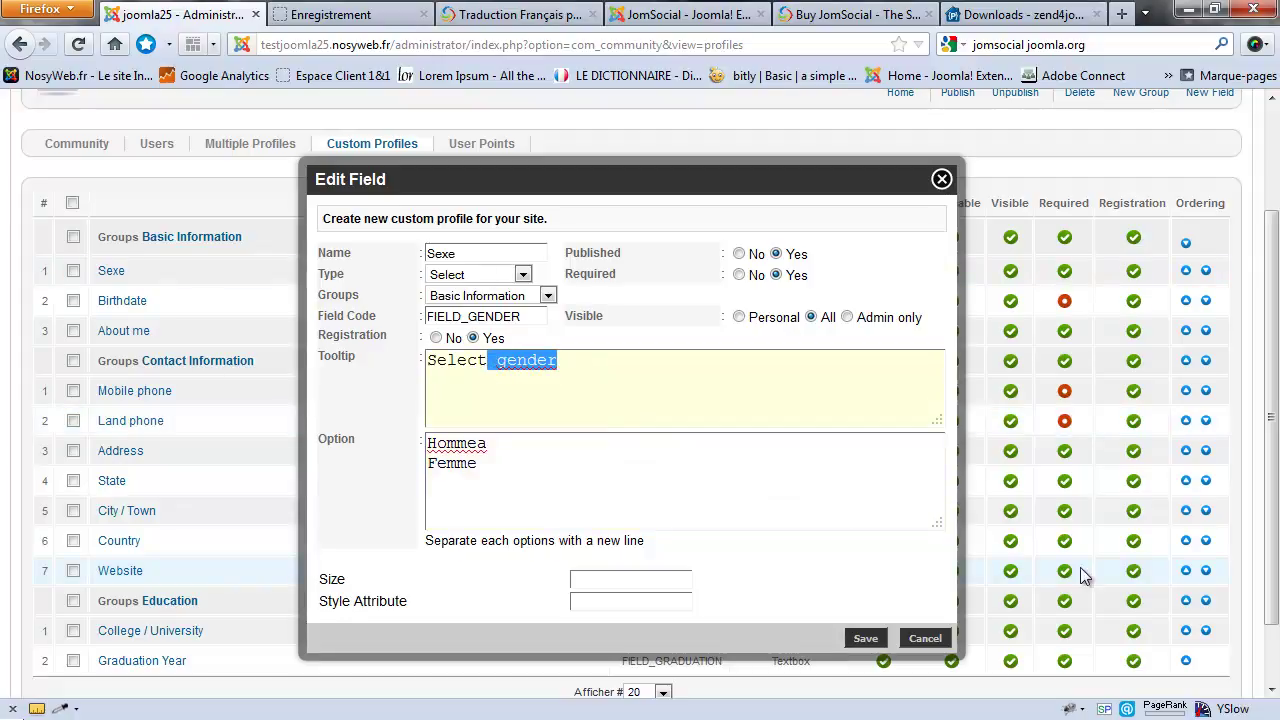
{"action": "type", "text": "ionner votre sexe"}
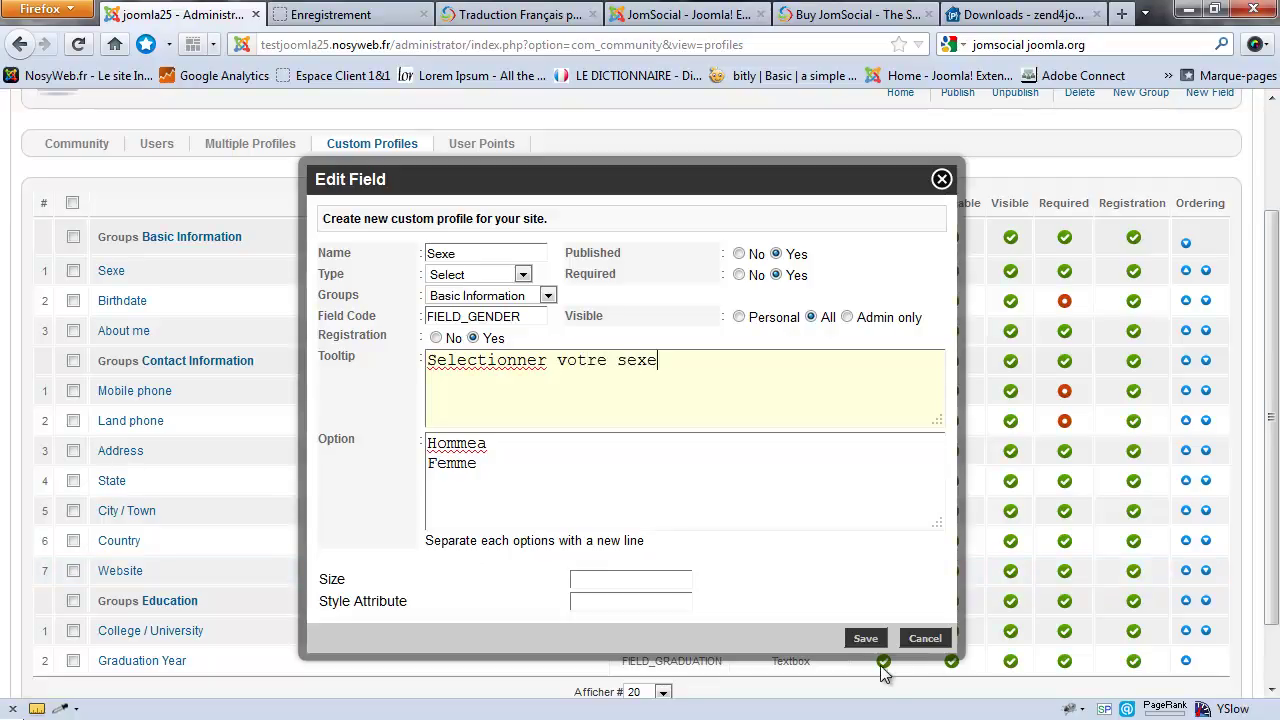
Step: Save the Sexe field and check that Hommea and Femme appear in the registration dropdown
{"action": "left_click", "coordinate": [865, 638]}
{"action": "left_click", "coordinate": [330, 14]}
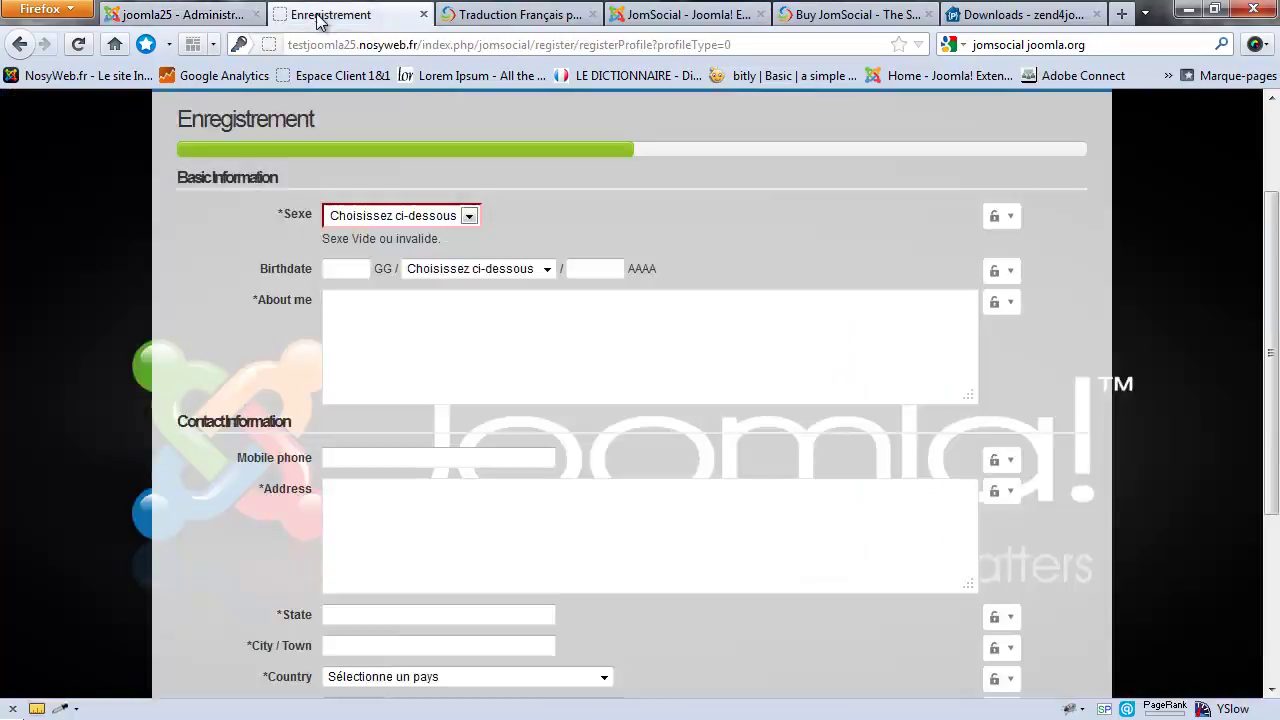
{"action": "left_click", "coordinate": [540, 331]}
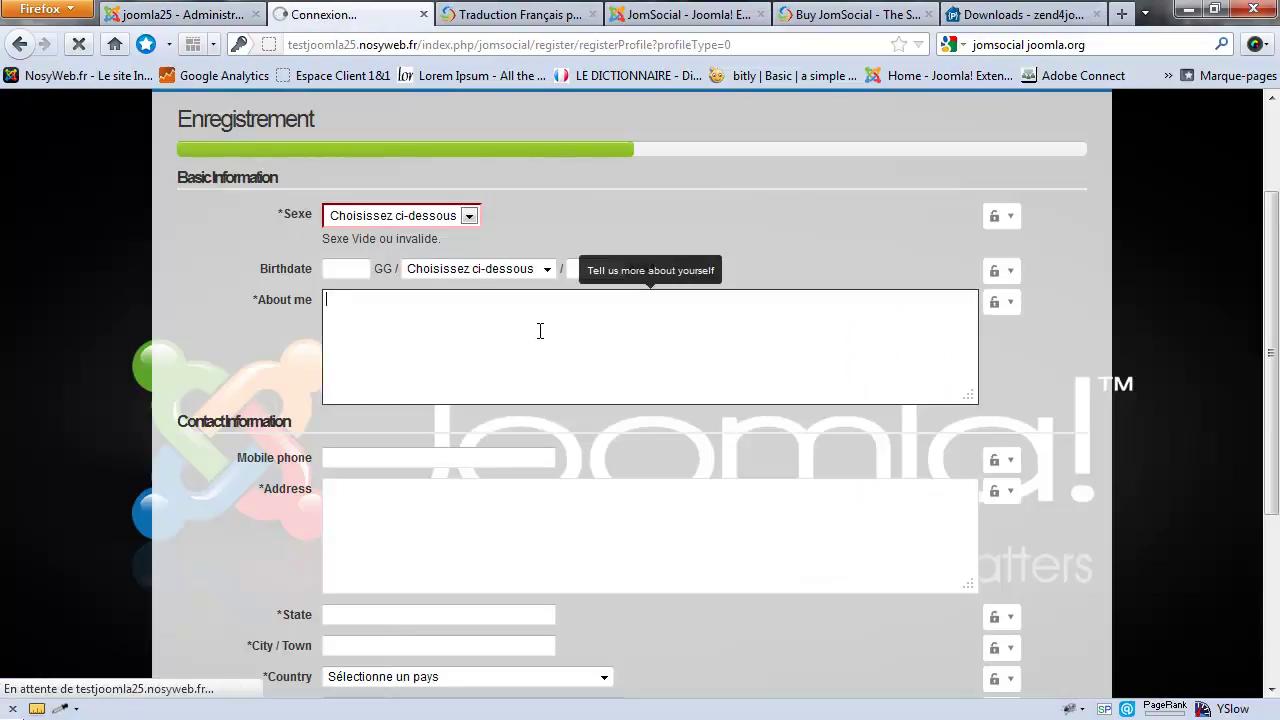
{"action": "left_click", "coordinate": [450, 217]}
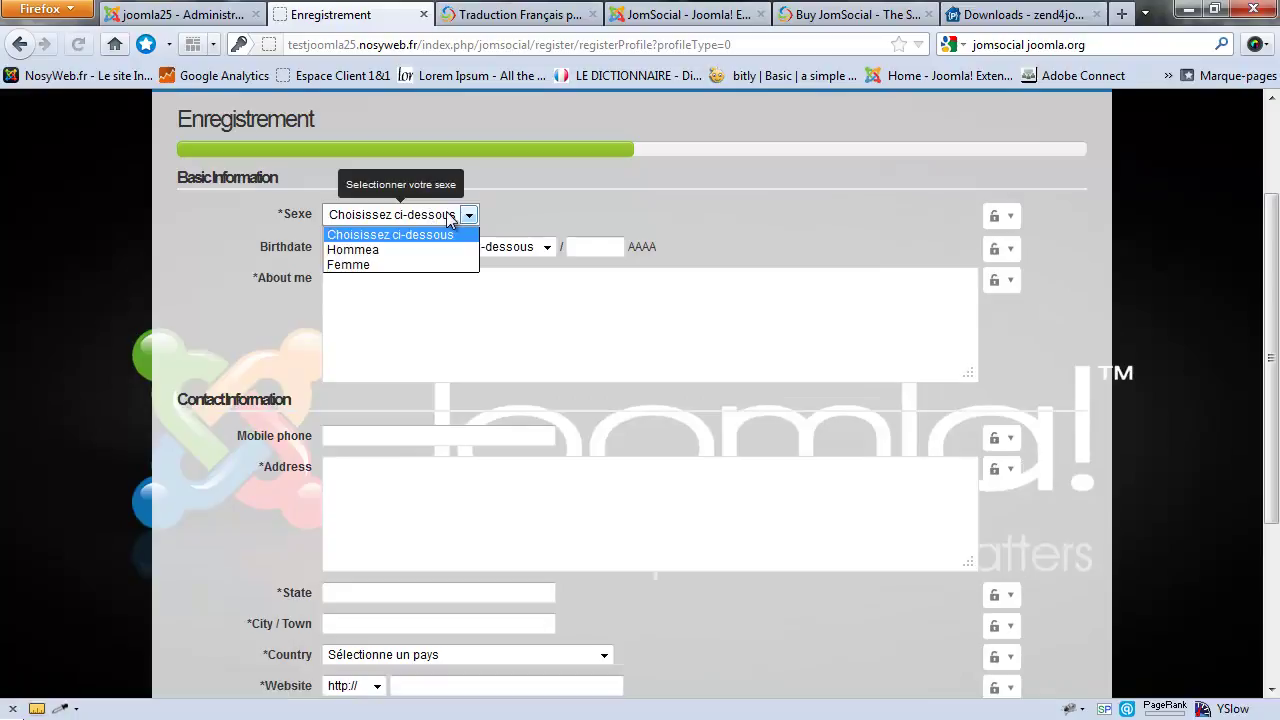
{"action": "left_click", "coordinate": [140, 14]}
Step: Reopen and resave the Sexe field, then start a new profile field
{"action": "left_click", "coordinate": [175, 14]}
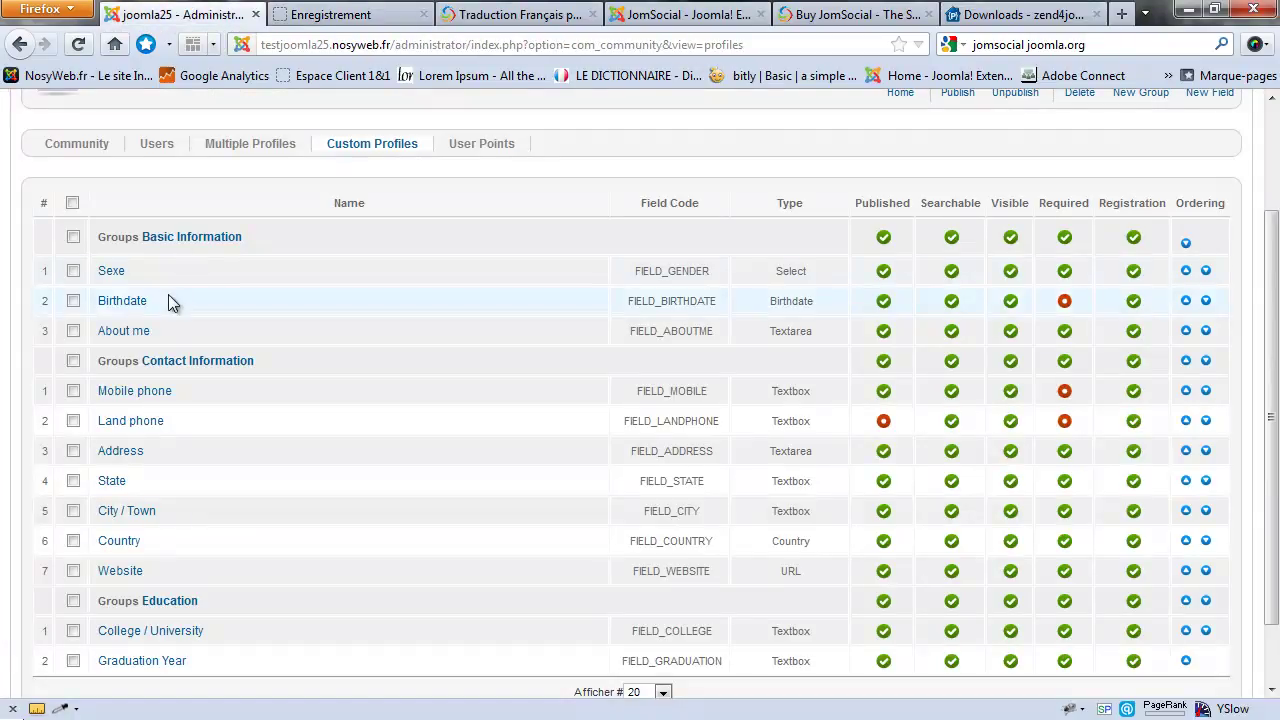
{"action": "left_click", "coordinate": [110, 271]}
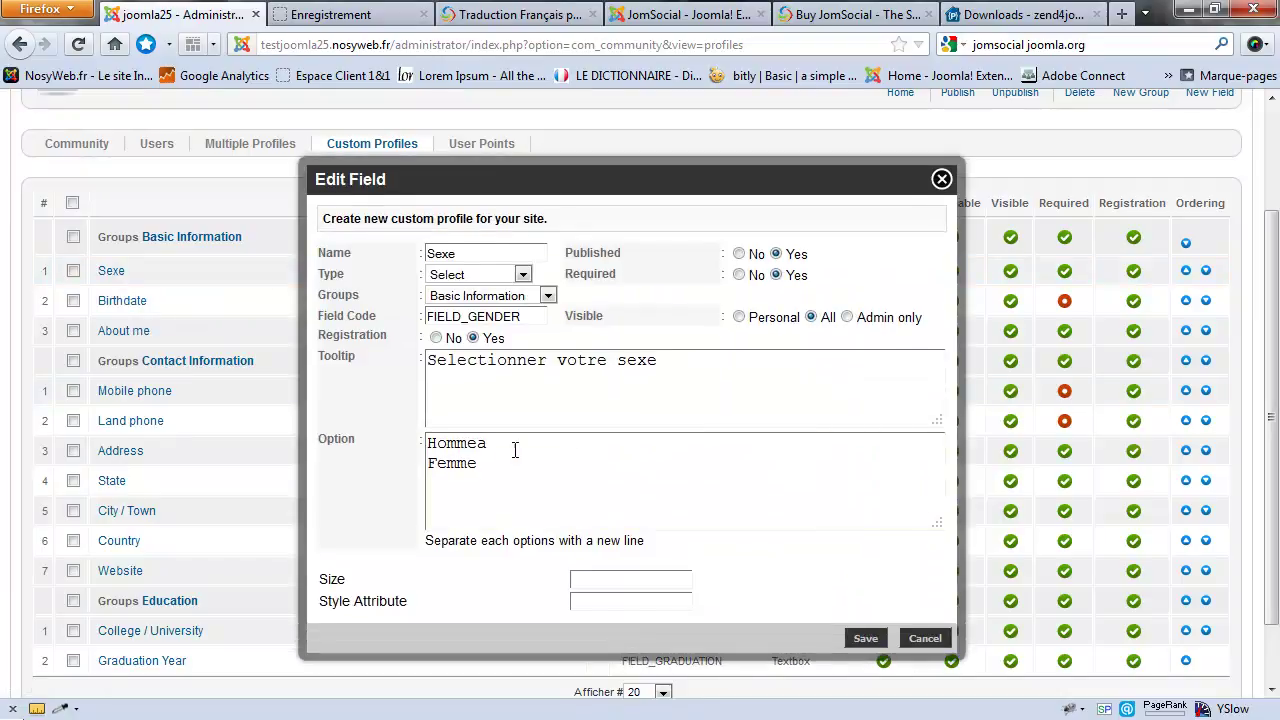
{"action": "left_click", "coordinate": [866, 638]}
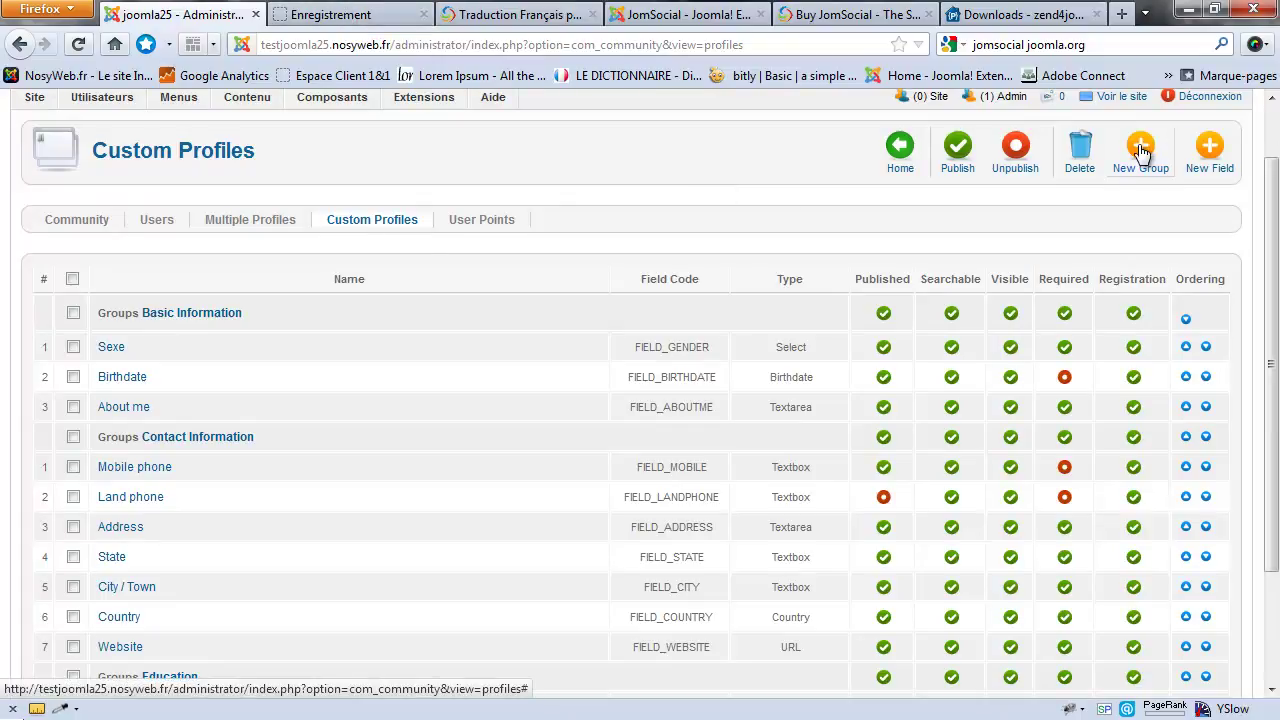
{"action": "scroll", "coordinate": [34, 352], "scroll_direction": "down", "scroll_amount": 2}
{"action": "left_click_drag", "start_coordinate": [104, 199], "coordinate": [247, 220]}
{"action": "left_click_drag", "start_coordinate": [96, 322], "coordinate": [223, 337]}
{"action": "left_click", "coordinate": [382, 282]}
{"action": "scroll", "coordinate": [522, 300], "scroll_direction": "up", "scroll_amount": 3}
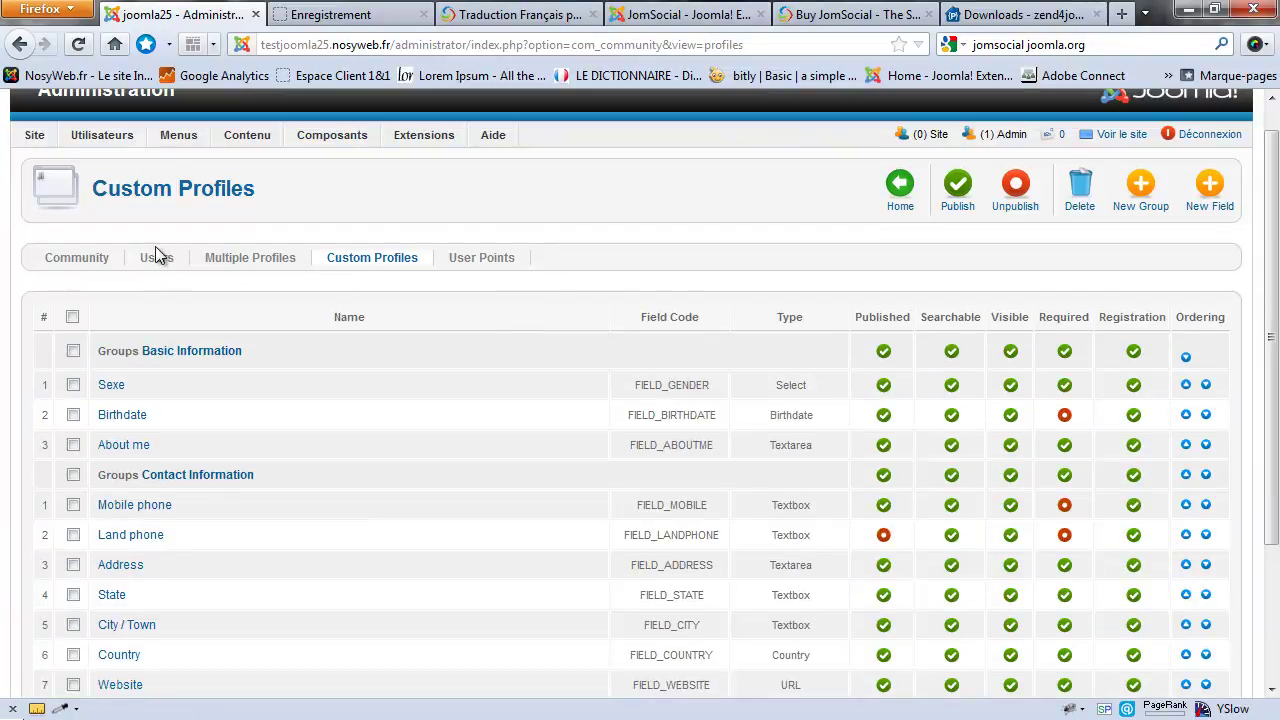
{"action": "left_click", "coordinate": [1212, 196]}
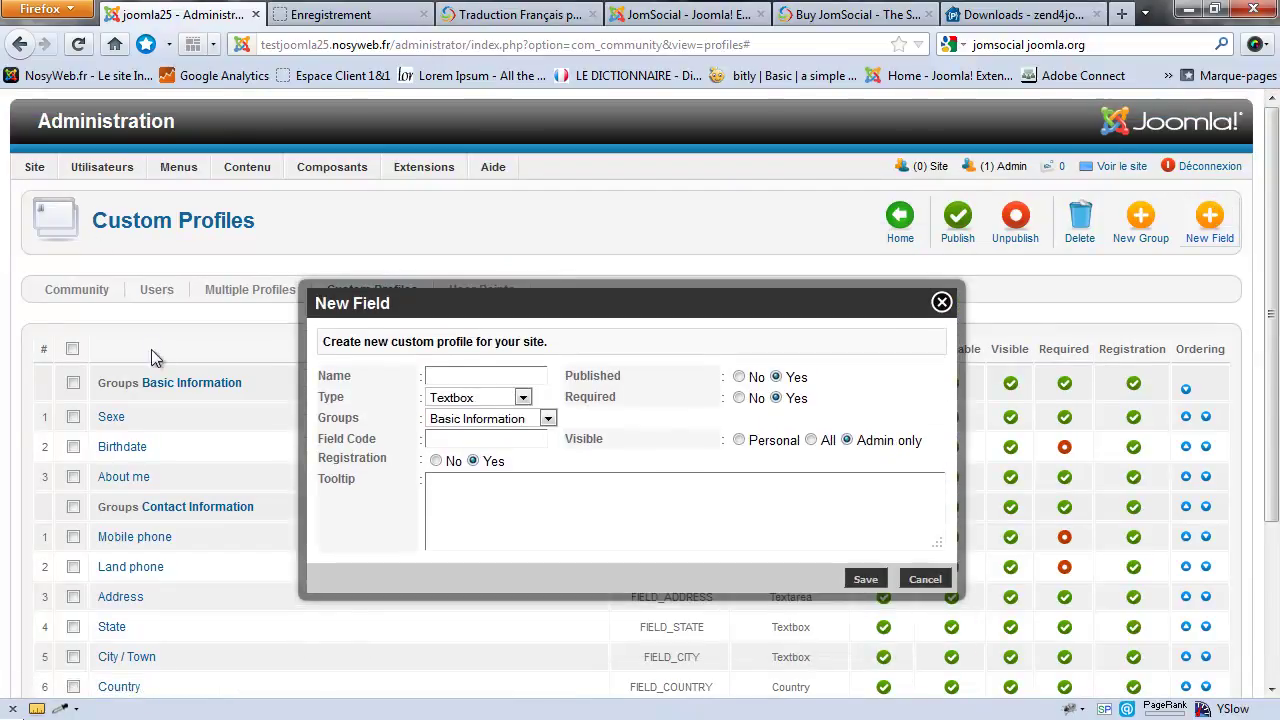
Step: Keep Basic Information as the new field's group and compare against the registration form's fields
{"action": "left_click", "coordinate": [547, 418]}
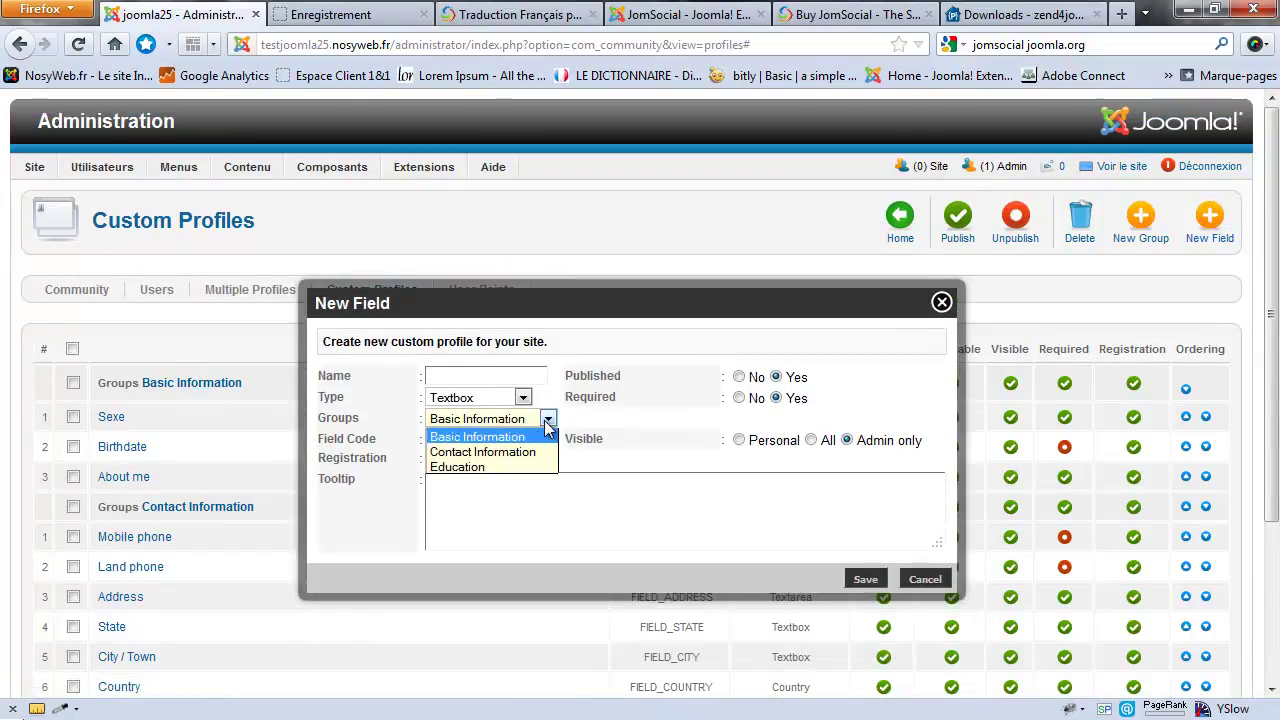
{"action": "left_click", "coordinate": [500, 438]}
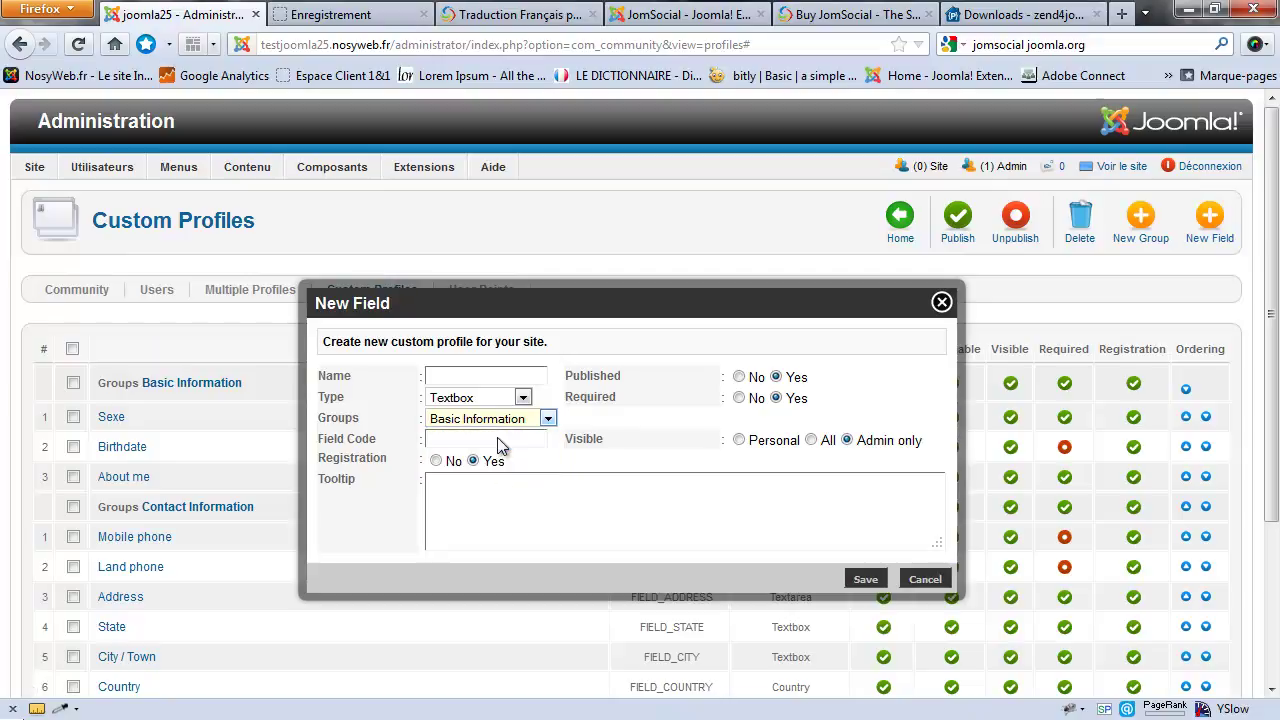
{"action": "left_click", "coordinate": [522, 398]}
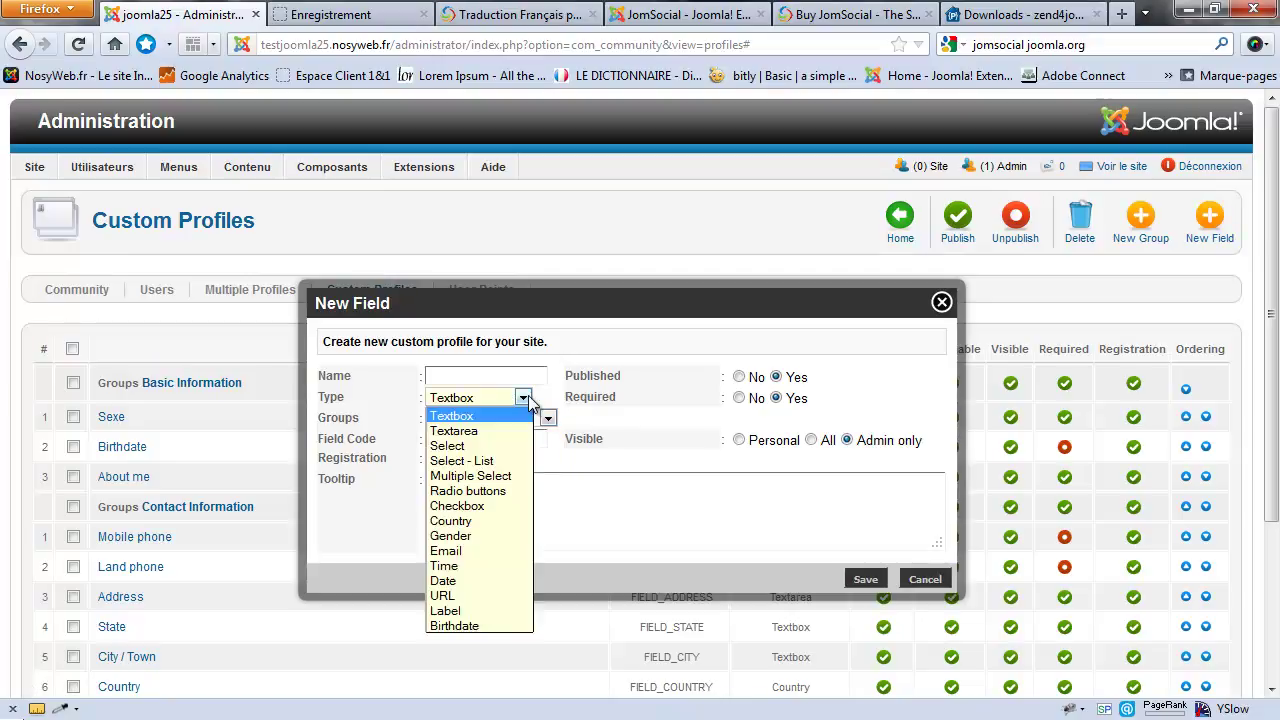
{"action": "left_click", "coordinate": [330, 14]}
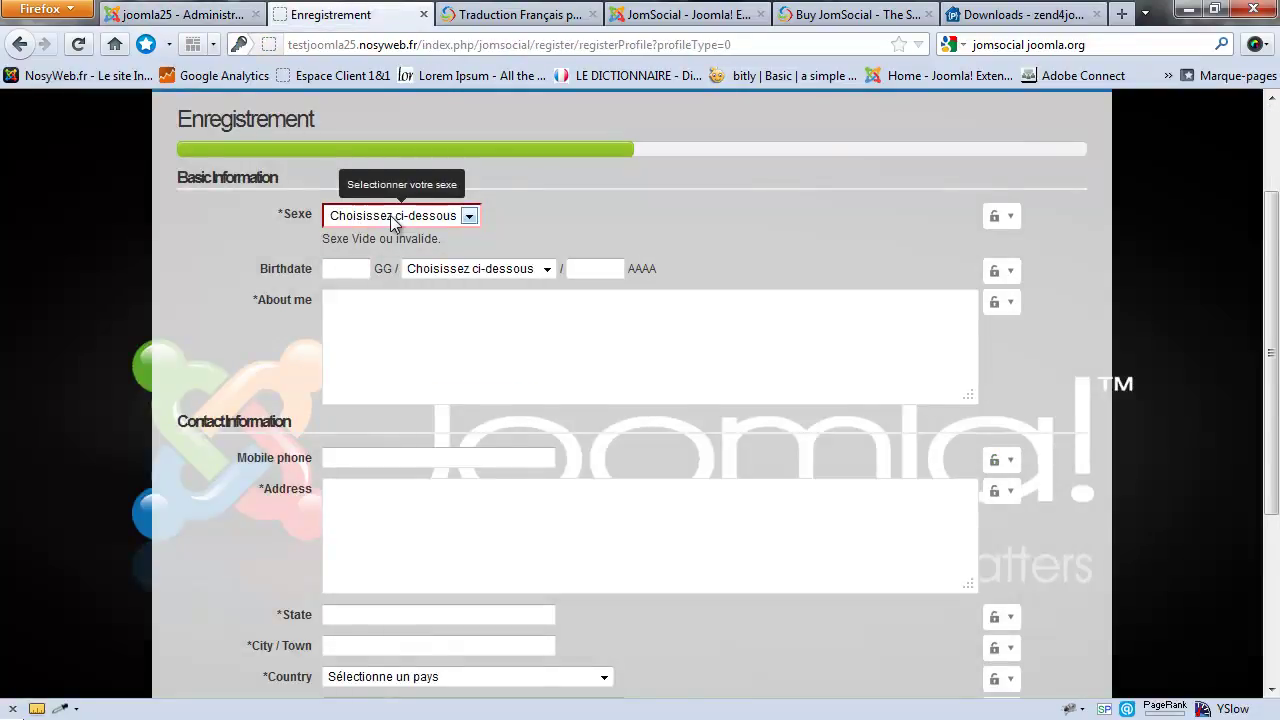
{"action": "scroll", "coordinate": [392, 222], "scroll_direction": "down", "scroll_amount": 1}
{"action": "left_click", "coordinate": [434, 300]}
{"action": "scroll", "coordinate": [409, 292], "scroll_direction": "down", "scroll_amount": 3}
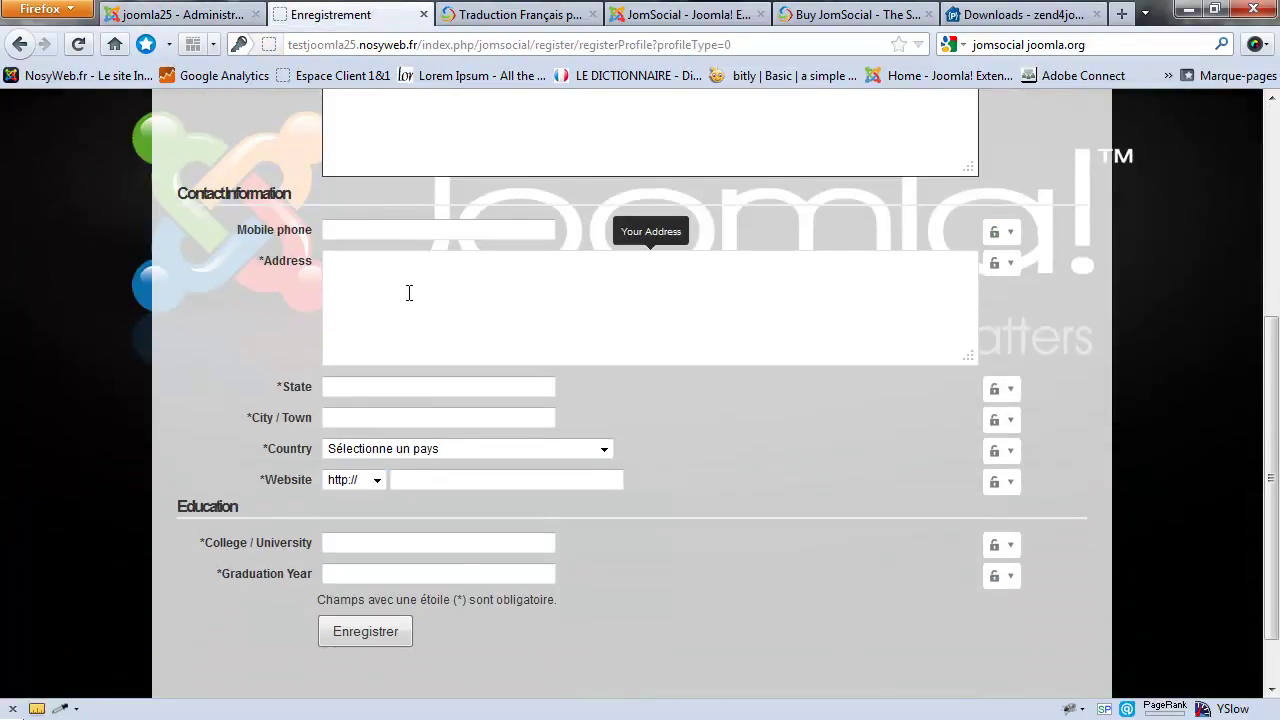
{"action": "left_click", "coordinate": [414, 229]}
{"action": "left_click", "coordinate": [423, 320]}
{"action": "scroll", "coordinate": [423, 320], "scroll_direction": "down", "scroll_amount": 1}
{"action": "left_click", "coordinate": [422, 318]}
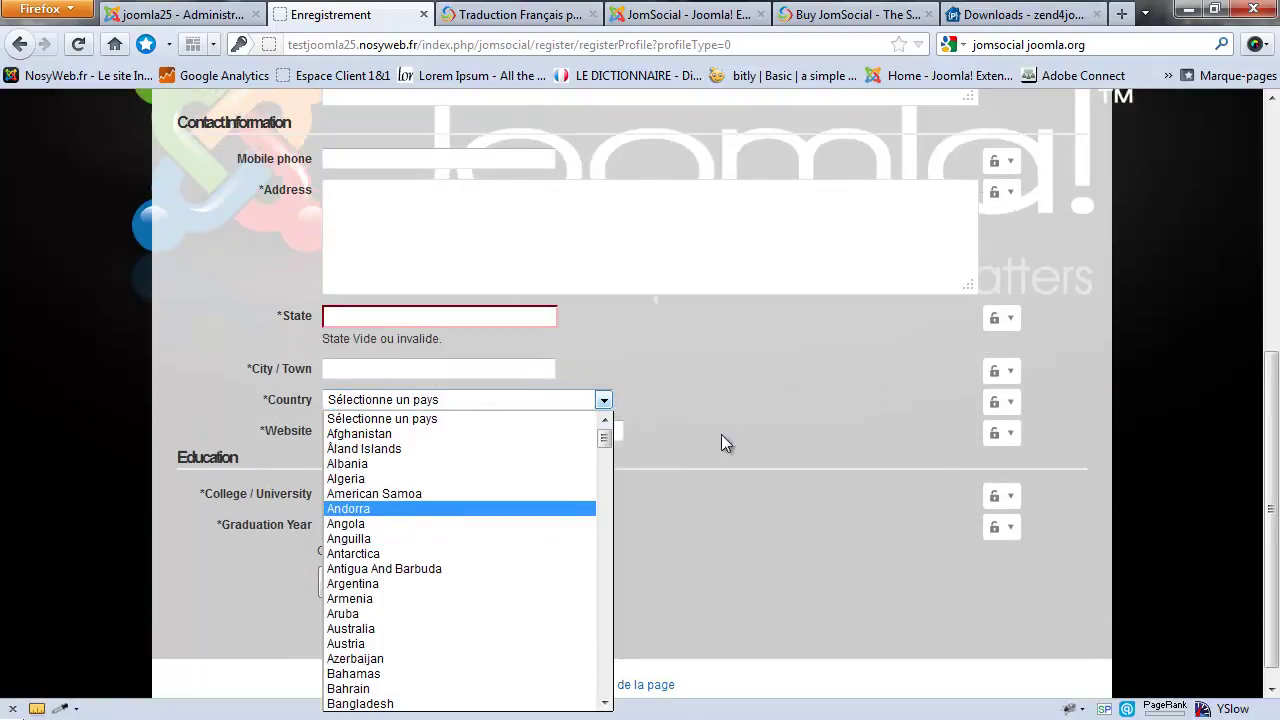
{"action": "left_click", "coordinate": [578, 349]}
{"action": "scroll", "coordinate": [500, 340], "scroll_direction": "down", "scroll_amount": 1}
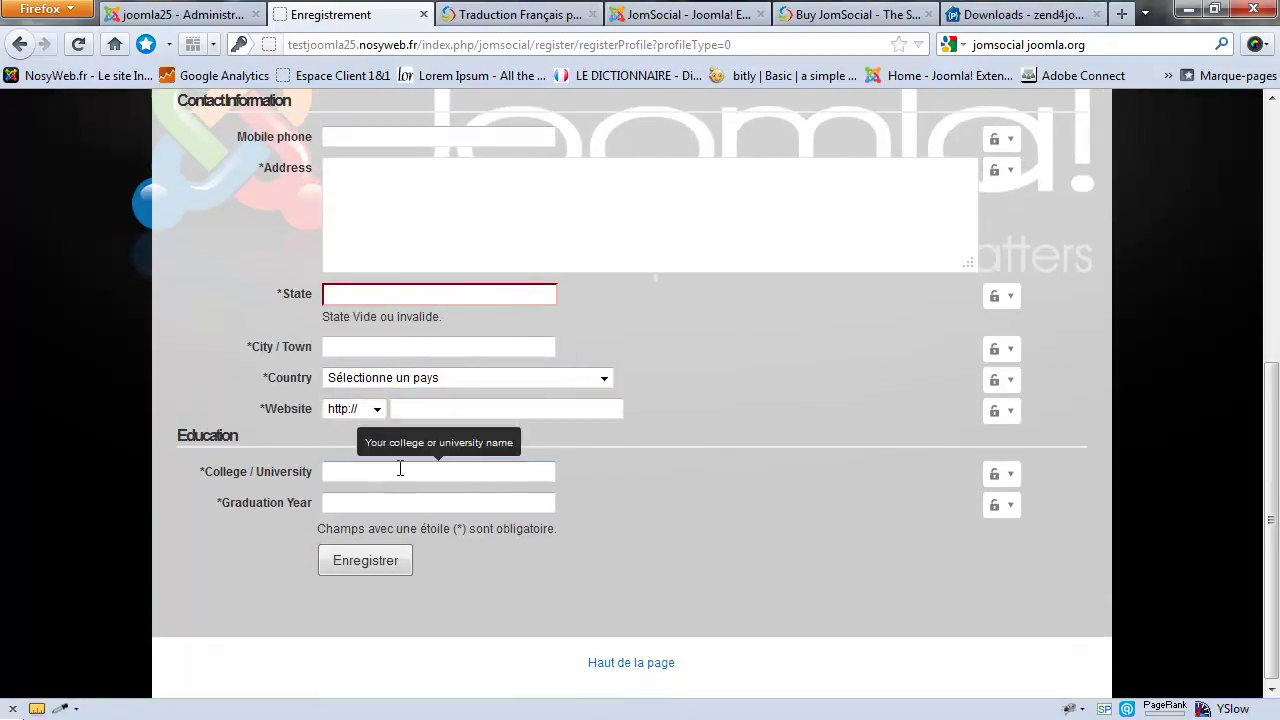
{"action": "scroll", "coordinate": [414, 503], "scroll_direction": "up", "scroll_amount": 5}
{"action": "left_click", "coordinate": [175, 14]}
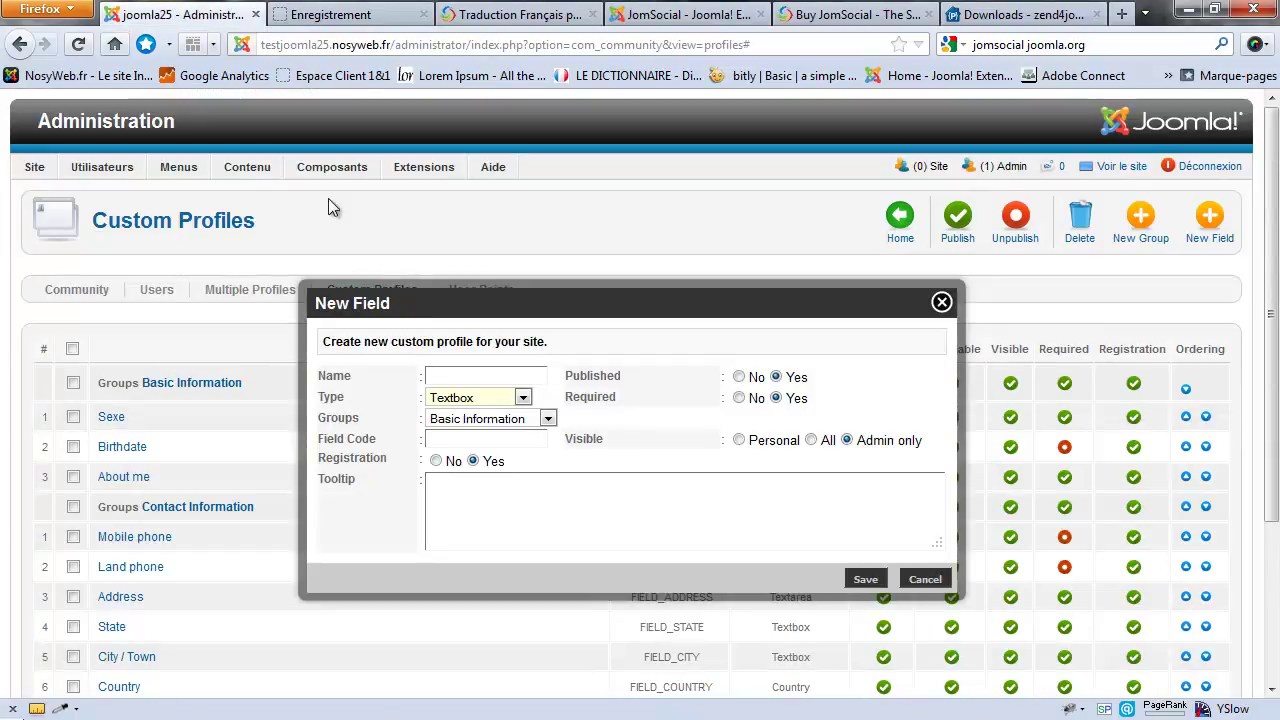
Step: Set the new field's type to Radio buttons, revealing its Option box
{"action": "left_click", "coordinate": [523, 400]}
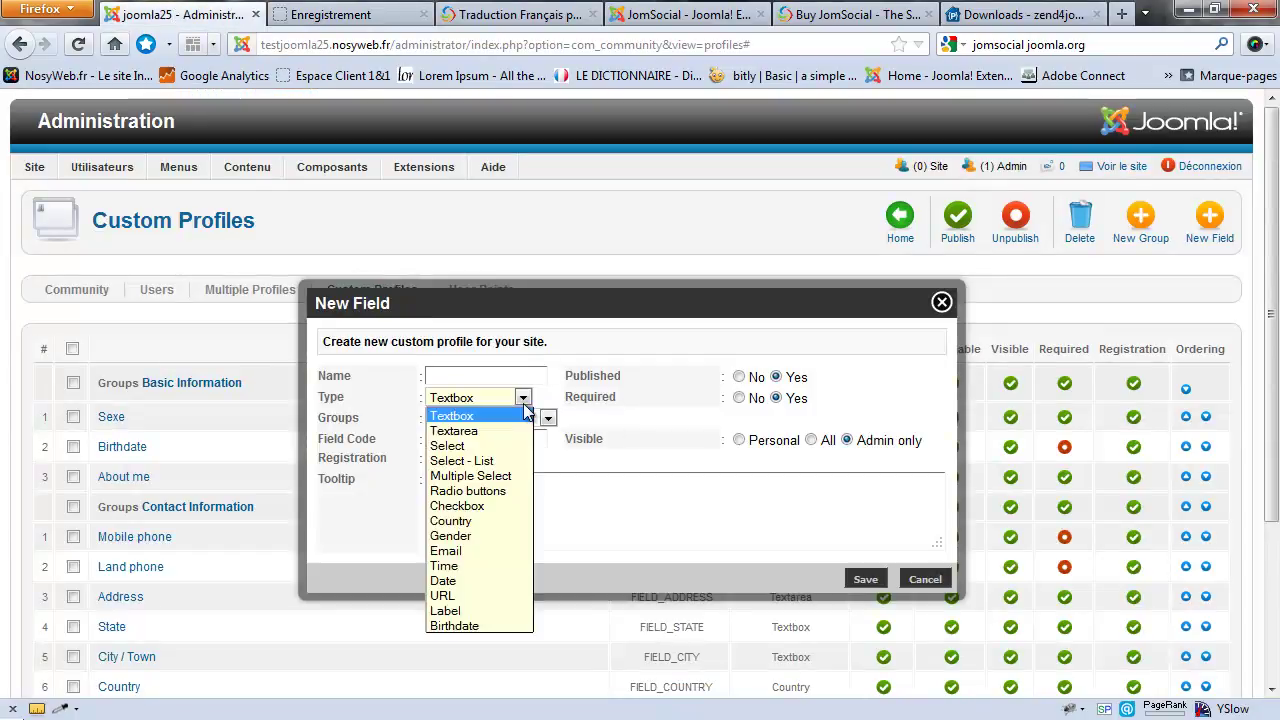
{"action": "left_click", "coordinate": [470, 491]}
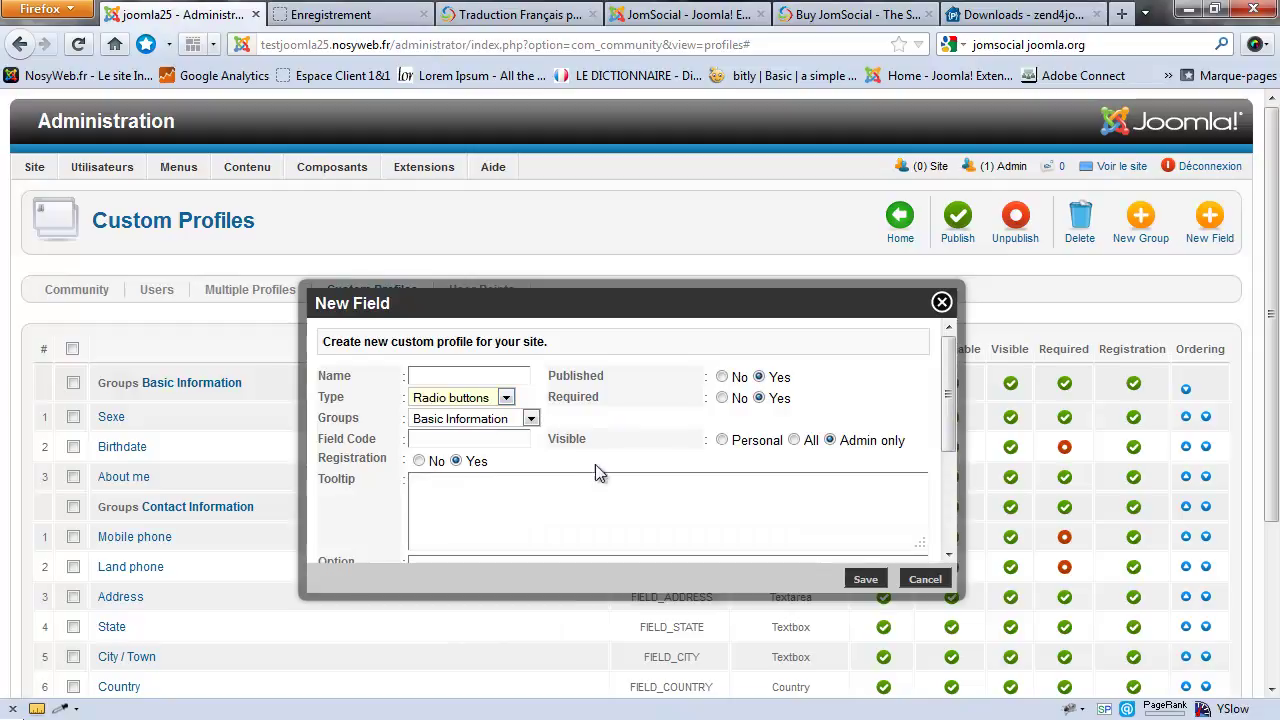
{"action": "scroll", "coordinate": [555, 490], "scroll_direction": "down", "scroll_amount": 2}
{"action": "left_click", "coordinate": [524, 452]}
{"action": "scroll", "coordinate": [535, 498], "scroll_direction": "up", "scroll_amount": 2}
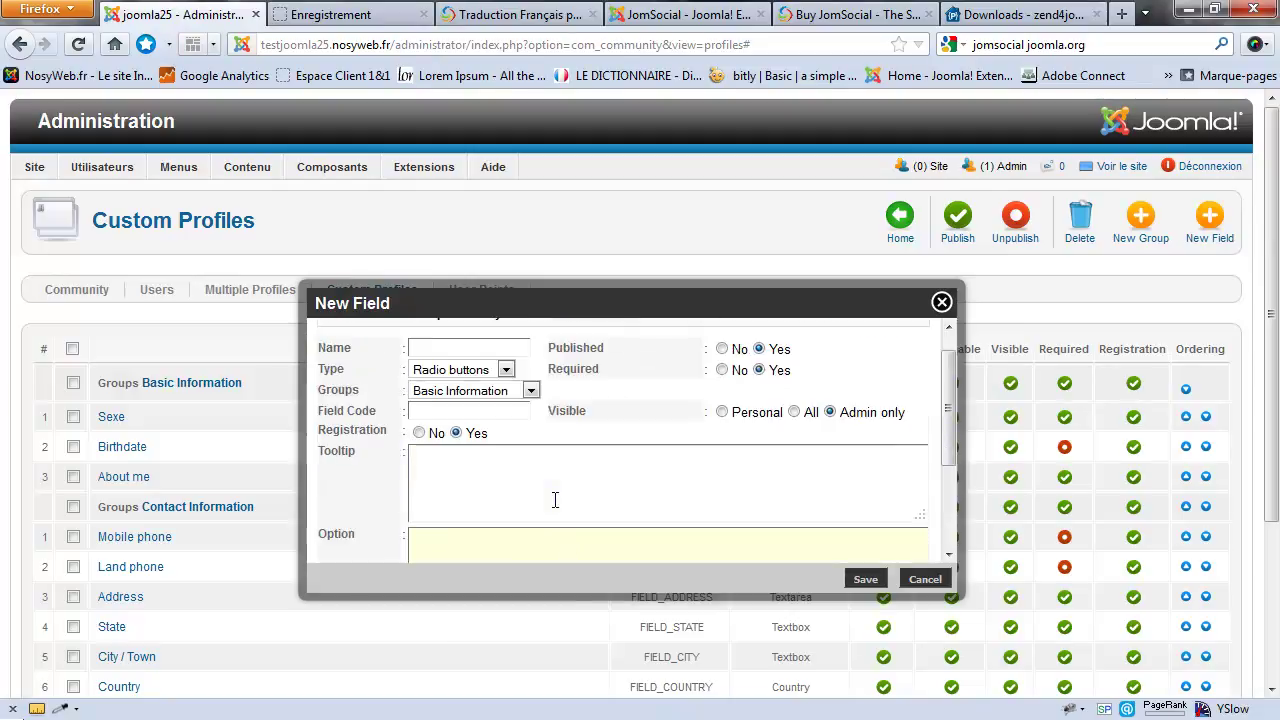
{"action": "left_click", "coordinate": [548, 496]}
{"action": "scroll", "coordinate": [543, 491], "scroll_direction": "down", "scroll_amount": 1}
{"action": "scroll", "coordinate": [557, 409], "scroll_direction": "up", "scroll_amount": 1}
{"action": "left_click", "coordinate": [430, 376]}
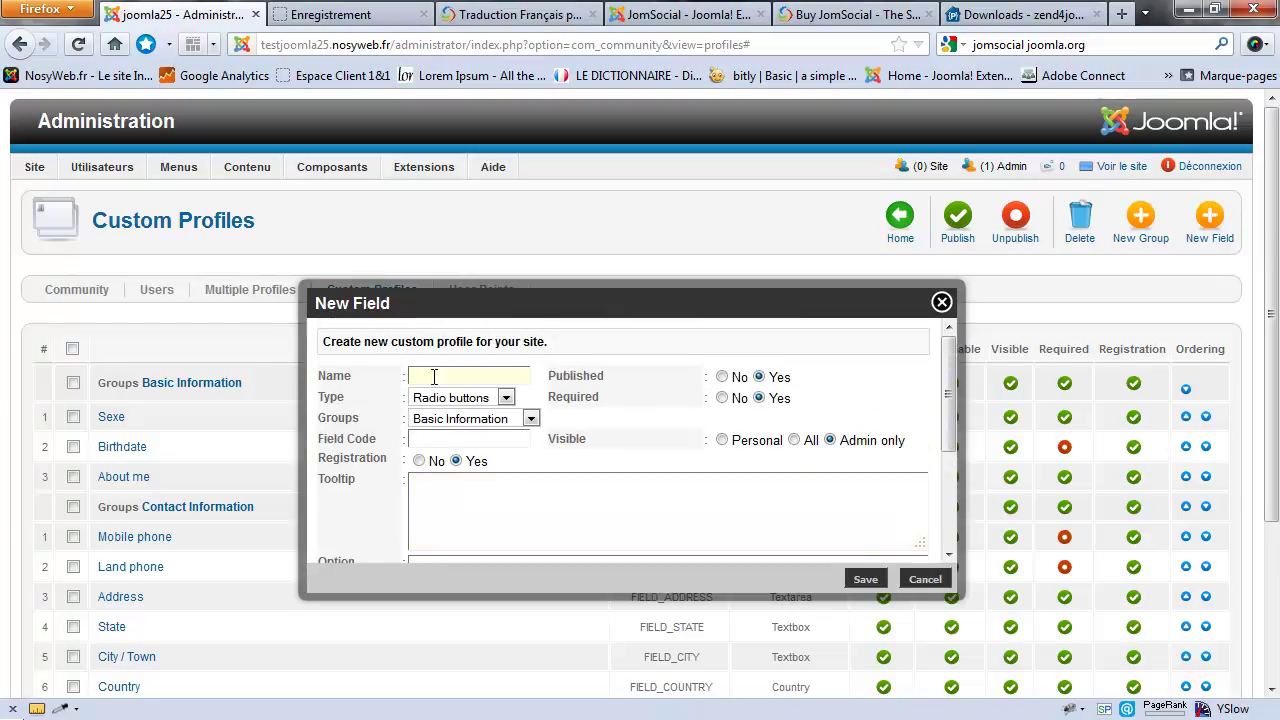
Step: Name the field 'Version de Joomla' and write the tooltip 'choisissez votre version de Joomla'
{"action": "type", "text": "Versiond e Joomla"}
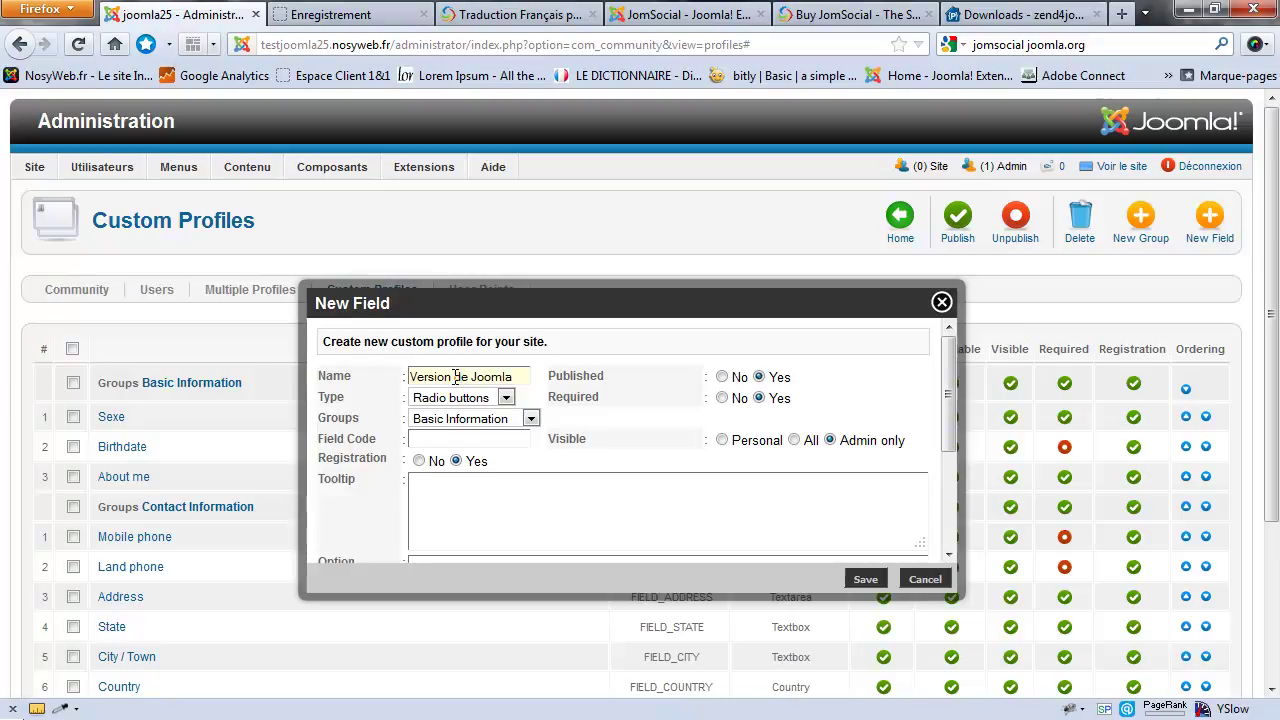
{"action": "scroll", "coordinate": [470, 380], "scroll_direction": "down", "scroll_amount": 2}
{"action": "left_click", "coordinate": [505, 398]}
{"action": "type", "text": "choissi"}
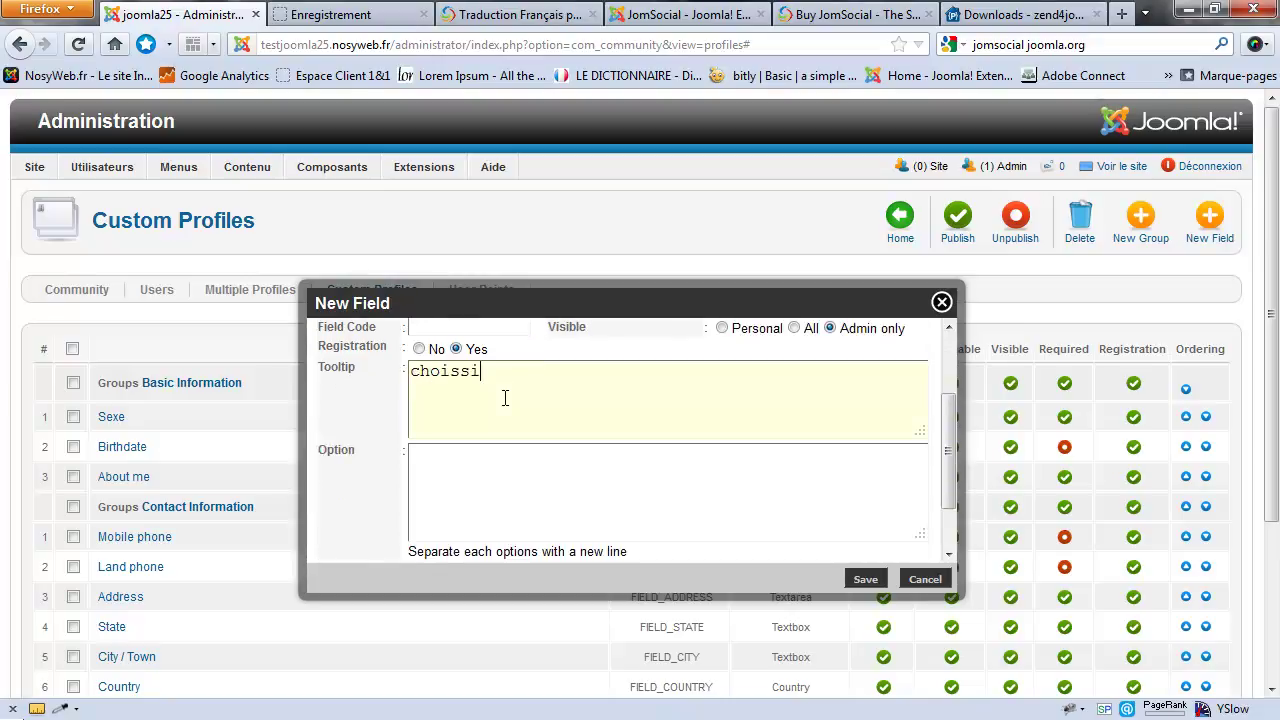
{"action": "key", "text": "BackSpace"}
{"action": "key", "text": "BackSpace"}
{"action": "type", "text": "issez votre version de Joom"}
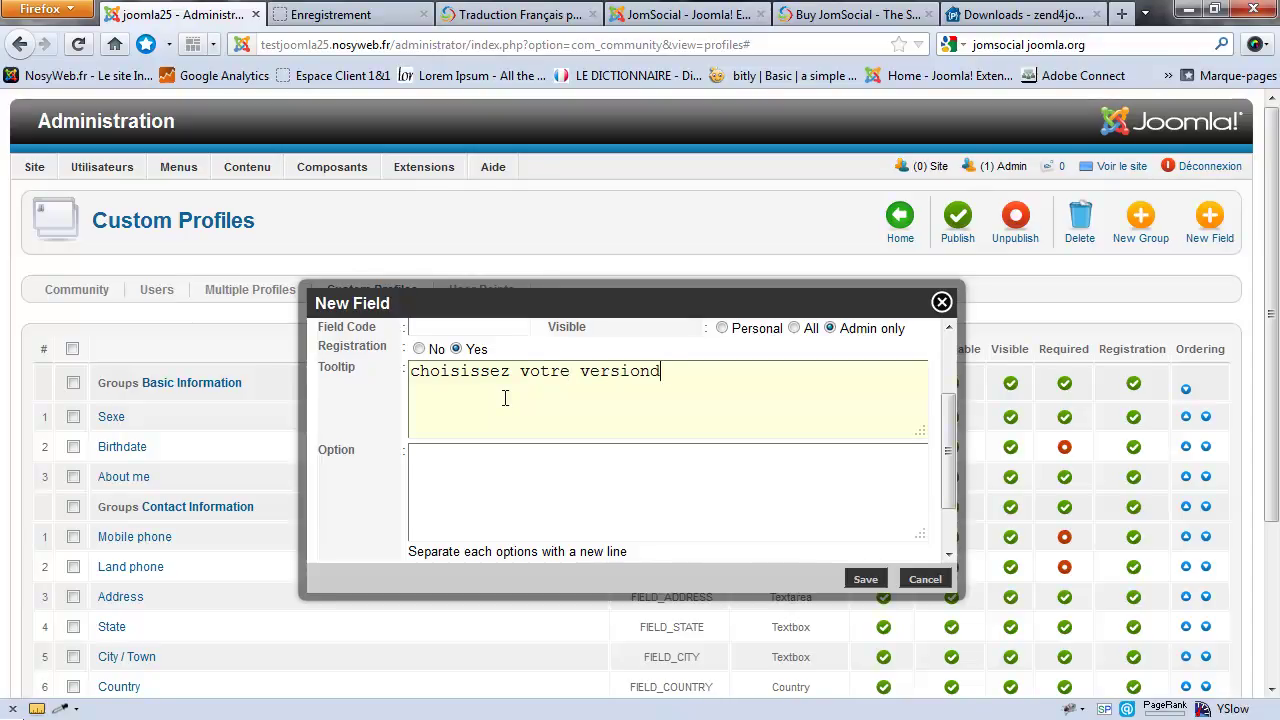
{"action": "type", "text": "la"}
Step: Capitalise the tooltip to 'Choisissez' and enter the radio options 1.5, 1.7 and 2.5
{"action": "left_click", "coordinate": [651, 376]}
{"action": "left_click", "coordinate": [424, 374]}
{"action": "key", "text": "BackSpace"}
{"action": "type", "text": "C17"}
{"action": "key", "text": "BackSpace"}
{"action": "type", "text": ".5"}
{"action": "key", "text": "Return"}
{"action": "type", "text": "1.7"}
{"action": "key", "text": "Return"}
{"action": "type", "text": "2.5"}
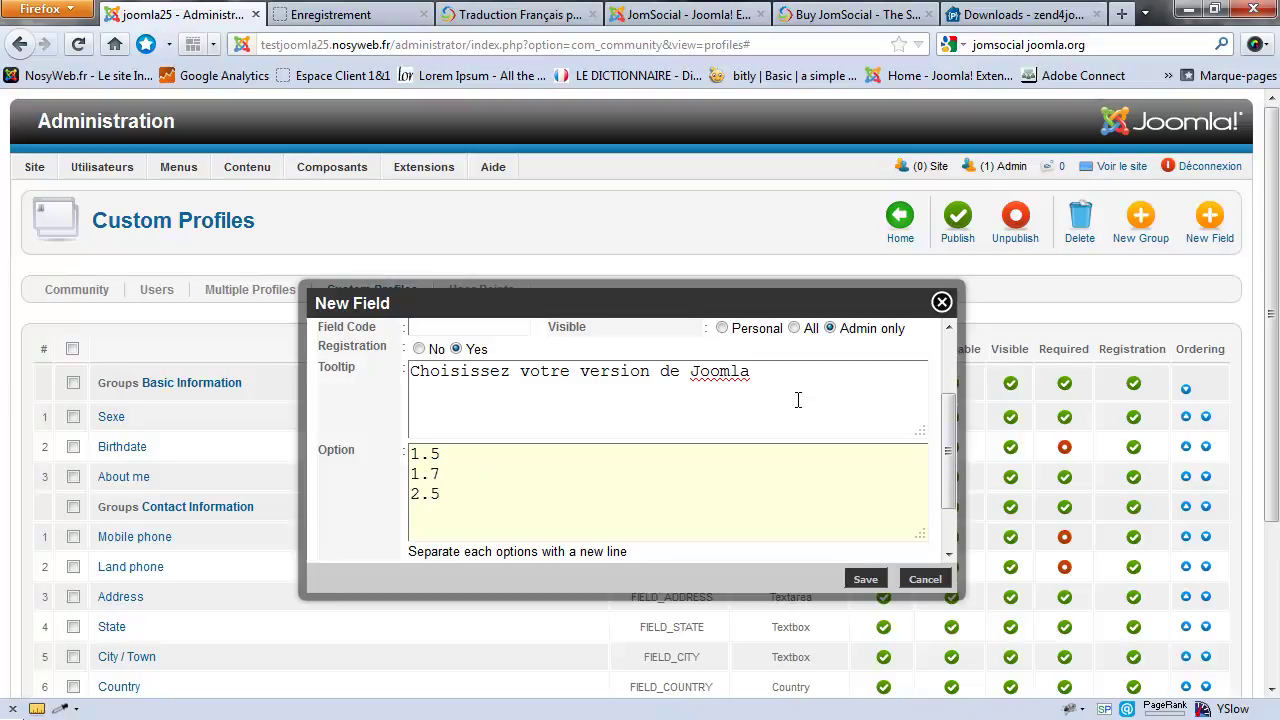
{"action": "scroll", "coordinate": [850, 394], "scroll_direction": "up", "scroll_amount": 1}
{"action": "scroll", "coordinate": [850, 394], "scroll_direction": "up", "scroll_amount": 2}
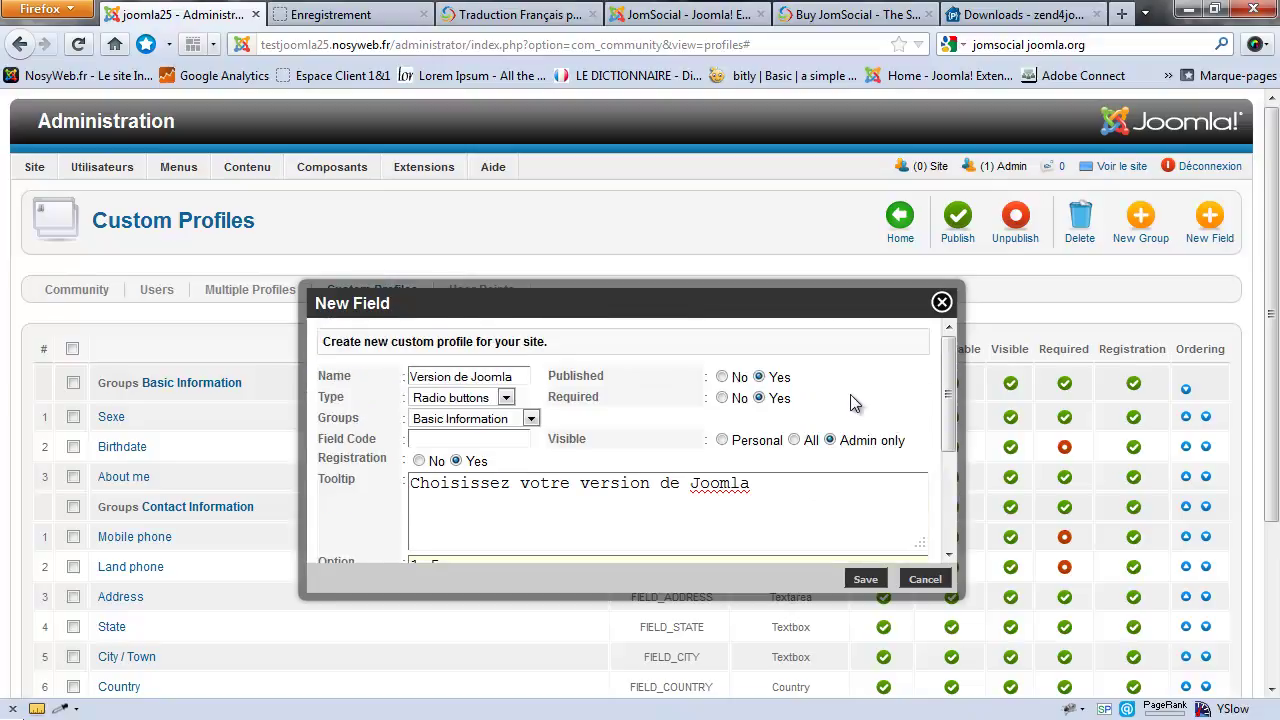
Step: Make the field optional, set its code to FIELD_JOOMLA, and save it
{"action": "left_click", "coordinate": [722, 398]}
{"action": "left_click", "coordinate": [491, 438]}
{"action": "type", "text": "FIELD_JOOMLA"}
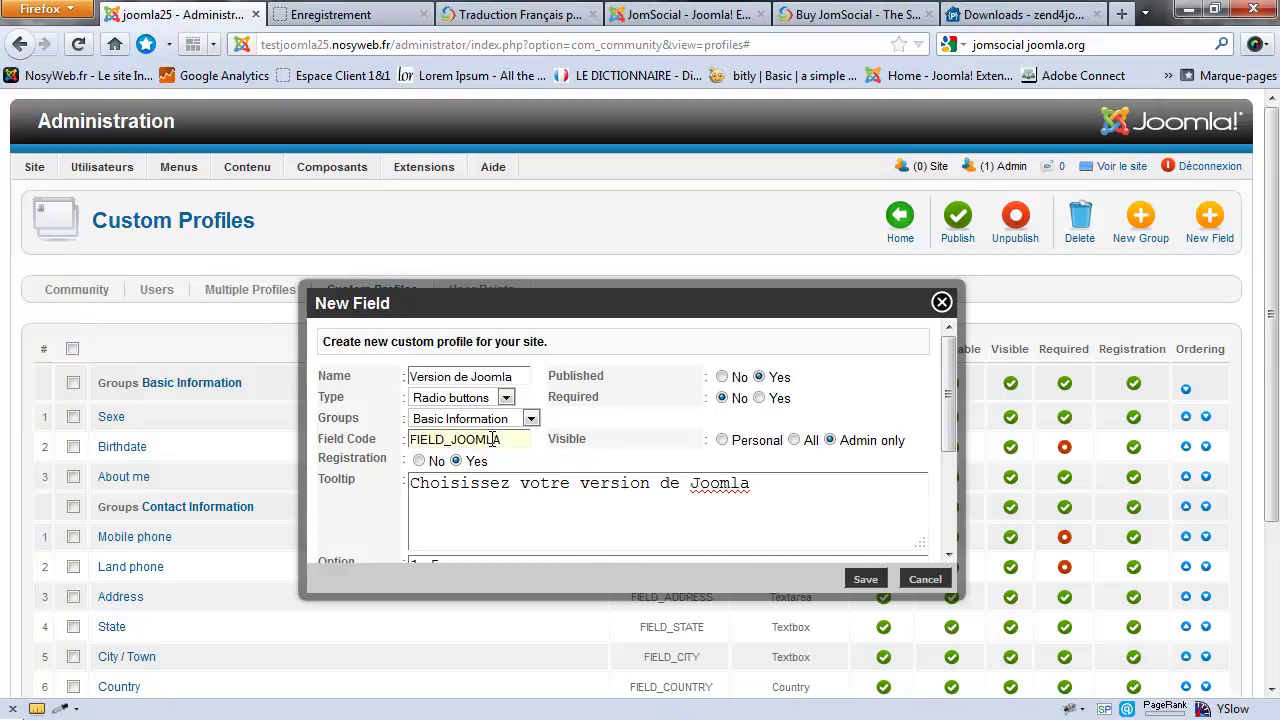
{"action": "left_click", "coordinate": [866, 580]}
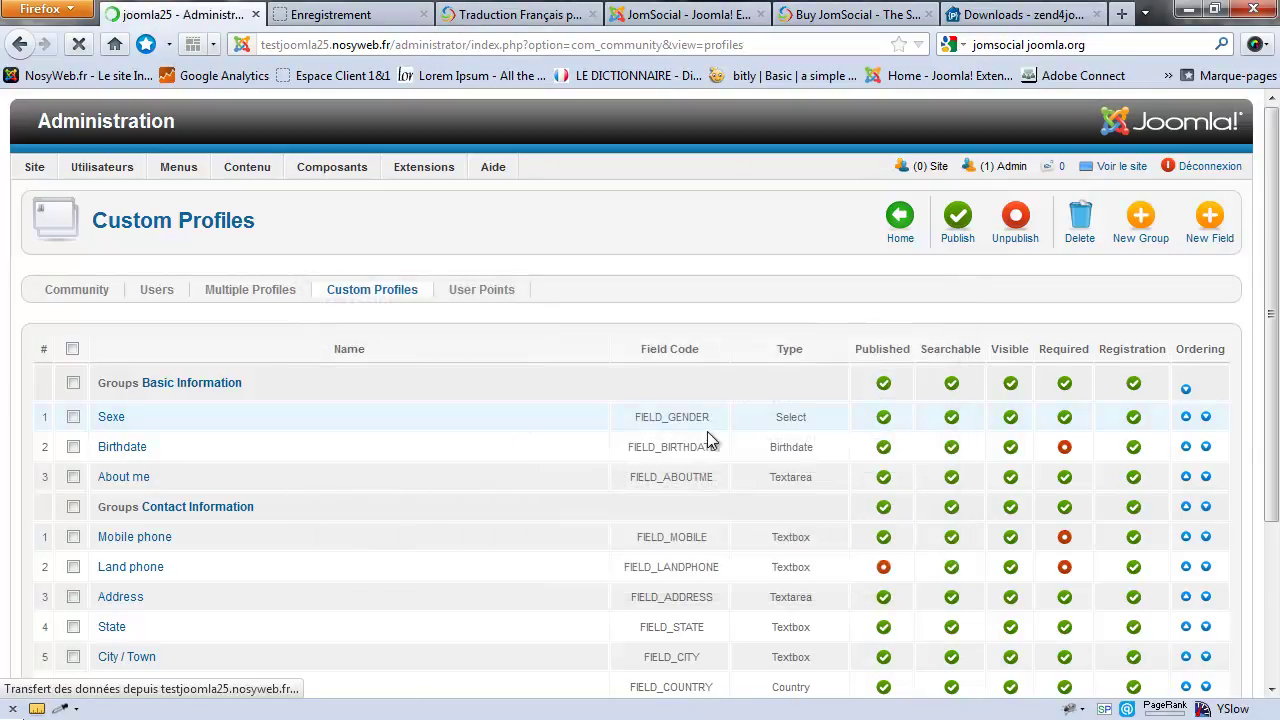
{"action": "scroll", "coordinate": [600, 410], "scroll_direction": "down", "scroll_amount": 2}
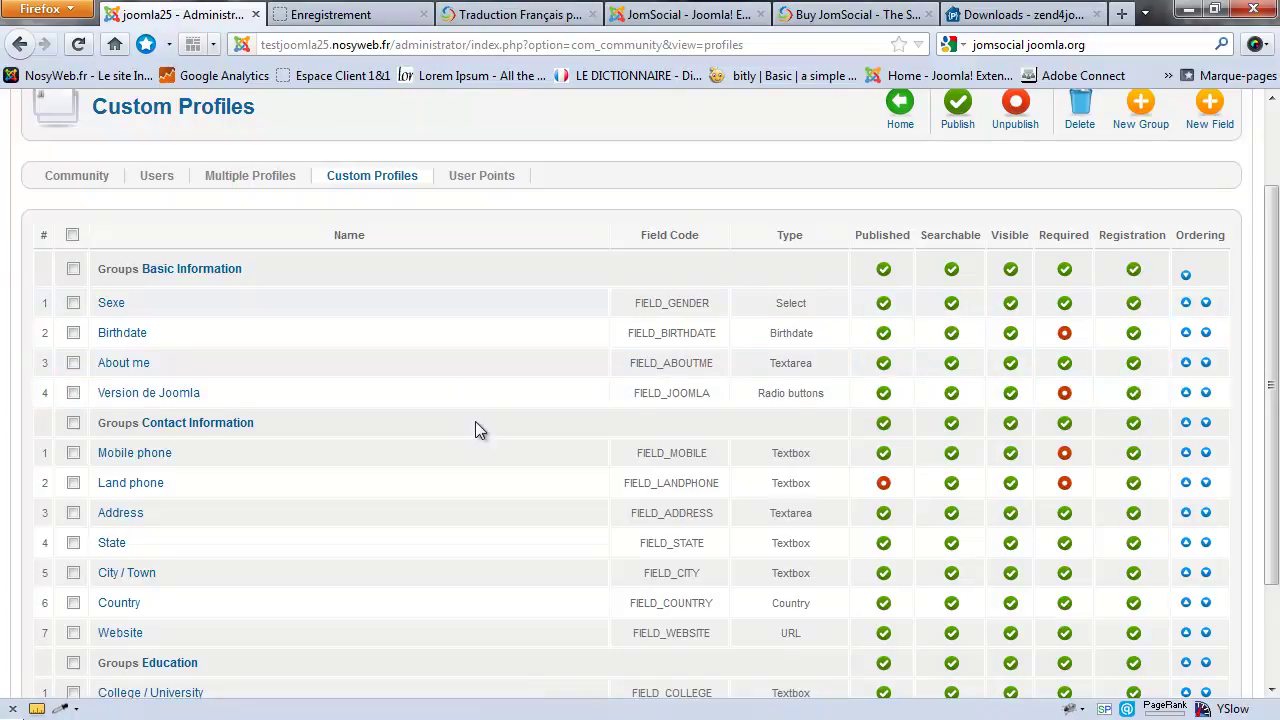
Step: Reload the registration form and try the Version de Joomla choices 1.5, 1.7, 2.5 and its privacy menu
{"action": "left_click", "coordinate": [368, 15]}
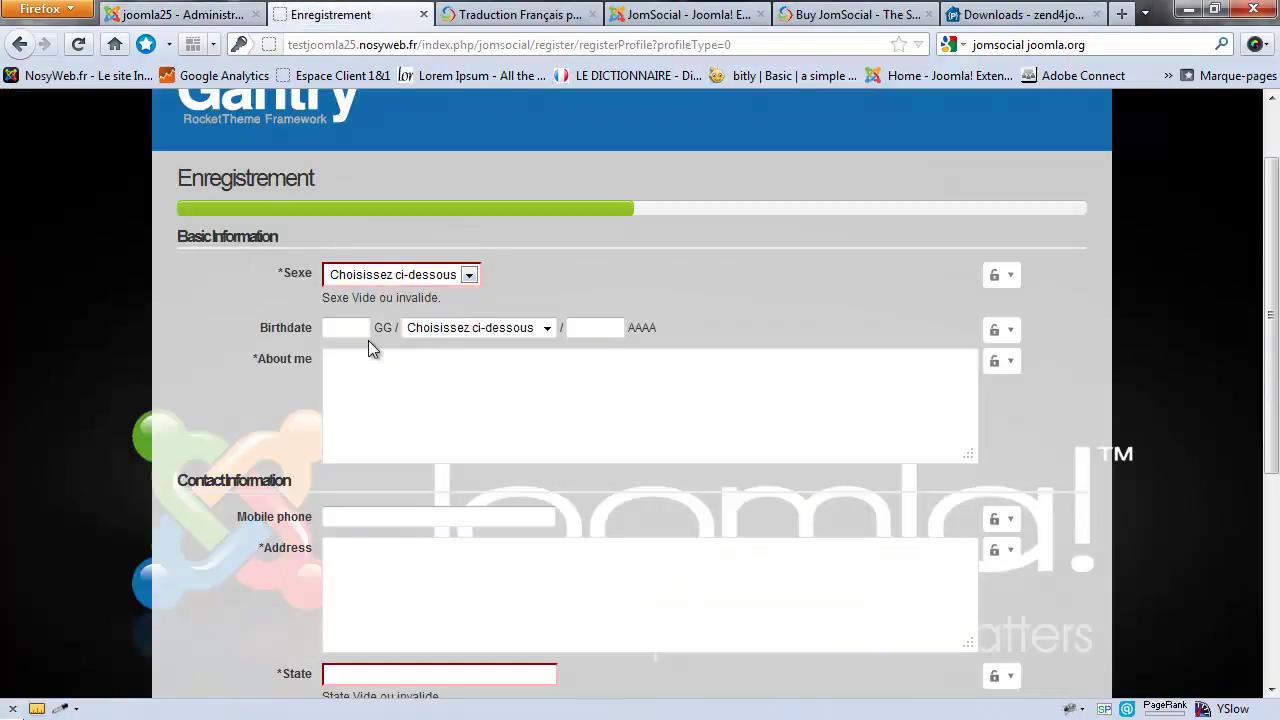
{"action": "key", "text": "F5"}
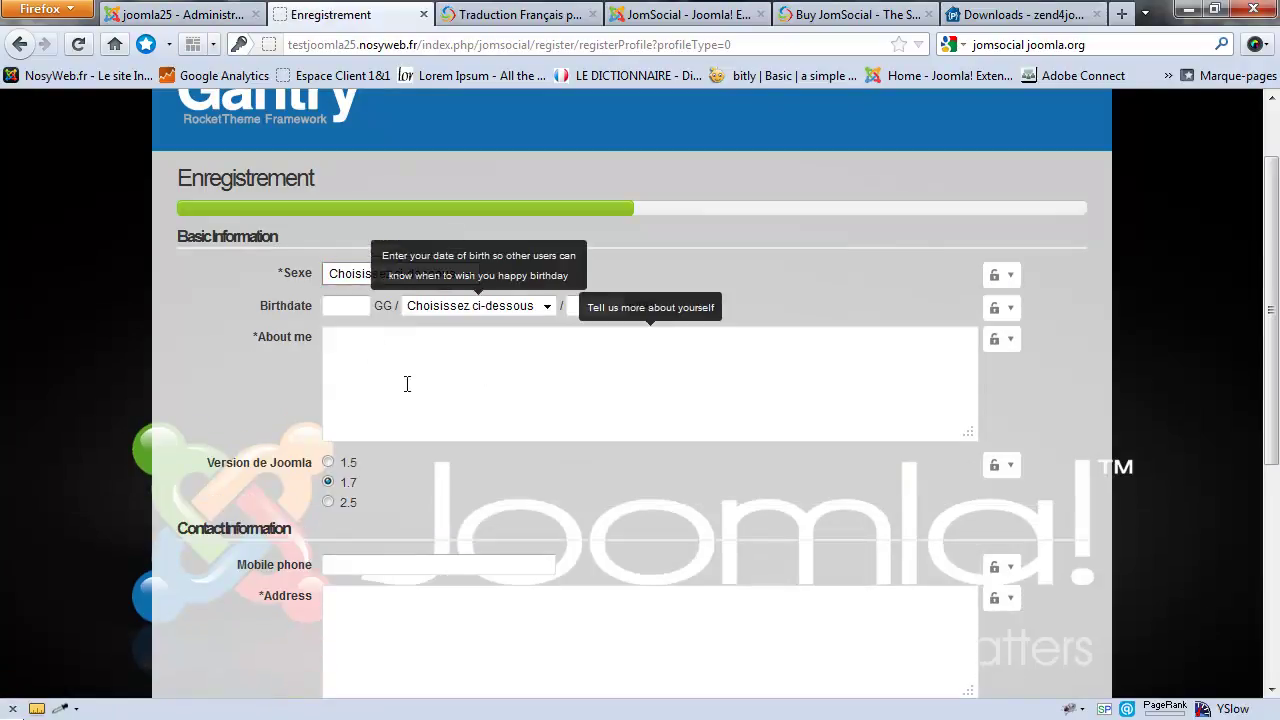
{"action": "left_click", "coordinate": [331, 463]}
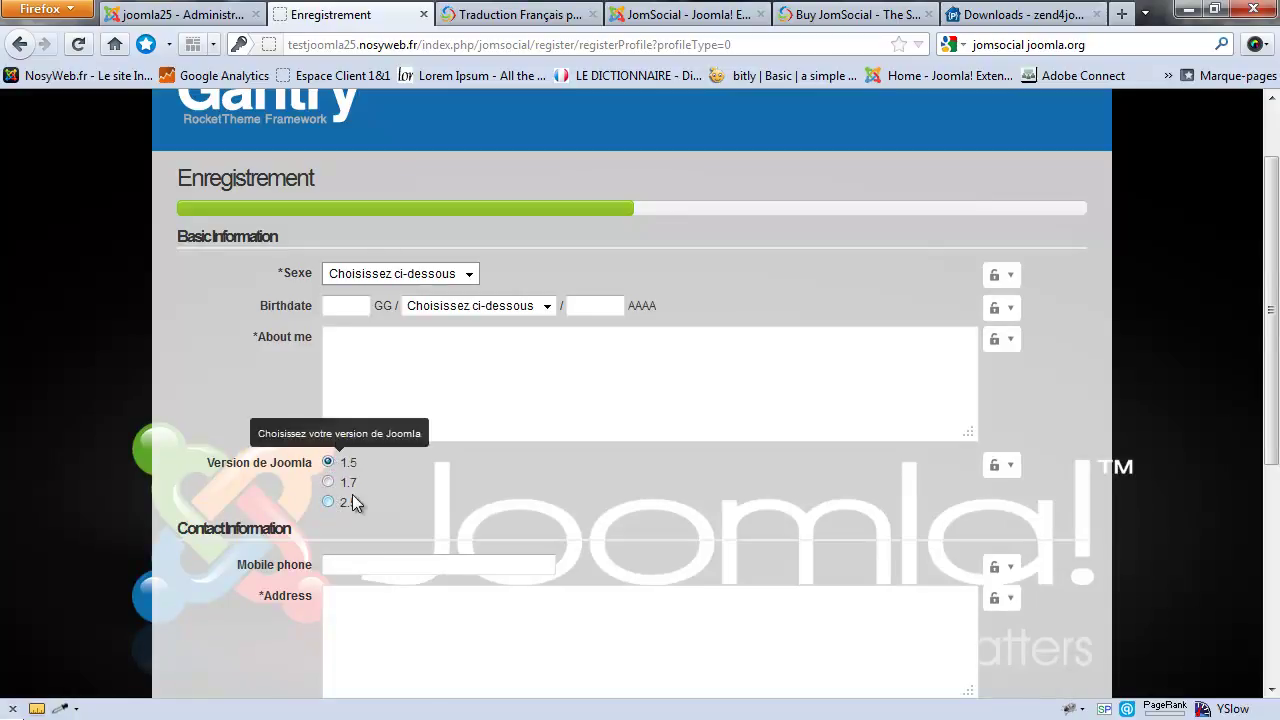
{"action": "left_click", "coordinate": [330, 483]}
{"action": "left_click", "coordinate": [328, 462]}
{"action": "left_click", "coordinate": [330, 501]}
{"action": "left_click", "coordinate": [1003, 468]}
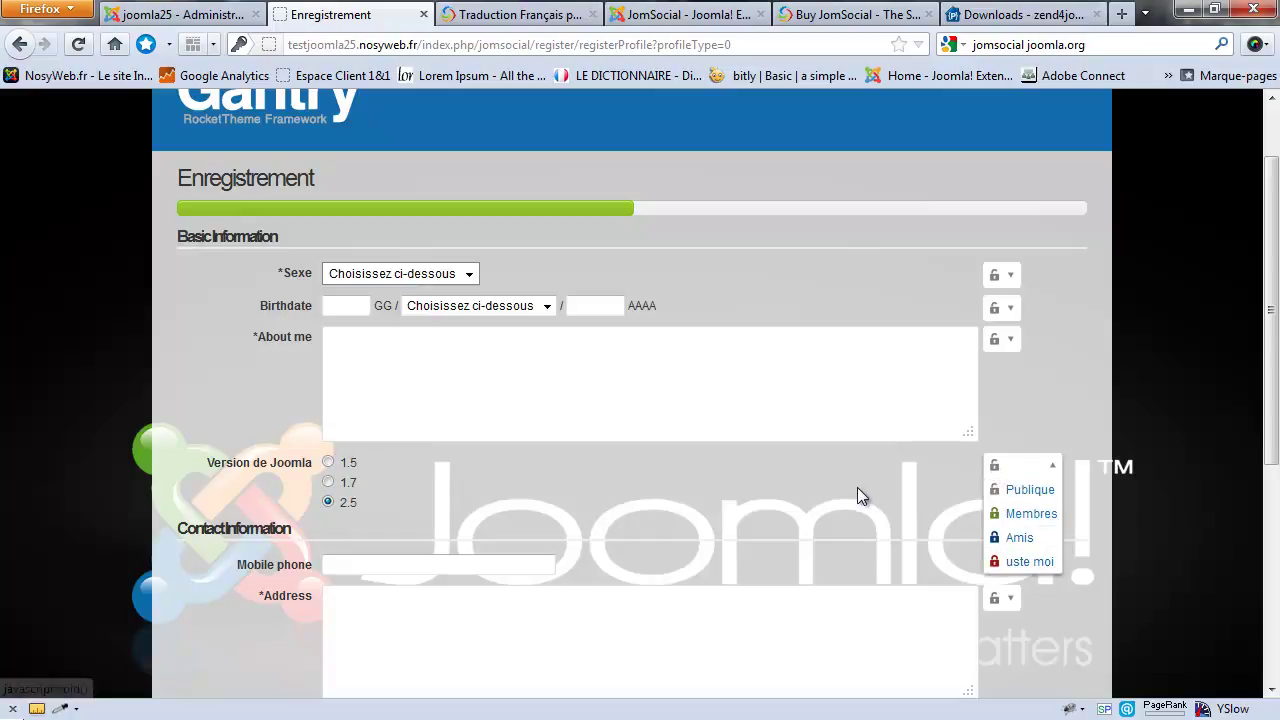
{"action": "scroll", "coordinate": [580, 400], "scroll_direction": "down", "scroll_amount": 2}
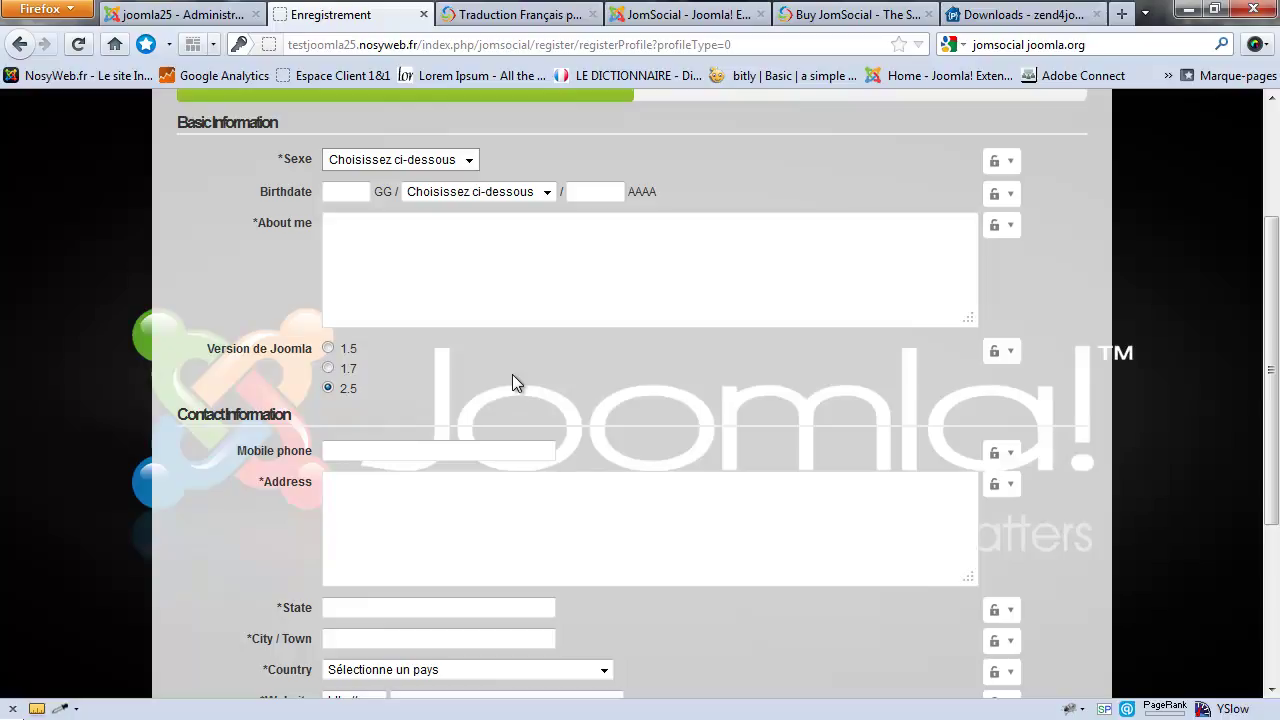
Step: Return to the administration's Custom Profiles list
{"action": "left_click", "coordinate": [165, 12]}
{"action": "scroll", "coordinate": [614, 362], "scroll_direction": "up", "scroll_amount": 2}
{"action": "scroll", "coordinate": [590, 400], "scroll_direction": "down", "scroll_amount": 5}
{"action": "scroll", "coordinate": [452, 380], "scroll_direction": "up", "scroll_amount": 3}
{"action": "scroll", "coordinate": [447, 401], "scroll_direction": "up", "scroll_amount": 1}
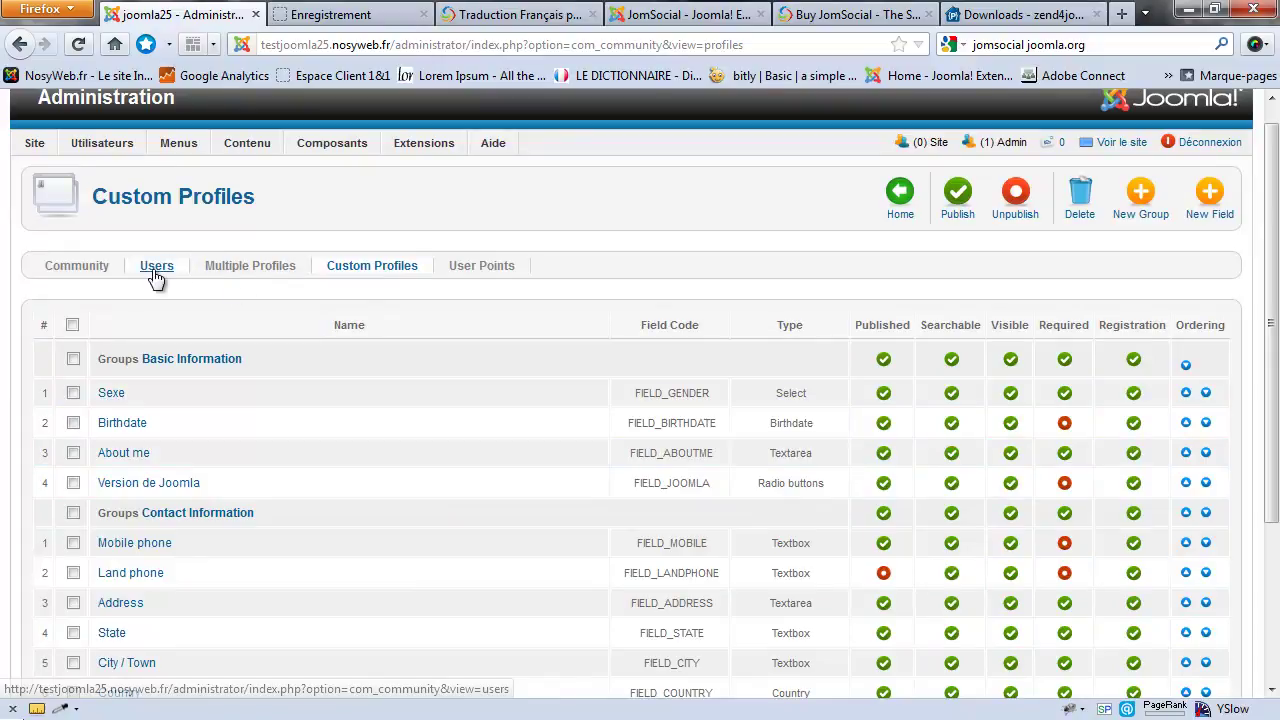
Step: Open the Community panel's Groups page, see no groups listed, then return to the registration form
{"action": "left_click", "coordinate": [75, 267]}
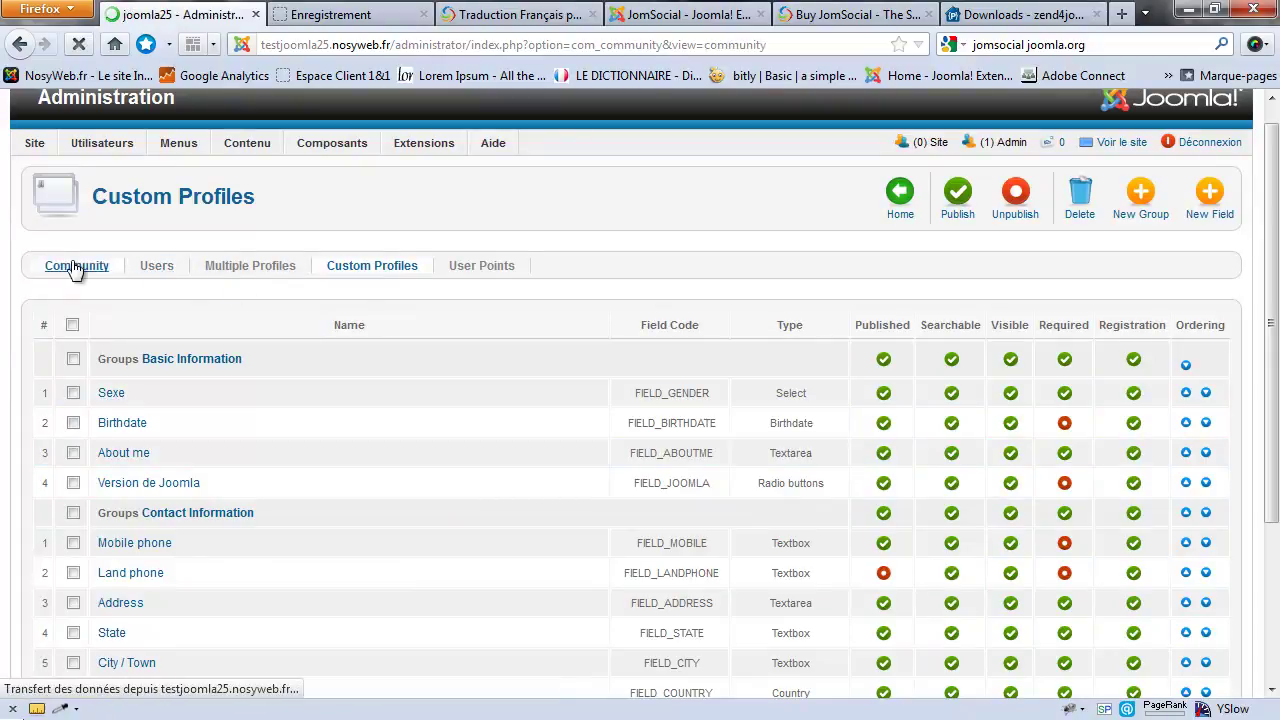
{"action": "scroll", "coordinate": [440, 285], "scroll_direction": "down", "scroll_amount": 1}
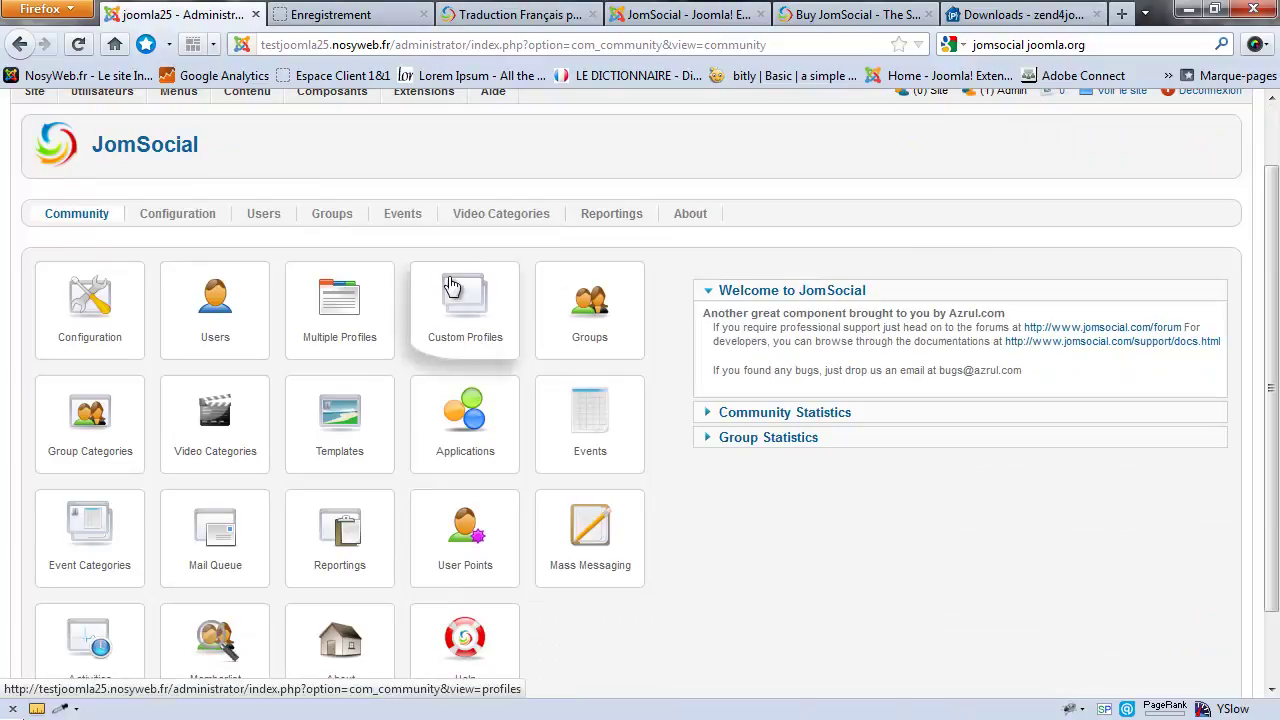
{"action": "left_click", "coordinate": [605, 310]}
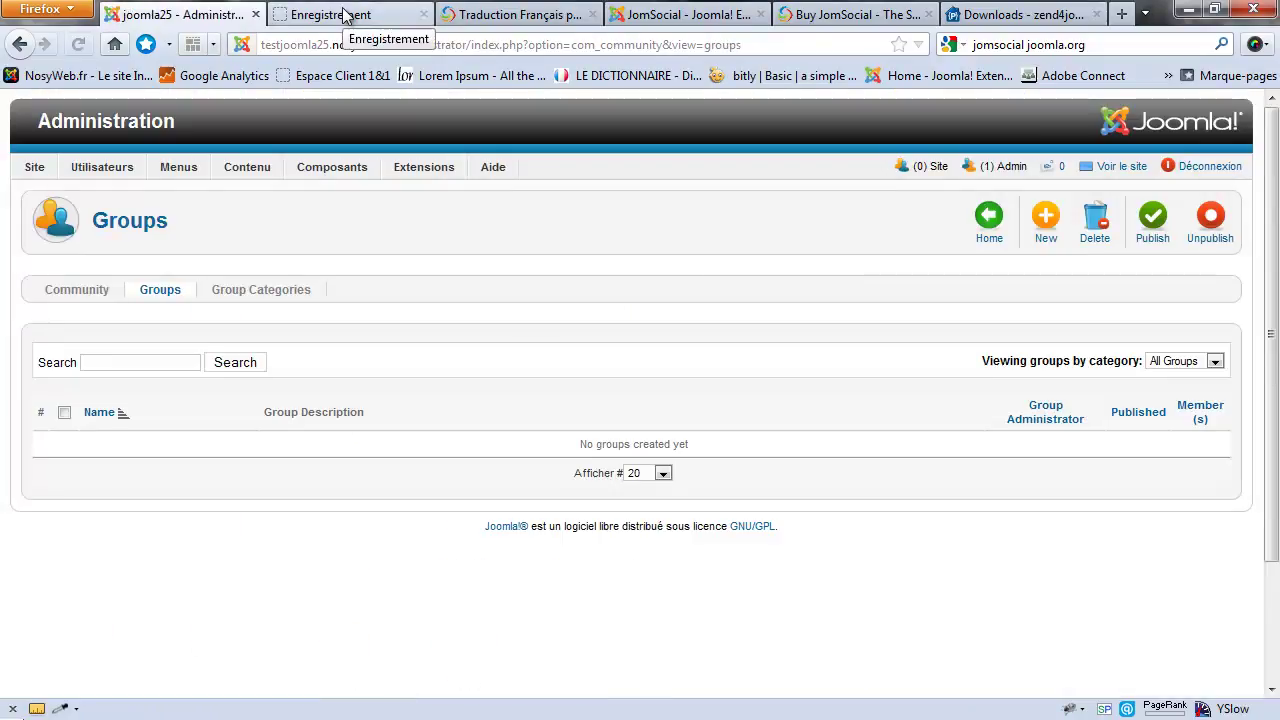
{"action": "left_click", "coordinate": [345, 15]}
{"action": "scroll", "coordinate": [557, 405], "scroll_direction": "up", "scroll_amount": 3}
{"action": "scroll", "coordinate": [557, 405], "scroll_direction": "up", "scroll_amount": 1}
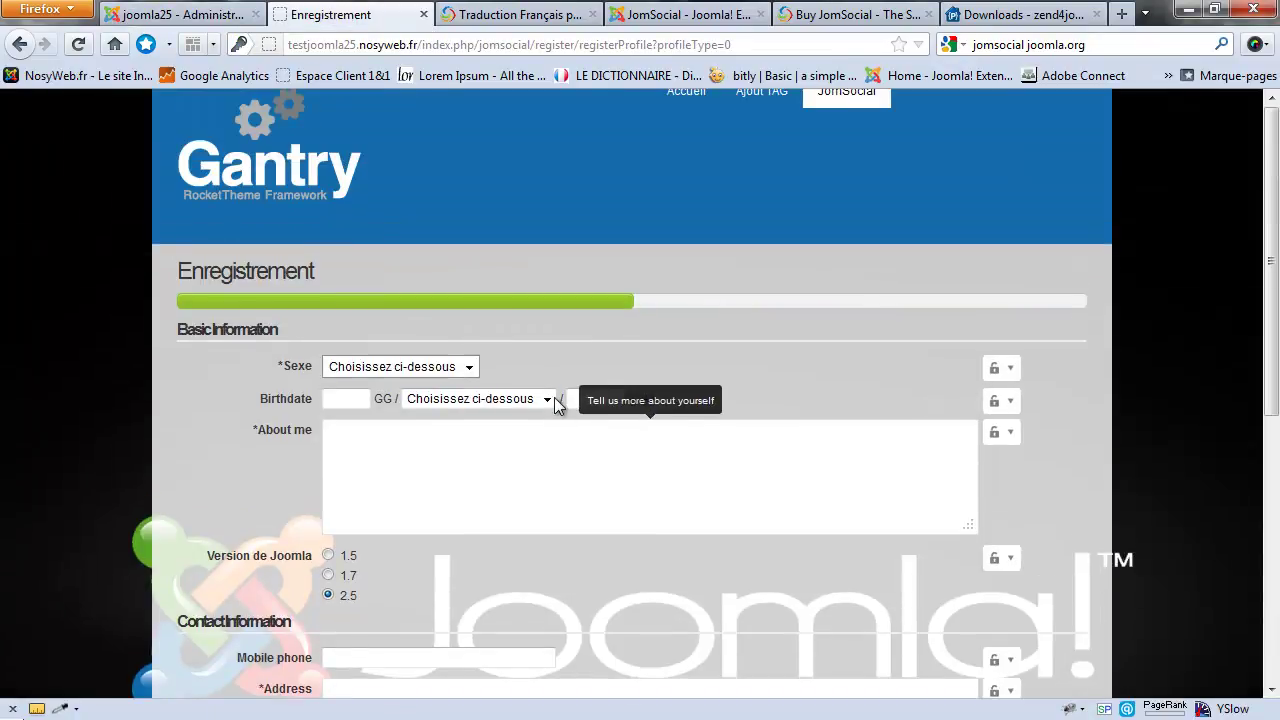
Step: Log in to the JomSocial front-end with Remember me ticked and view the profile page
{"action": "left_click", "coordinate": [856, 108]}
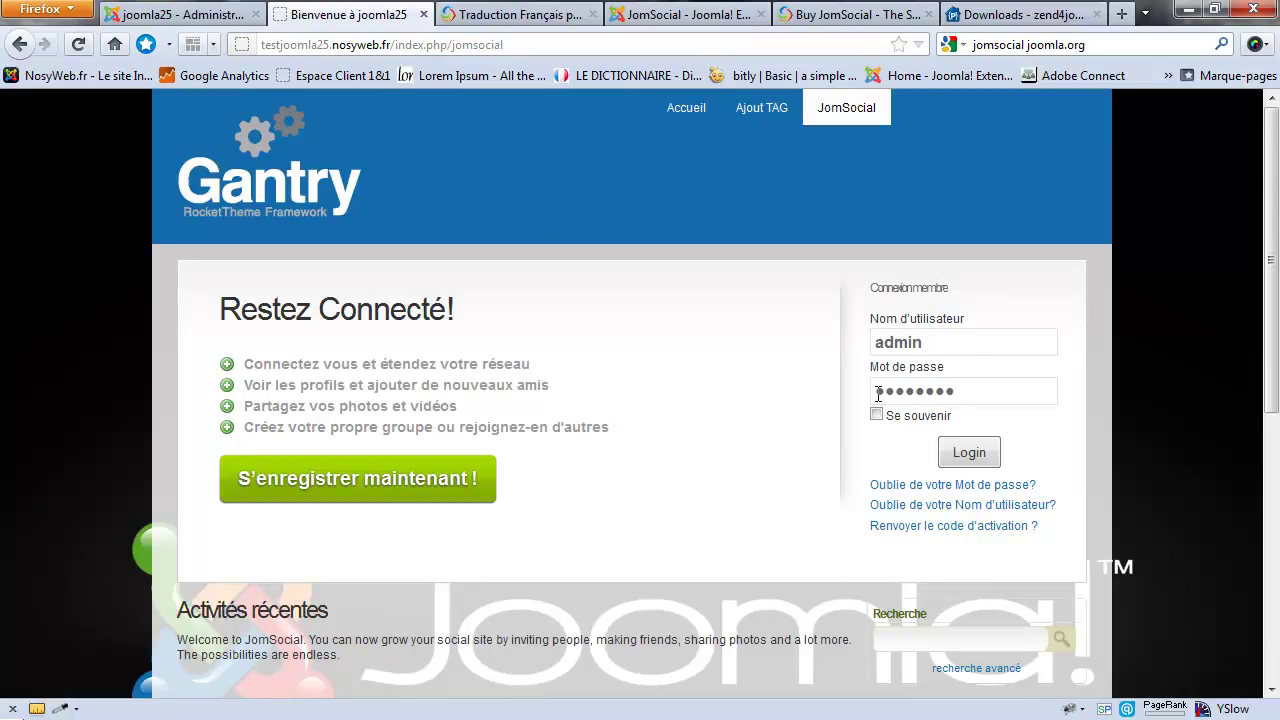
{"action": "left_click", "coordinate": [876, 414]}
{"action": "left_click", "coordinate": [970, 453]}
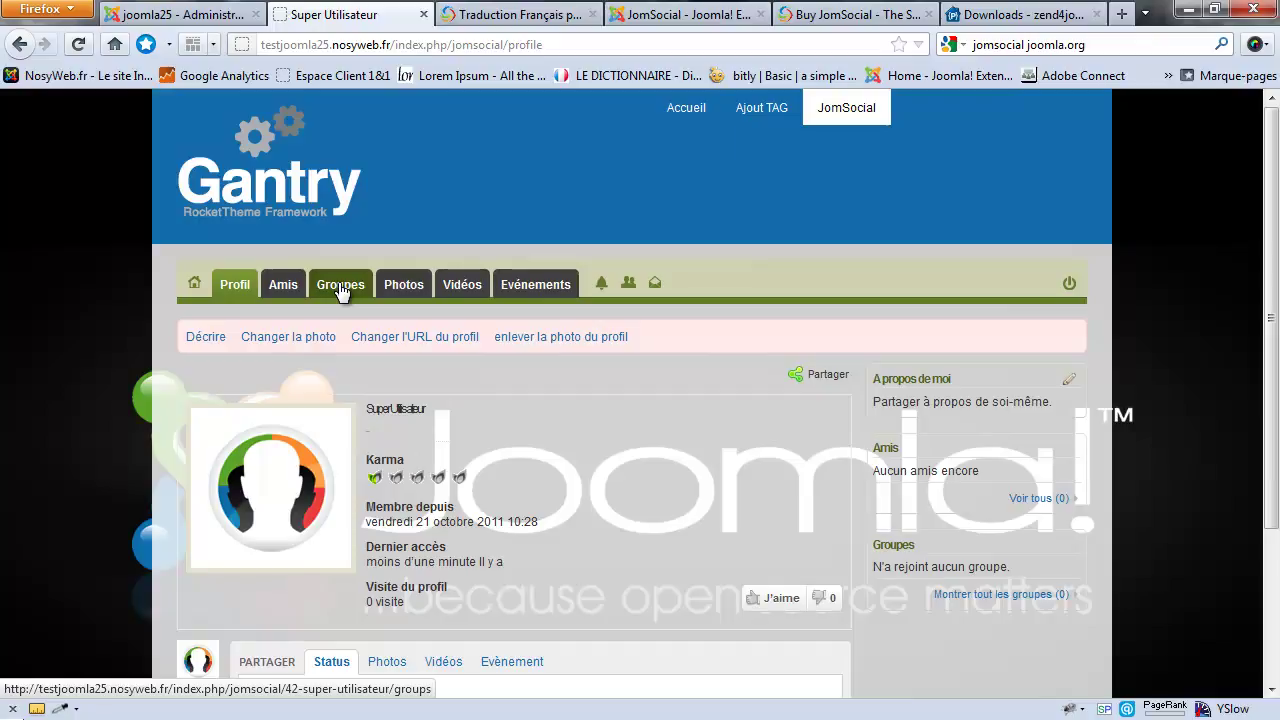
{"action": "left_click", "coordinate": [166, 12]}
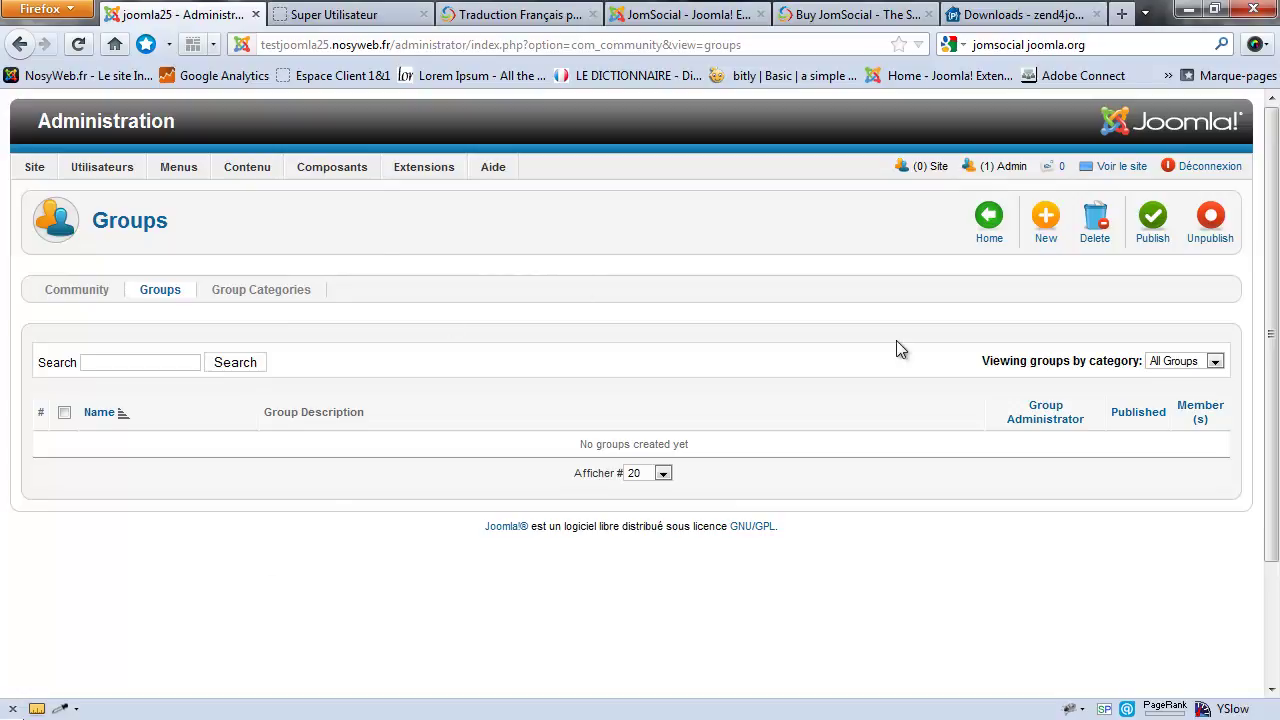
{"action": "left_click", "coordinate": [334, 15]}
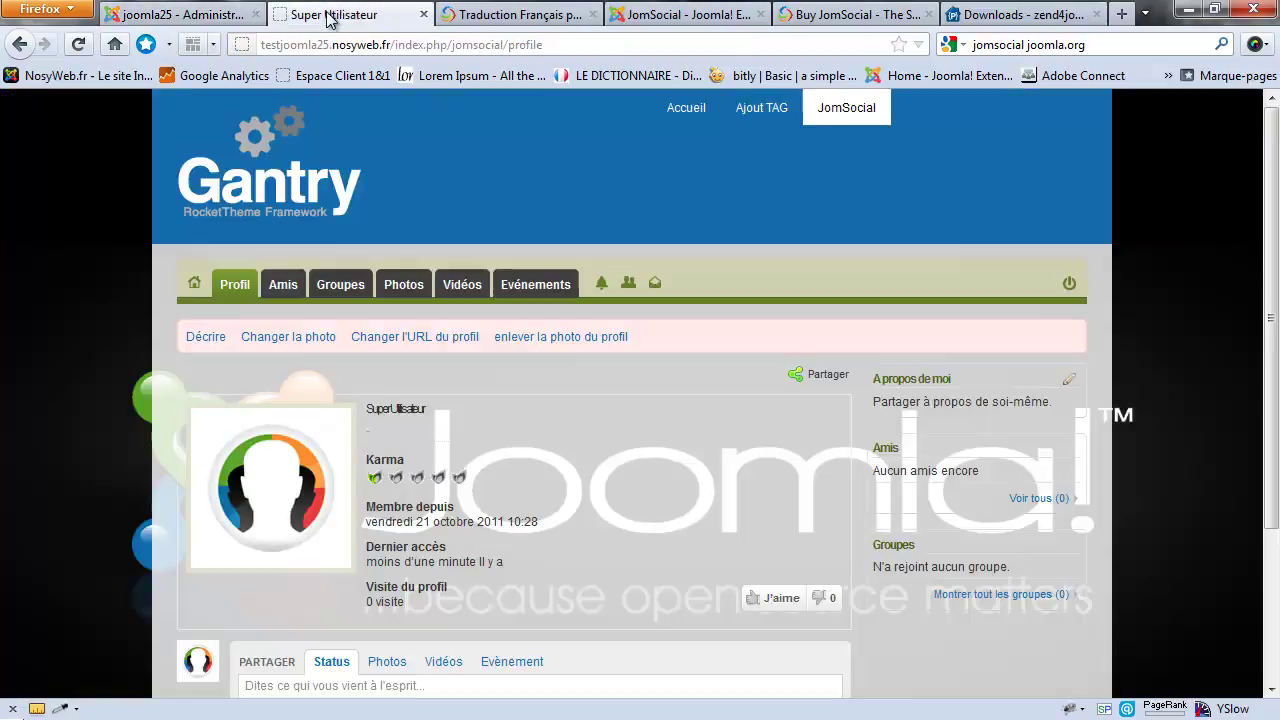
{"action": "scroll", "coordinate": [516, 464], "scroll_direction": "down", "scroll_amount": 3}
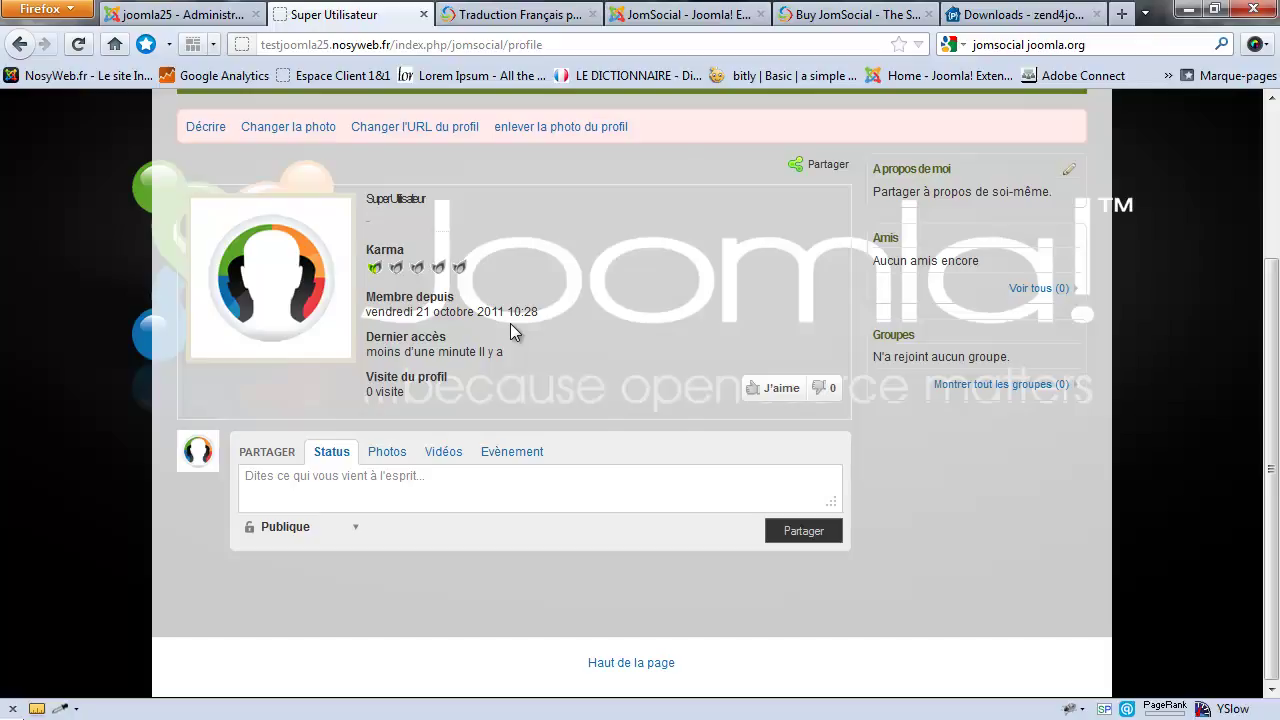
{"action": "scroll", "coordinate": [510, 323], "scroll_direction": "up", "scroll_amount": 2}
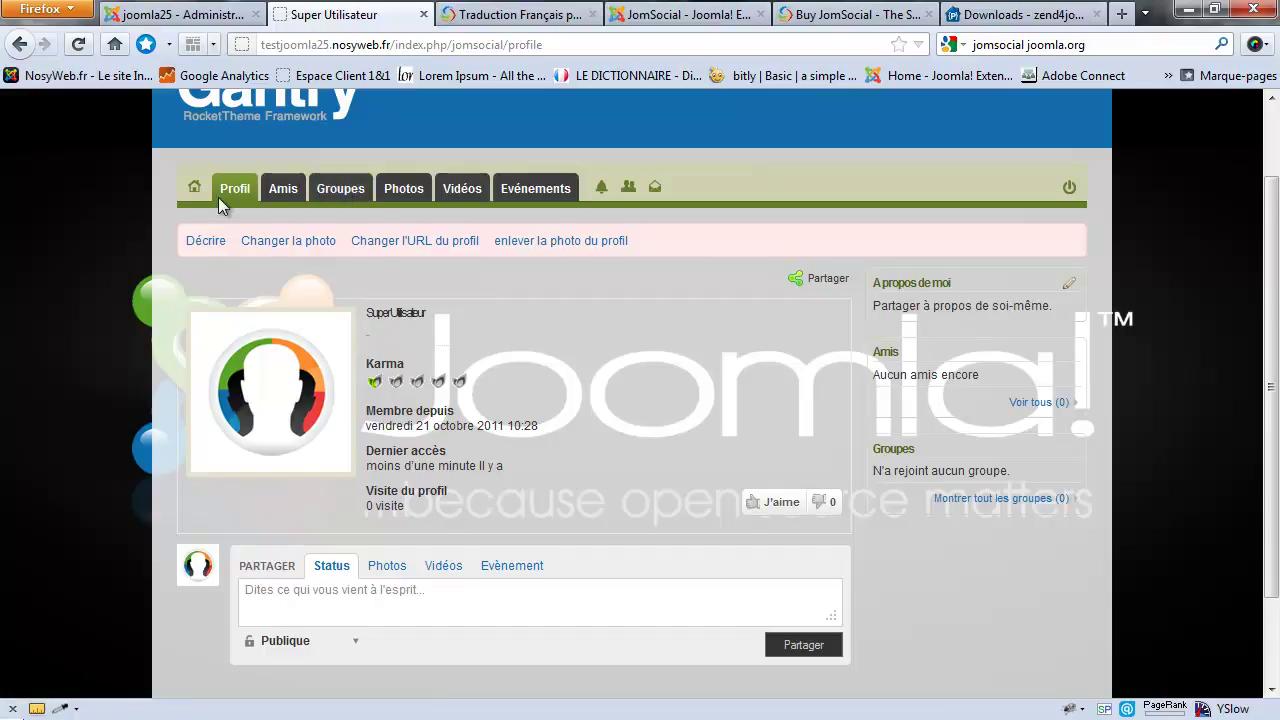
Step: Open the JomSocial toolbar menu items list and compare it with the front-end profile menu
{"action": "left_click", "coordinate": [175, 14]}
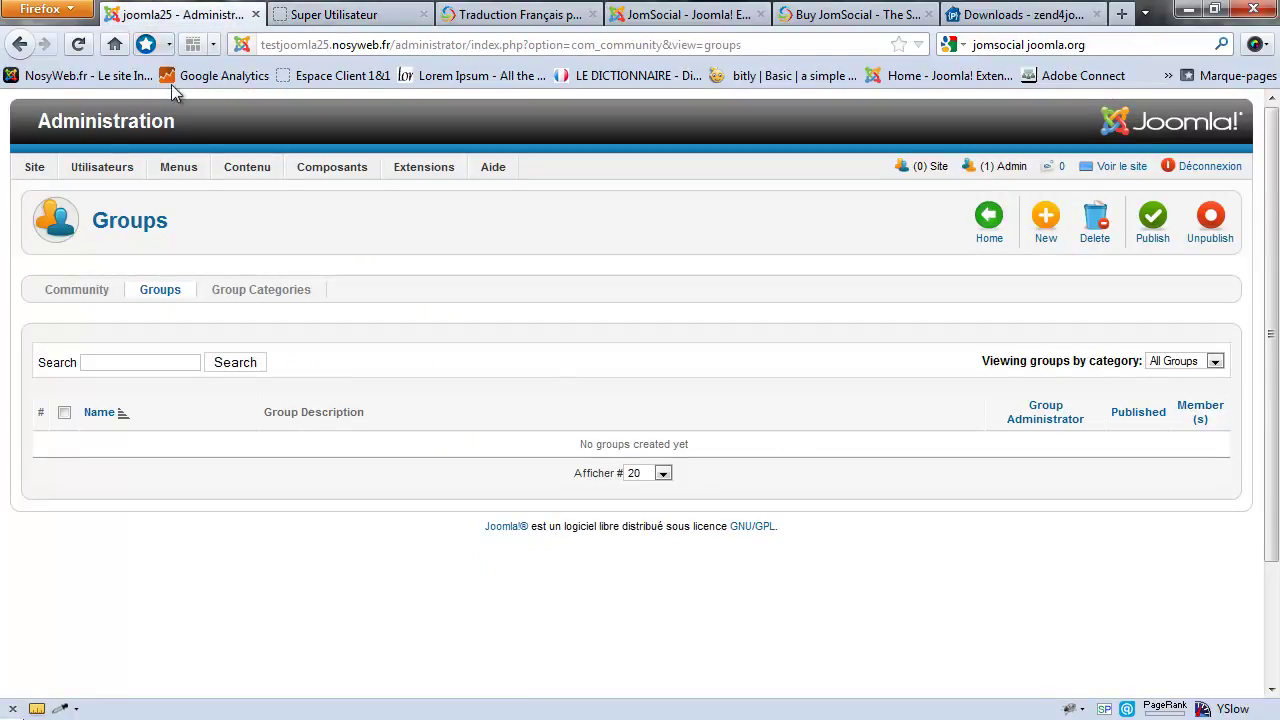
{"action": "mouse_move", "coordinate": [178, 172]}
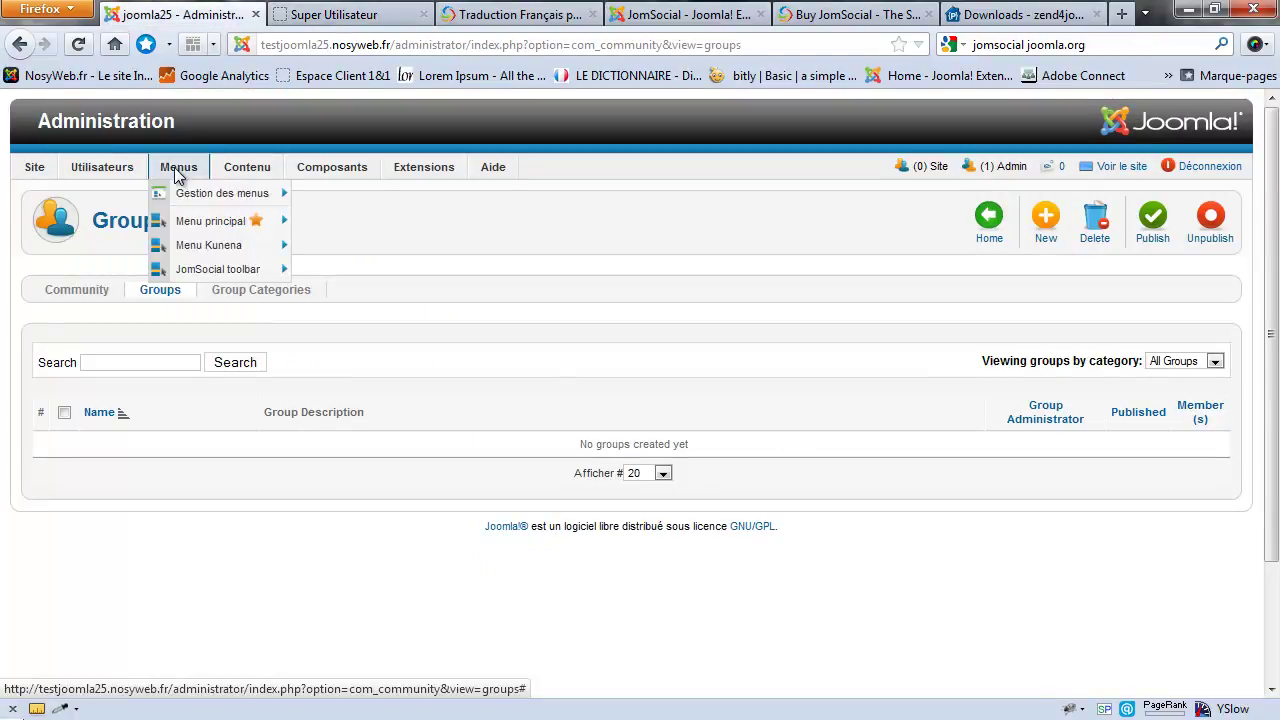
{"action": "left_click", "coordinate": [220, 270]}
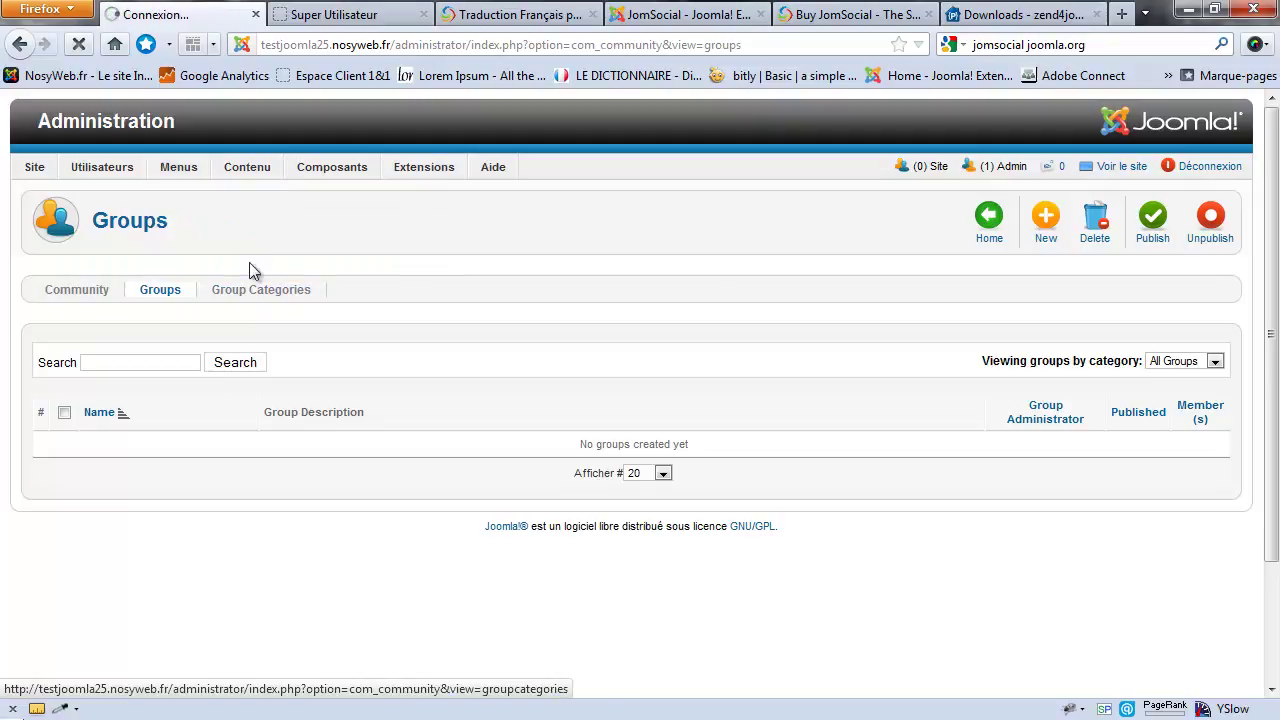
{"action": "scroll", "coordinate": [282, 262], "scroll_direction": "down", "scroll_amount": 3}
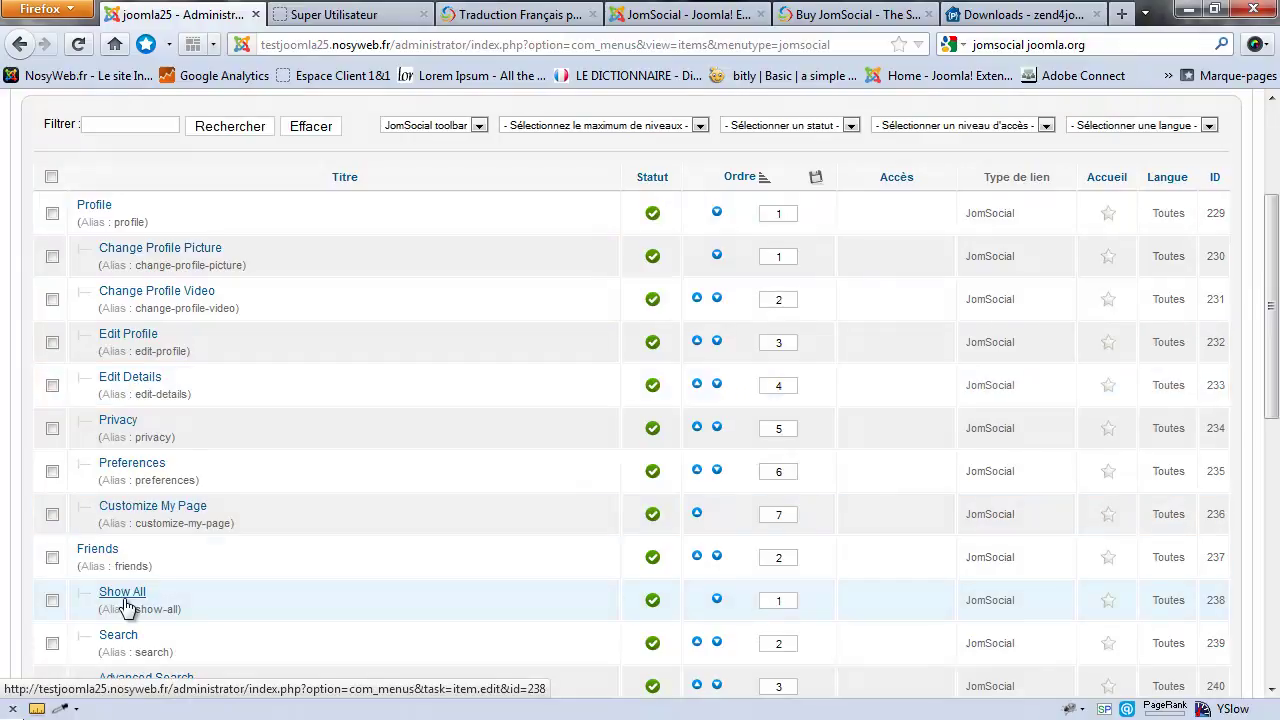
{"action": "scroll", "coordinate": [120, 600], "scroll_direction": "down", "scroll_amount": 2}
{"action": "scroll", "coordinate": [133, 255], "scroll_direction": "up", "scroll_amount": 2}
{"action": "scroll", "coordinate": [160, 385], "scroll_direction": "down", "scroll_amount": 6}
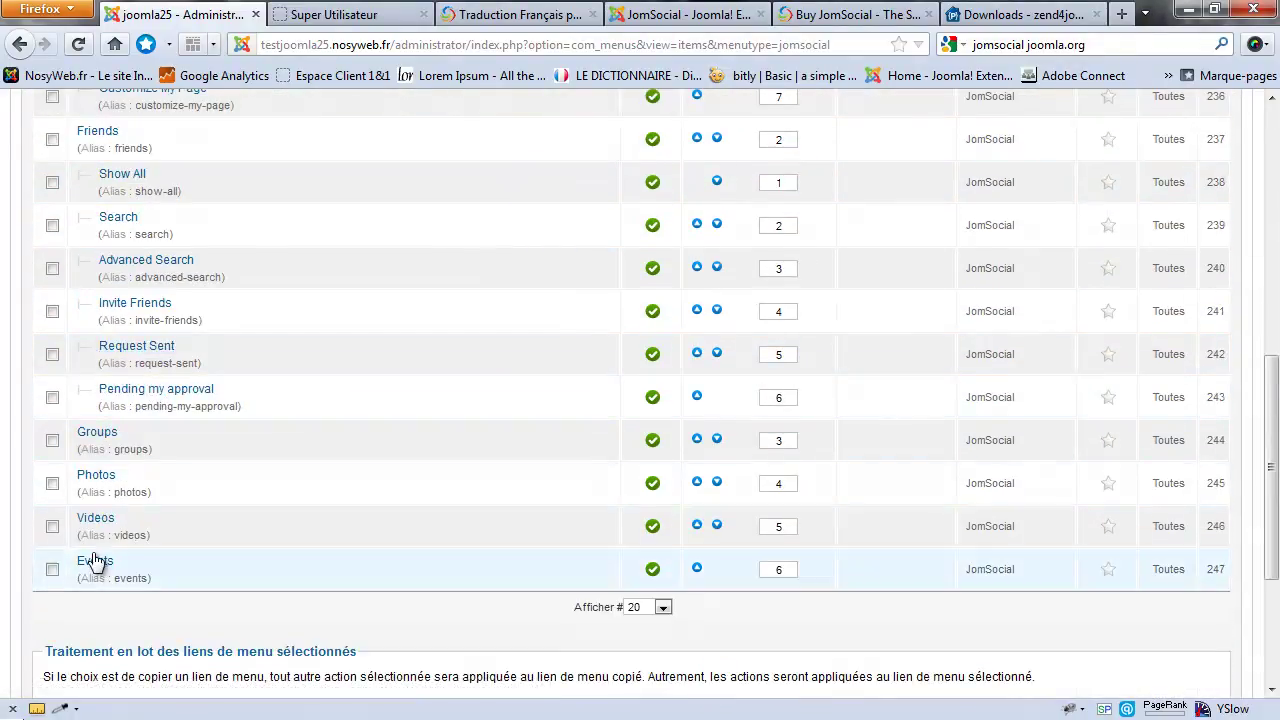
{"action": "left_click", "coordinate": [330, 15]}
{"action": "mouse_move", "coordinate": [243, 197]}
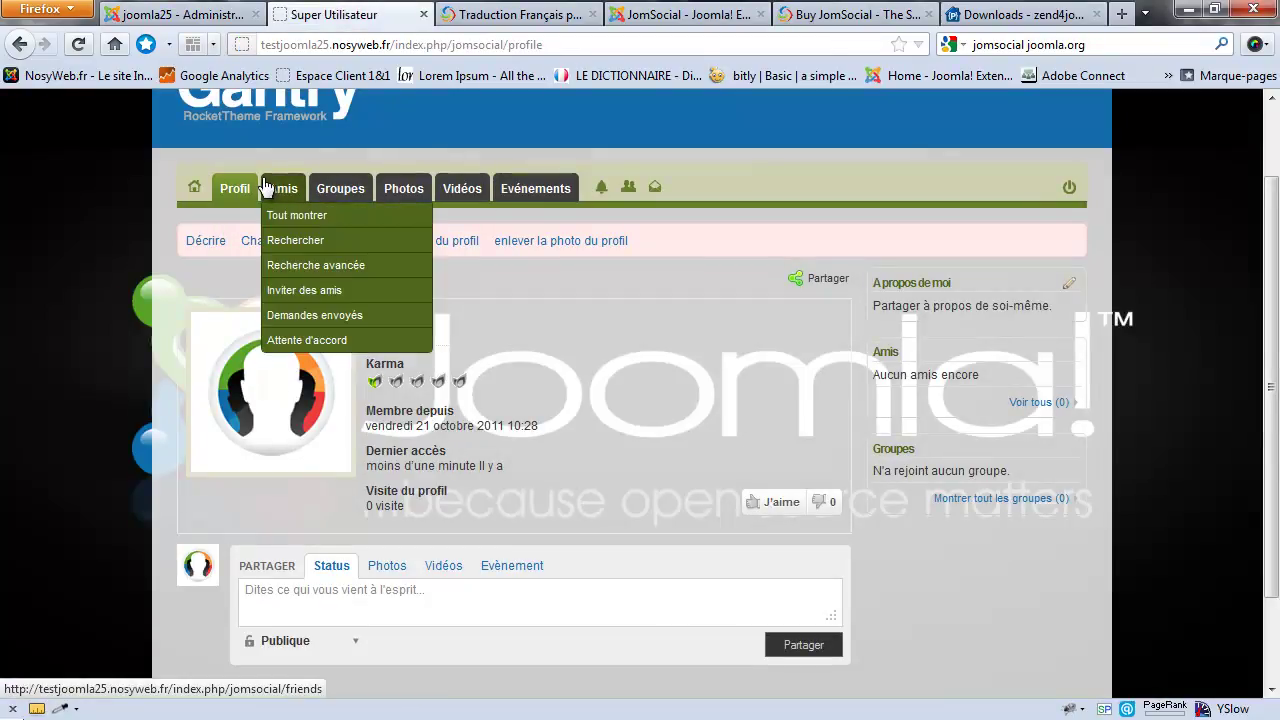
{"action": "left_click", "coordinate": [180, 15]}
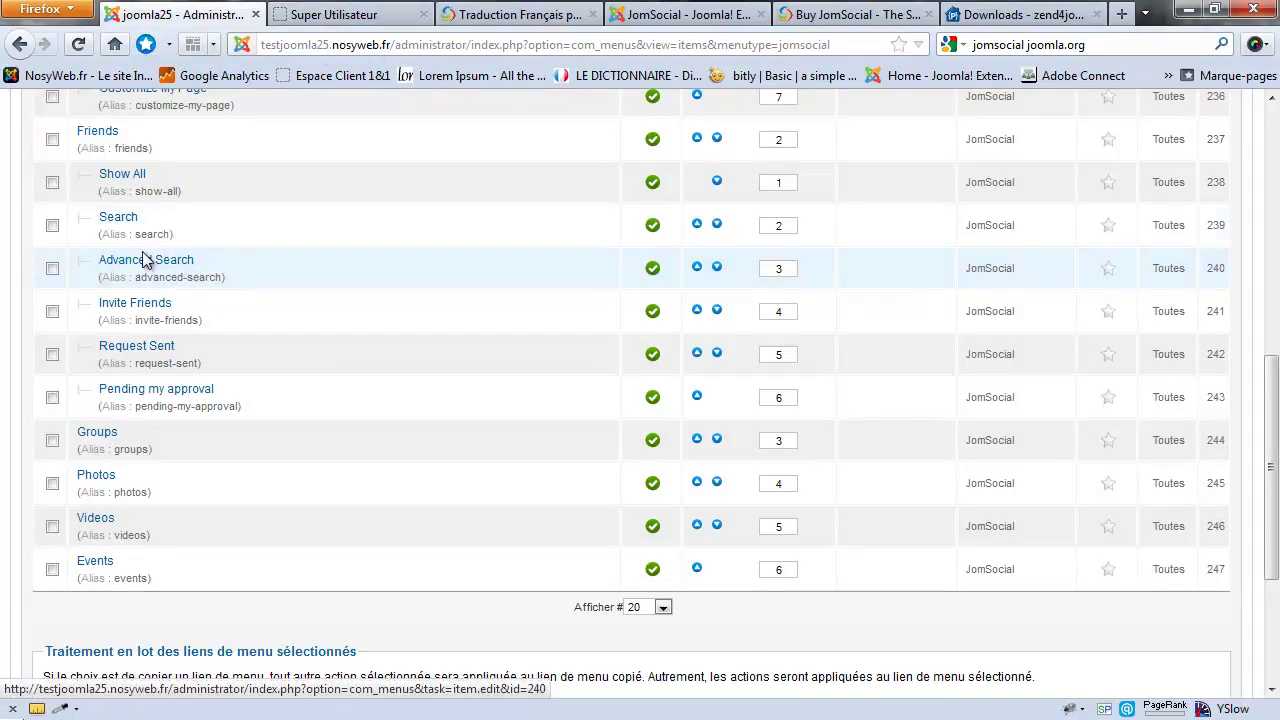
{"action": "left_click", "coordinate": [395, 14]}
{"action": "mouse_move", "coordinate": [235, 188]}
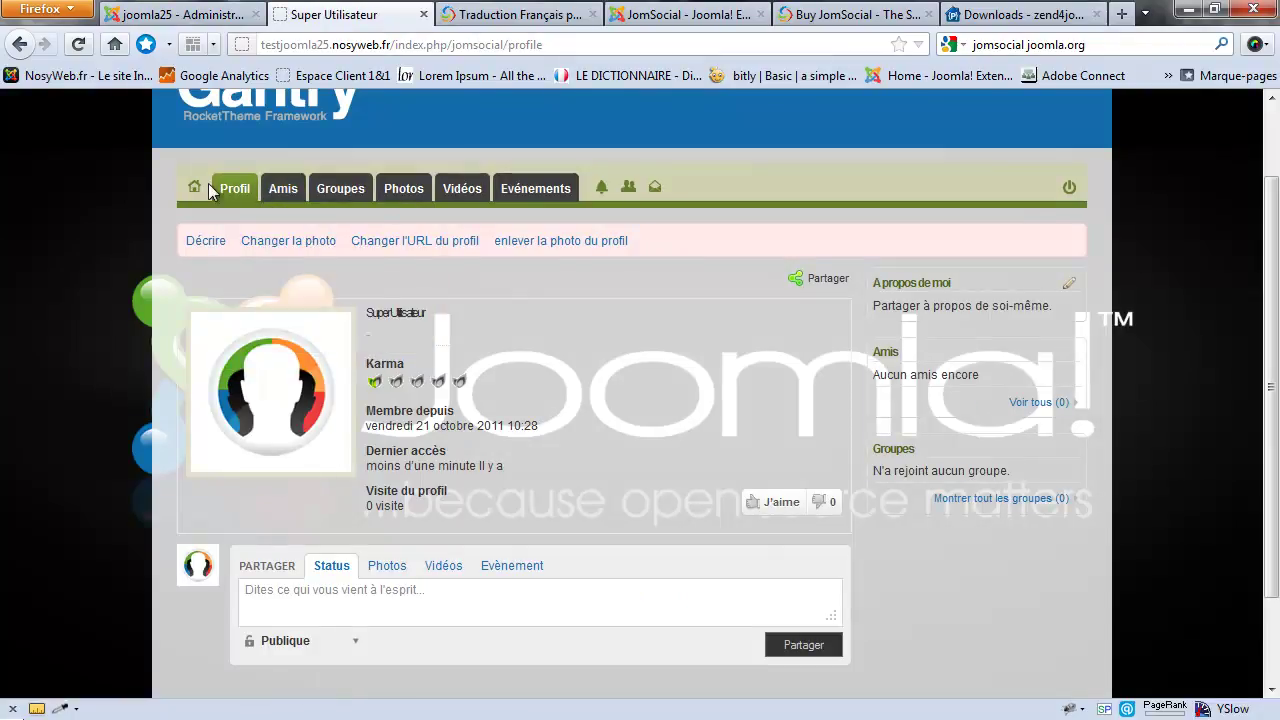
{"action": "left_click", "coordinate": [180, 14]}
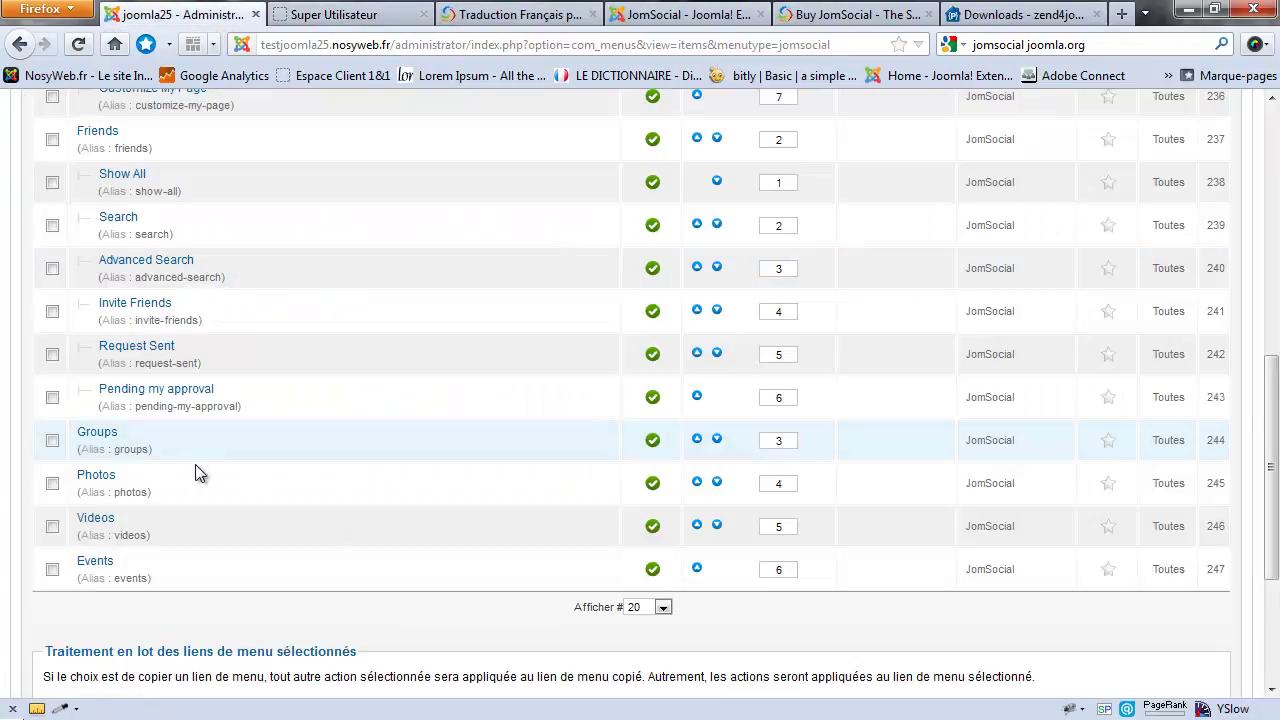
Step: Unpublish the Groups menu item, check the profile page, then republish it so Groupes returns
{"action": "left_click", "coordinate": [652, 440]}
{"action": "left_click", "coordinate": [320, 12]}
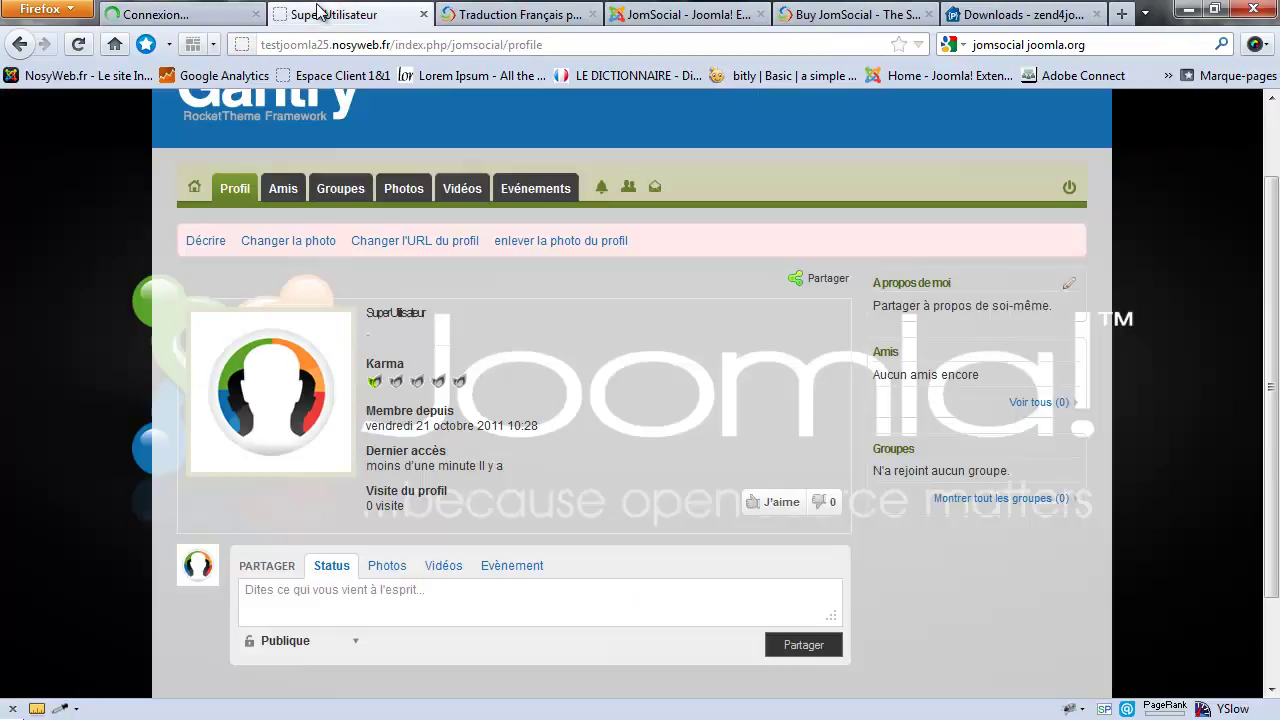
{"action": "key", "text": "F5"}
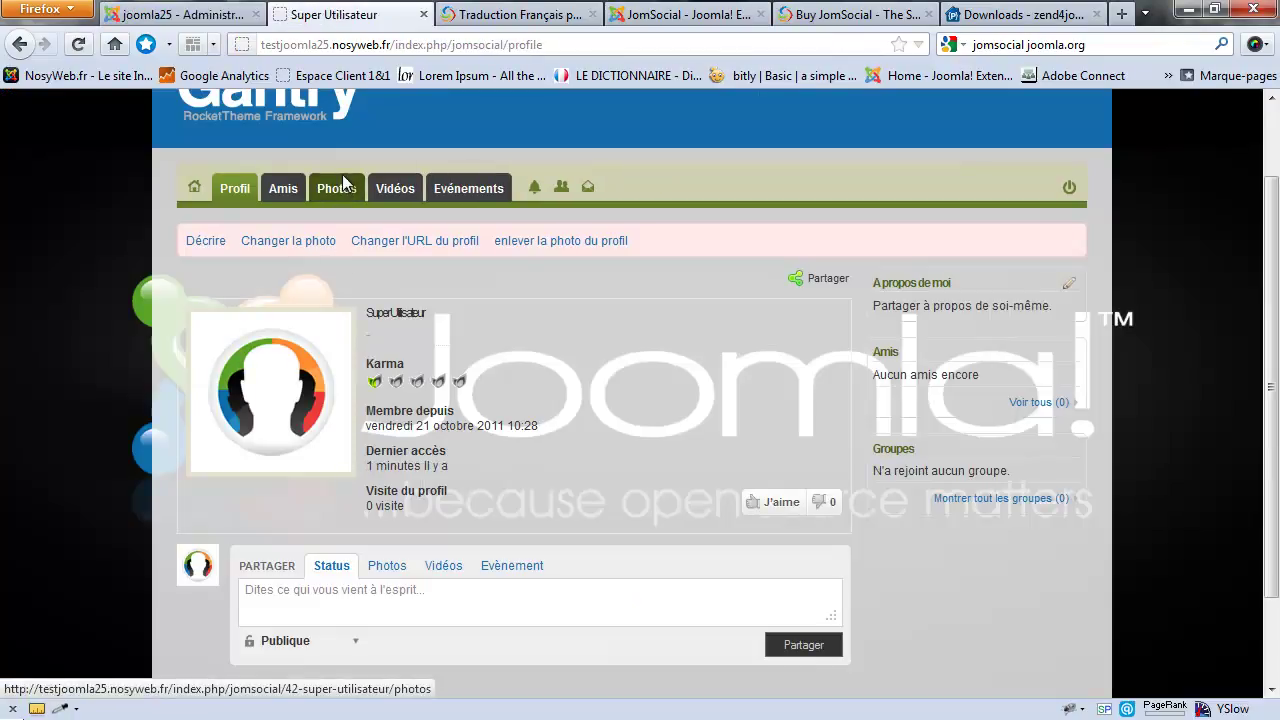
{"action": "left_click", "coordinate": [205, 14]}
{"action": "scroll", "coordinate": [640, 477], "scroll_direction": "down", "scroll_amount": 10}
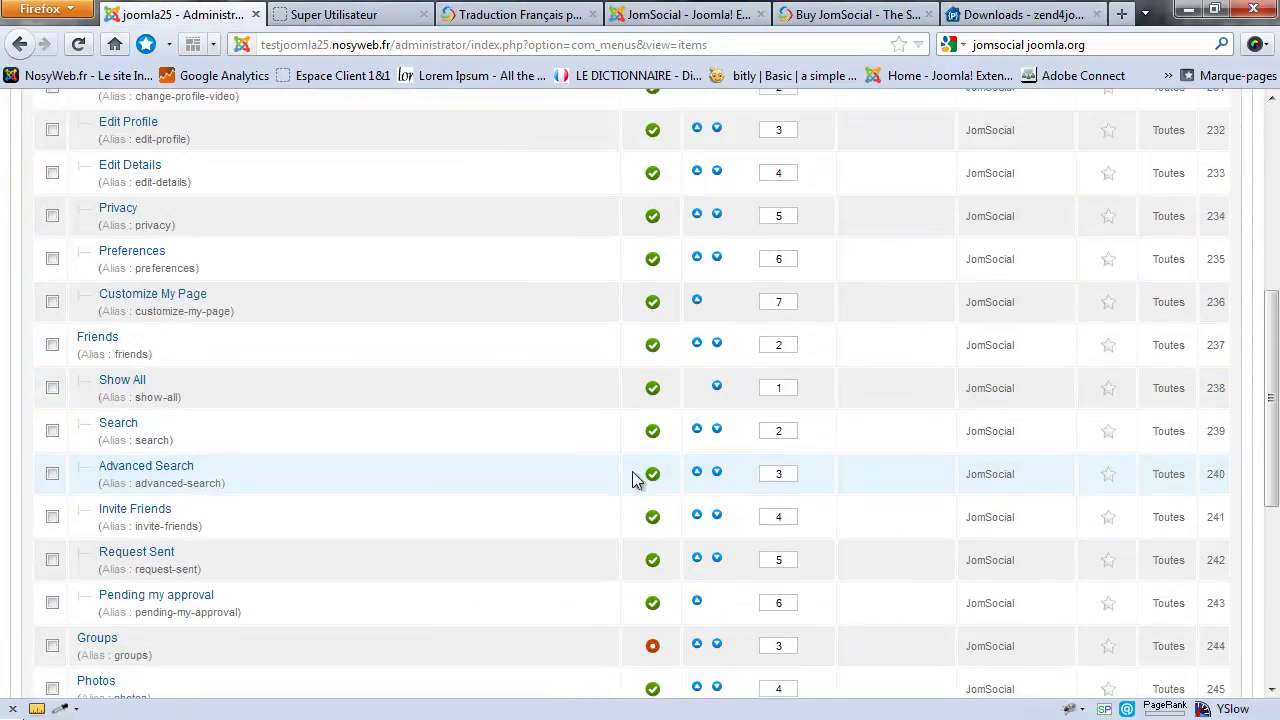
{"action": "left_click", "coordinate": [652, 531]}
{"action": "left_click", "coordinate": [310, 15]}
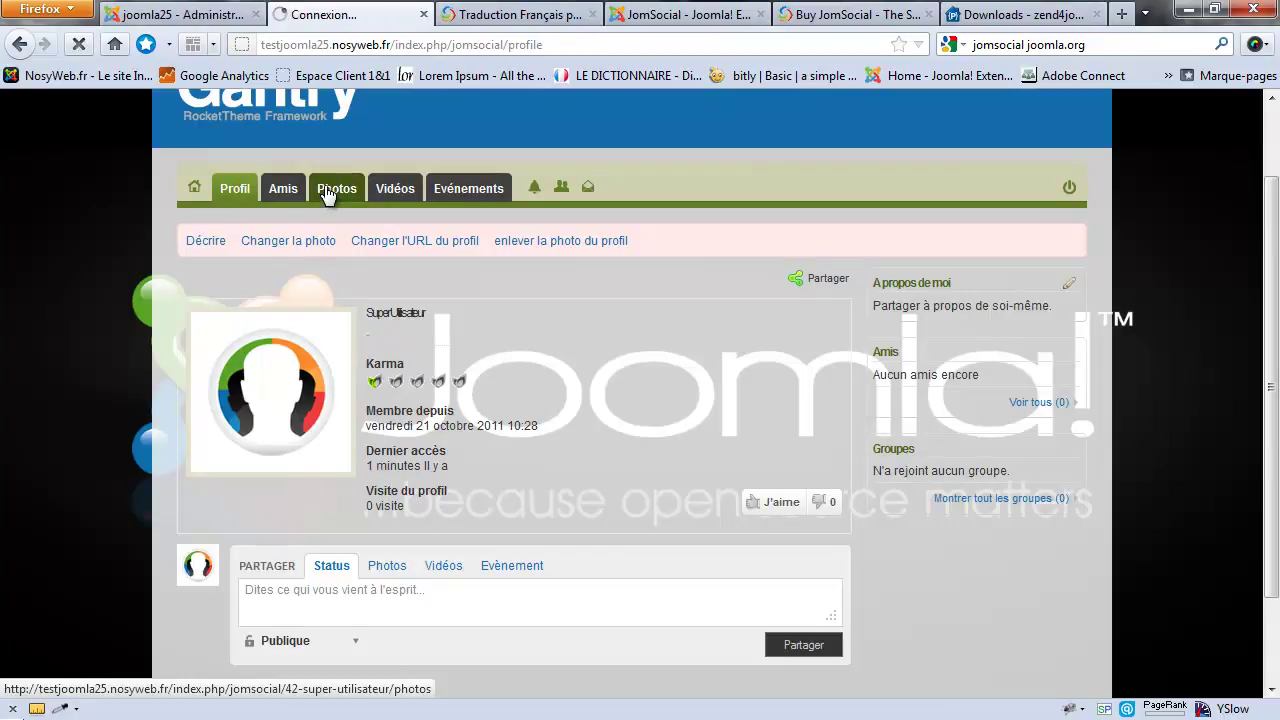
{"action": "key", "text": "F5"}
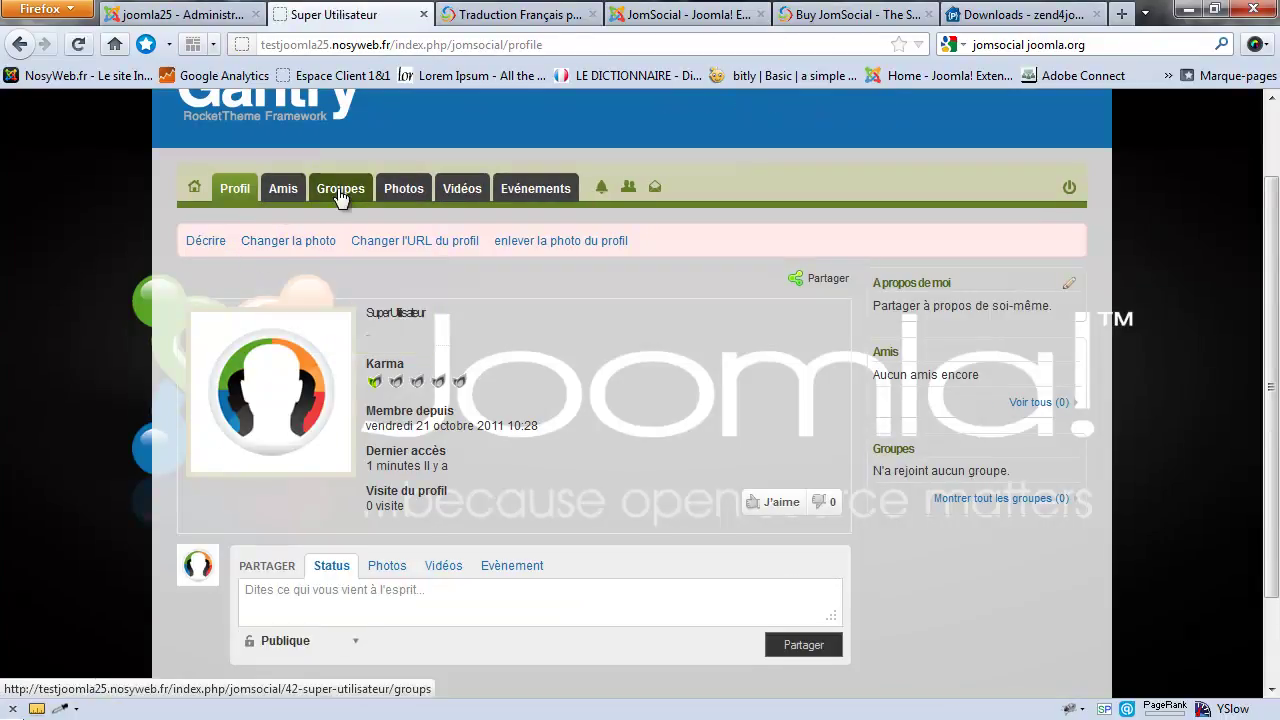
Step: Open Mes Groupes, which lists no groups, and start the Créer un nouveau groupe form
{"action": "left_click", "coordinate": [339, 192]}
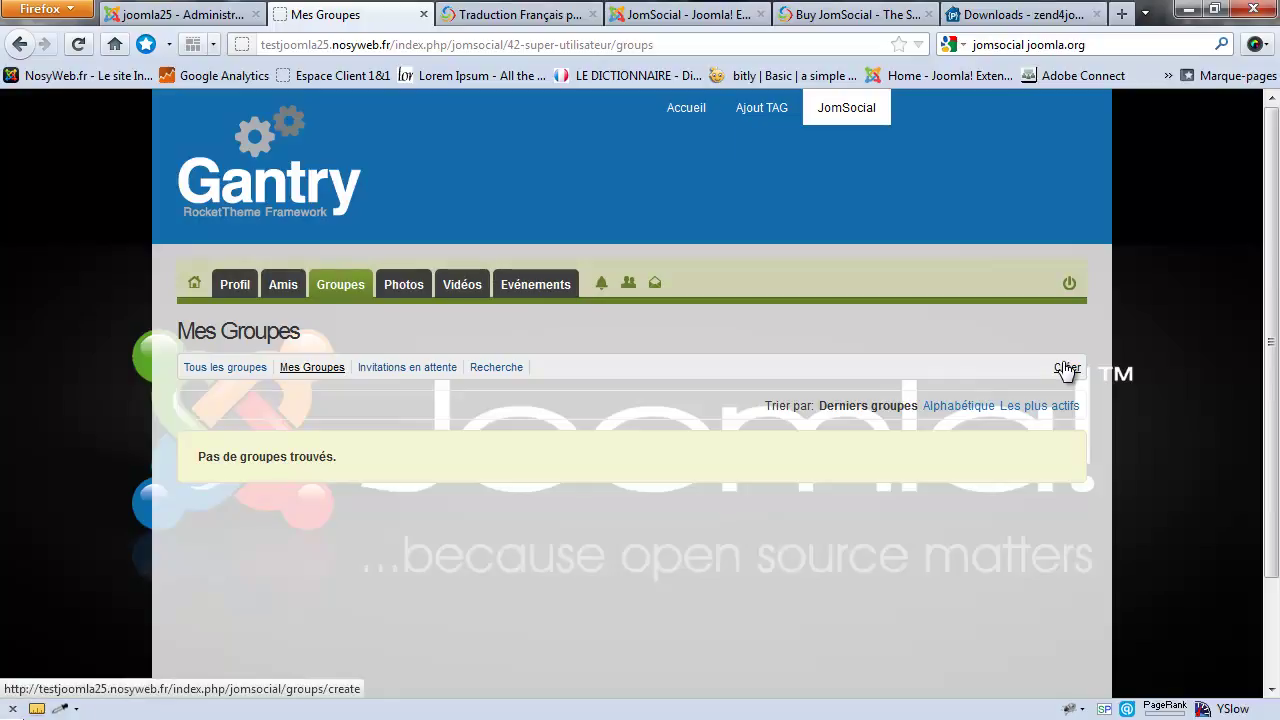
{"action": "left_click", "coordinate": [1067, 369]}
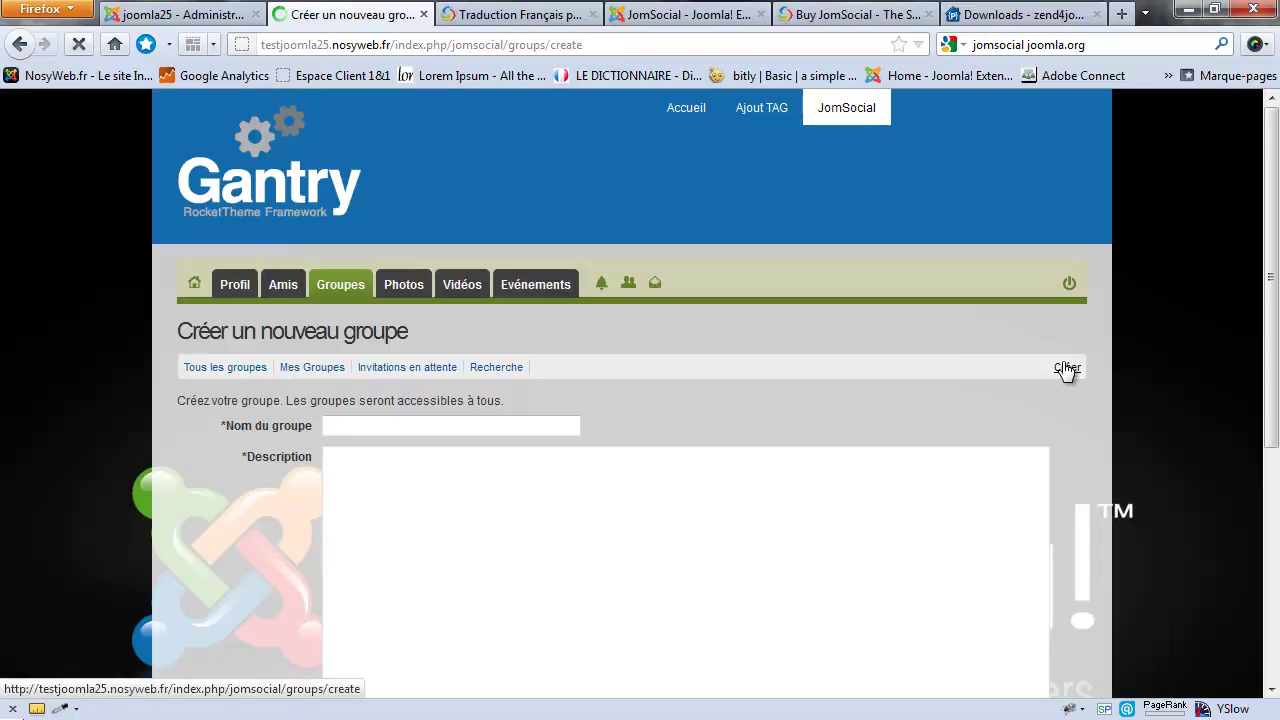
{"action": "scroll", "coordinate": [420, 283], "scroll_direction": "down", "scroll_amount": 3}
Step: Enter the group name LE GROUPE DE JOOMLA and paste it as the description
{"action": "left_click", "coordinate": [406, 272]}
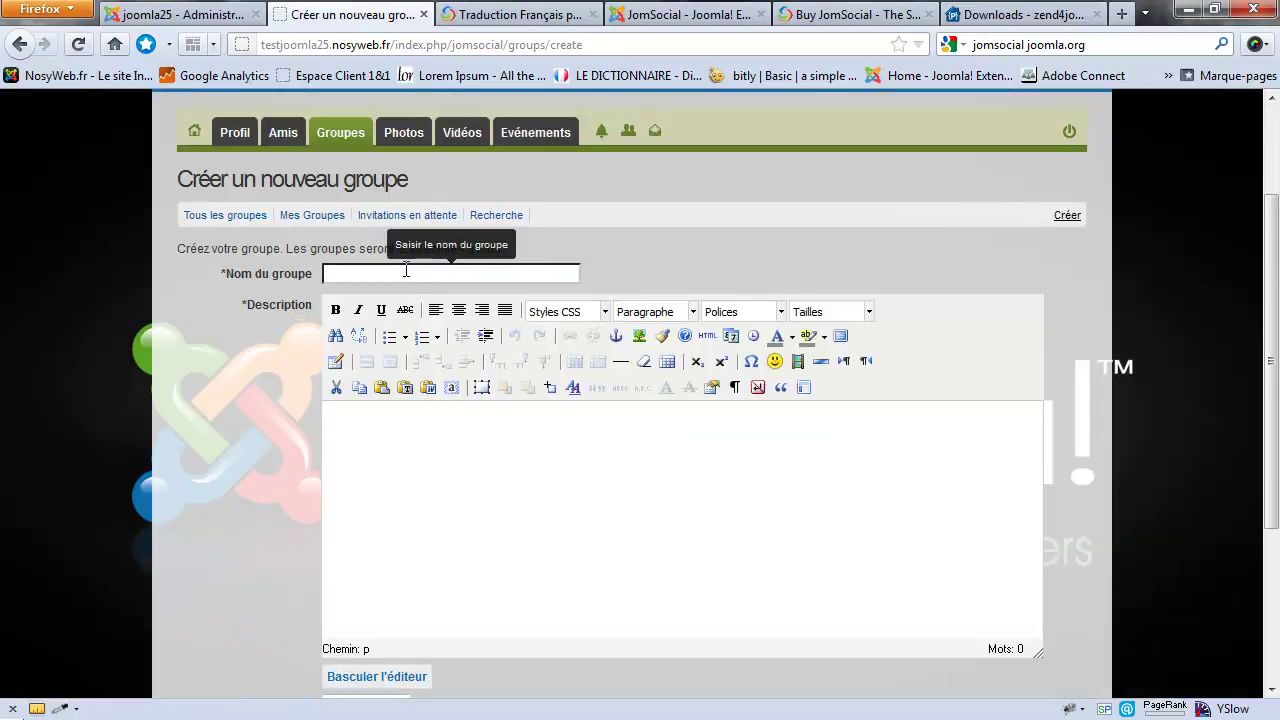
{"action": "type", "text": "LE GROUPE DE JOOMLA"}
{"action": "left_click_drag", "start_coordinate": [494, 276], "coordinate": [266, 263]}
{"action": "key", "text": "ctrl+c"}
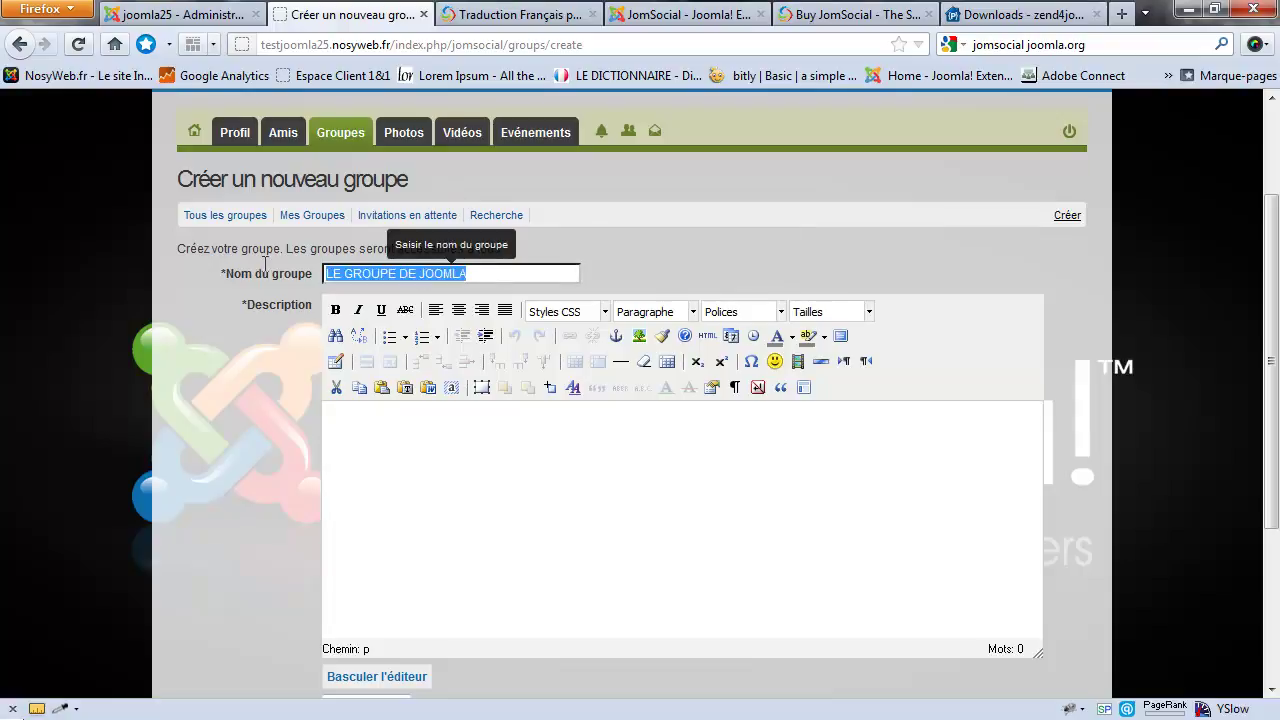
{"action": "left_click", "coordinate": [366, 457]}
{"action": "key", "text": "ctrl+v"}
Step: Check the category choices, keeping Automotive as the group category
{"action": "scroll", "coordinate": [309, 409], "scroll_direction": "down", "scroll_amount": 4}
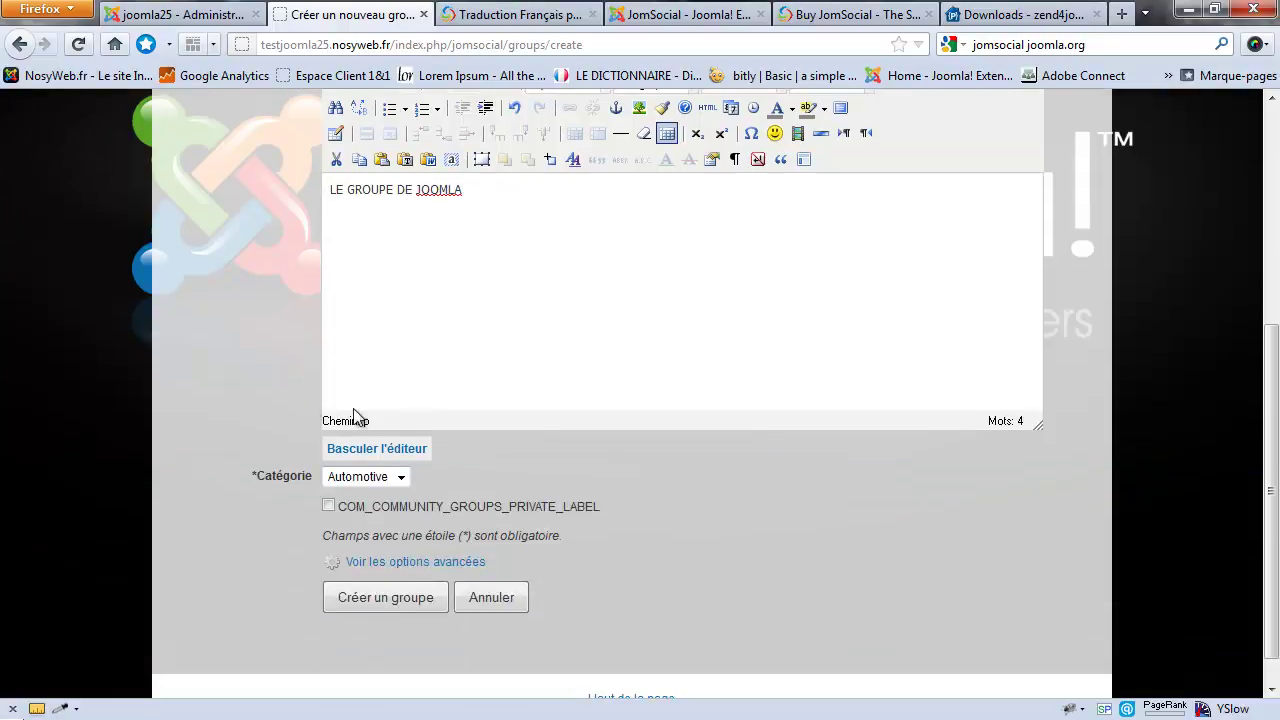
{"action": "left_click", "coordinate": [380, 478]}
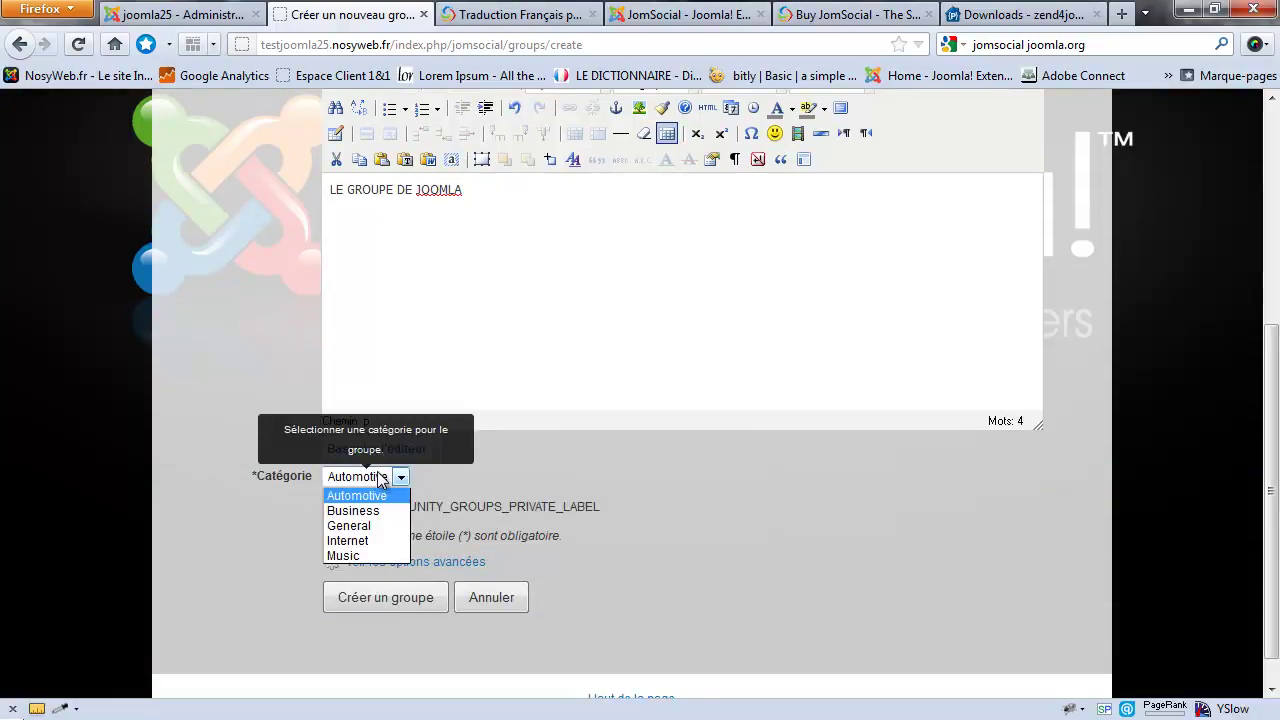
{"action": "left_click", "coordinate": [485, 457]}
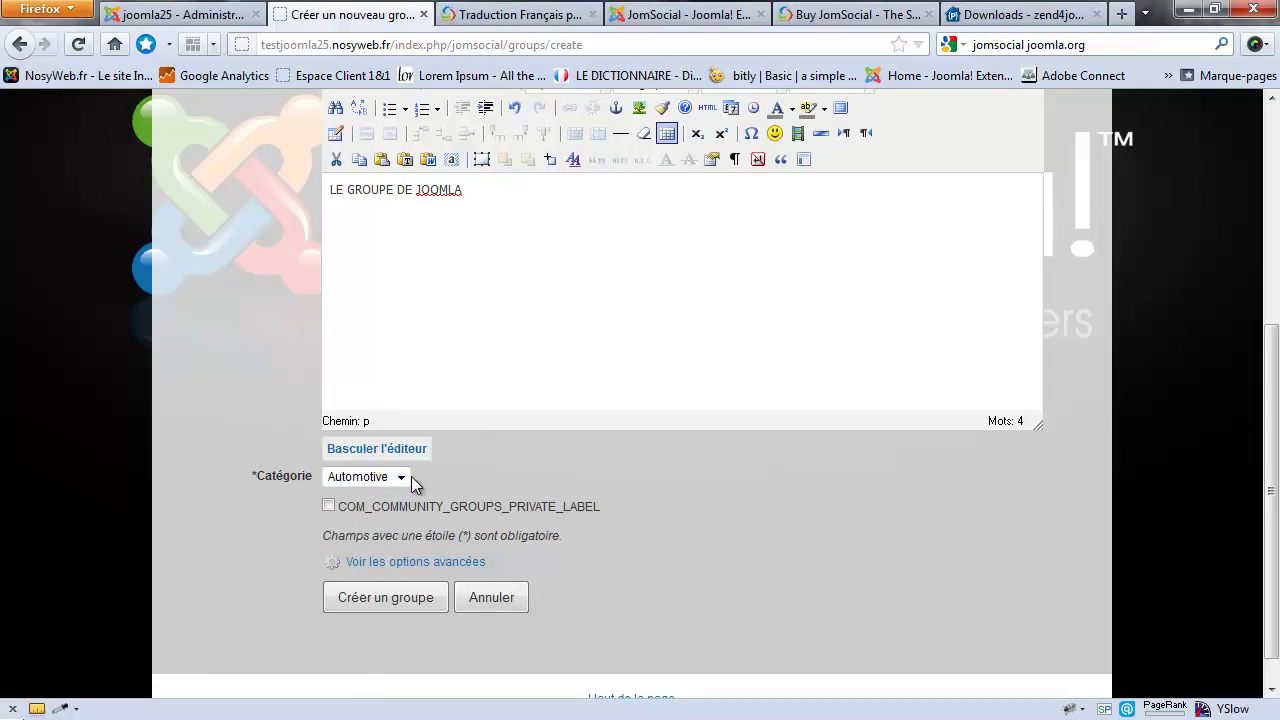
{"action": "left_click", "coordinate": [384, 480]}
{"action": "left_click", "coordinate": [511, 418]}
{"action": "scroll", "coordinate": [630, 250], "scroll_direction": "up", "scroll_amount": 2}
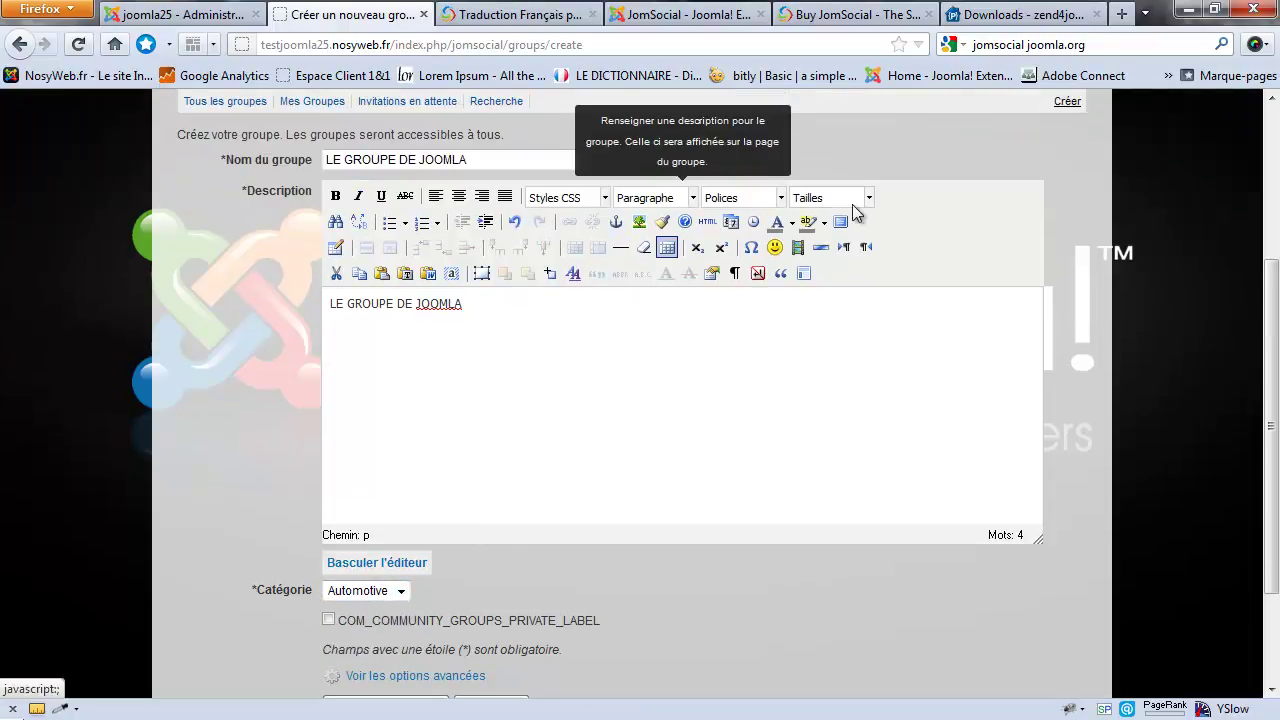
{"action": "left_click", "coordinate": [335, 195]}
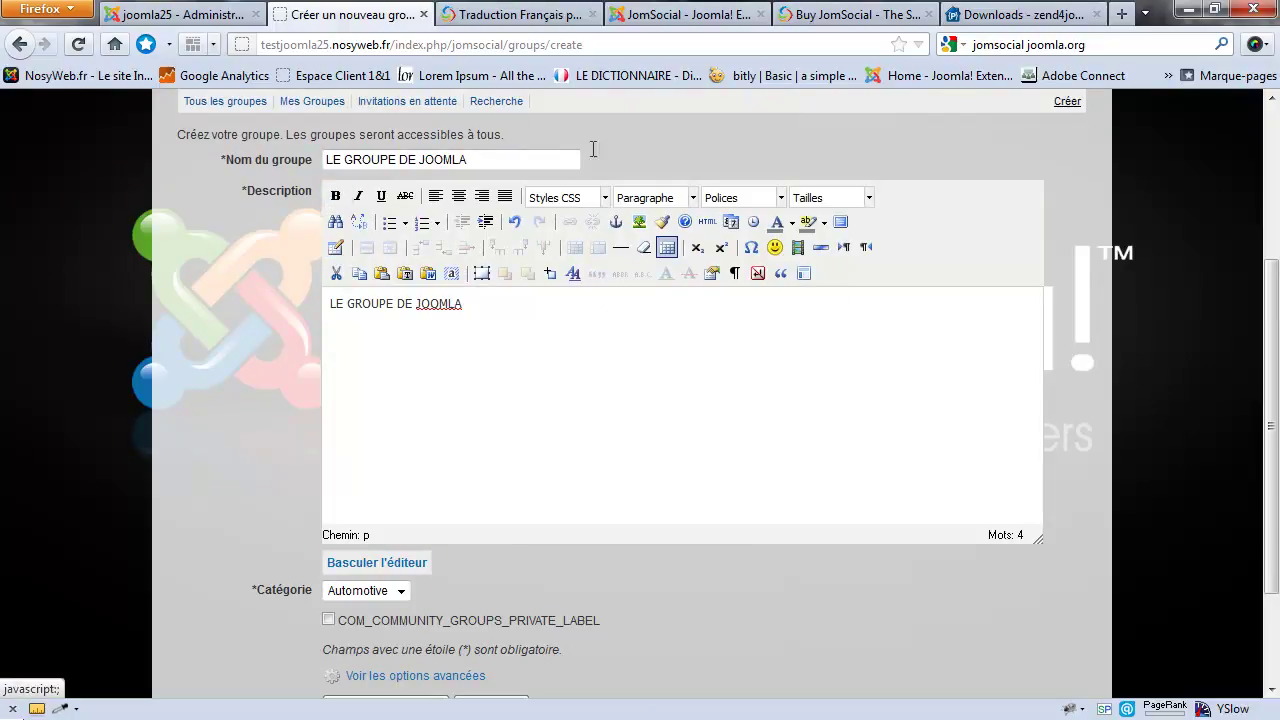
Step: Open the description's image insertion settings and dismiss them without adding an image
{"action": "scroll", "coordinate": [357, 400], "scroll_direction": "down", "scroll_amount": 3}
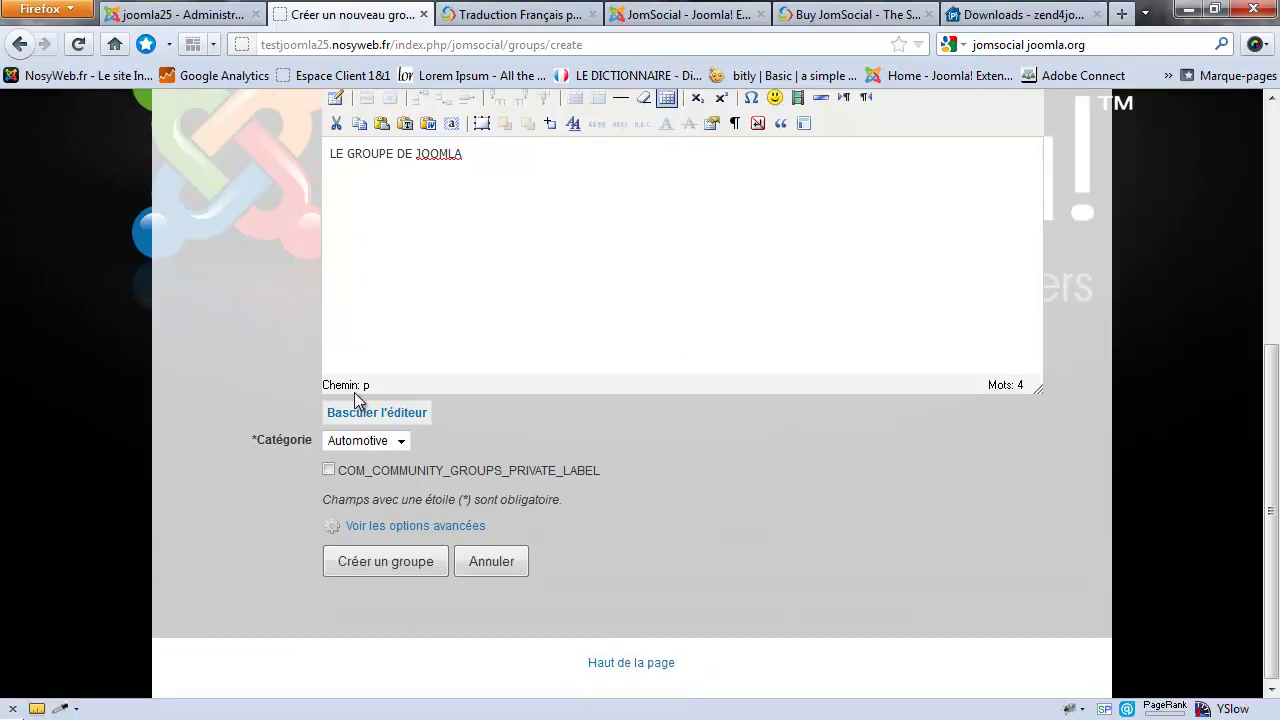
{"action": "scroll", "coordinate": [832, 269], "scroll_direction": "up", "scroll_amount": 1}
{"action": "scroll", "coordinate": [832, 269], "scroll_direction": "down", "scroll_amount": 1}
{"action": "scroll", "coordinate": [814, 320], "scroll_direction": "up", "scroll_amount": 2}
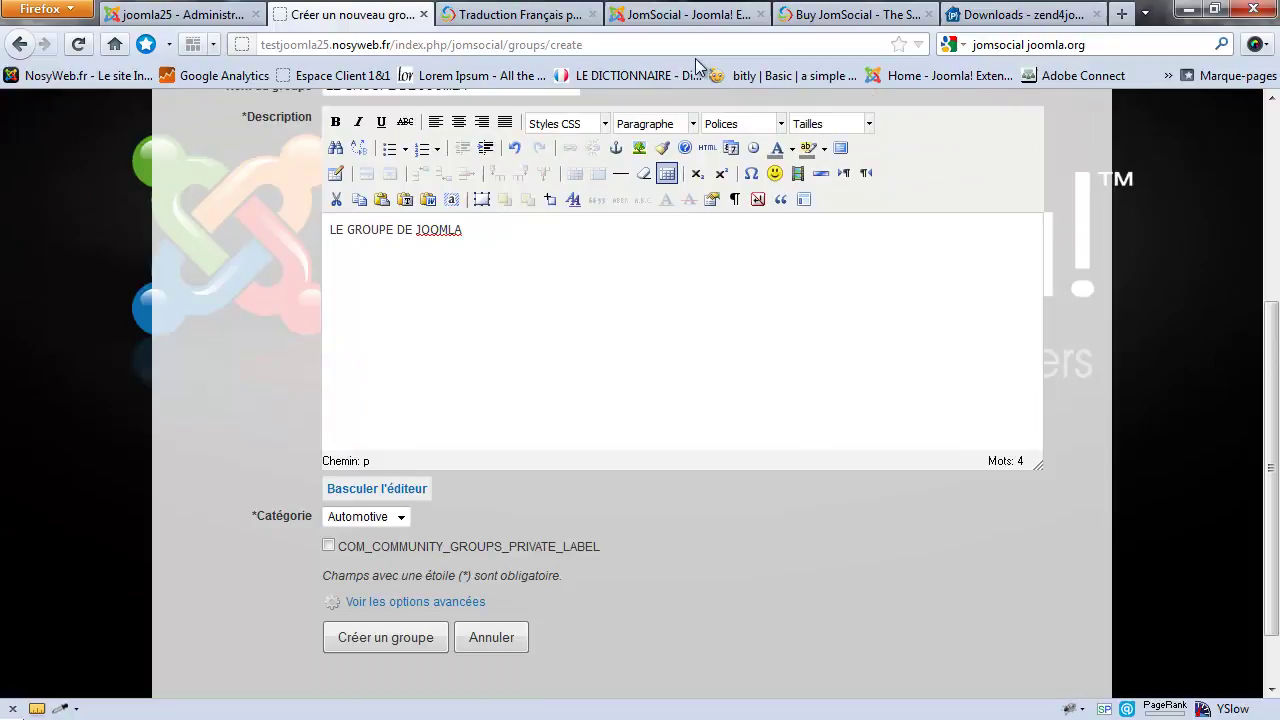
{"action": "left_click", "coordinate": [640, 147]}
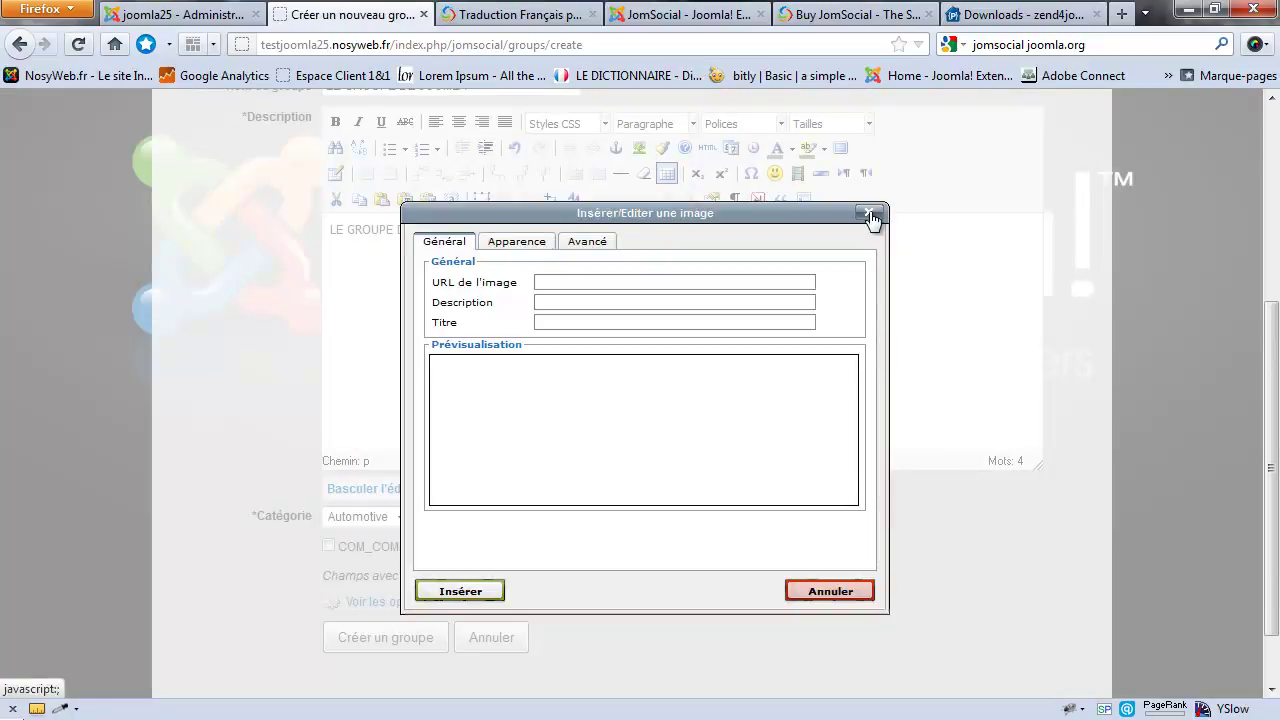
{"action": "left_click", "coordinate": [869, 214]}
{"action": "scroll", "coordinate": [568, 360], "scroll_direction": "down", "scroll_amount": 1}
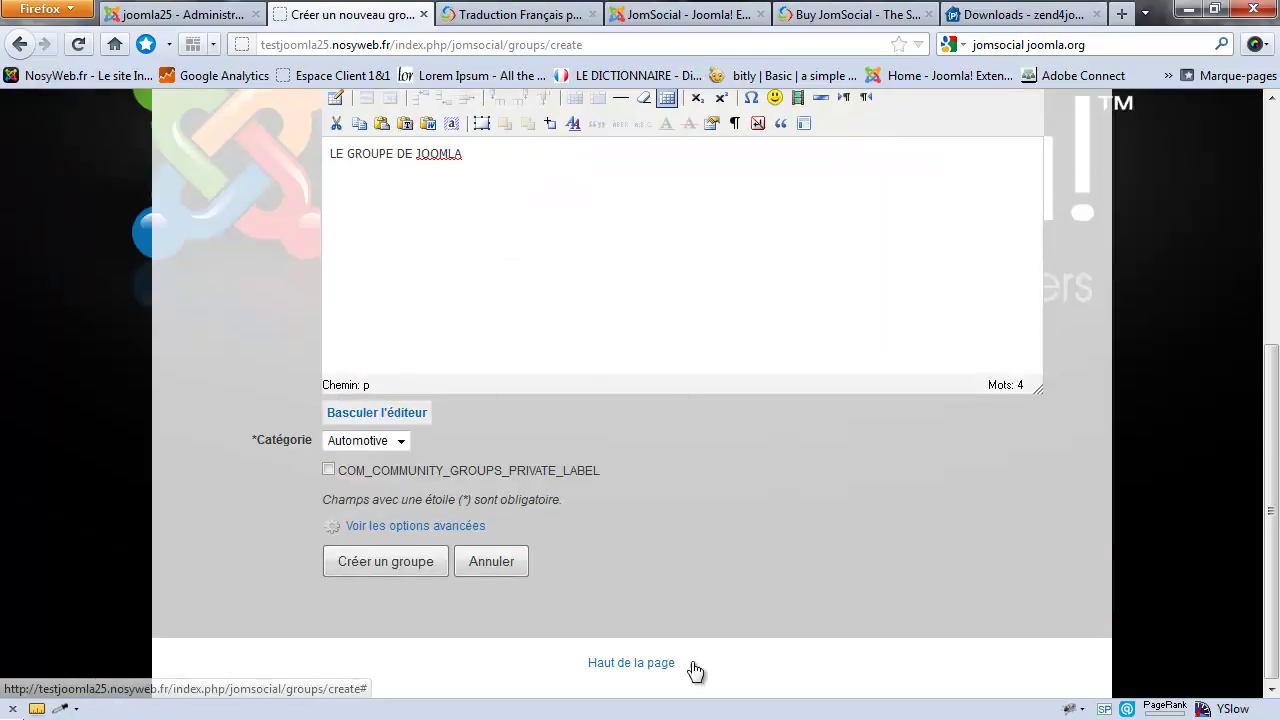
Step: Tick the private-group option so joining requires approval
{"action": "left_click_drag", "start_coordinate": [608, 470], "coordinate": [368, 475]}
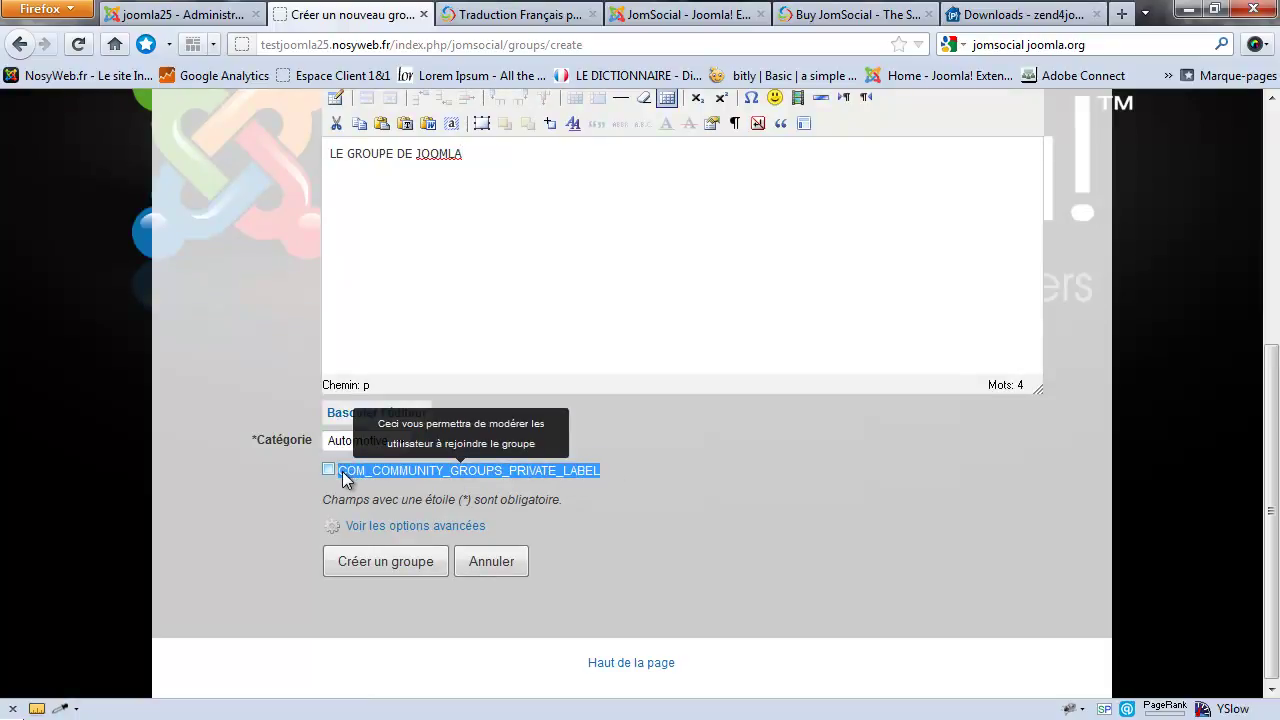
{"action": "left_click", "coordinate": [659, 473]}
{"action": "left_click_drag", "start_coordinate": [604, 468], "coordinate": [343, 472]}
{"action": "left_click", "coordinate": [367, 478]}
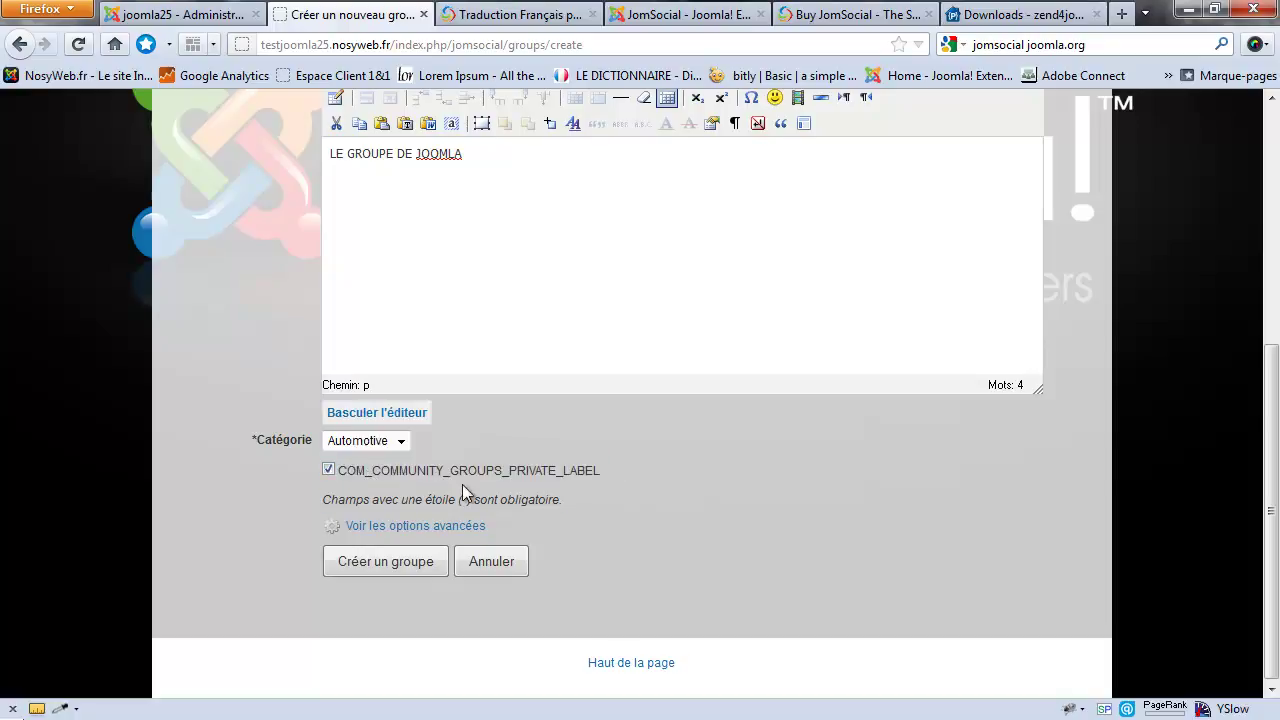
{"action": "left_click_drag", "start_coordinate": [337, 476], "coordinate": [633, 481]}
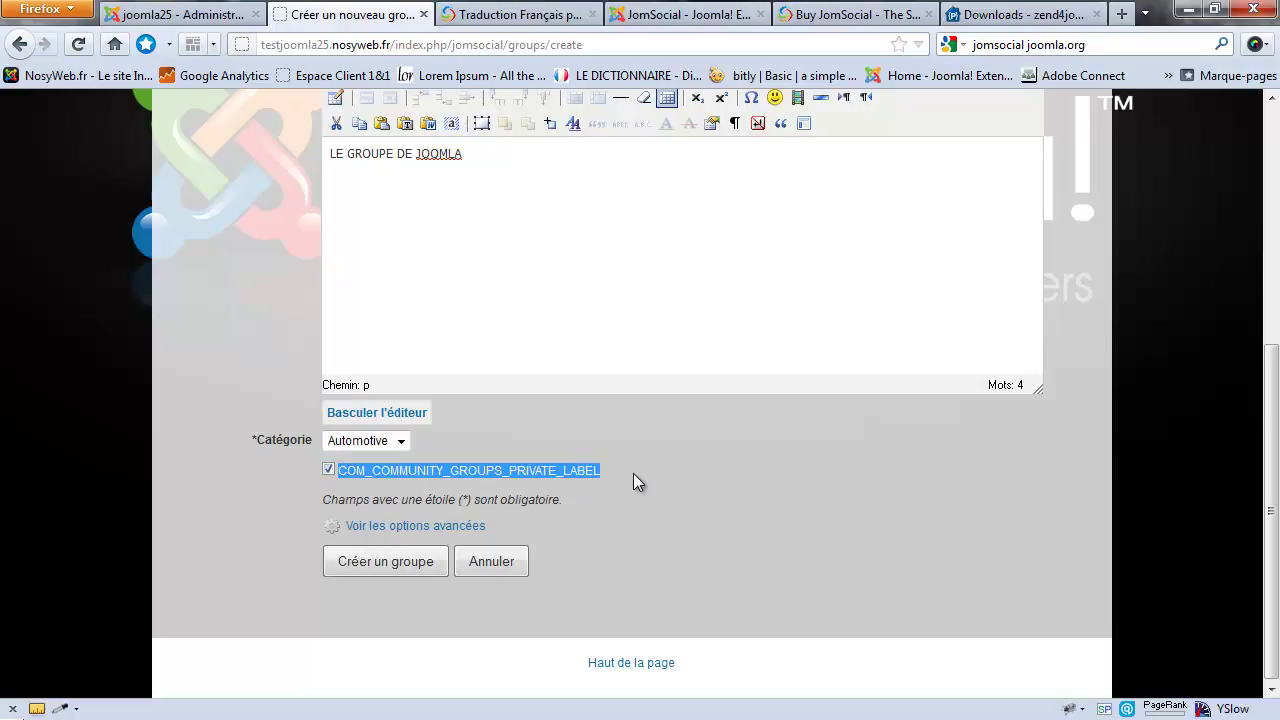
{"action": "left_click", "coordinate": [633, 473]}
Step: Untick the private option, reveal the advanced options, and create LE GROUPE DE JOOMLA
{"action": "left_click", "coordinate": [328, 469]}
{"action": "left_click", "coordinate": [377, 528]}
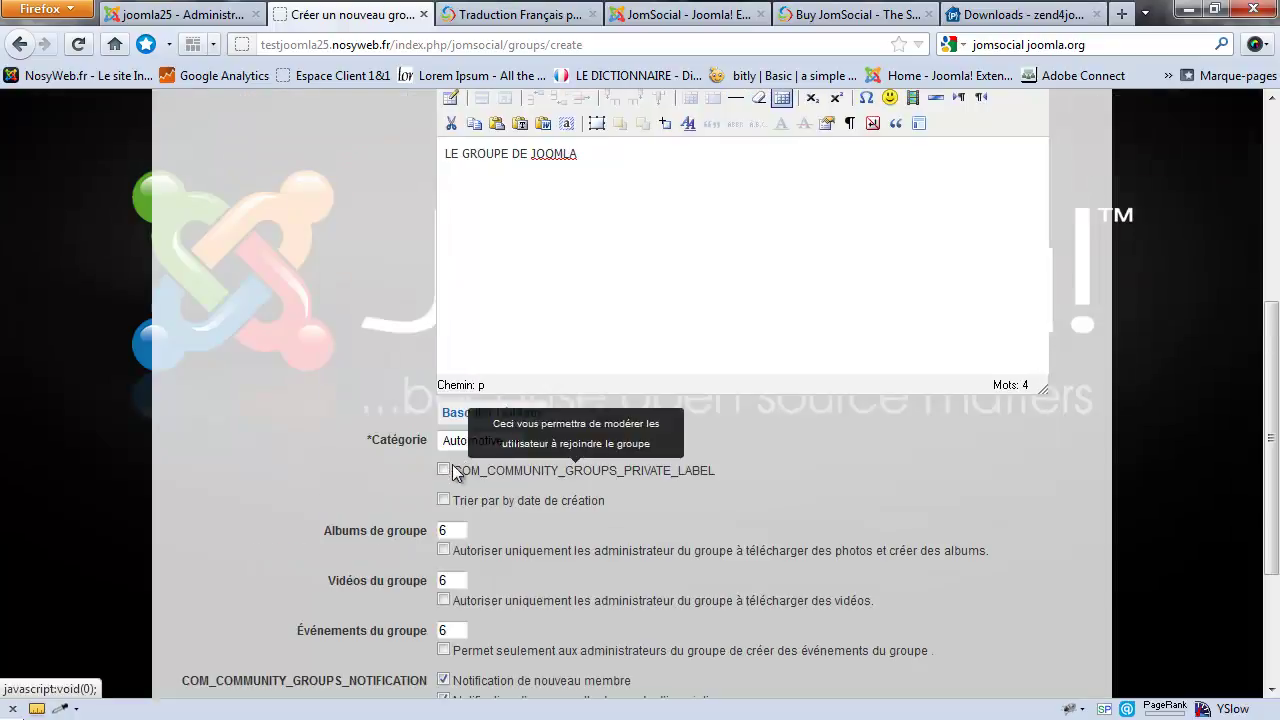
{"action": "scroll", "coordinate": [480, 470], "scroll_direction": "down", "scroll_amount": 3}
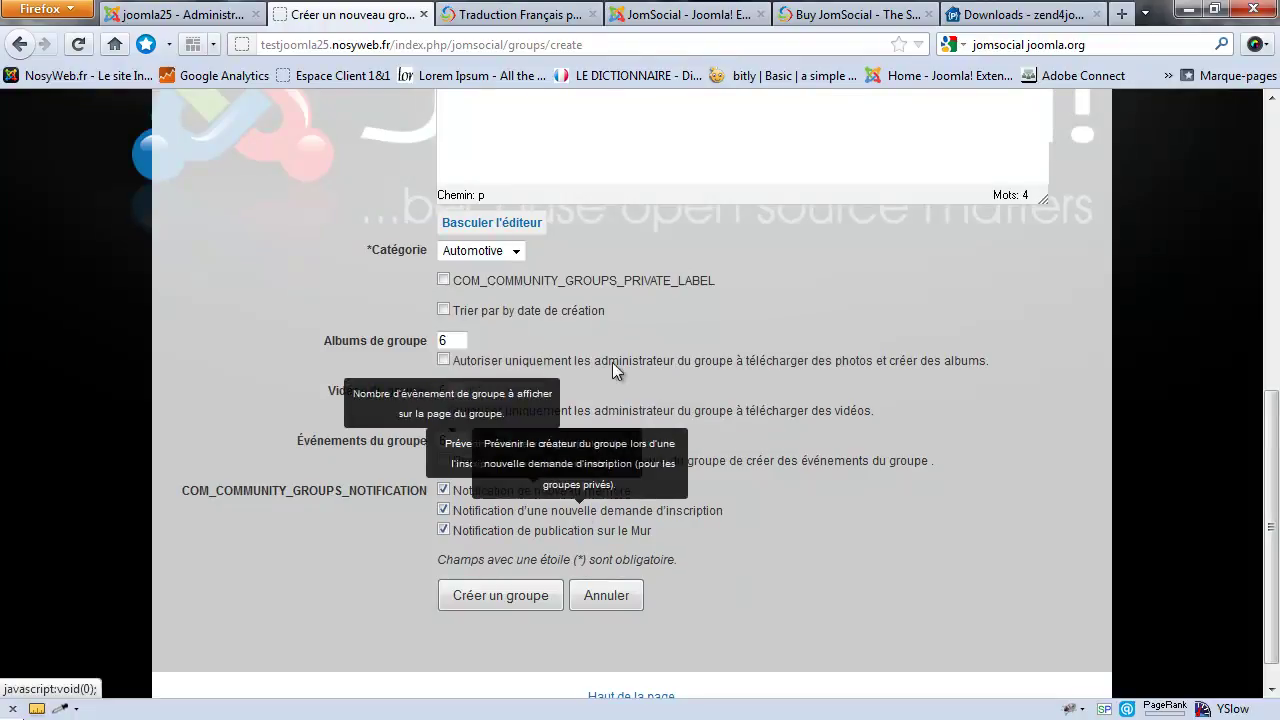
{"action": "left_click", "coordinate": [510, 598]}
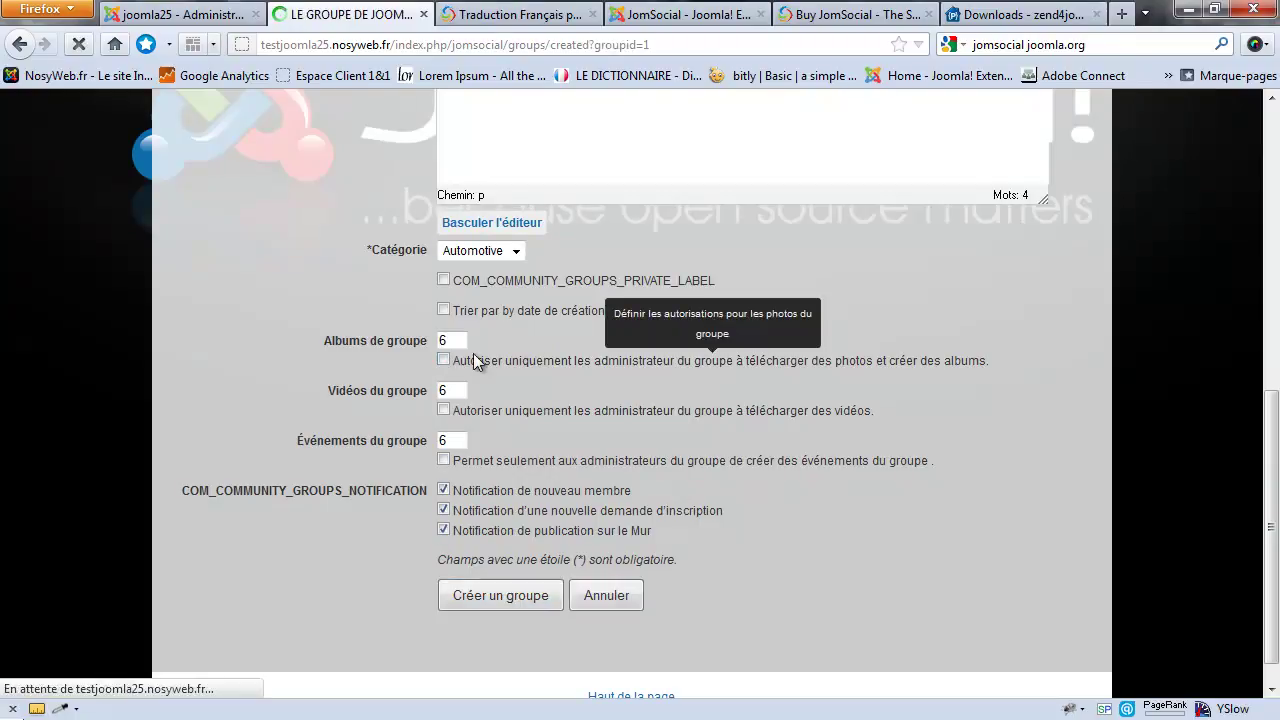
{"action": "scroll", "coordinate": [503, 435], "scroll_direction": "down", "scroll_amount": 3}
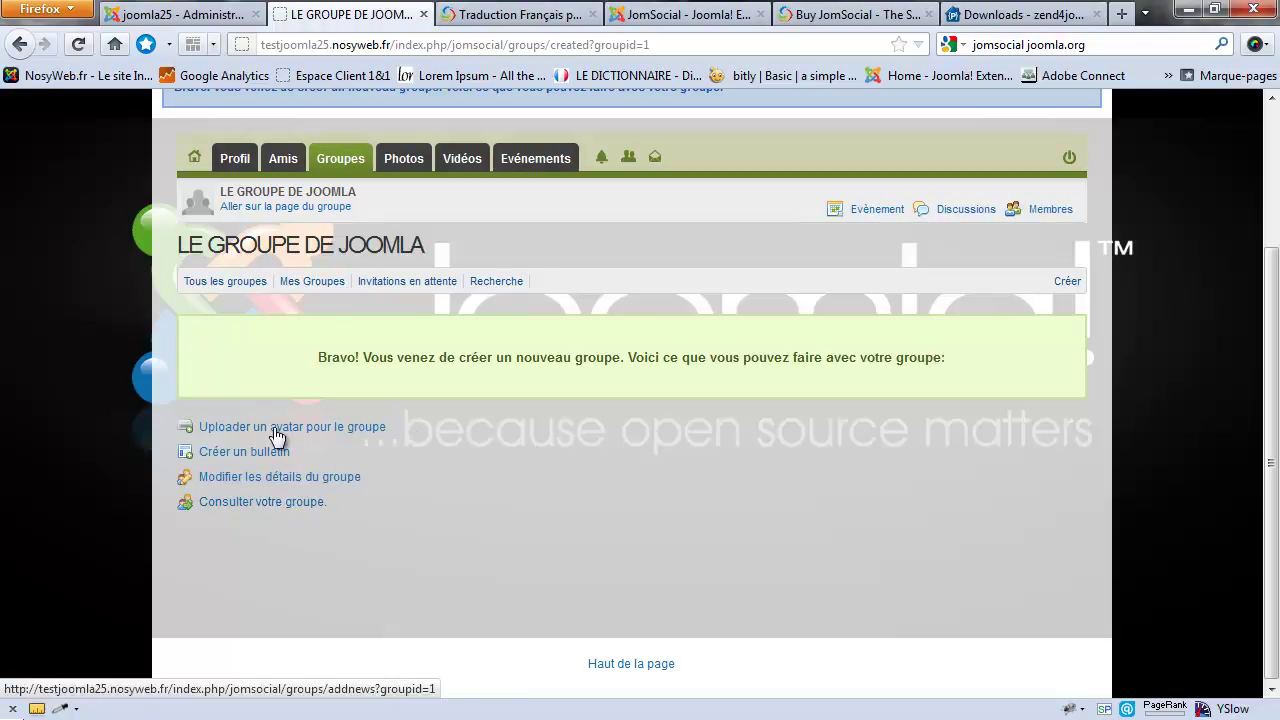
Step: Open LE GROUPE DE JOOMLA for editing from the administration's groups list and review its description
{"action": "left_click", "coordinate": [203, 14]}
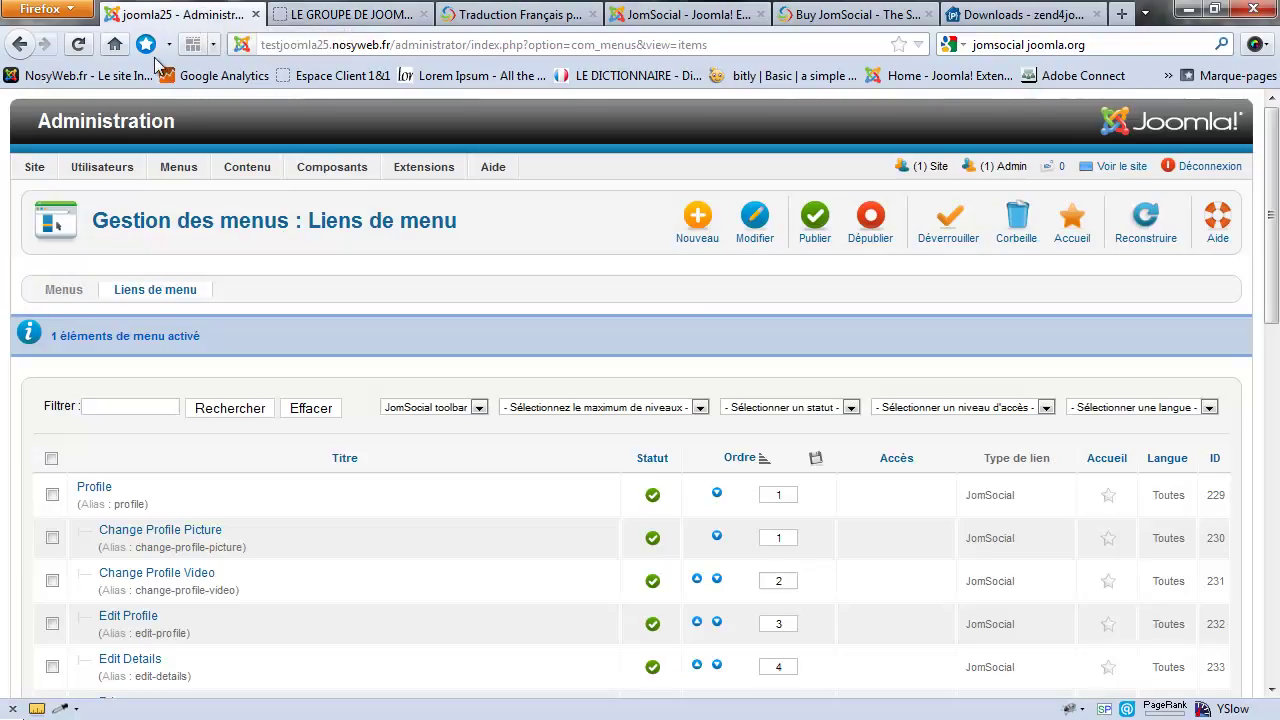
{"action": "mouse_move", "coordinate": [352, 172]}
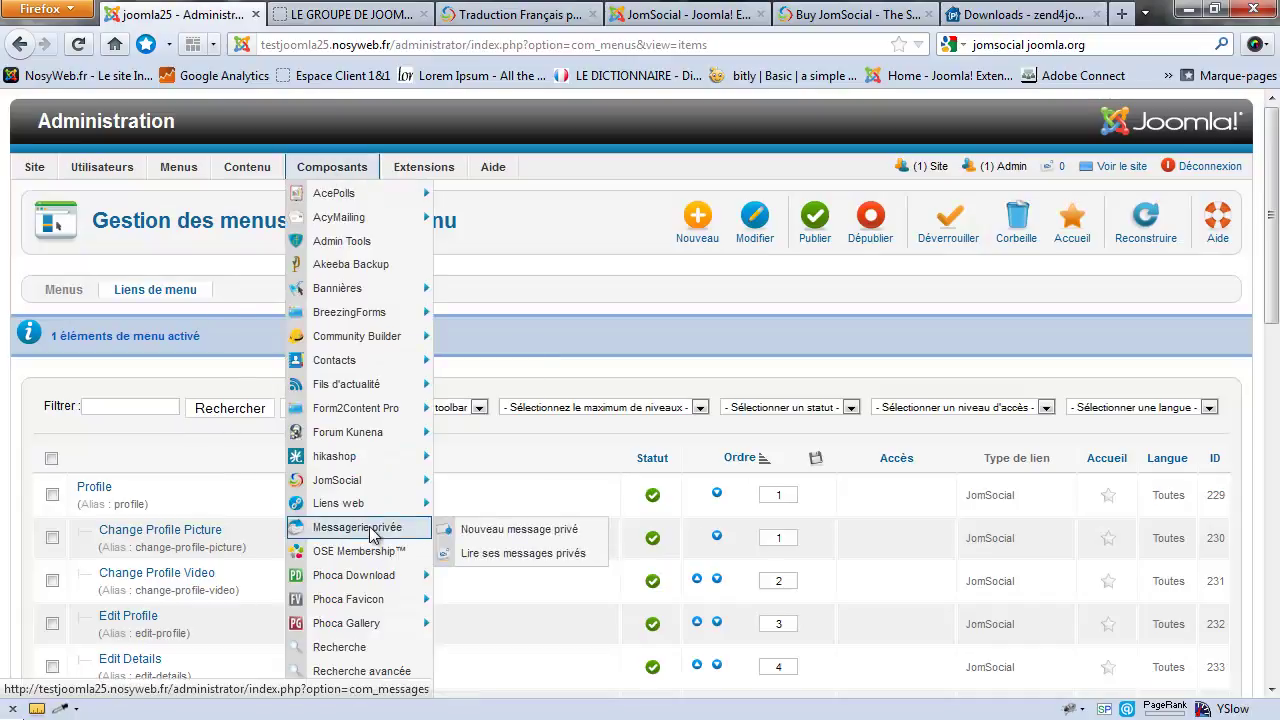
{"action": "mouse_move", "coordinate": [415, 481]}
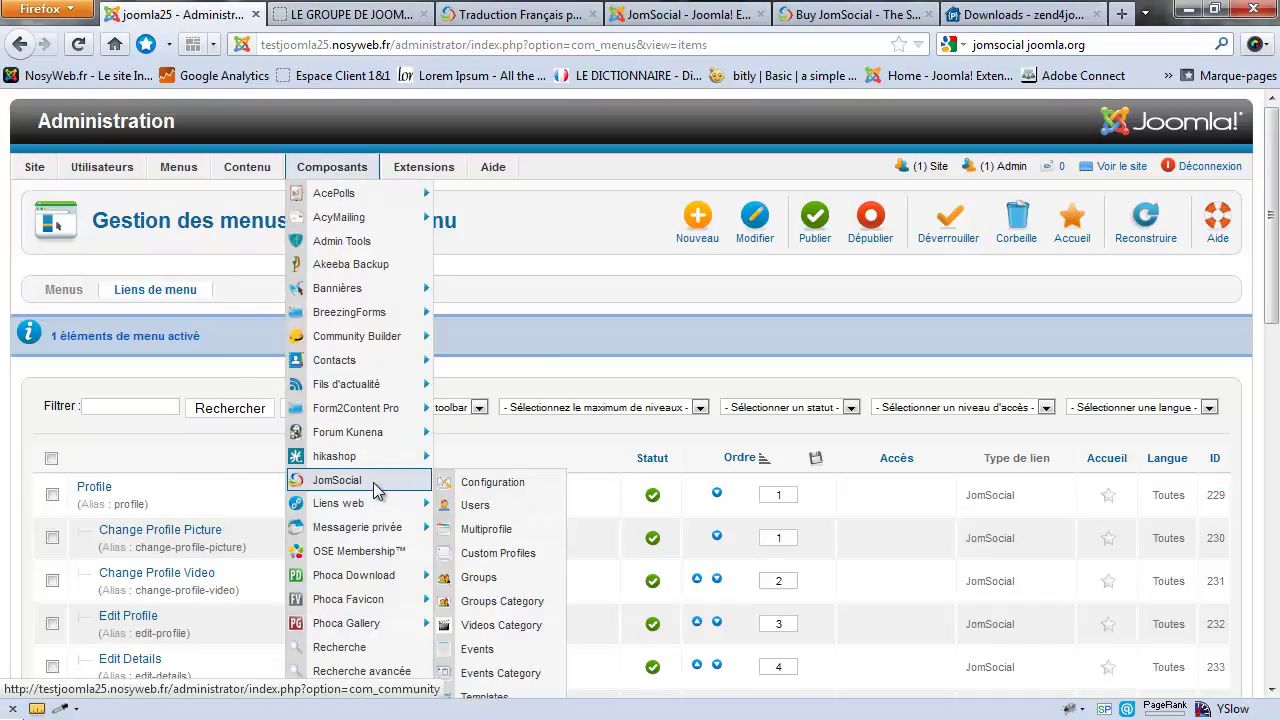
{"action": "left_click", "coordinate": [490, 577]}
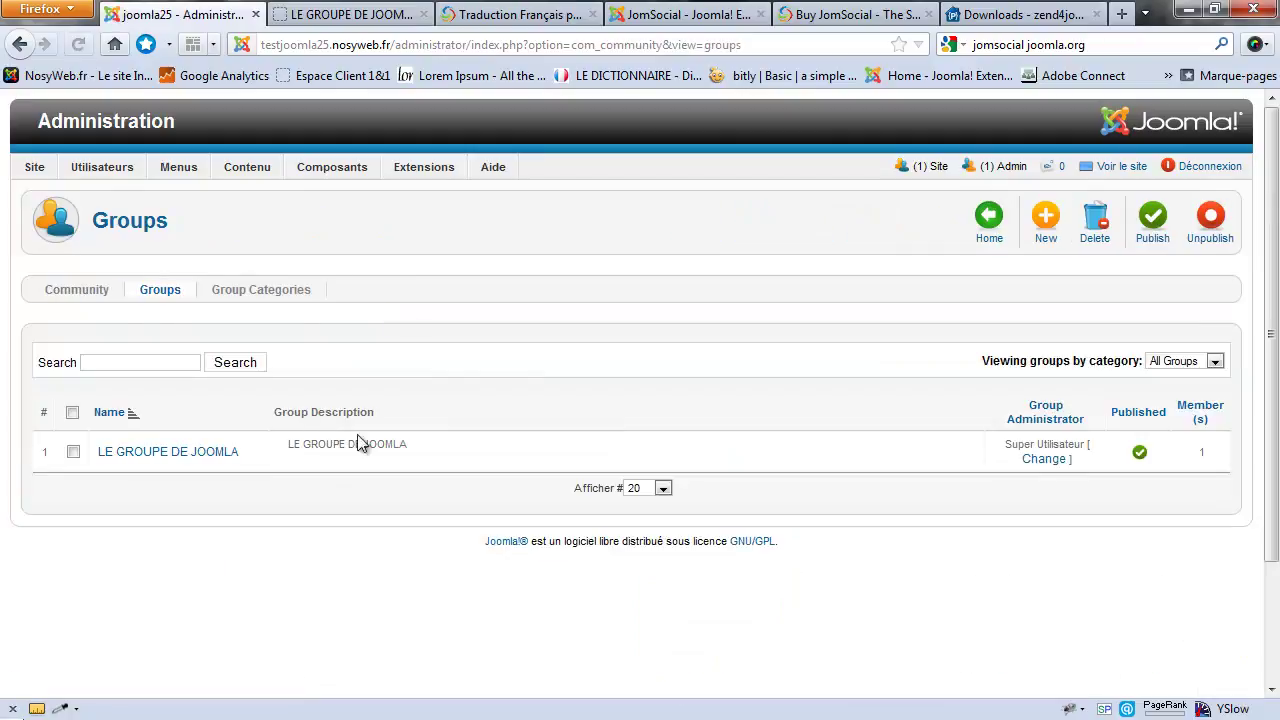
{"action": "scroll", "coordinate": [959, 453], "scroll_direction": "down", "scroll_amount": 2}
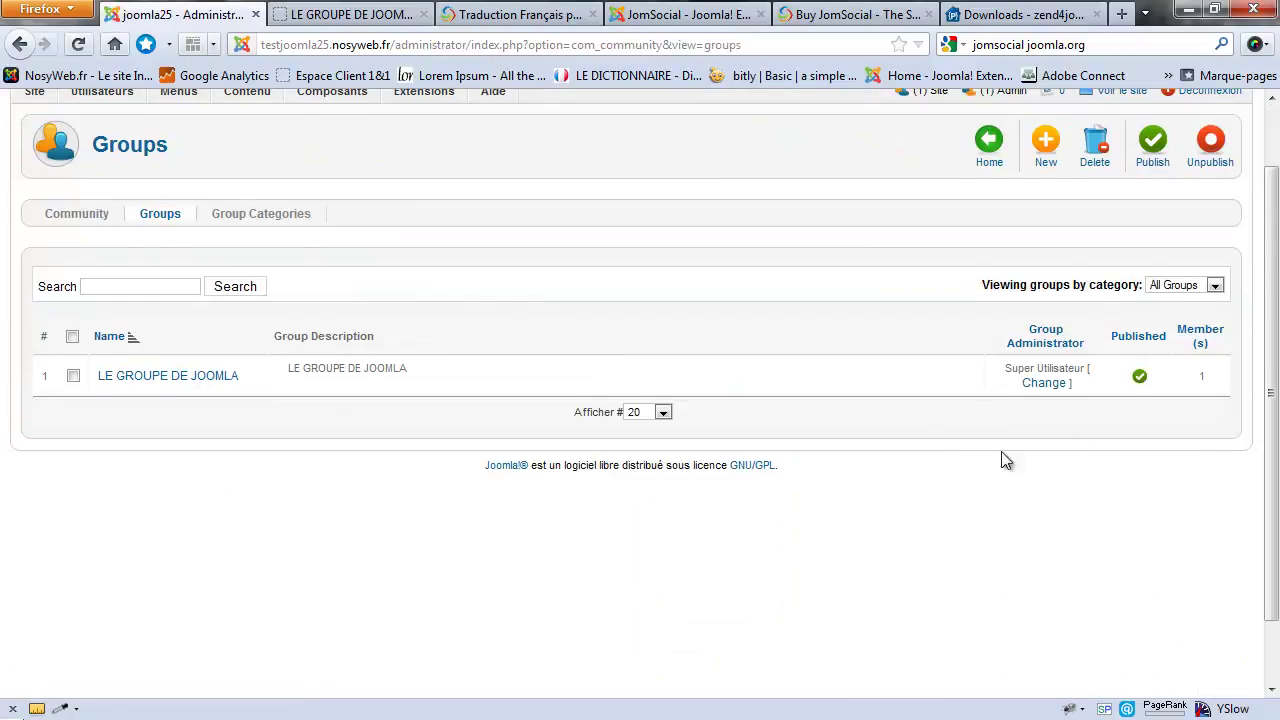
{"action": "left_click", "coordinate": [152, 377]}
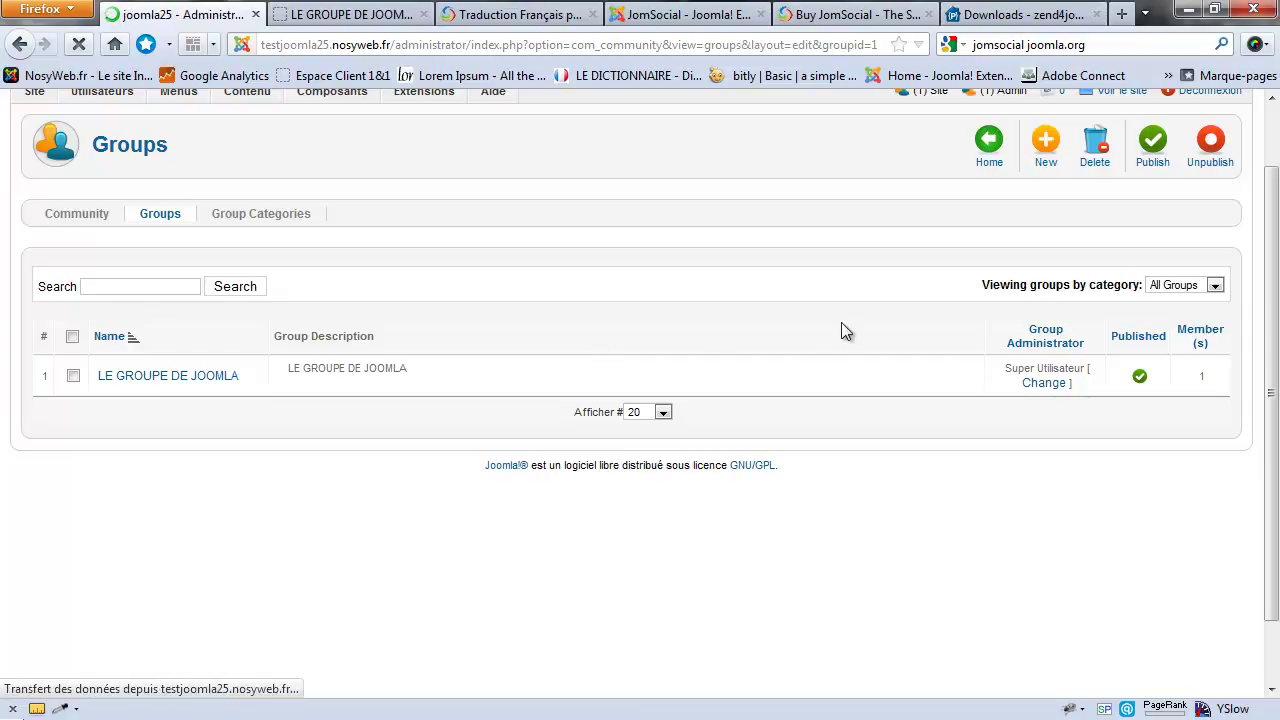
{"action": "scroll", "coordinate": [443, 355], "scroll_direction": "down", "scroll_amount": 3}
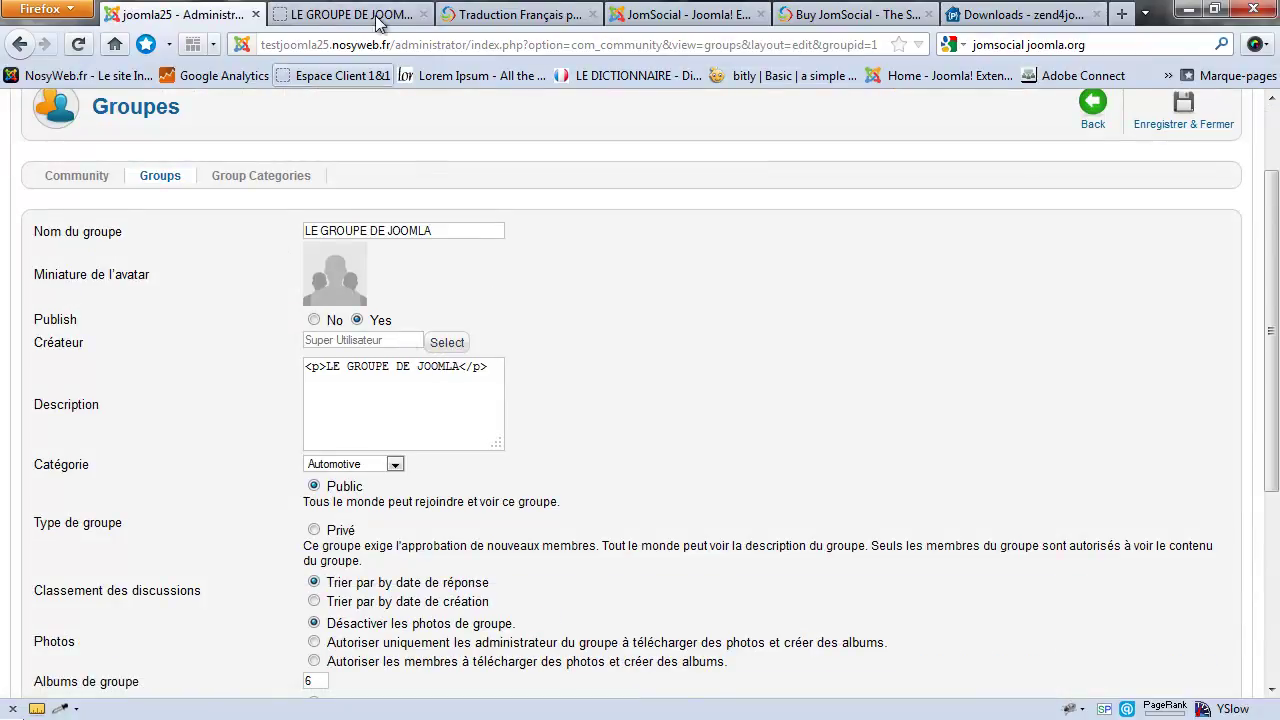
{"action": "left_click", "coordinate": [417, 366]}
{"action": "scroll", "coordinate": [586, 405], "scroll_direction": "down", "scroll_amount": 3}
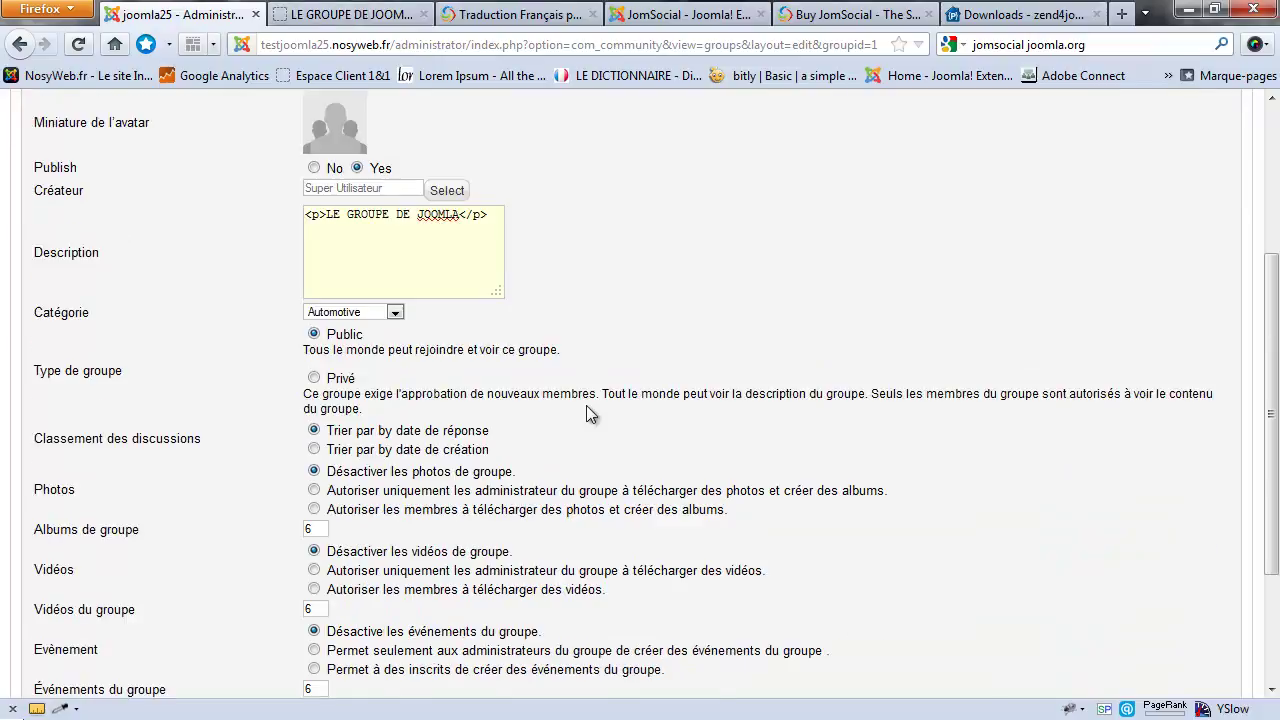
{"action": "scroll", "coordinate": [270, 412], "scroll_direction": "down", "scroll_amount": 3}
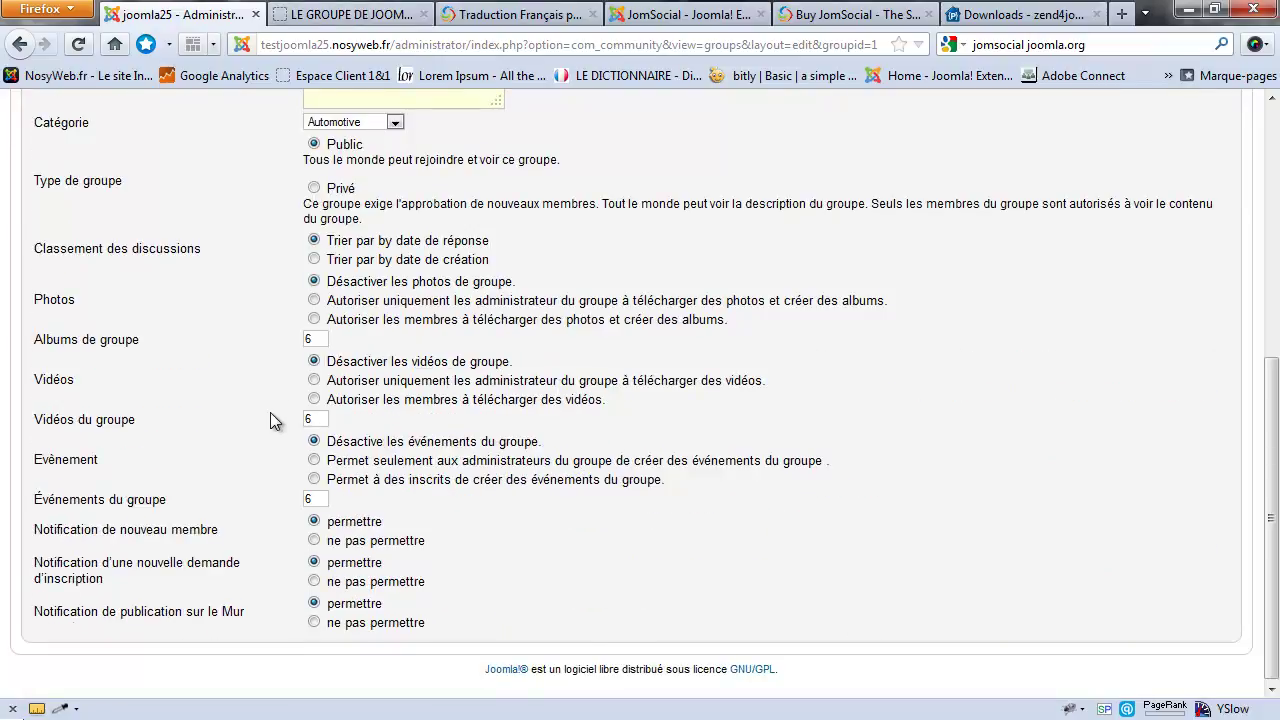
{"action": "scroll", "coordinate": [270, 412], "scroll_direction": "up", "scroll_amount": 5}
{"action": "scroll", "coordinate": [270, 412], "scroll_direction": "down", "scroll_amount": 5}
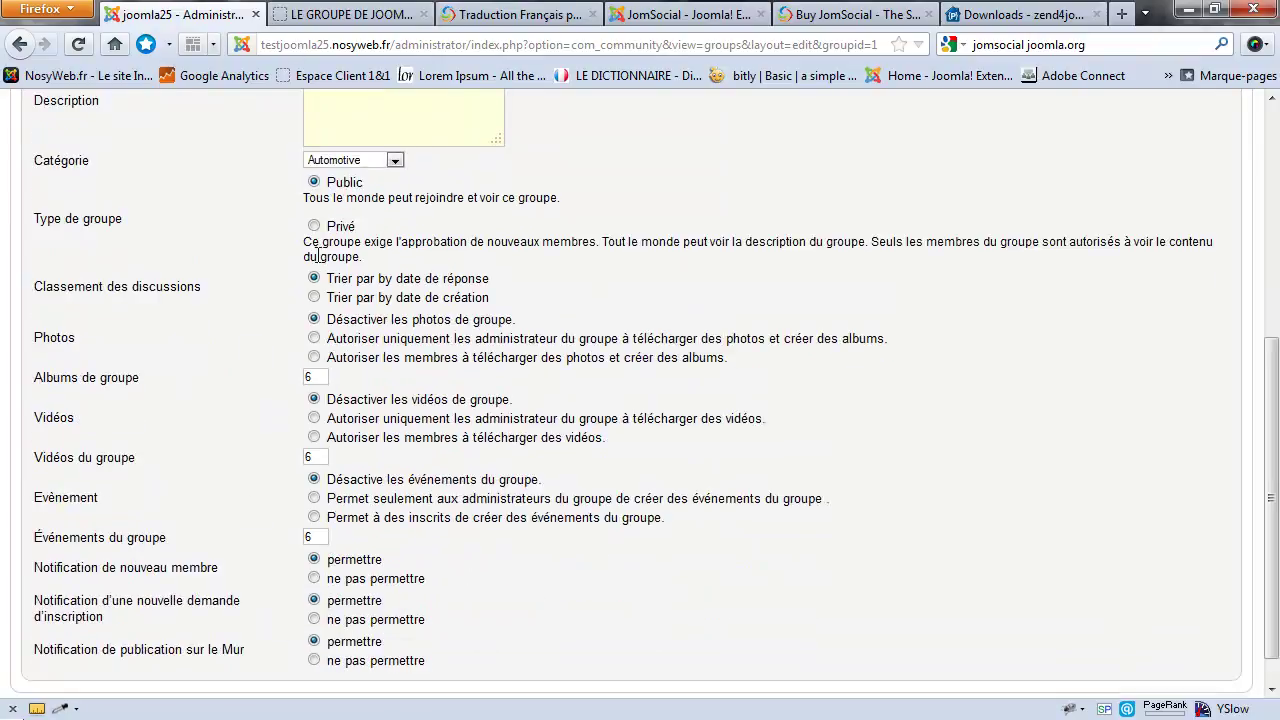
Step: Go back from the confirmation page to the new-group form and show its advanced options
{"action": "left_click", "coordinate": [320, 14]}
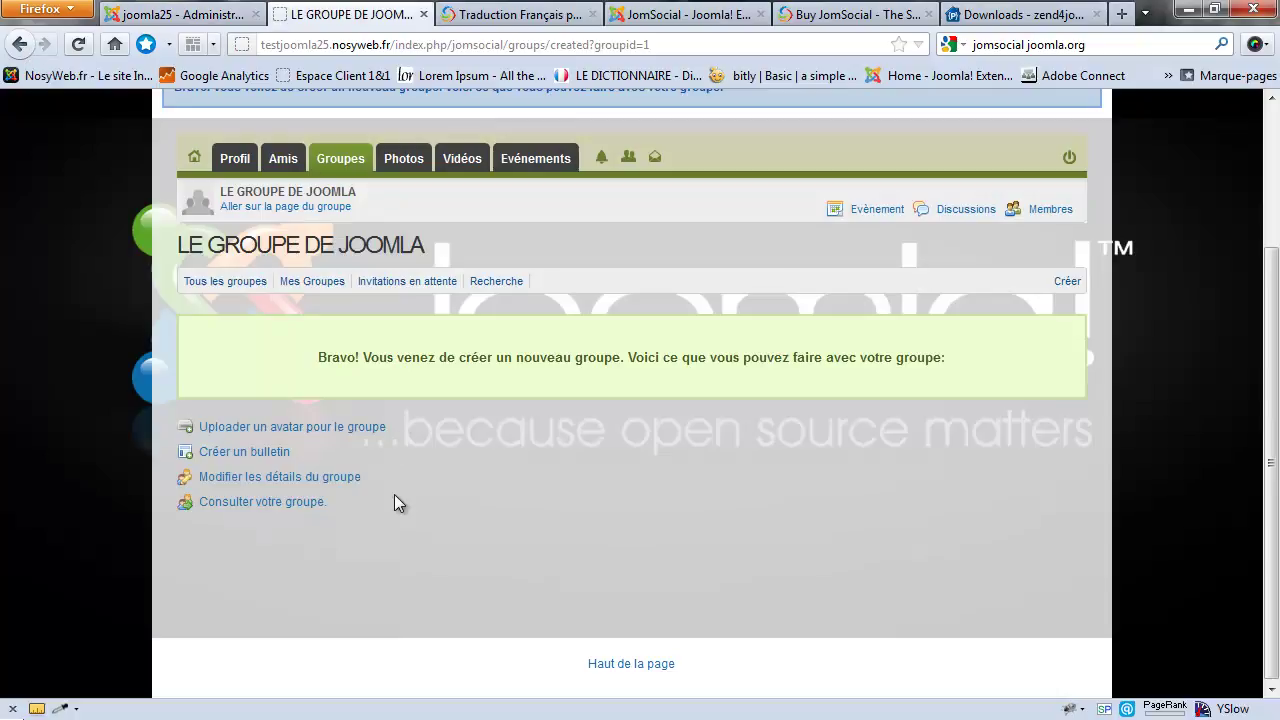
{"action": "left_click", "coordinate": [20, 44]}
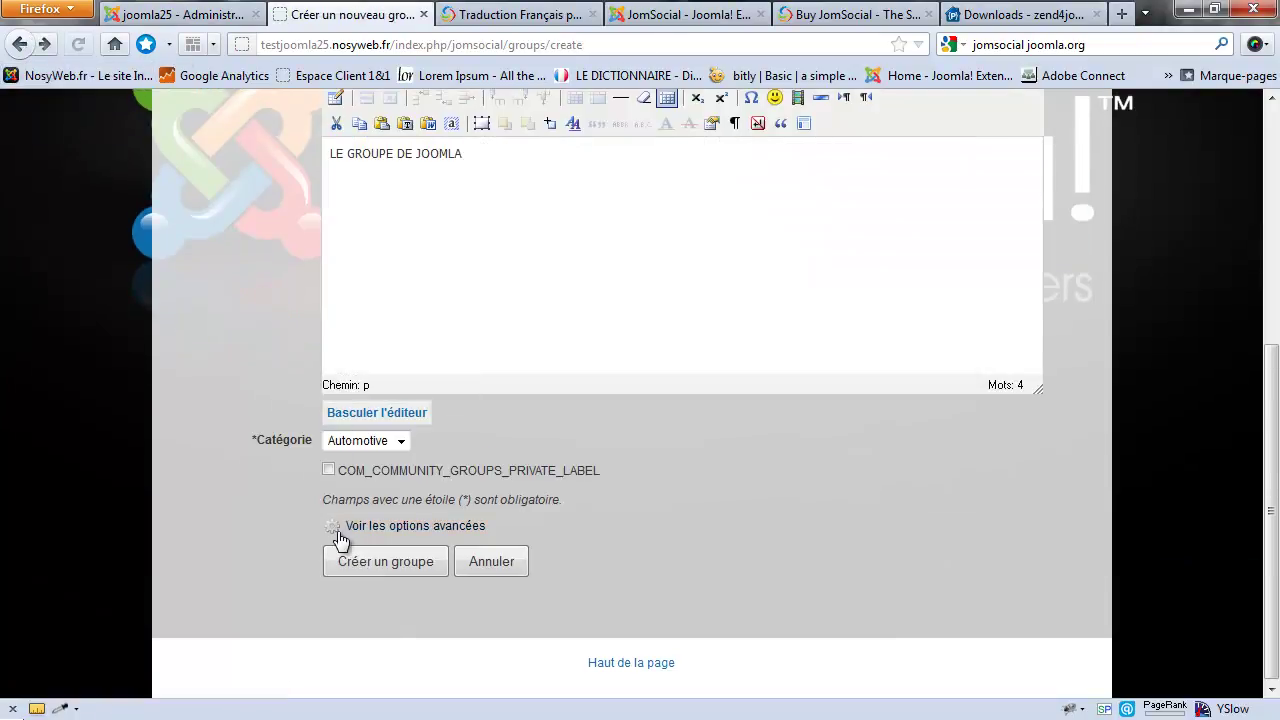
{"action": "left_click", "coordinate": [368, 528]}
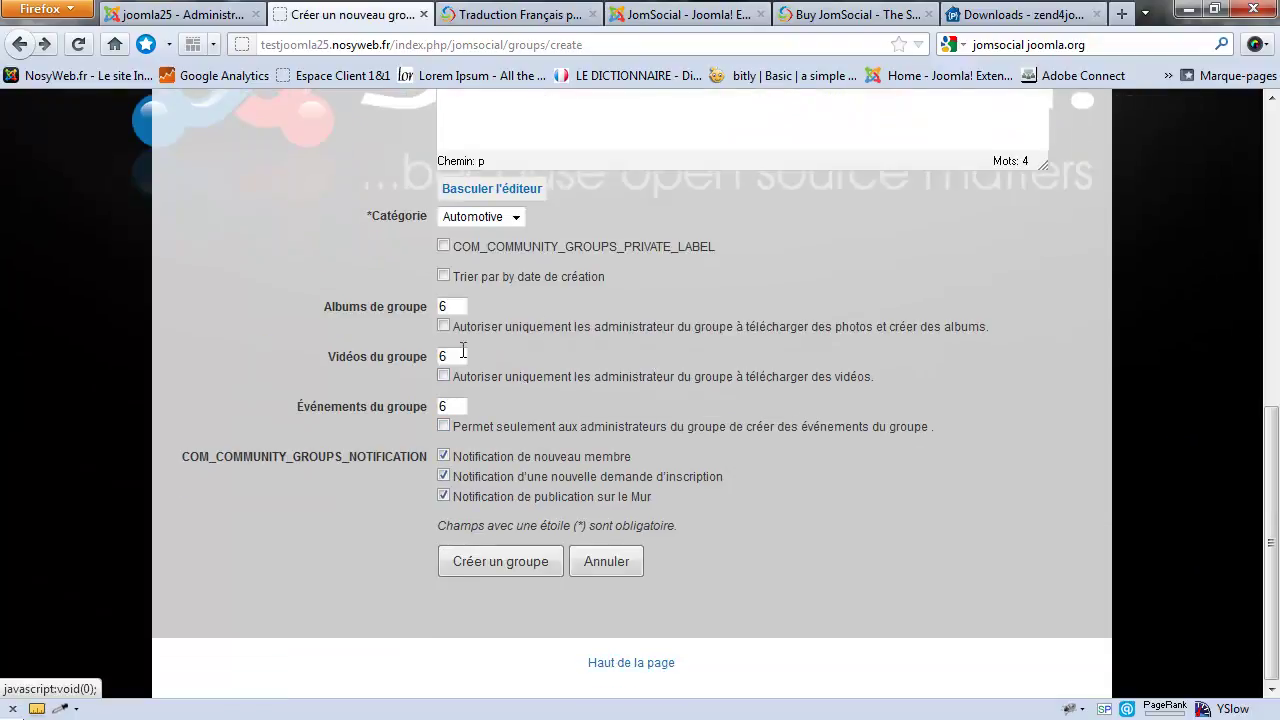
Step: Open Group Categories in the administration, then show the Catégorie choices on the front-end form
{"action": "left_click", "coordinate": [185, 14]}
{"action": "scroll", "coordinate": [948, 435], "scroll_direction": "up", "scroll_amount": 5}
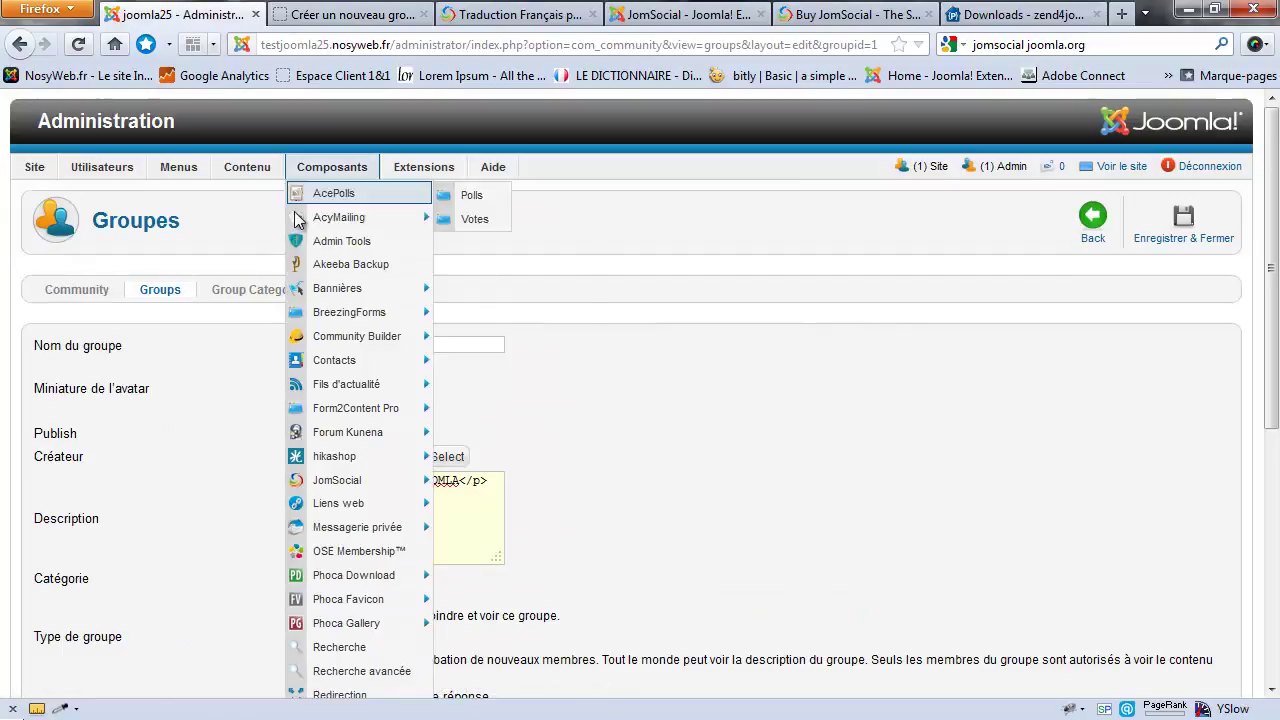
{"action": "left_click", "coordinate": [262, 296]}
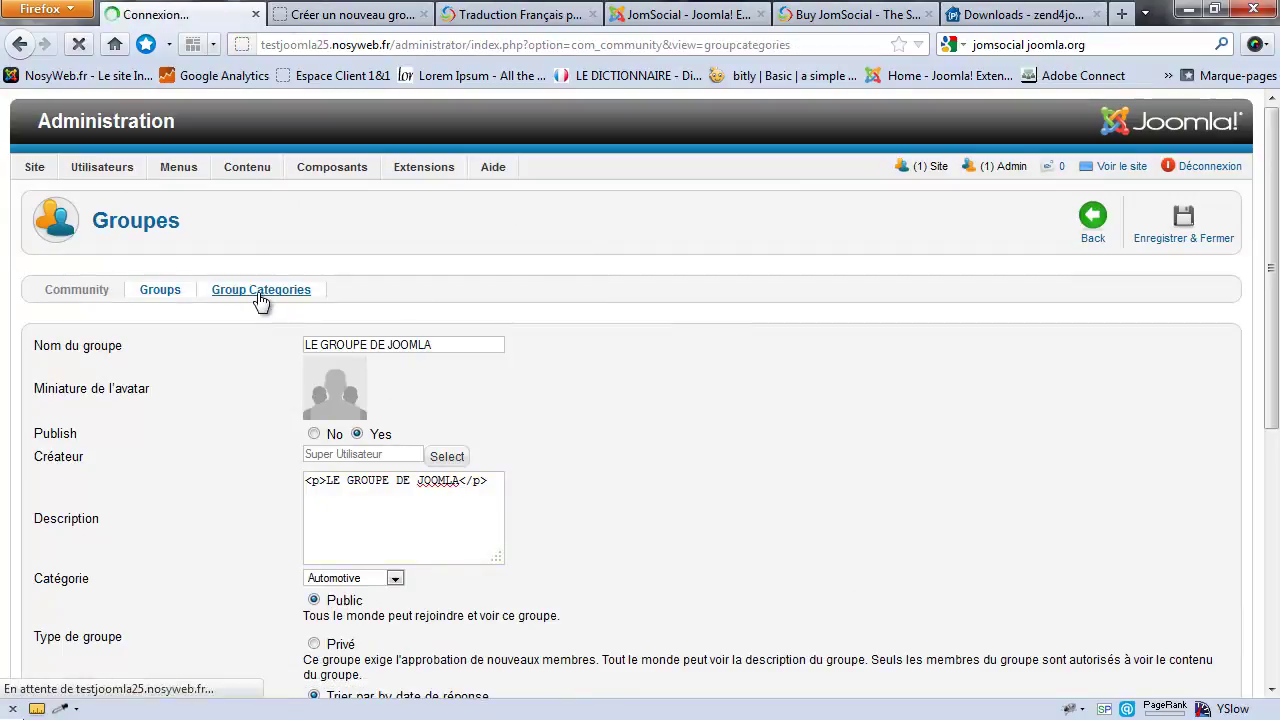
{"action": "left_click", "coordinate": [338, 14]}
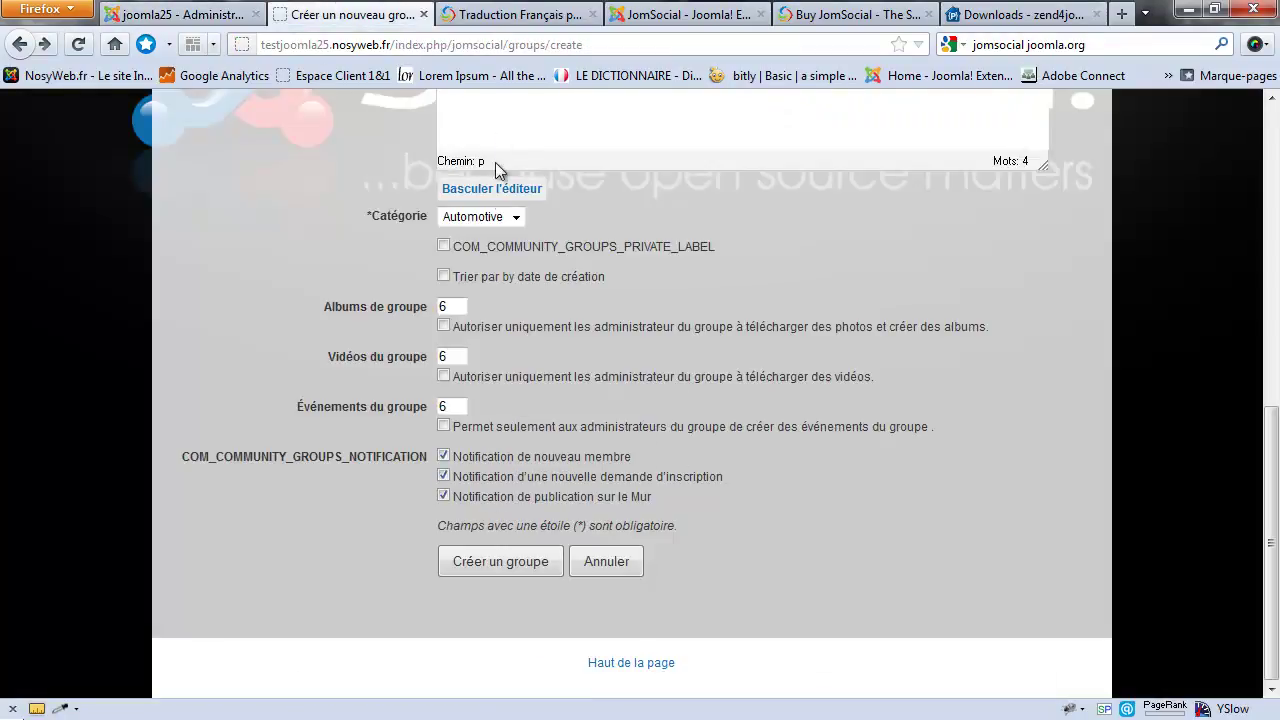
{"action": "left_click", "coordinate": [499, 216]}
Step: Start a new group category, check its Parent choices keeping No parent, and close without saving
{"action": "left_click", "coordinate": [148, 8]}
{"action": "left_click", "coordinate": [170, 16]}
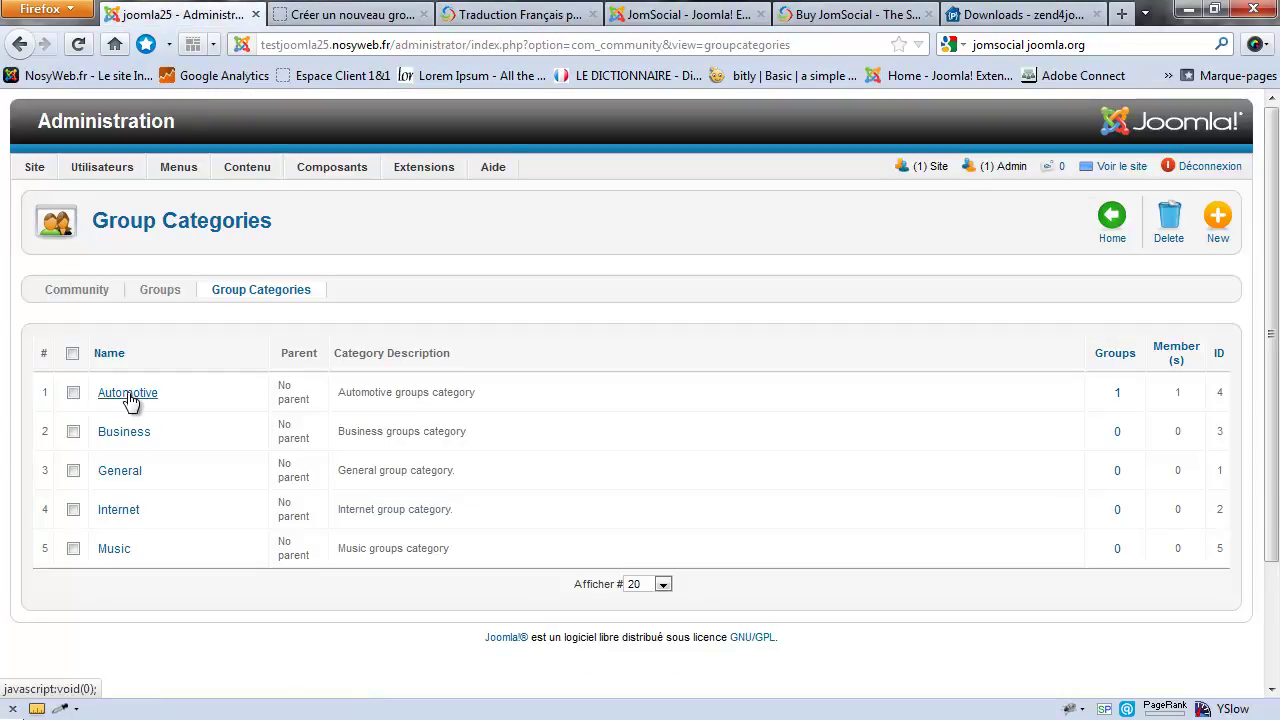
{"action": "left_click", "coordinate": [1215, 225]}
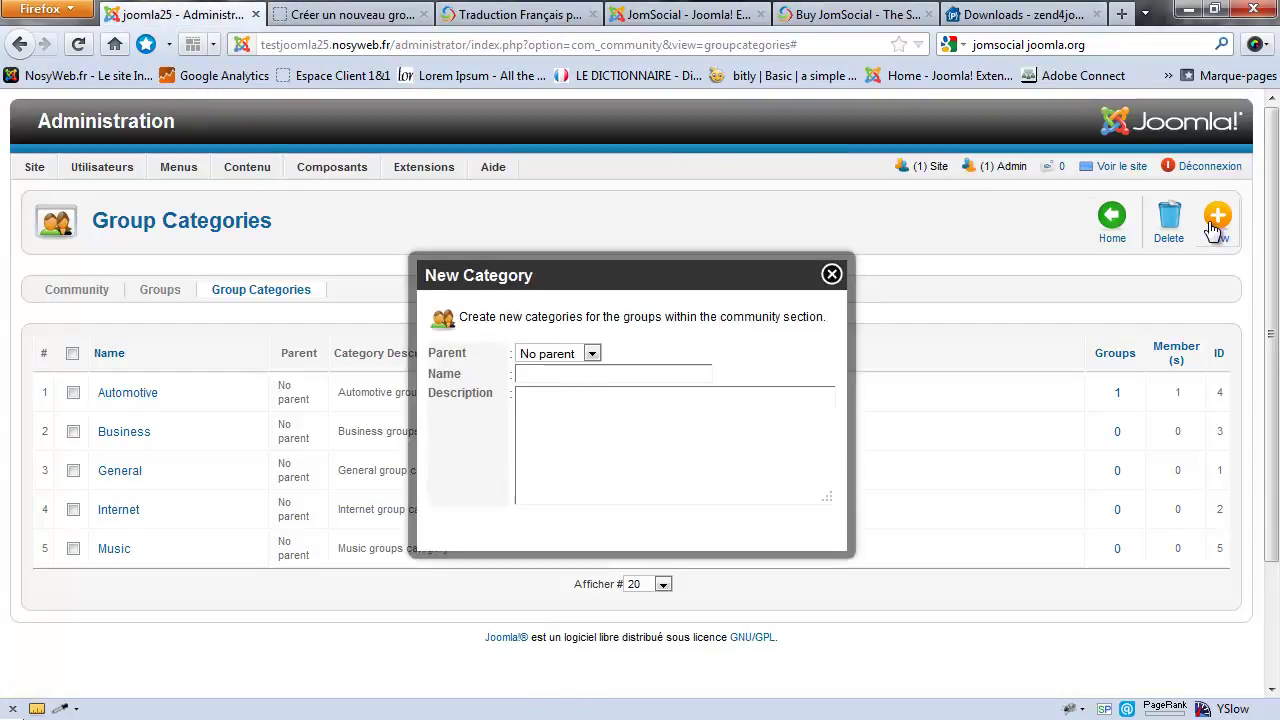
{"action": "left_click", "coordinate": [556, 360]}
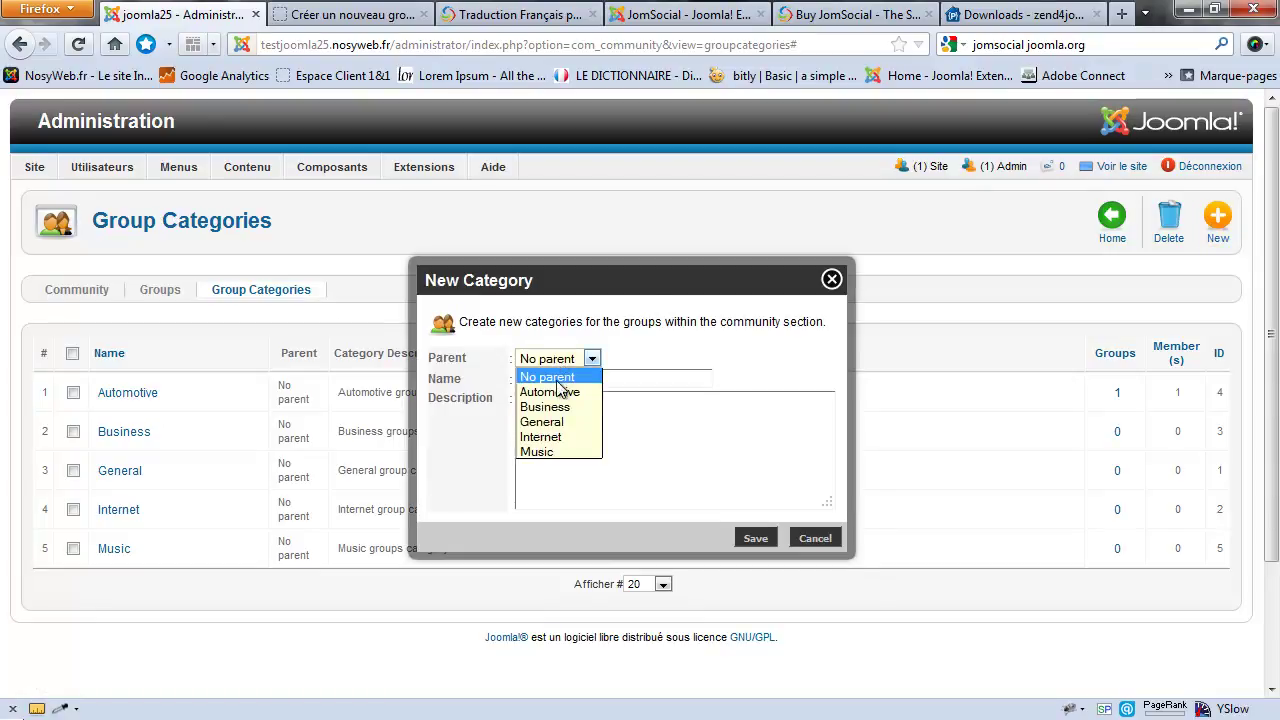
{"action": "left_click", "coordinate": [548, 377]}
{"action": "left_click", "coordinate": [592, 360]}
{"action": "left_click", "coordinate": [590, 373]}
{"action": "left_click", "coordinate": [612, 378]}
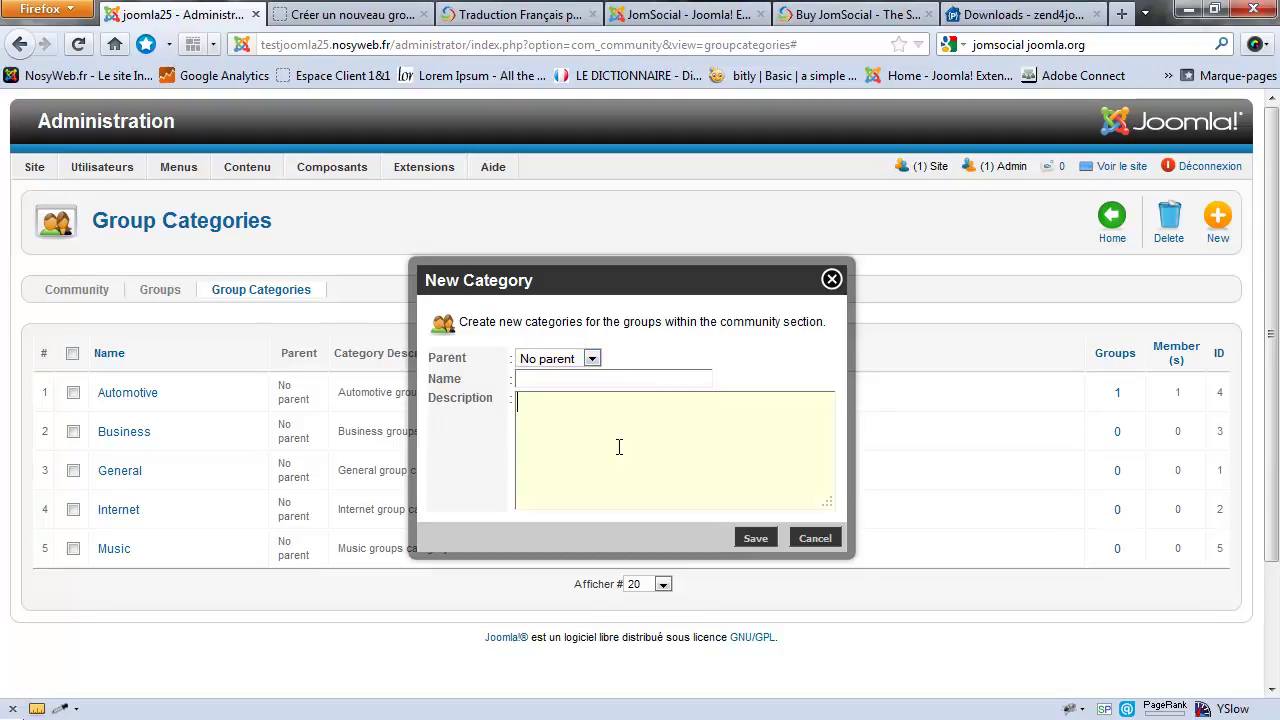
{"action": "left_click", "coordinate": [830, 279]}
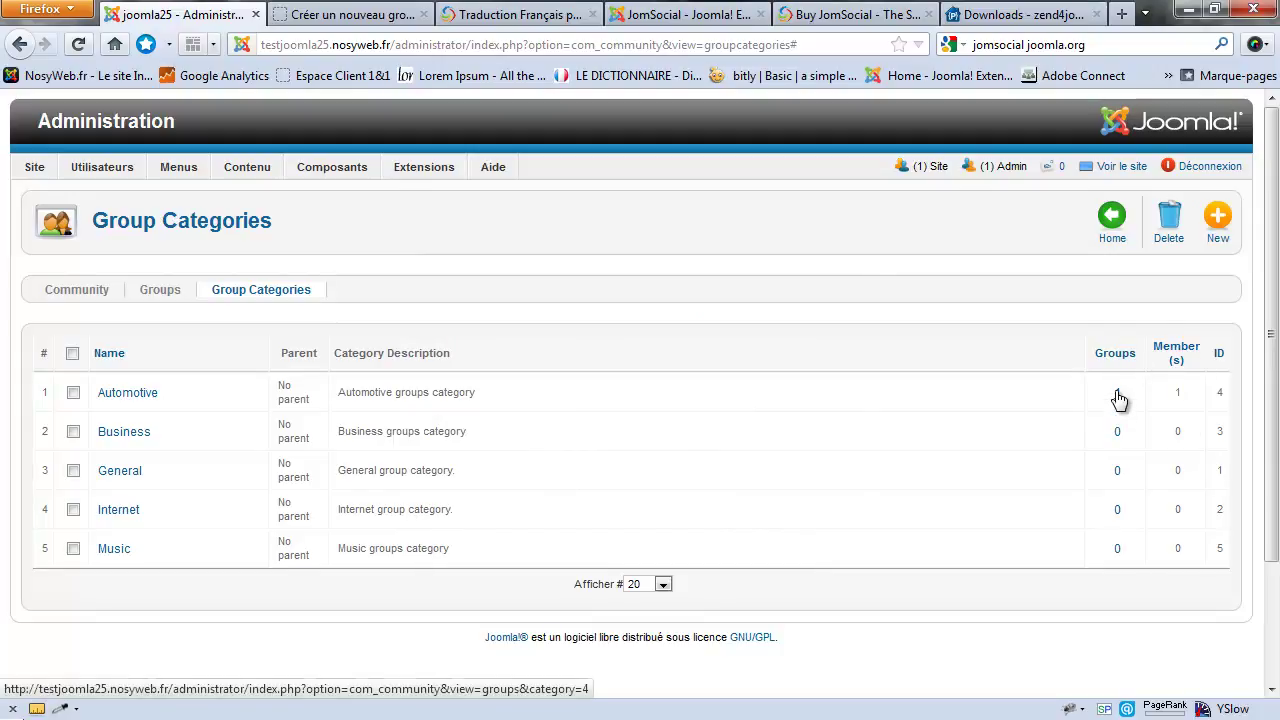
Step: List the Automotive groups and confirm LE GROUPE DE JOOMLA is its only group
{"action": "left_click", "coordinate": [1117, 393]}
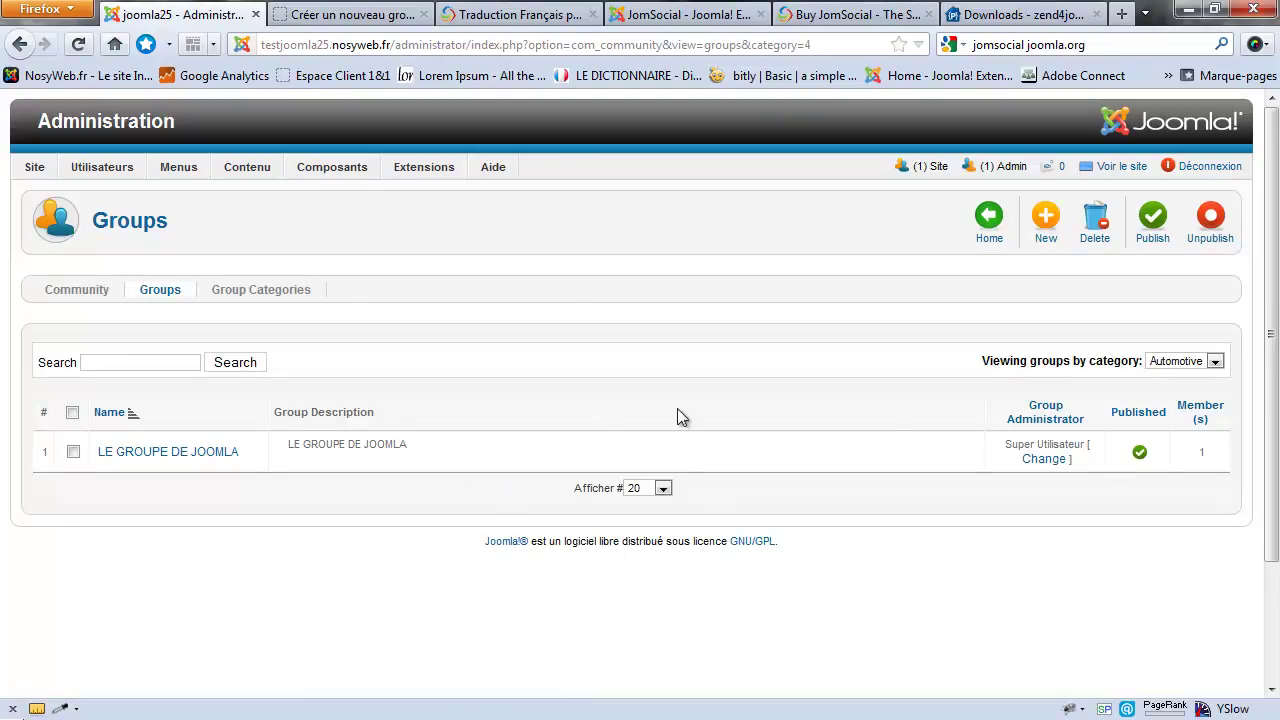
{"action": "left_click", "coordinate": [1186, 363]}
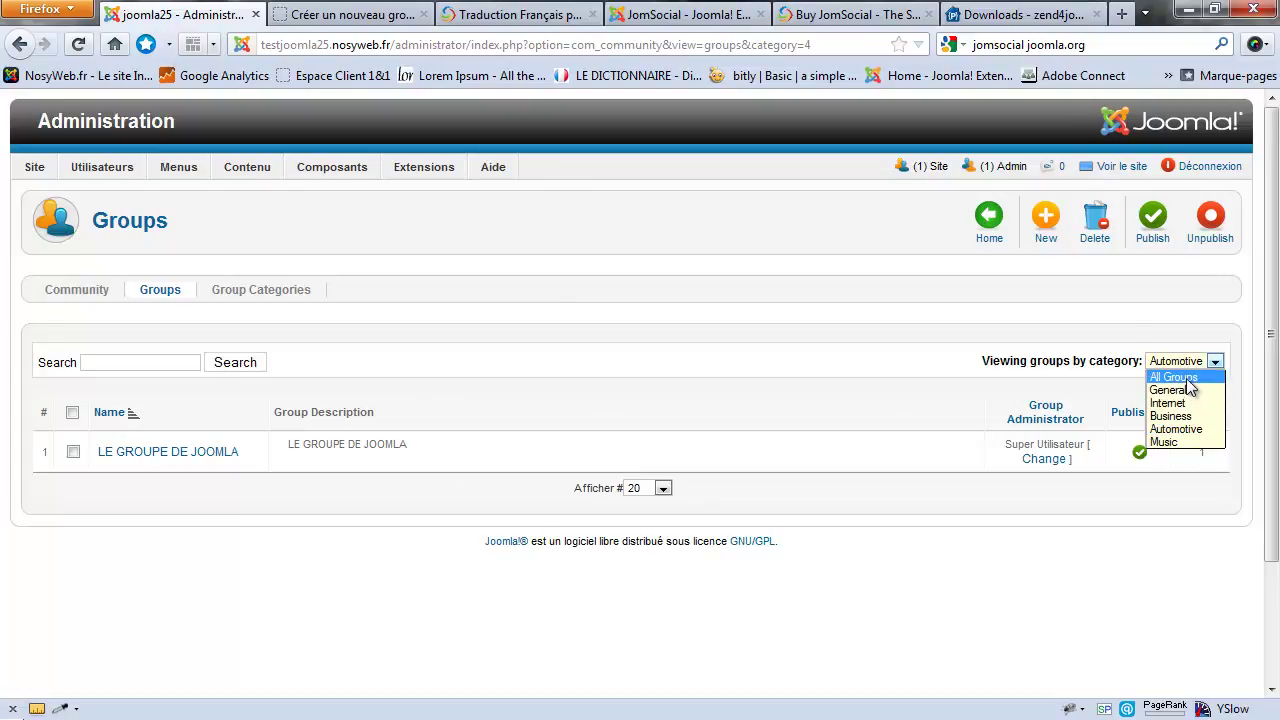
{"action": "left_click", "coordinate": [373, 364]}
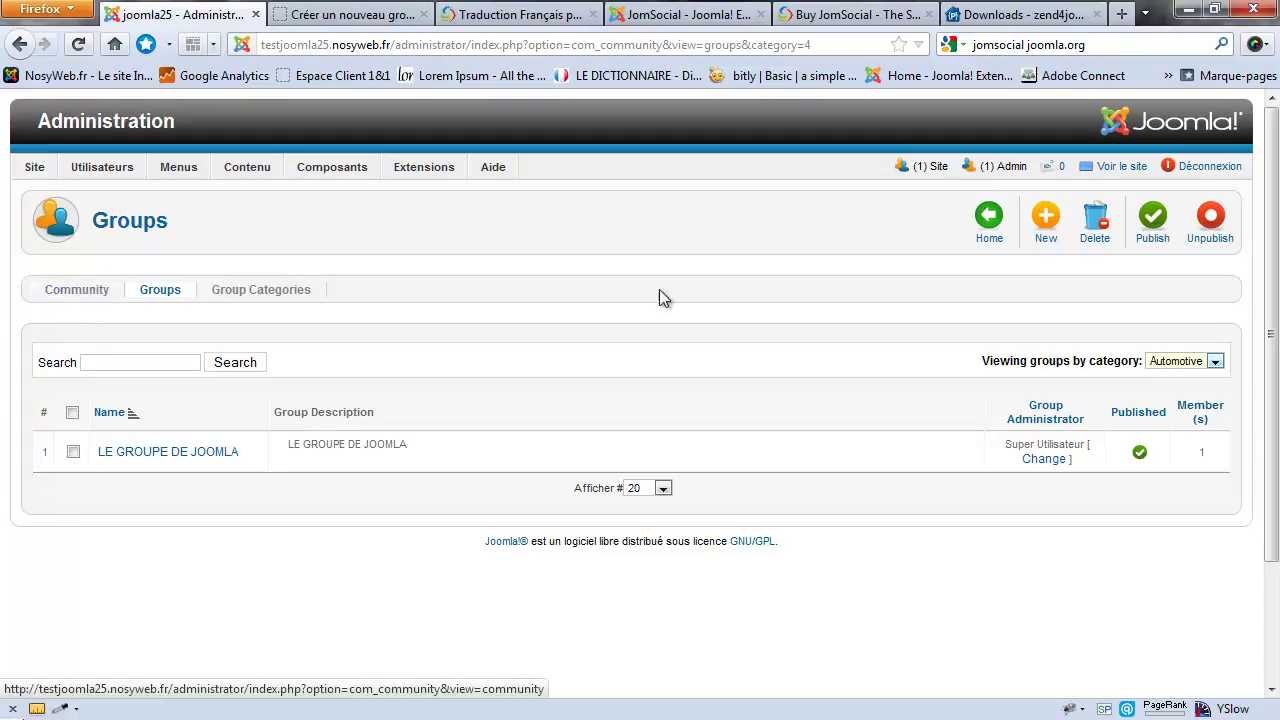
Step: Go back via the Community dashboard to the front-end Créer un nouveau groupe form
{"action": "left_click", "coordinate": [82, 293]}
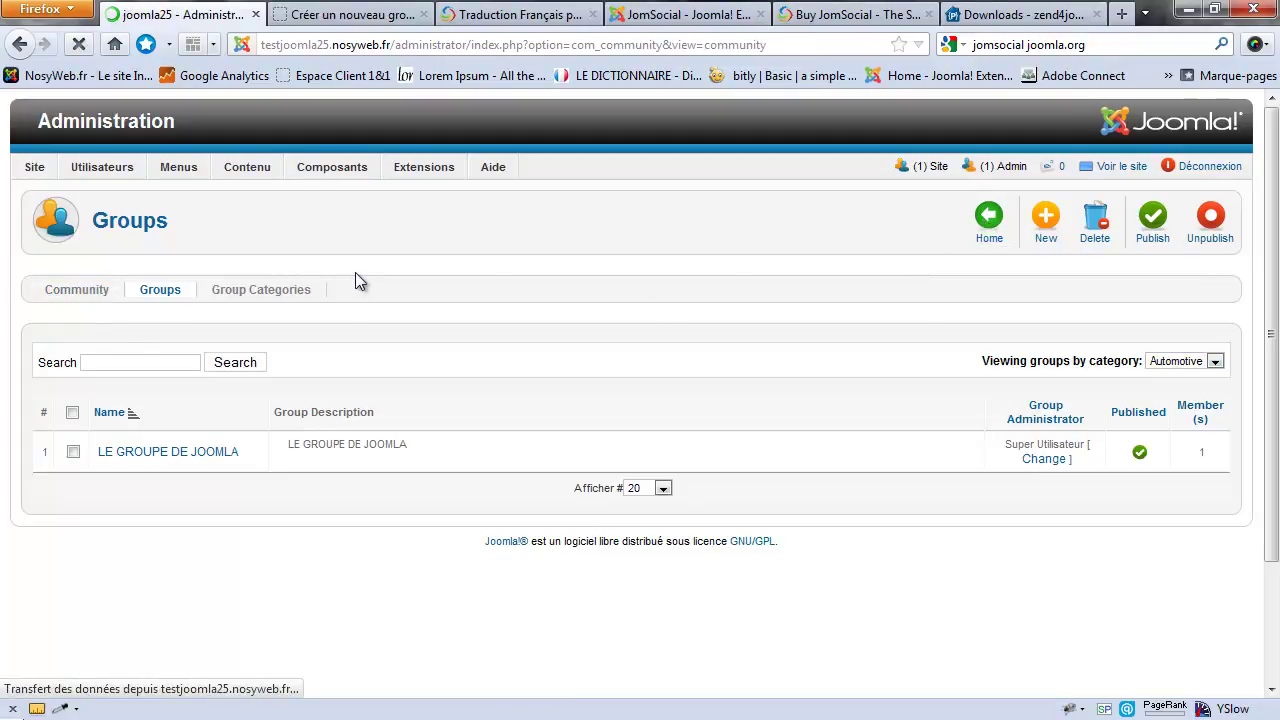
{"action": "scroll", "coordinate": [537, 256], "scroll_direction": "down", "scroll_amount": 3}
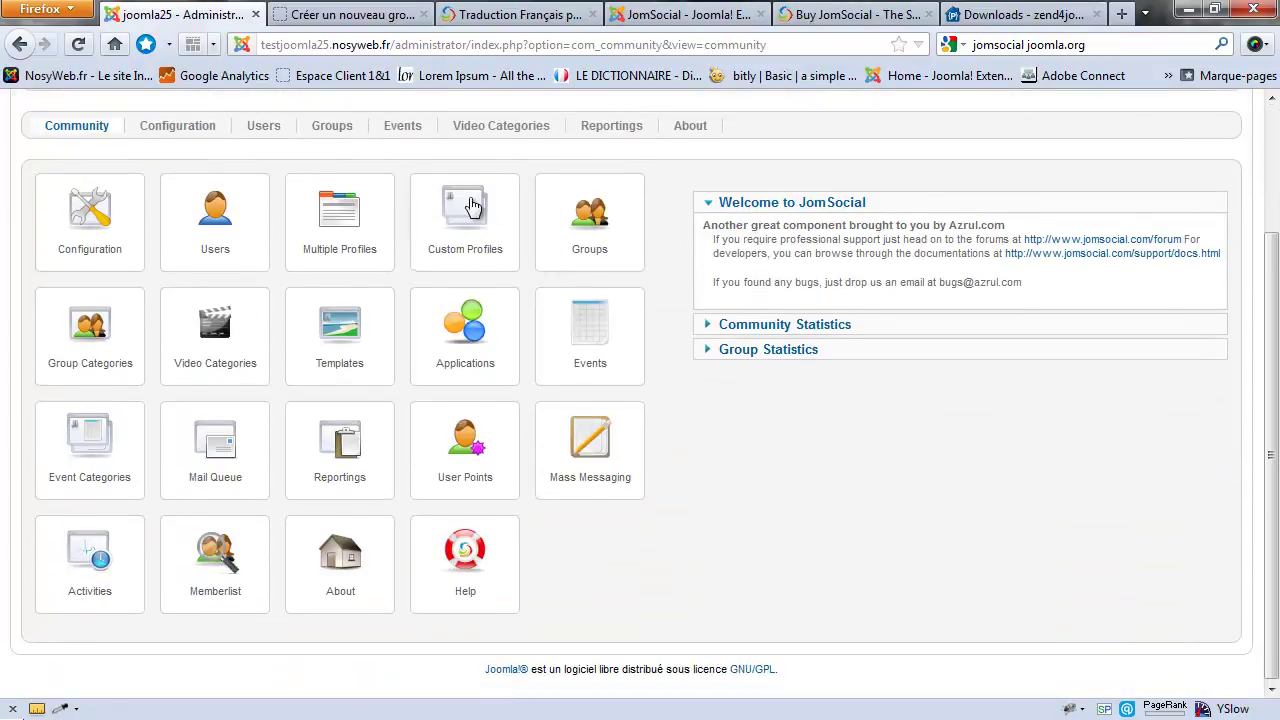
{"action": "left_click", "coordinate": [577, 336]}
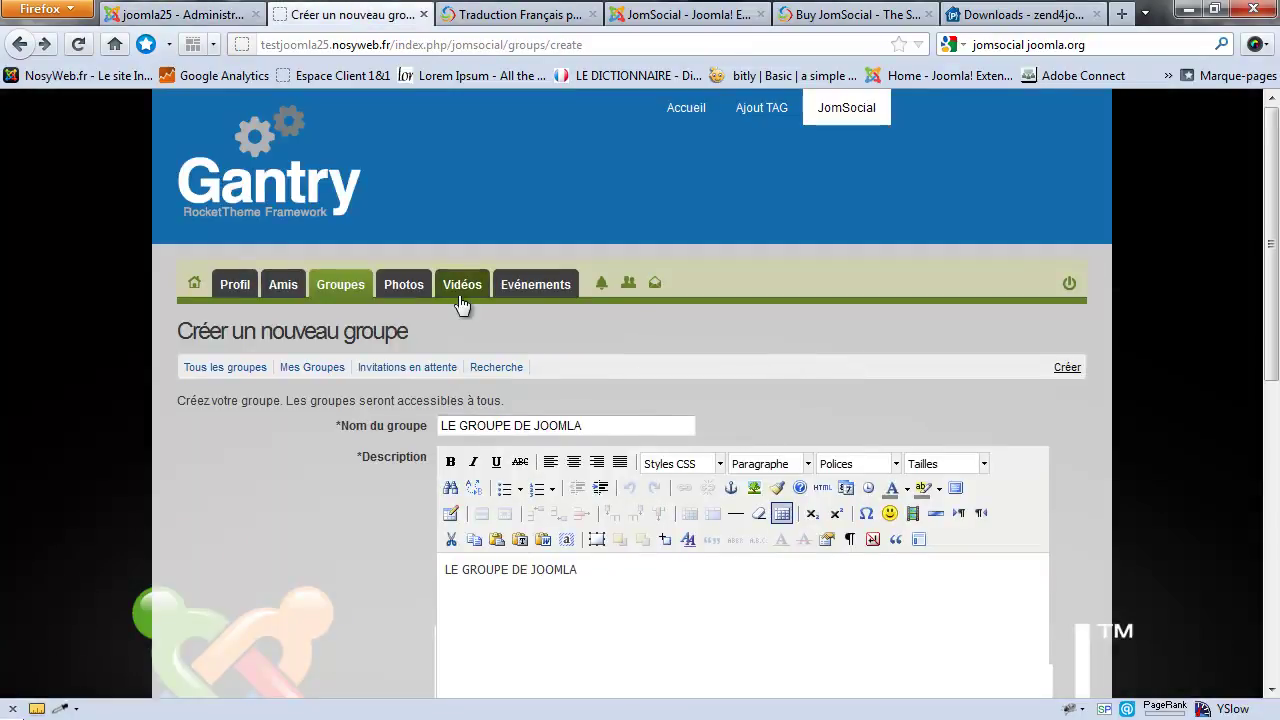
Step: Start a new event and paste LE GROUPE DE JOOMLA into Titre, Résumé and Lieu
{"action": "left_click", "coordinate": [531, 284]}
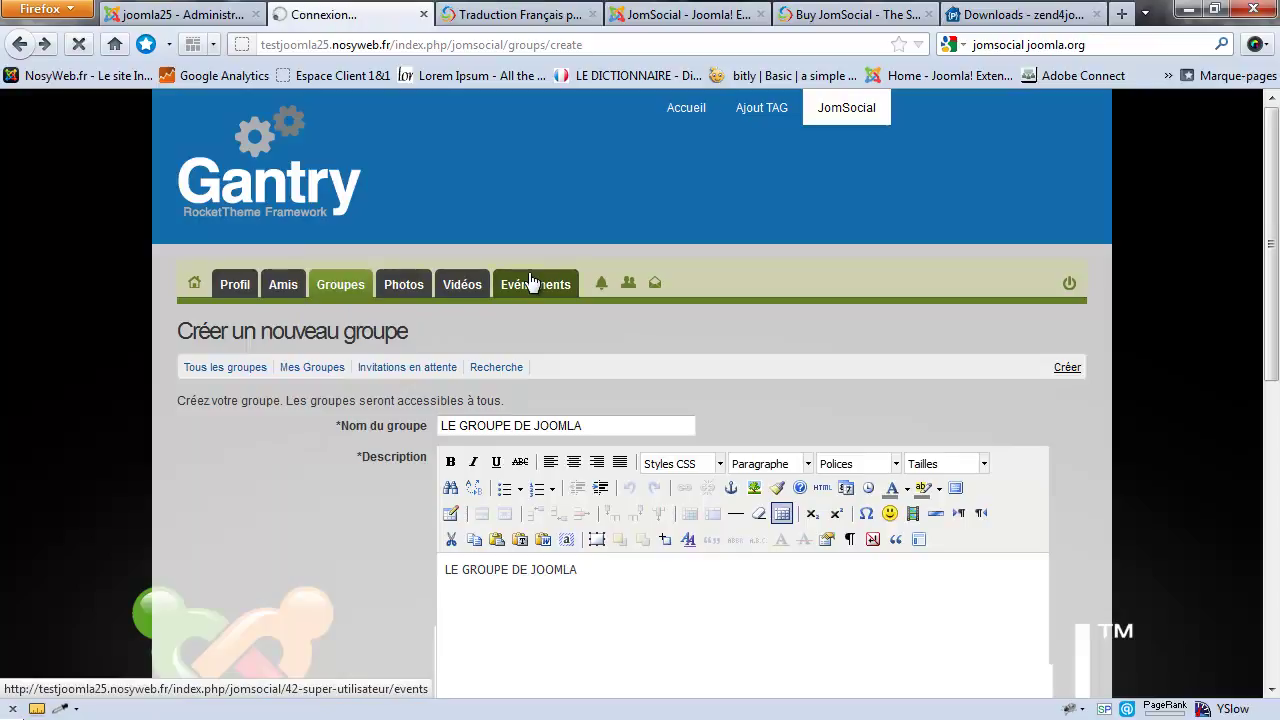
{"action": "scroll", "coordinate": [824, 375], "scroll_direction": "down", "scroll_amount": 2}
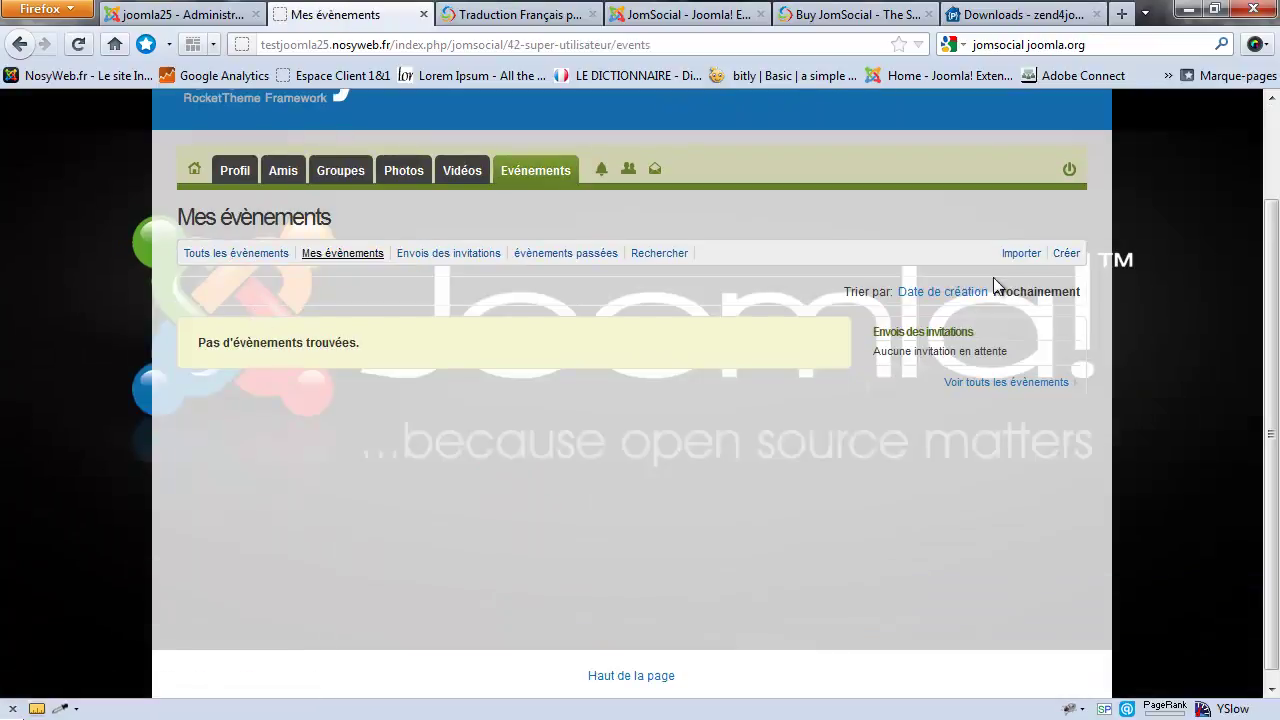
{"action": "left_click", "coordinate": [1065, 255]}
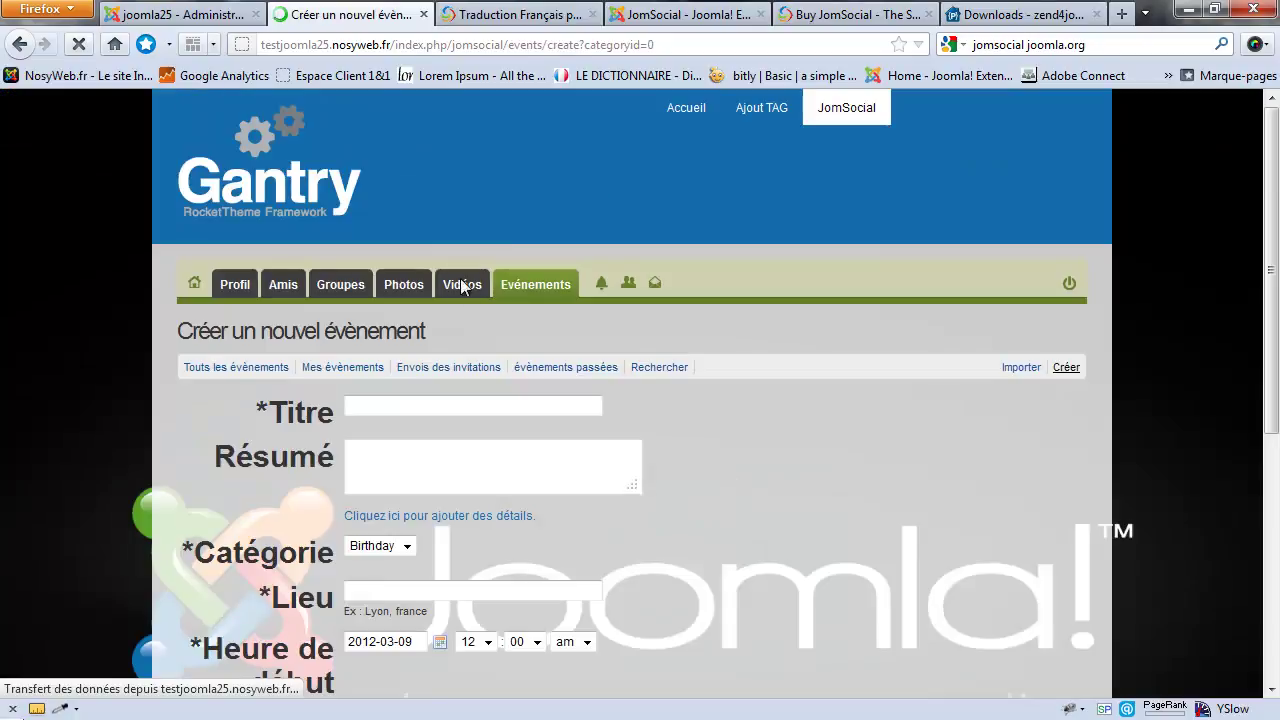
{"action": "scroll", "coordinate": [460, 278], "scroll_direction": "down", "scroll_amount": 3}
{"action": "left_click", "coordinate": [421, 212]}
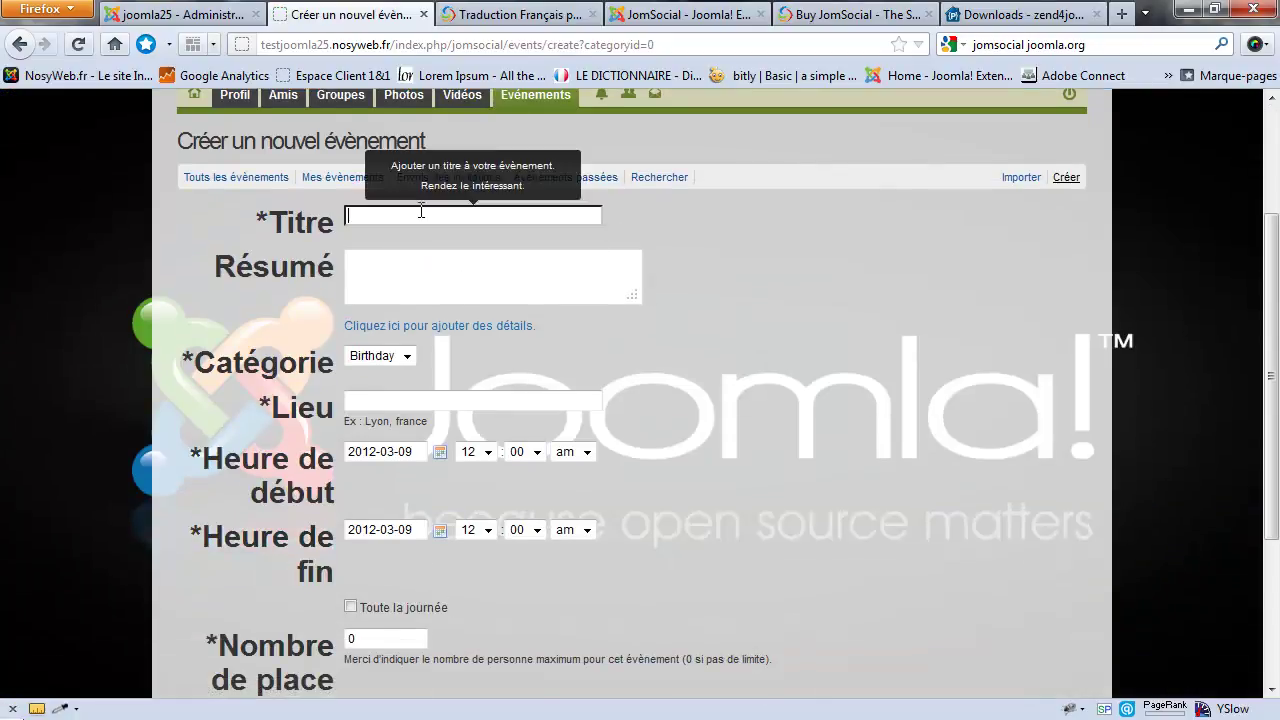
{"action": "type", "text": "LE GROUPE DE JOOMLA"}
{"action": "left_click", "coordinate": [429, 271]}
{"action": "type", "text": "LE GROUPE DE JOOMLA"}
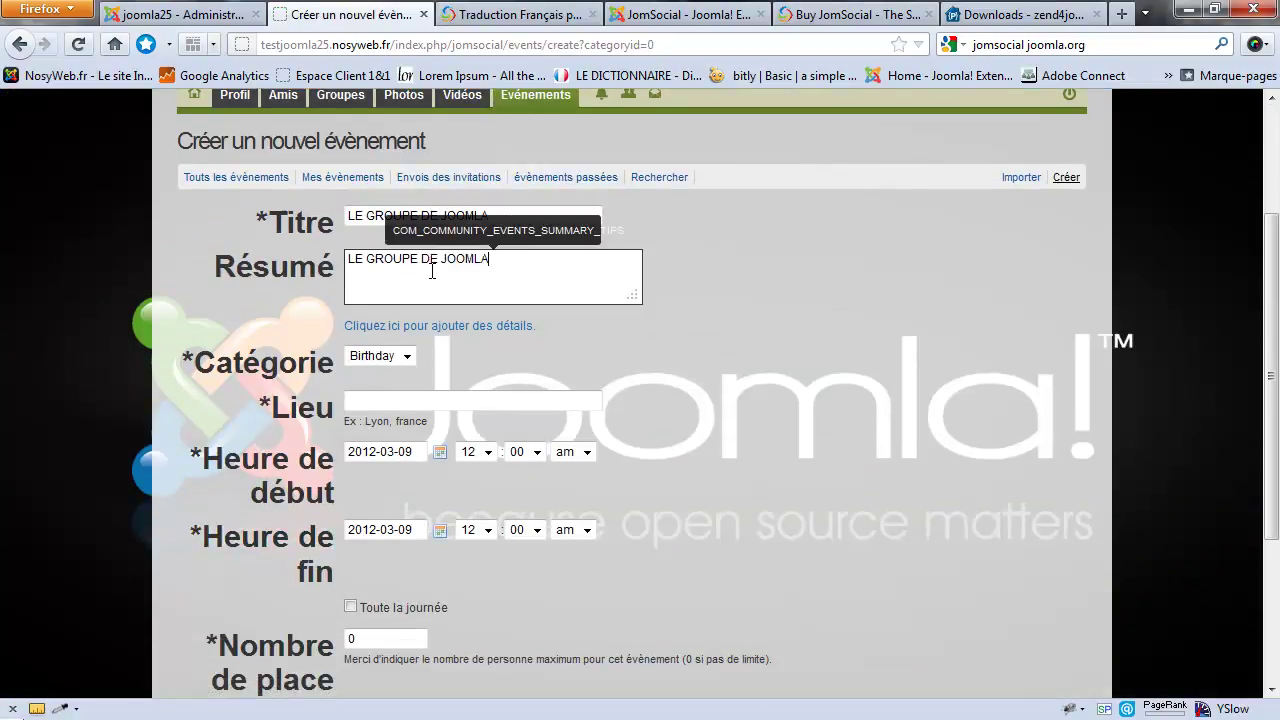
{"action": "left_click", "coordinate": [420, 400]}
{"action": "type", "text": "LE GROUPE DE JOOMLA"}
Step: Submit the event, then after the past-date rejection redate it to 12 March 2012 and resubmit
{"action": "scroll", "coordinate": [418, 315], "scroll_direction": "down", "scroll_amount": 3}
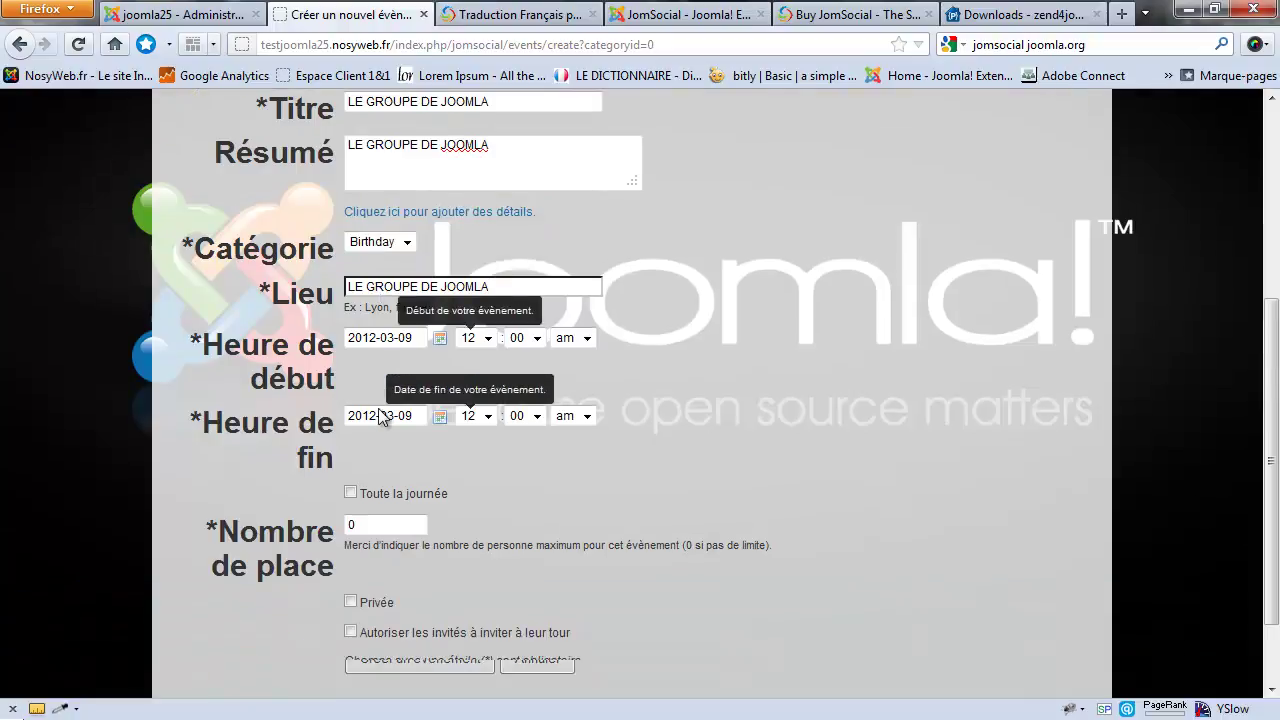
{"action": "scroll", "coordinate": [430, 306], "scroll_direction": "down", "scroll_amount": 2}
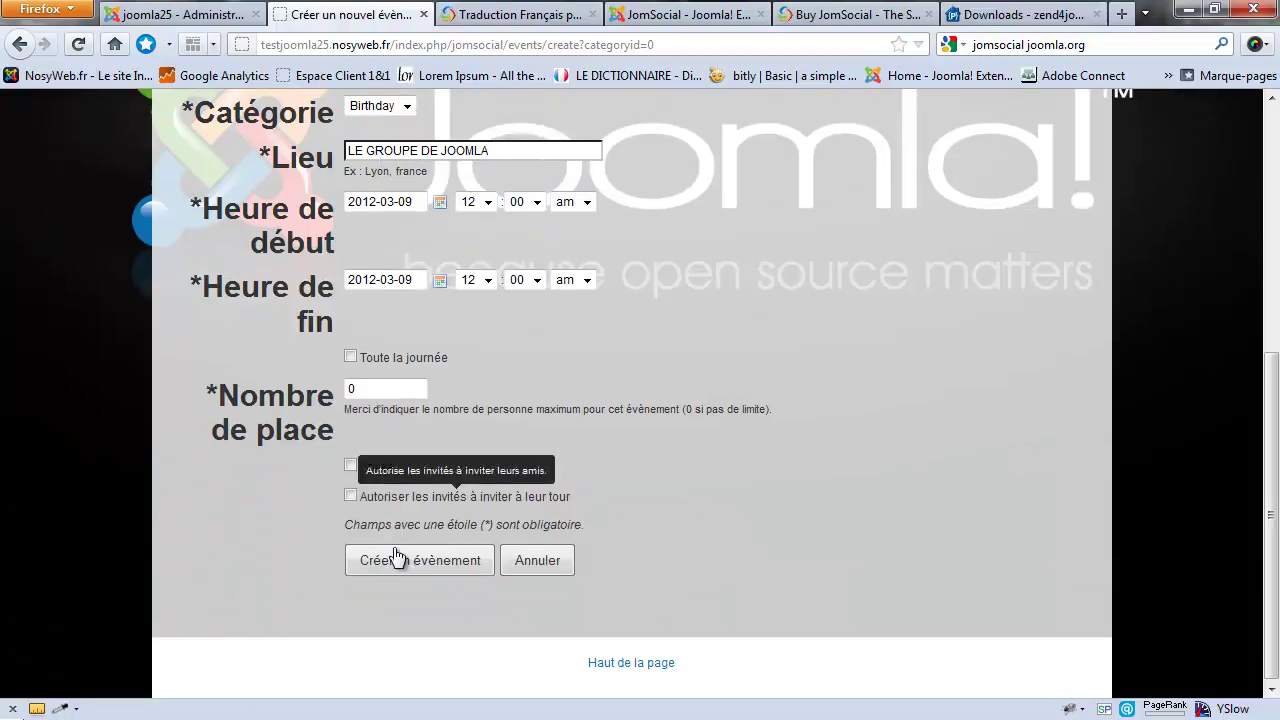
{"action": "left_click", "coordinate": [425, 563]}
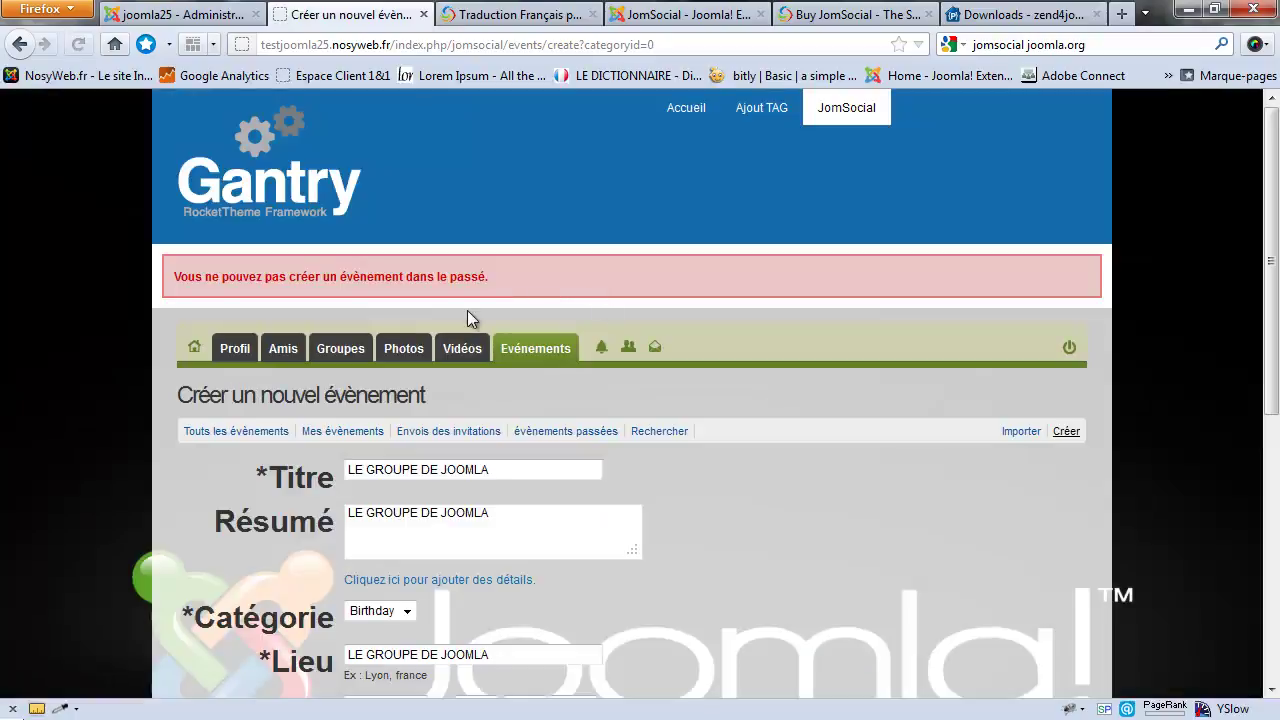
{"action": "scroll", "coordinate": [467, 320], "scroll_direction": "down", "scroll_amount": 4}
{"action": "scroll", "coordinate": [467, 320], "scroll_direction": "down", "scroll_amount": 3}
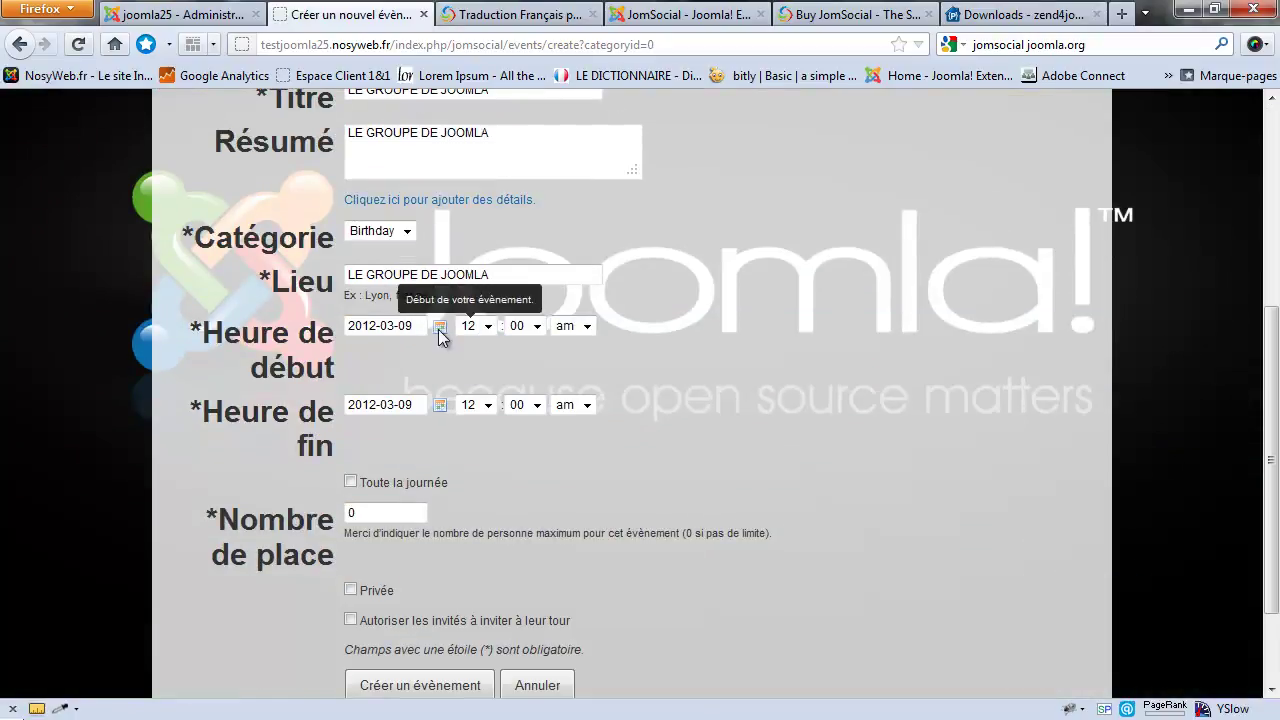
{"action": "left_click", "coordinate": [403, 326]}
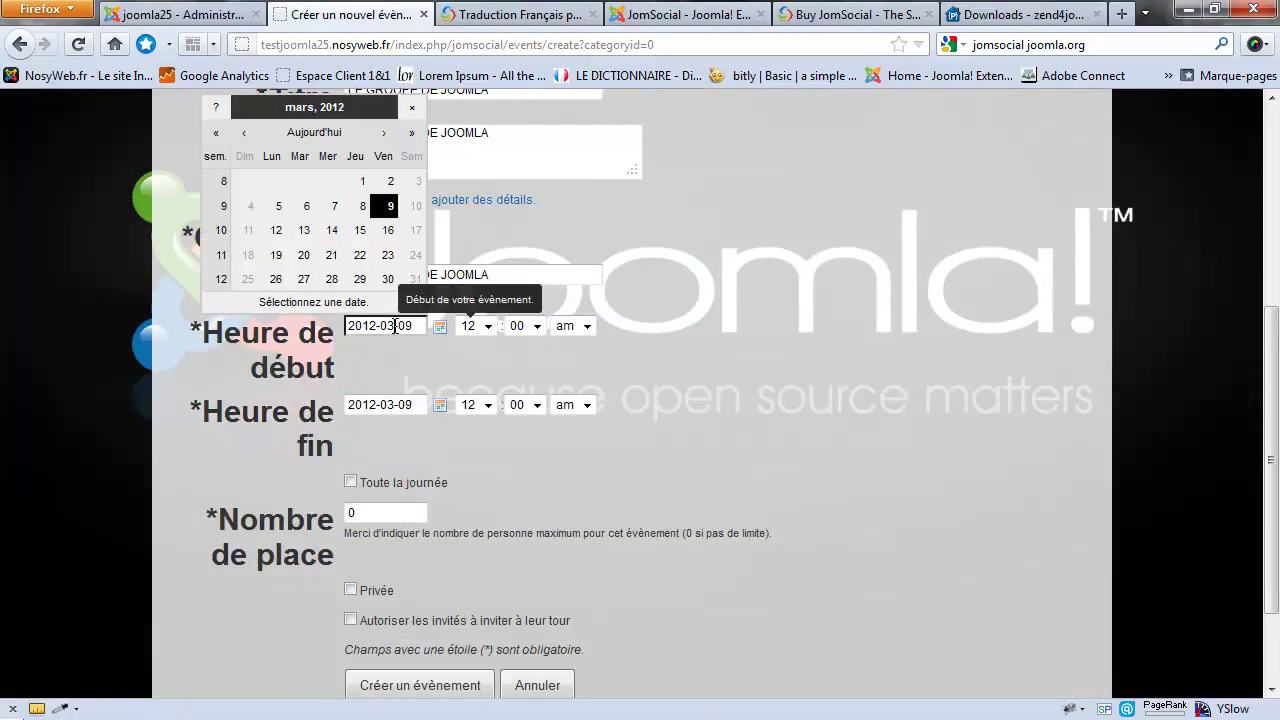
{"action": "left_click", "coordinate": [278, 234]}
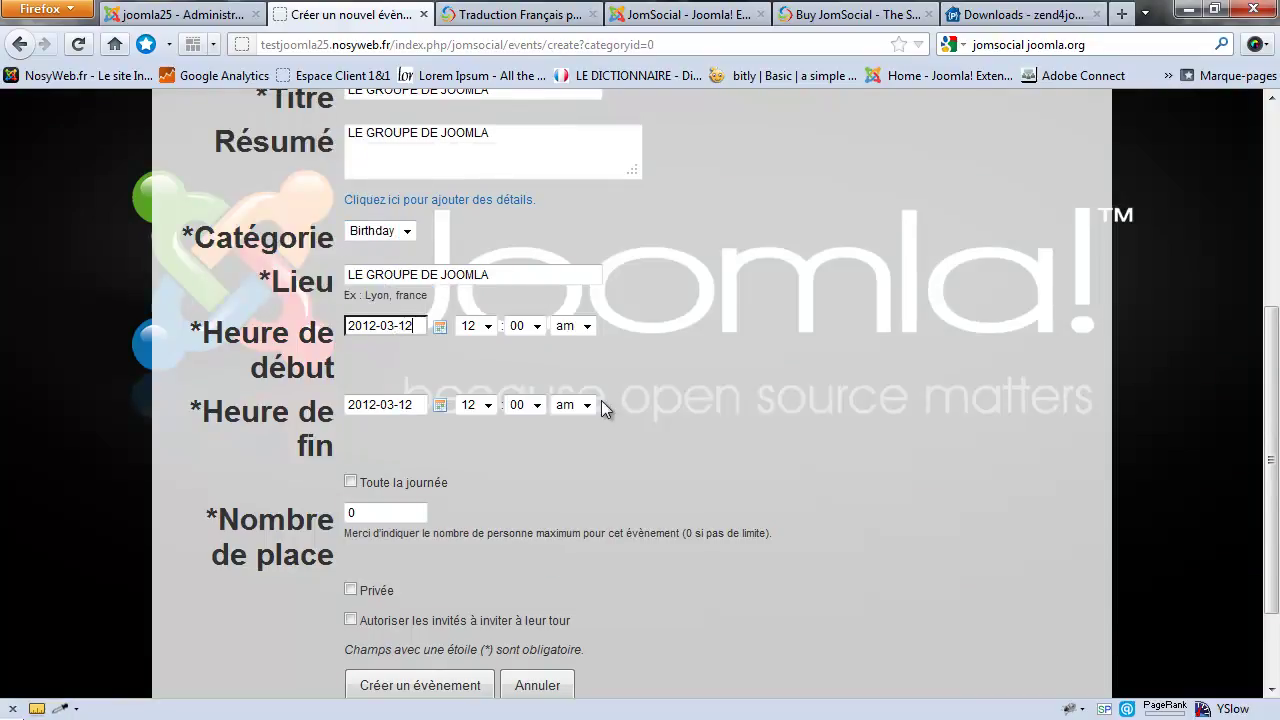
{"action": "scroll", "coordinate": [601, 400], "scroll_direction": "down", "scroll_amount": 3}
{"action": "left_click", "coordinate": [428, 562]}
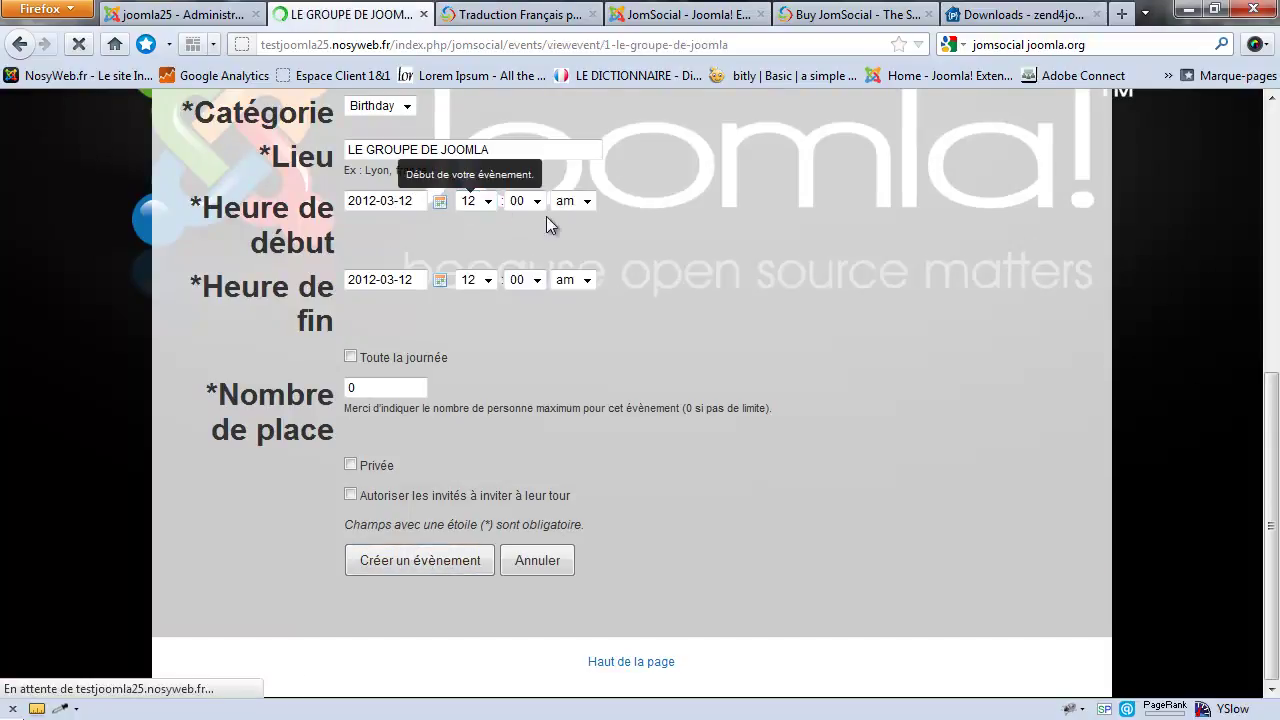
{"action": "scroll", "coordinate": [655, 471], "scroll_direction": "down", "scroll_amount": 3}
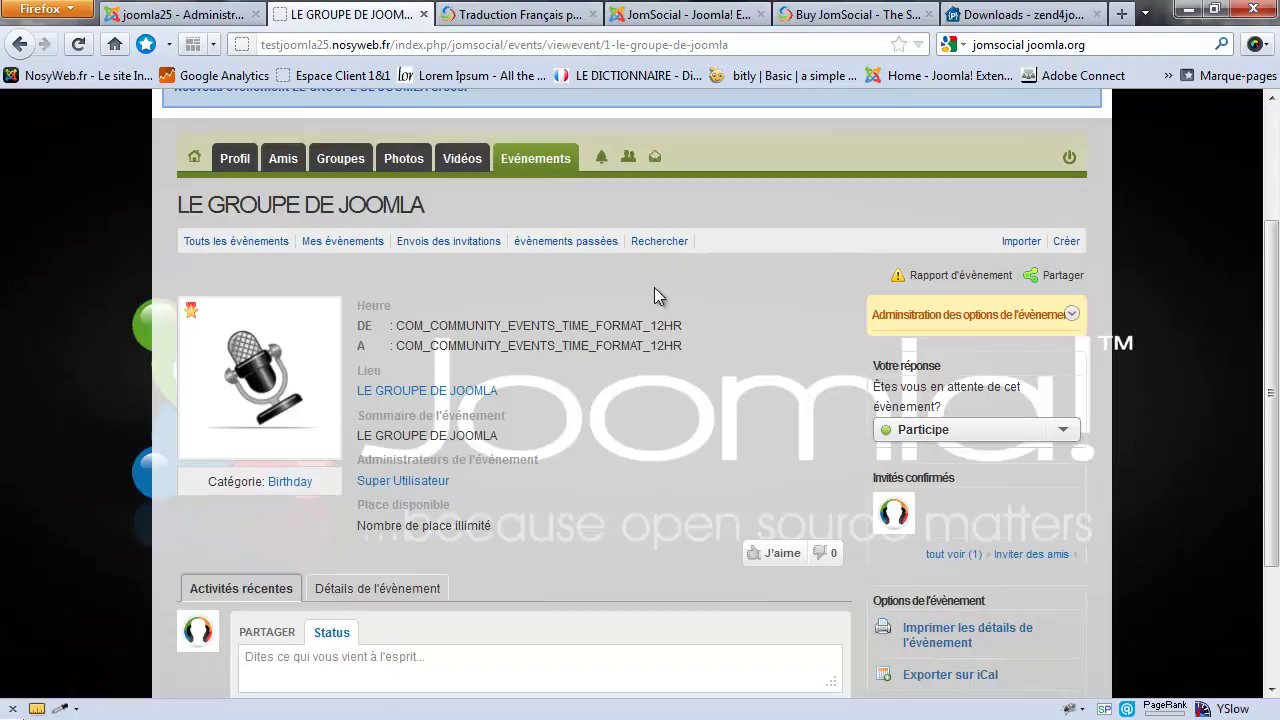
{"action": "left_click_drag", "start_coordinate": [687, 324], "coordinate": [395, 322]}
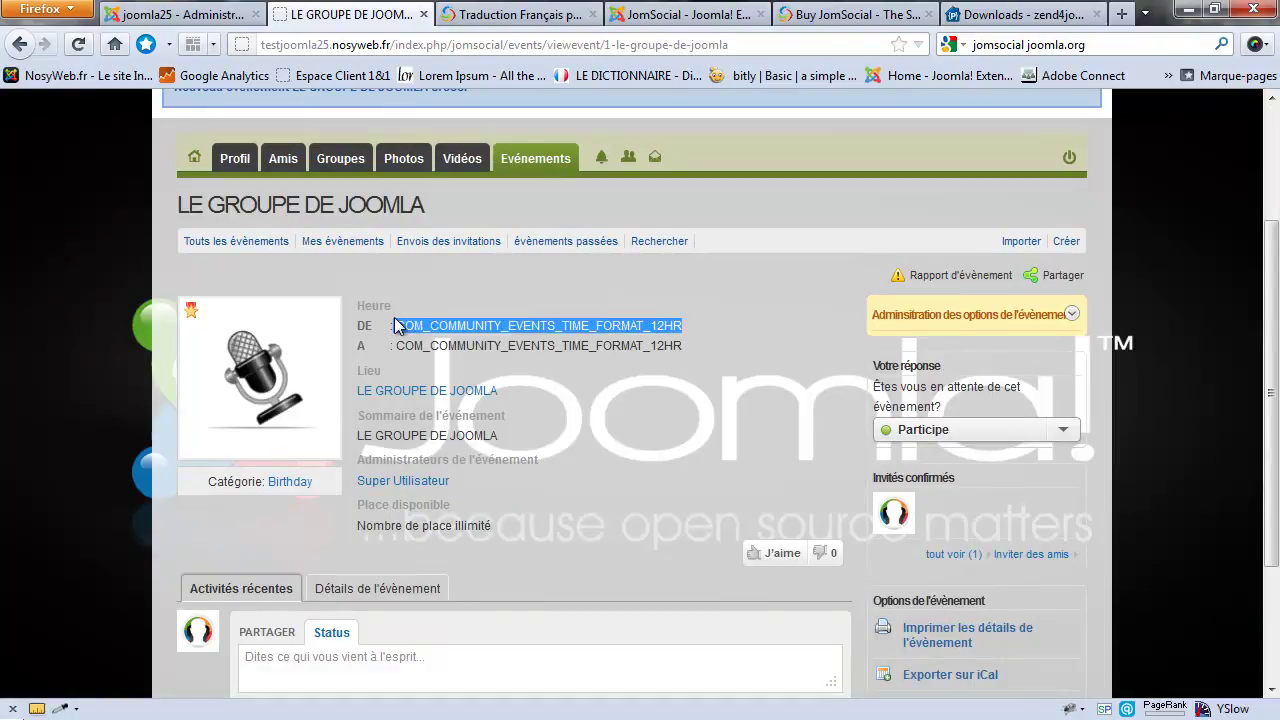
{"action": "left_click", "coordinate": [502, 333]}
{"action": "scroll", "coordinate": [543, 330], "scroll_direction": "down", "scroll_amount": 3}
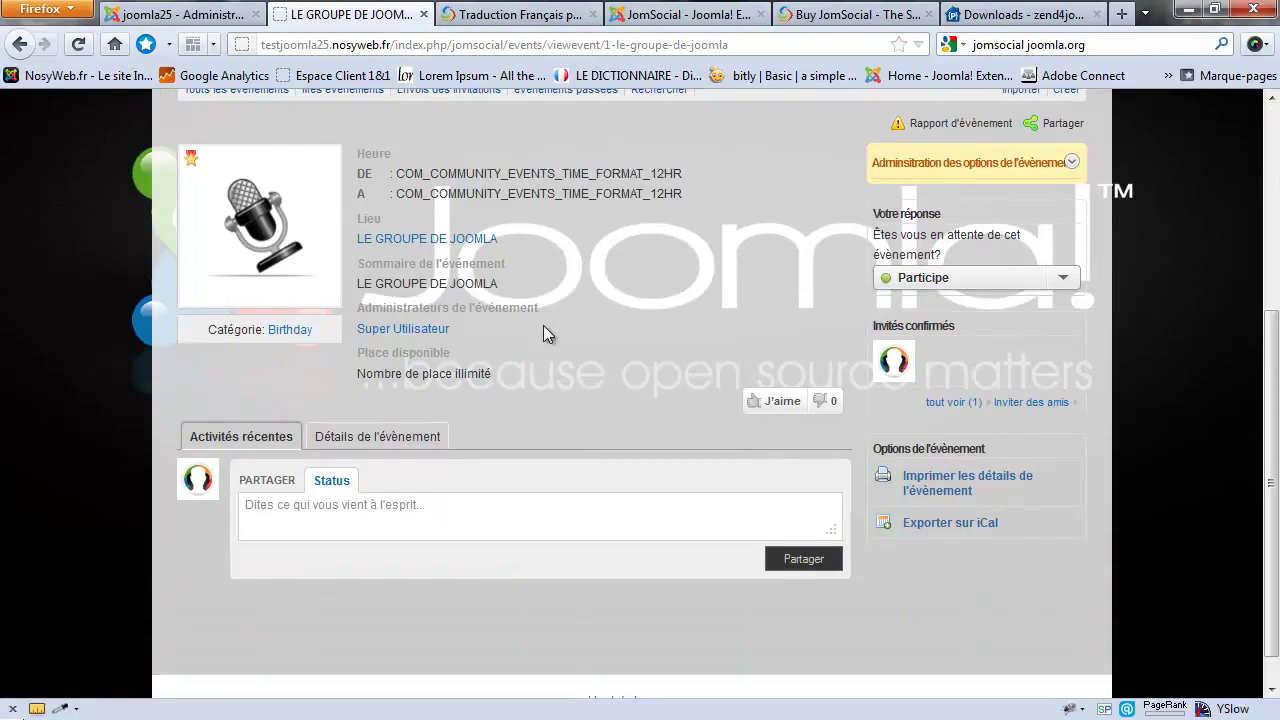
{"action": "left_click_drag", "start_coordinate": [688, 197], "coordinate": [390, 197]}
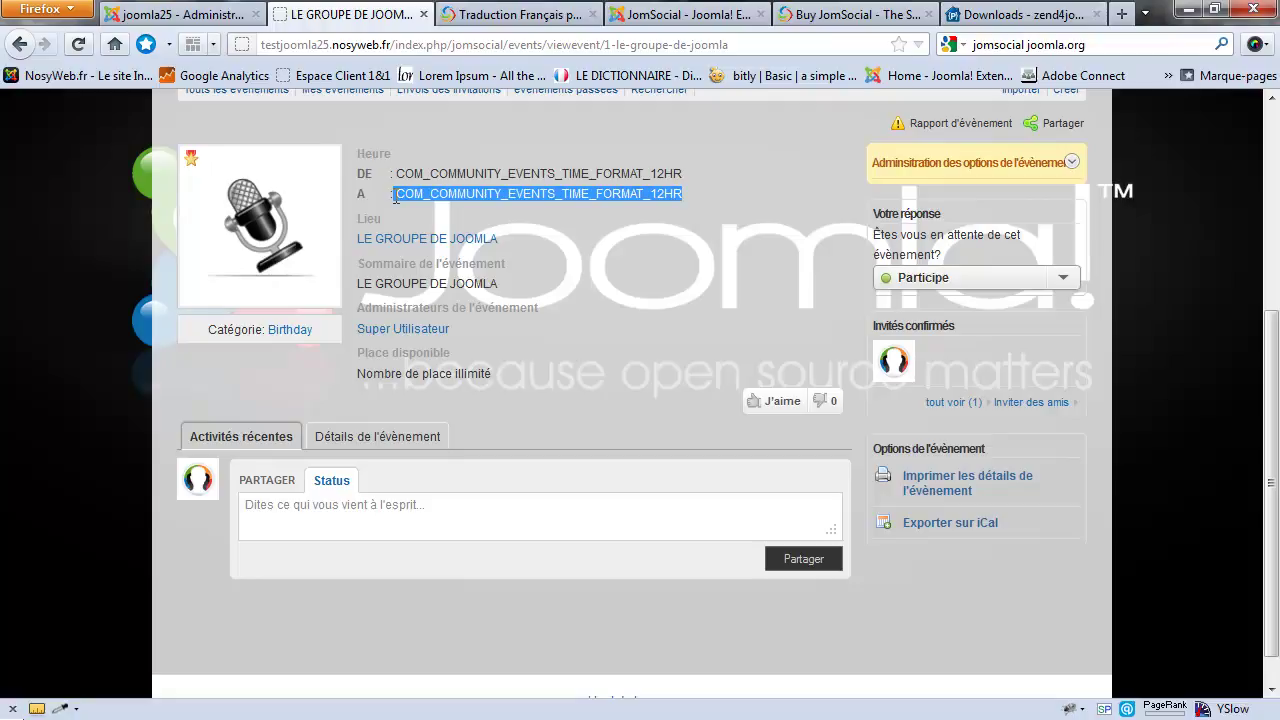
Step: Reload the admin Events list and open LE GROUPE DE JOOMLA to confirm its category is Birthday
{"action": "left_click", "coordinate": [186, 25]}
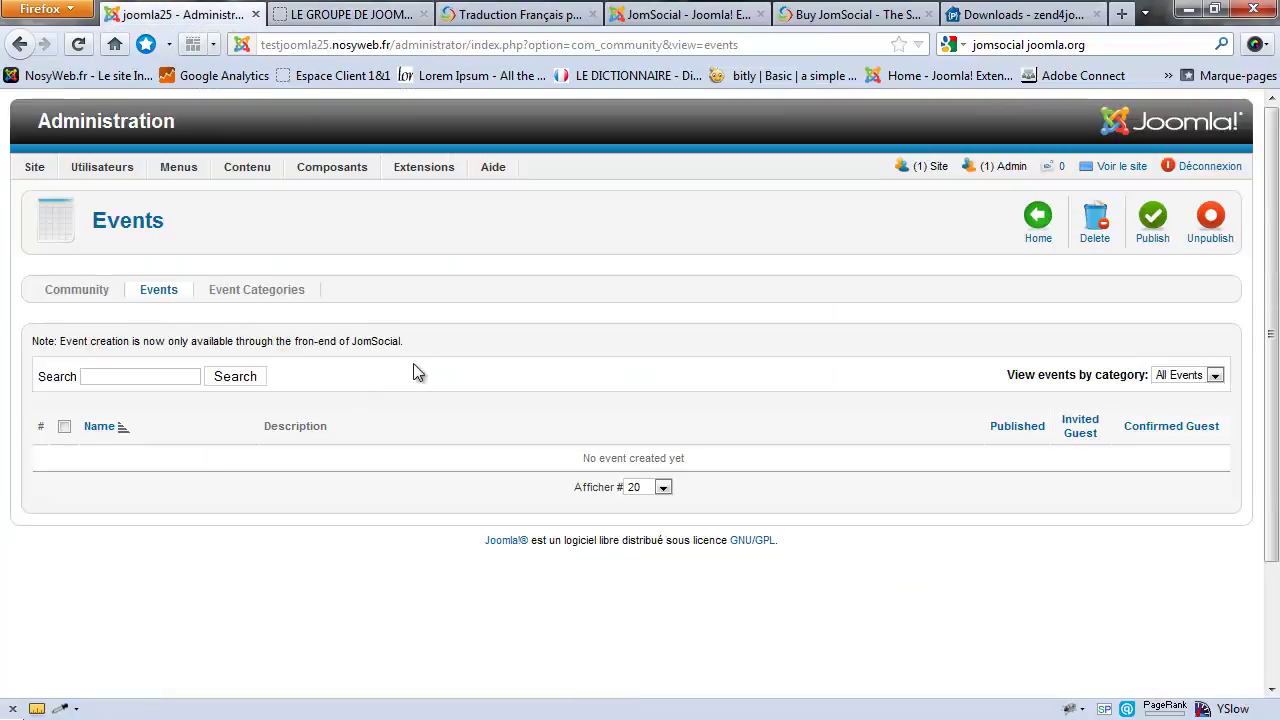
{"action": "key", "text": "F5"}
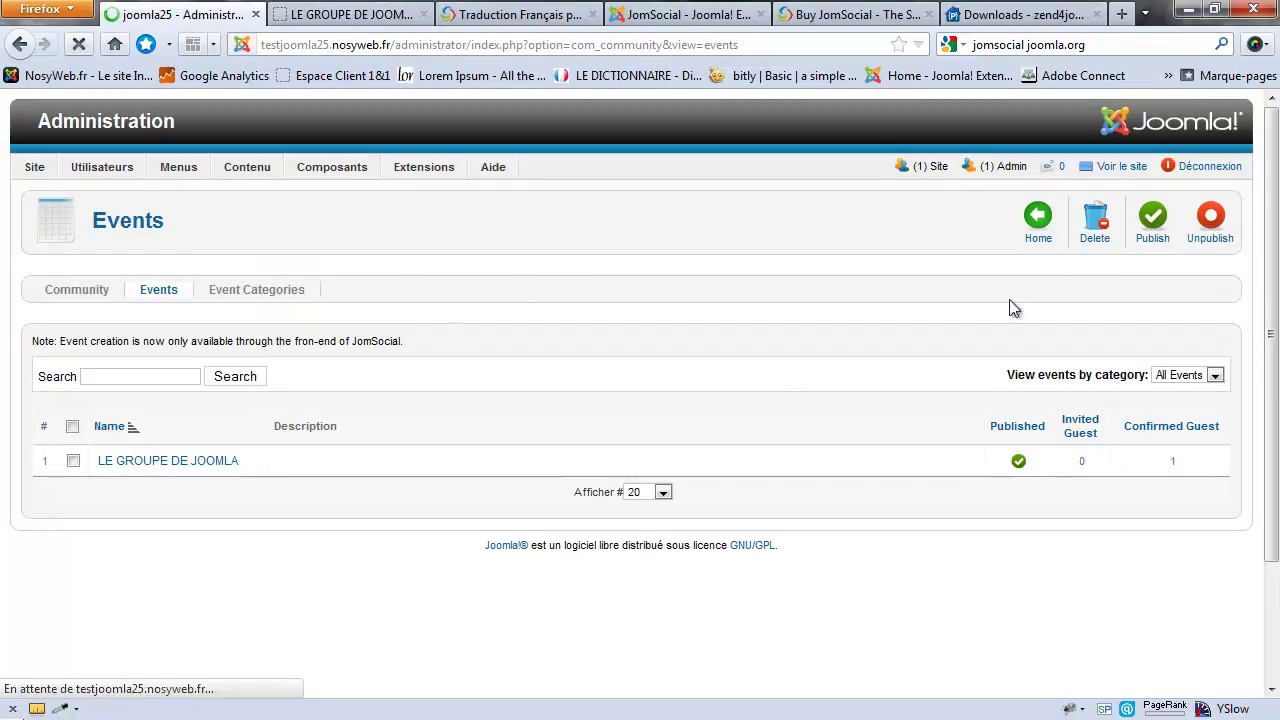
{"action": "left_click", "coordinate": [143, 462]}
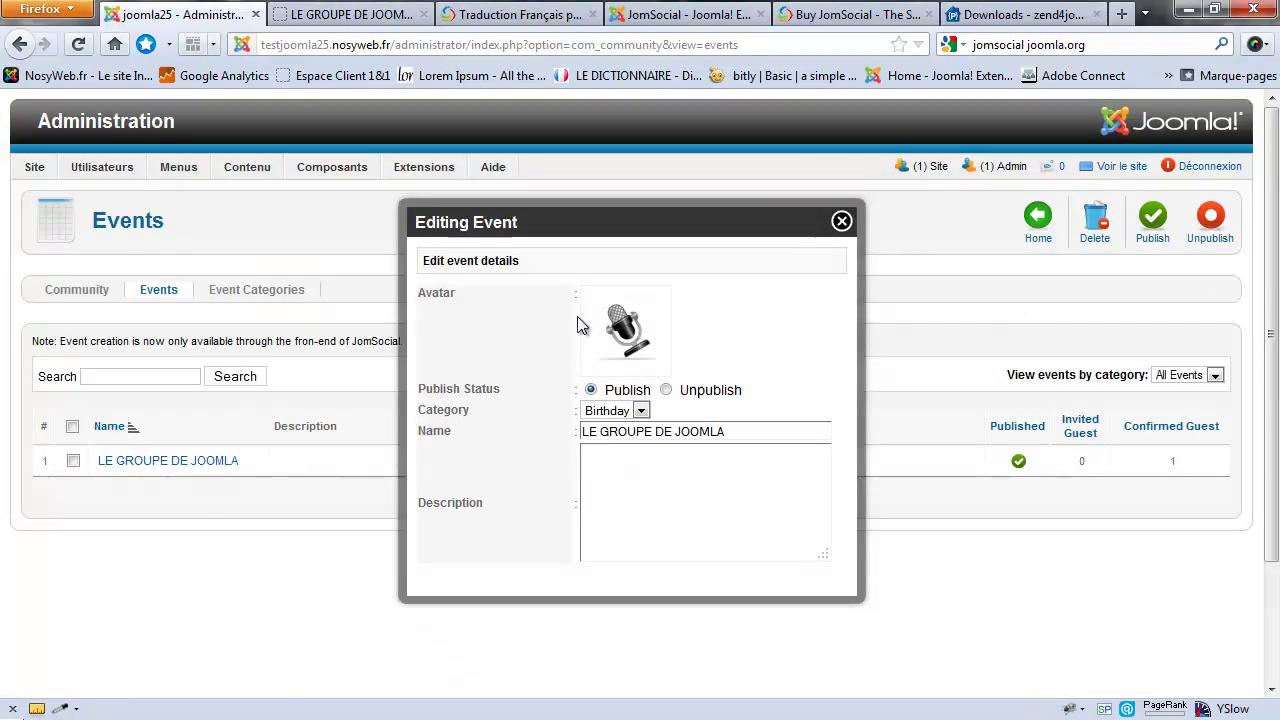
{"action": "left_click", "coordinate": [640, 413]}
{"action": "key", "text": "Escape"}
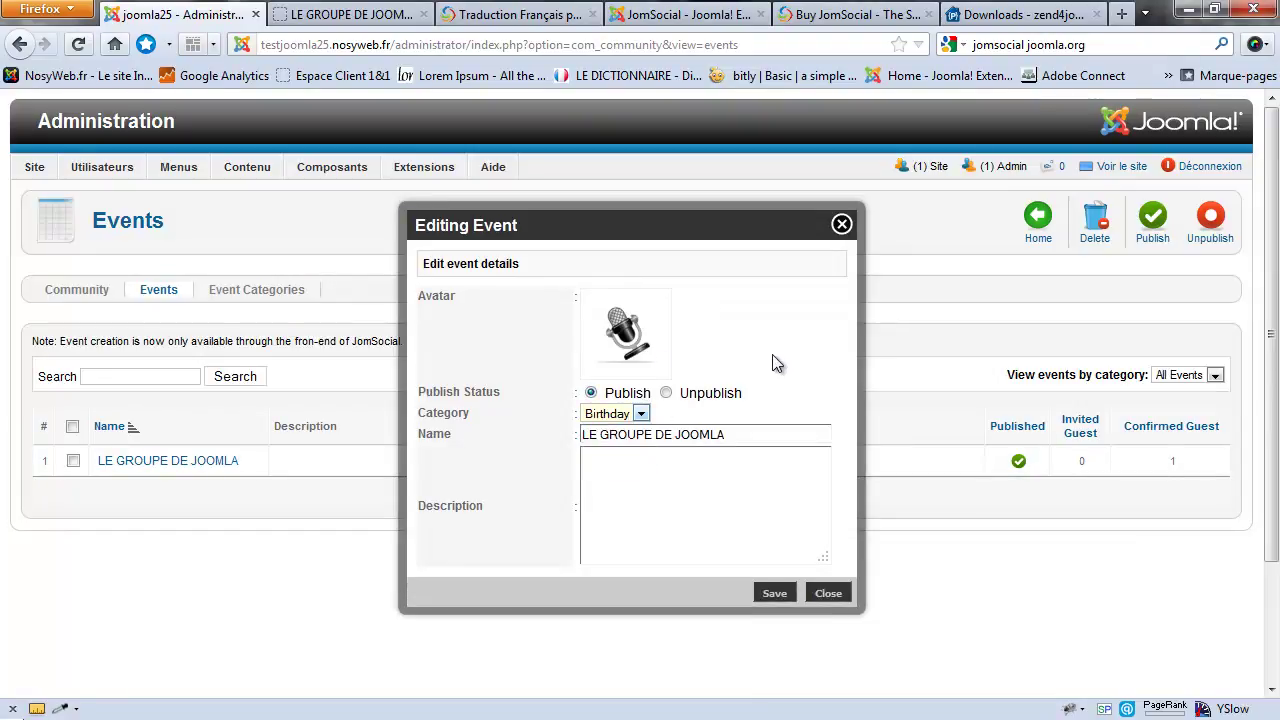
{"action": "left_click", "coordinate": [841, 224]}
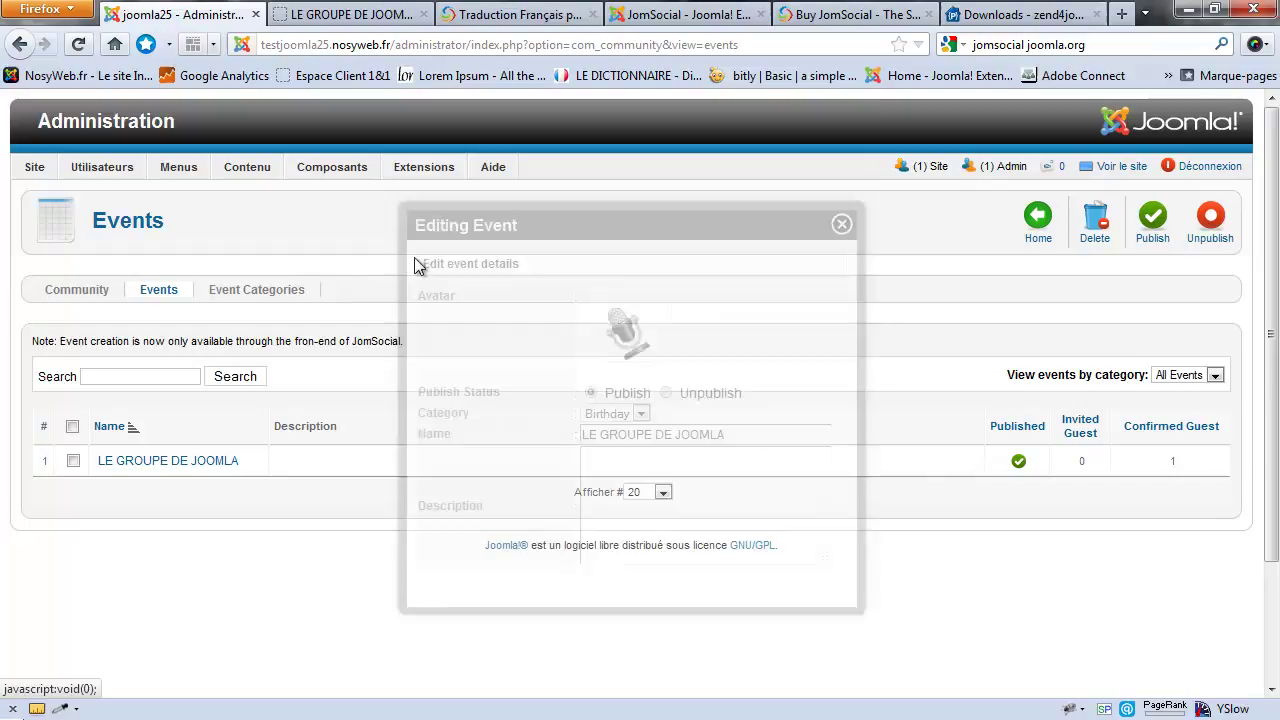
Step: Show Event Categories: Birthday, General and Party, with Birthday holding one event
{"action": "left_click", "coordinate": [251, 289]}
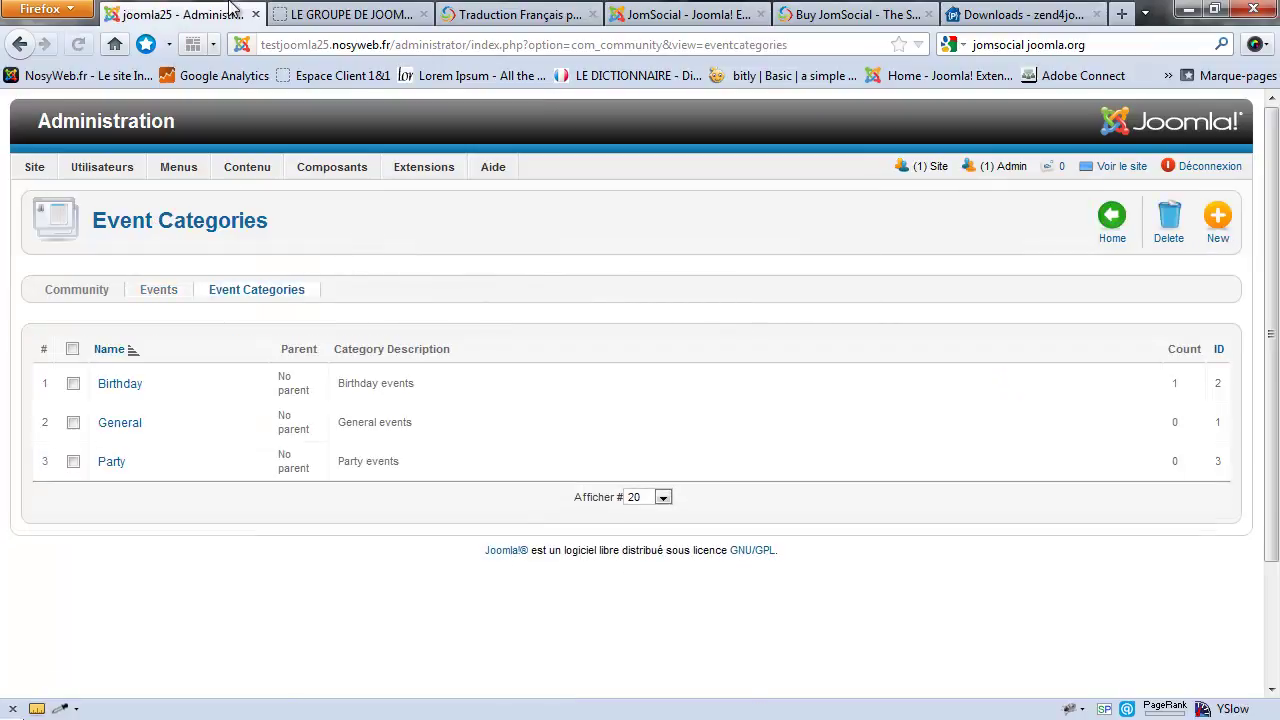
{"action": "left_click", "coordinate": [340, 14]}
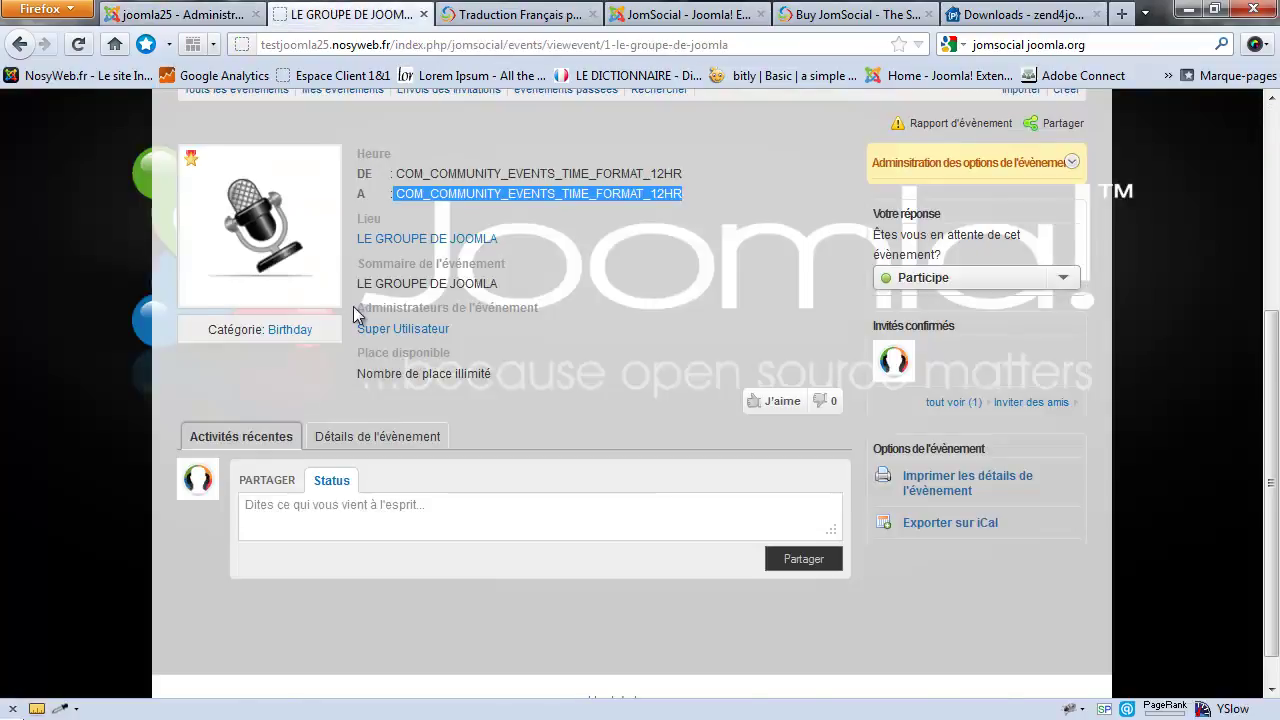
{"action": "scroll", "coordinate": [586, 183], "scroll_direction": "up", "scroll_amount": 4}
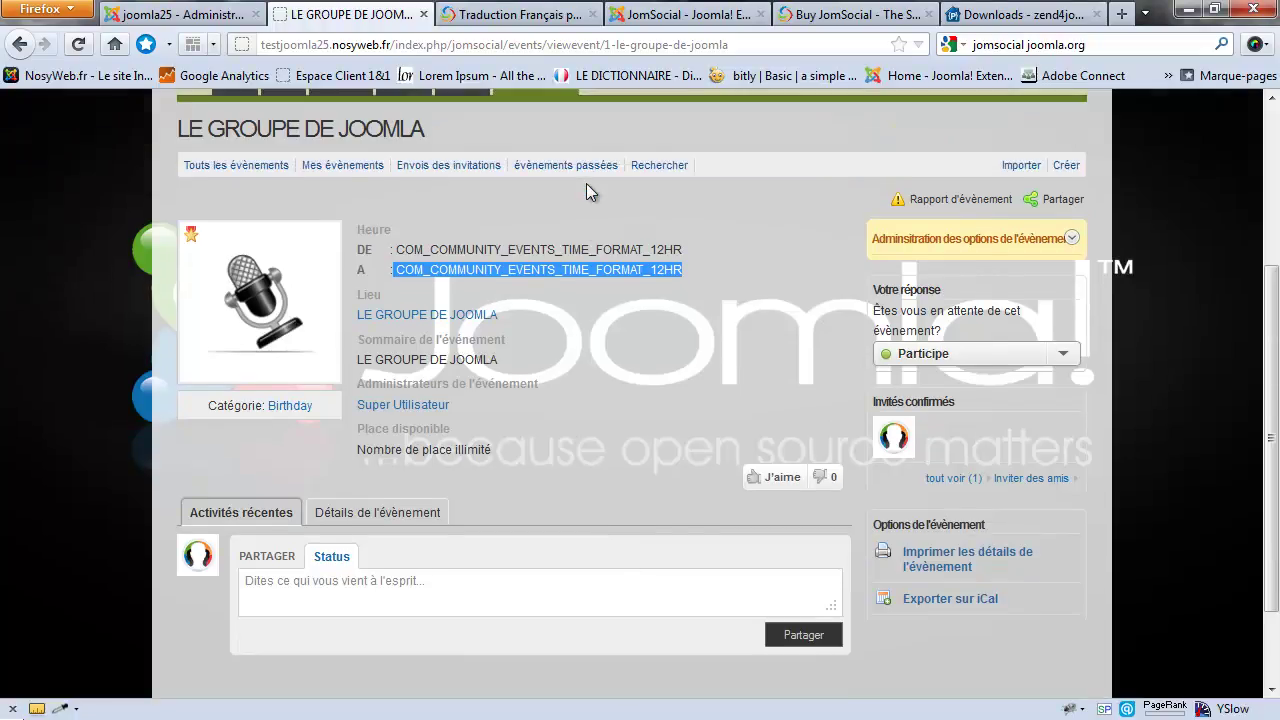
{"action": "left_click", "coordinate": [190, 18]}
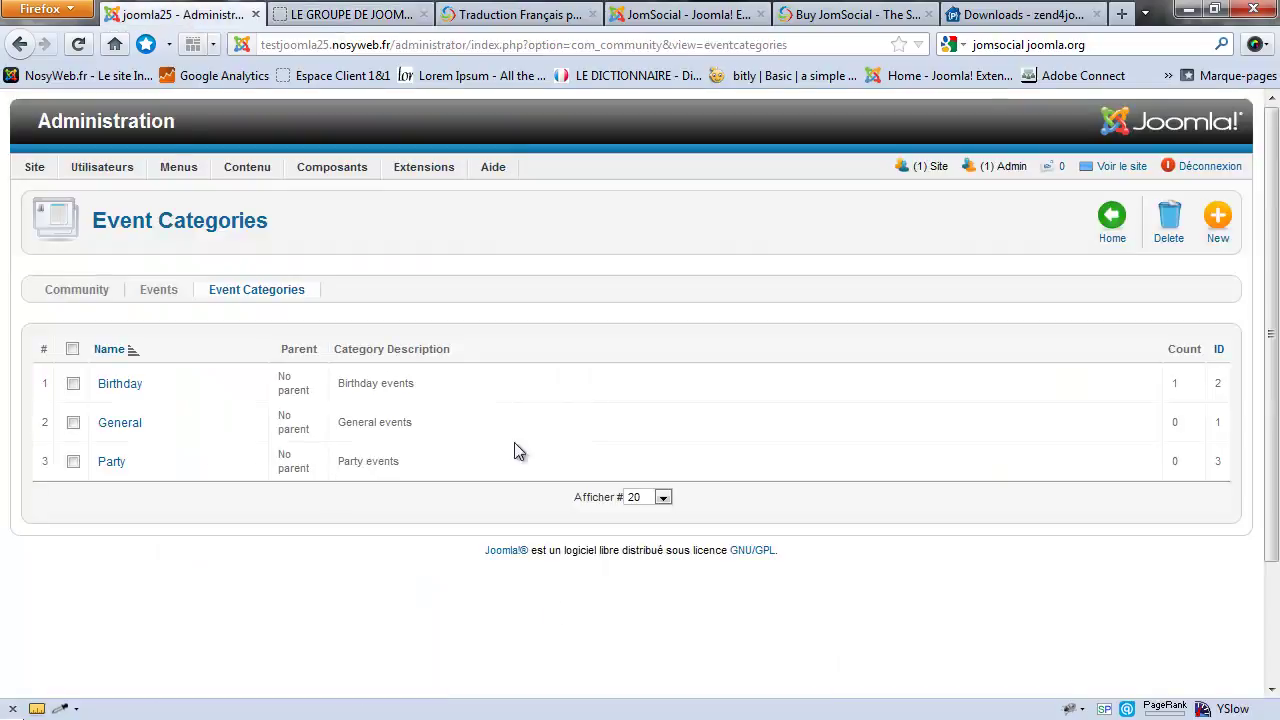
Step: From the Community dashboard, show Video Categories, which lists only General
{"action": "left_click", "coordinate": [86, 290]}
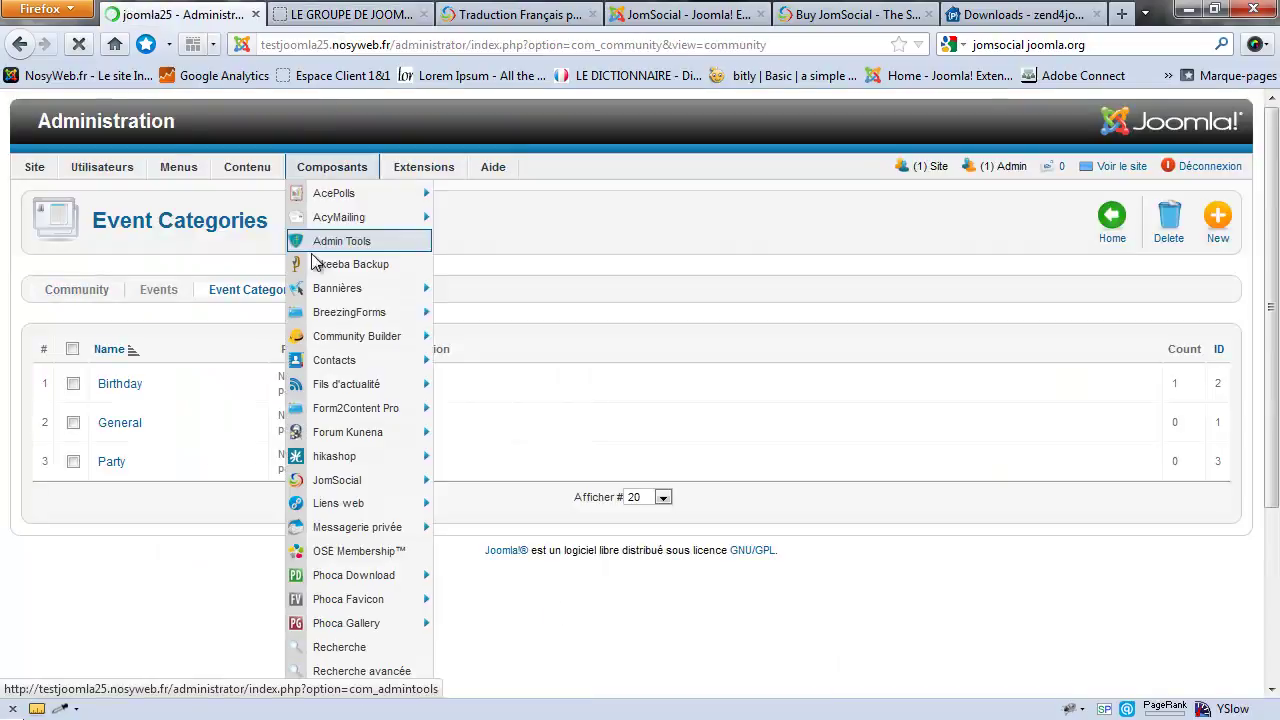
{"action": "scroll", "coordinate": [316, 241], "scroll_direction": "down", "scroll_amount": 3}
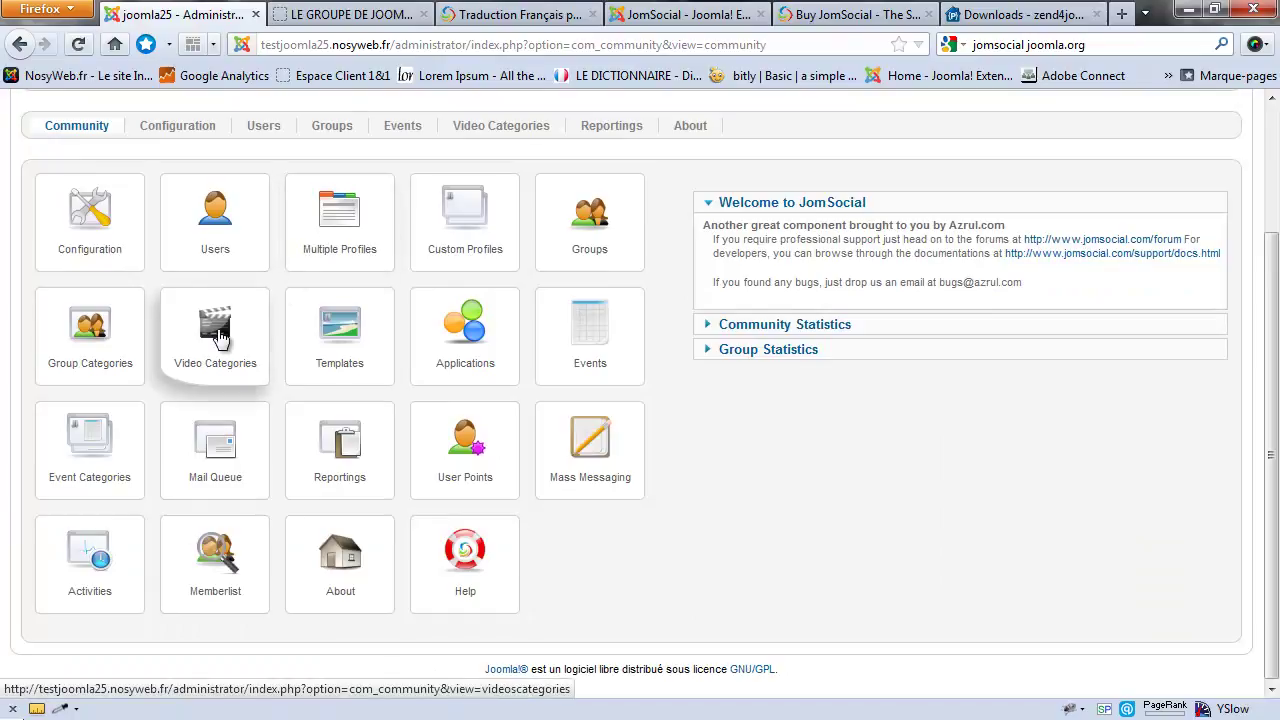
{"action": "left_click", "coordinate": [220, 338]}
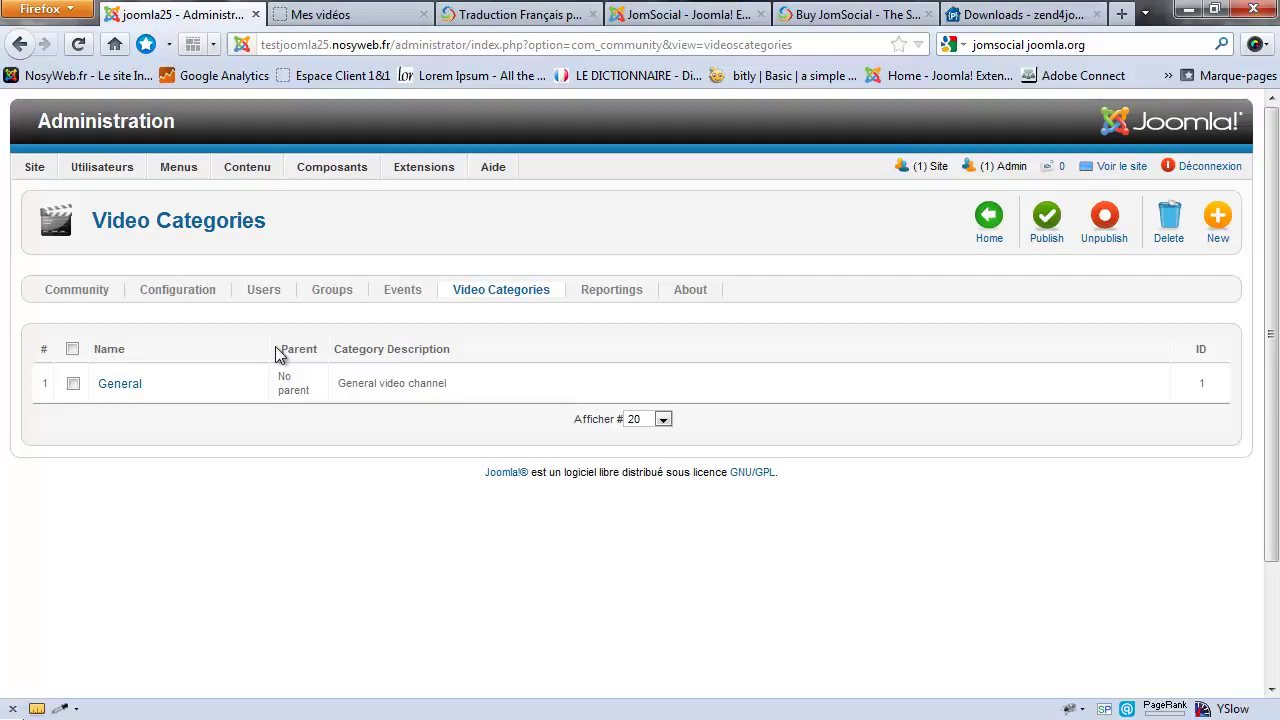
{"action": "left_click", "coordinate": [338, 14]}
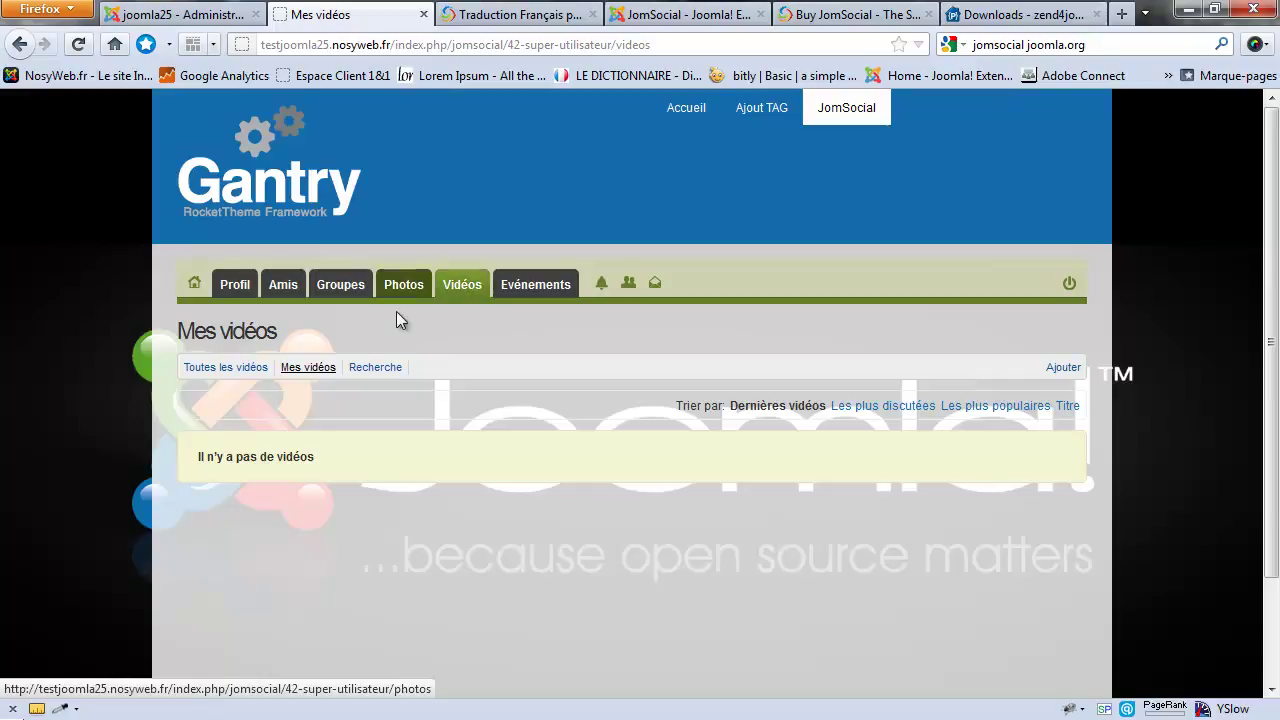
{"action": "left_click", "coordinate": [1062, 367]}
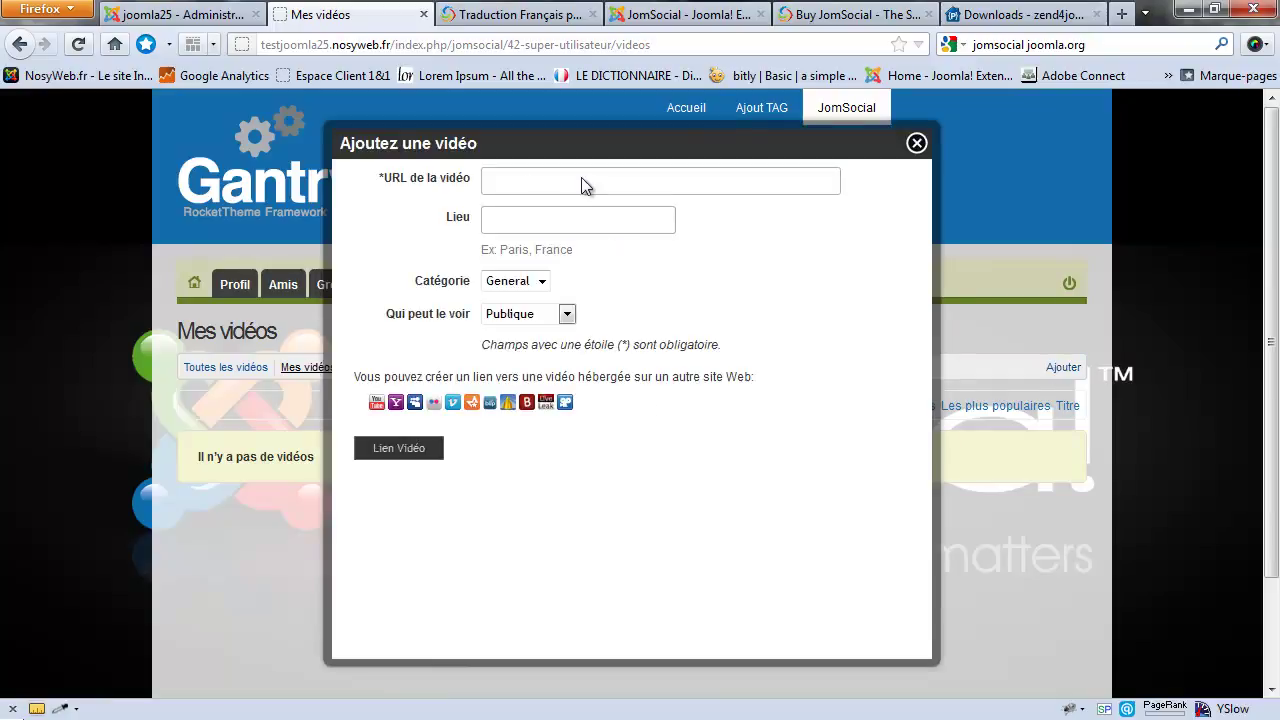
{"action": "left_click", "coordinate": [521, 280]}
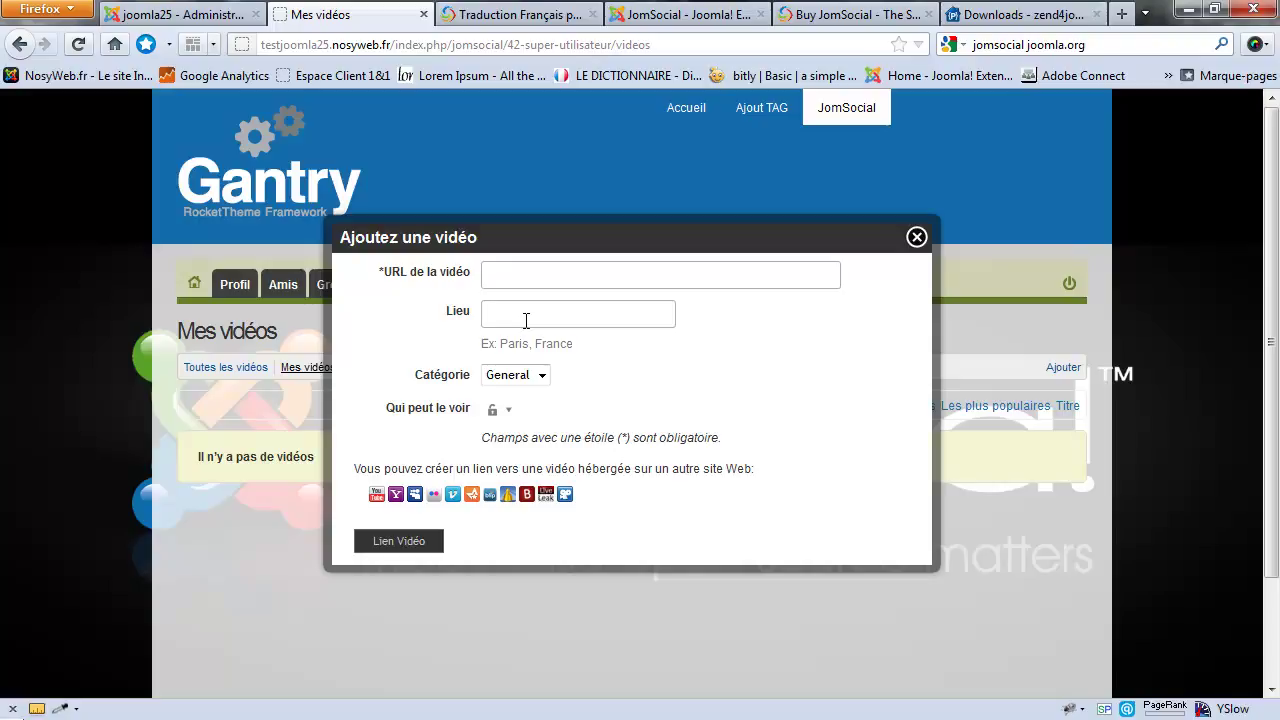
{"action": "left_click", "coordinate": [505, 412]}
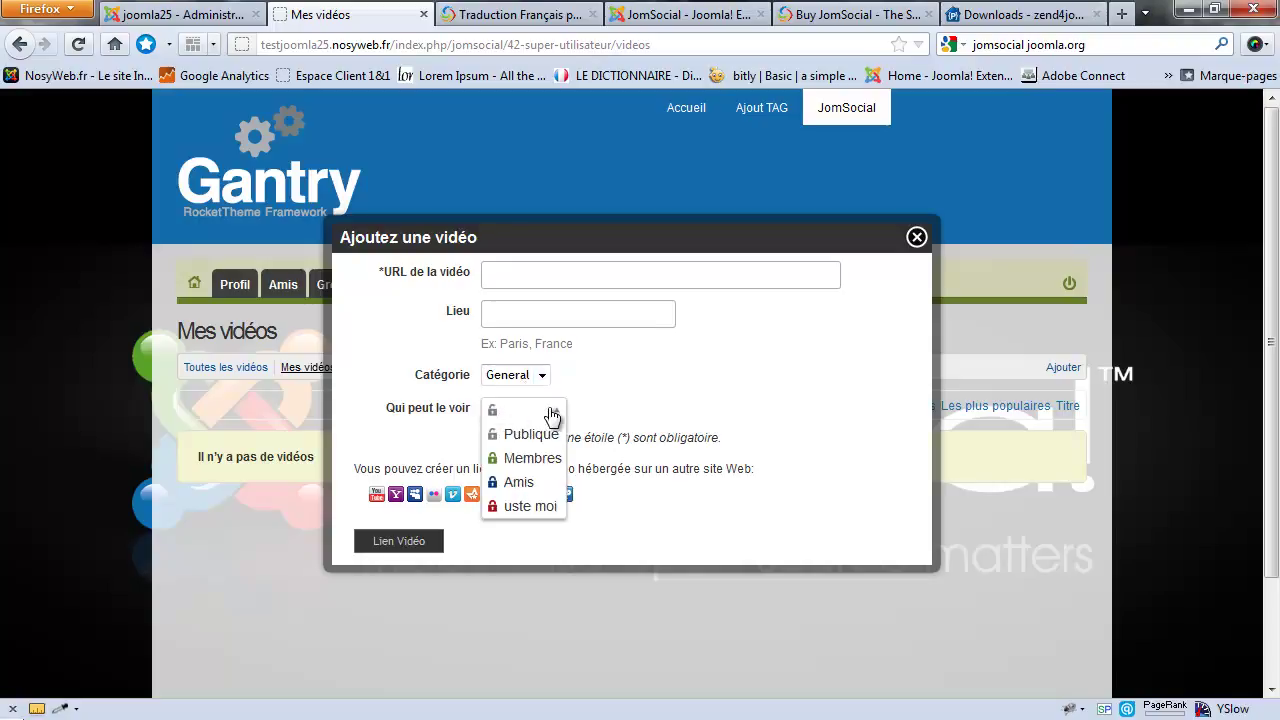
{"action": "left_click", "coordinate": [615, 400]}
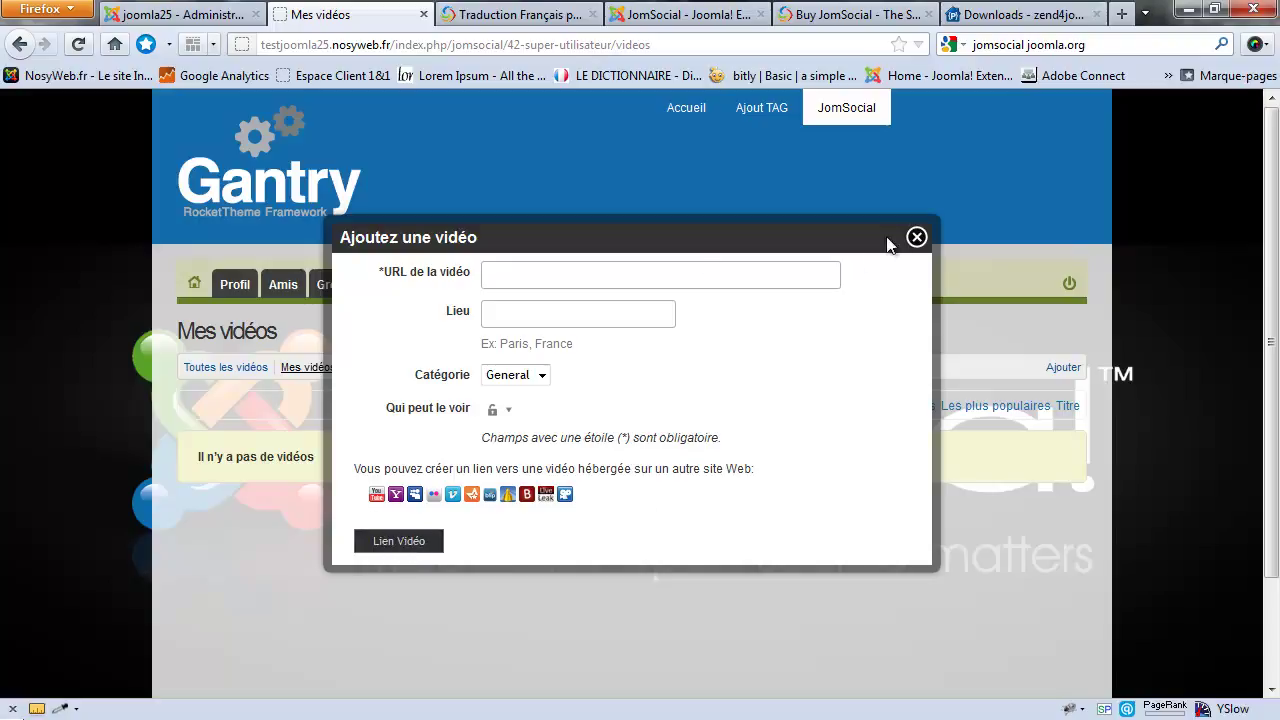
{"action": "left_click", "coordinate": [912, 240]}
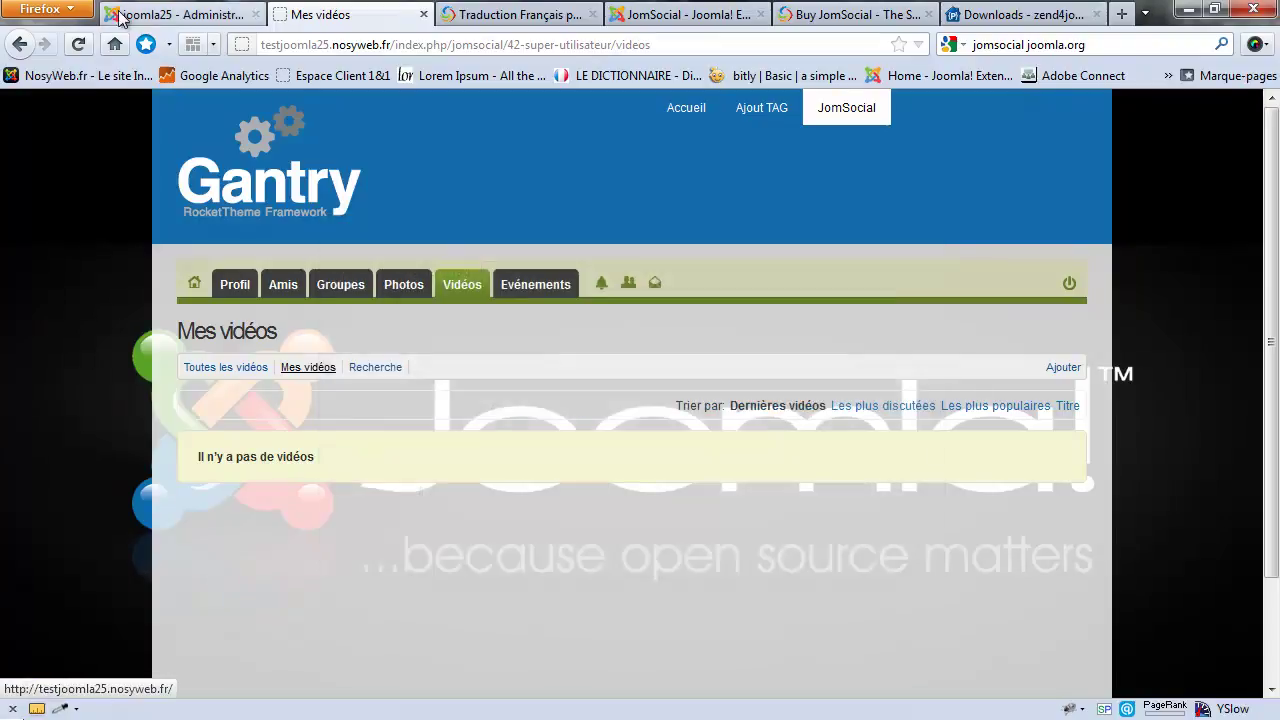
{"action": "left_click", "coordinate": [180, 14]}
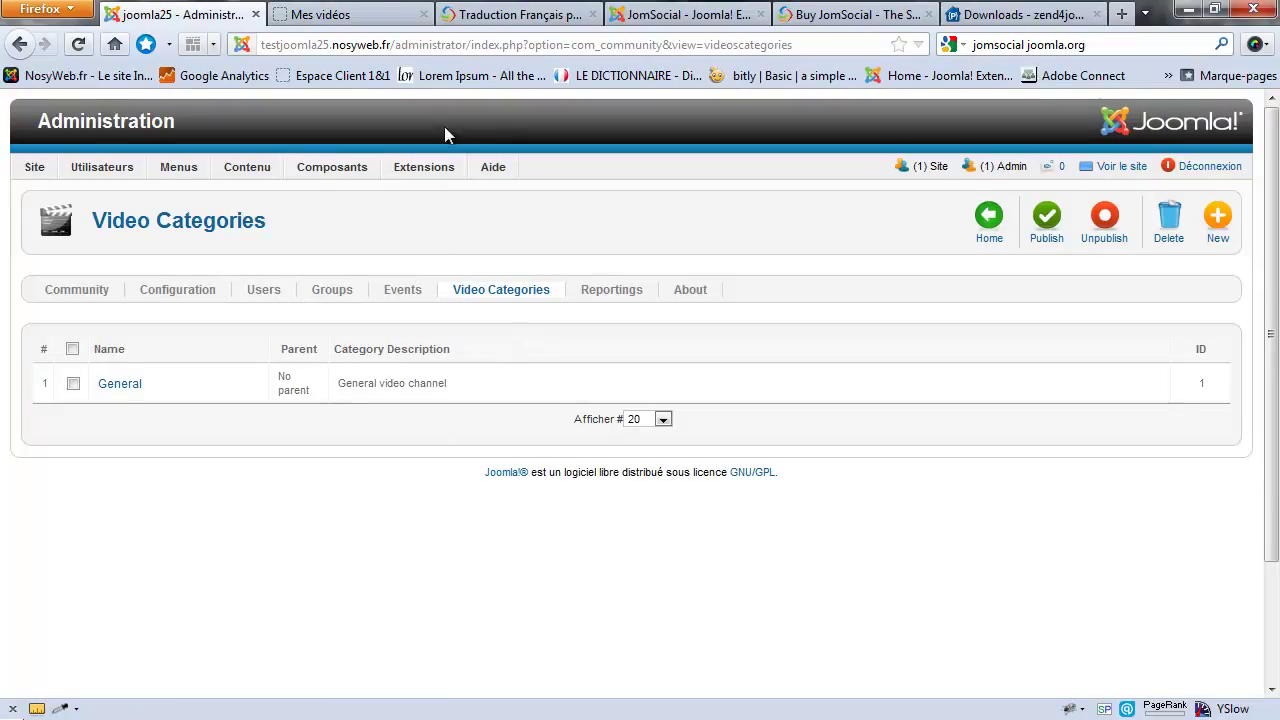
{"action": "left_click", "coordinate": [334, 14]}
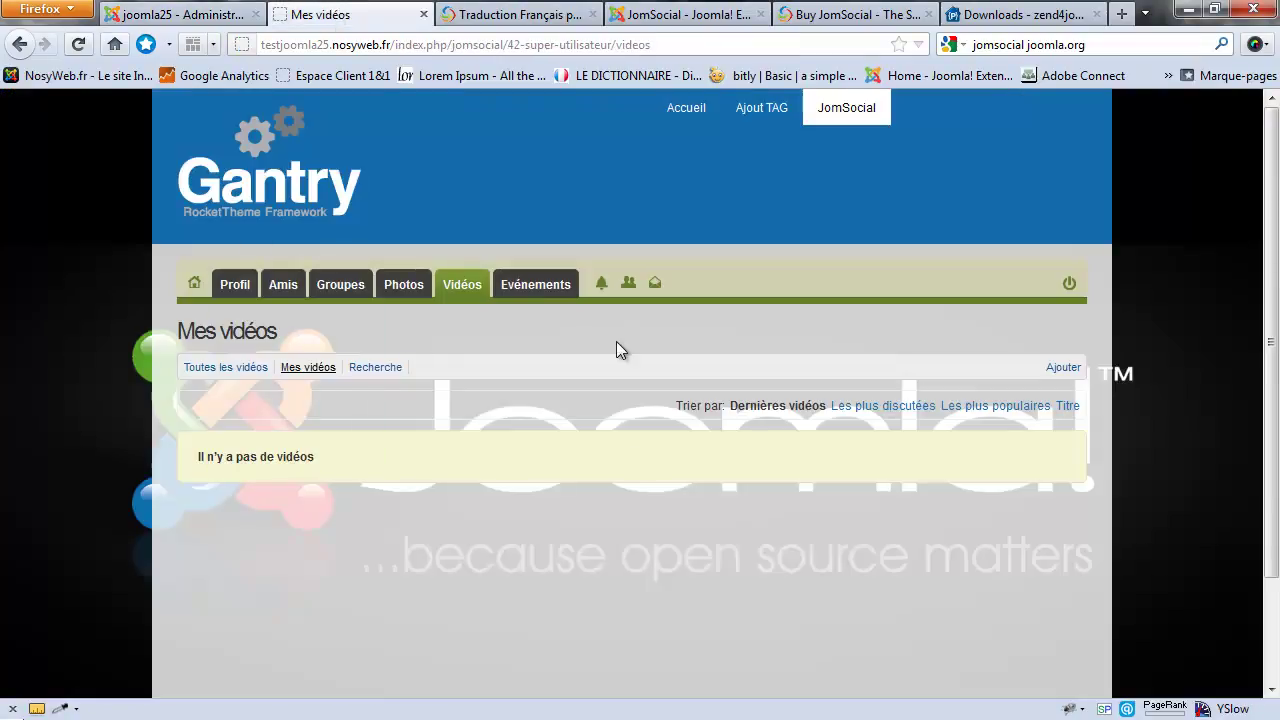
{"action": "left_click", "coordinate": [1063, 368]}
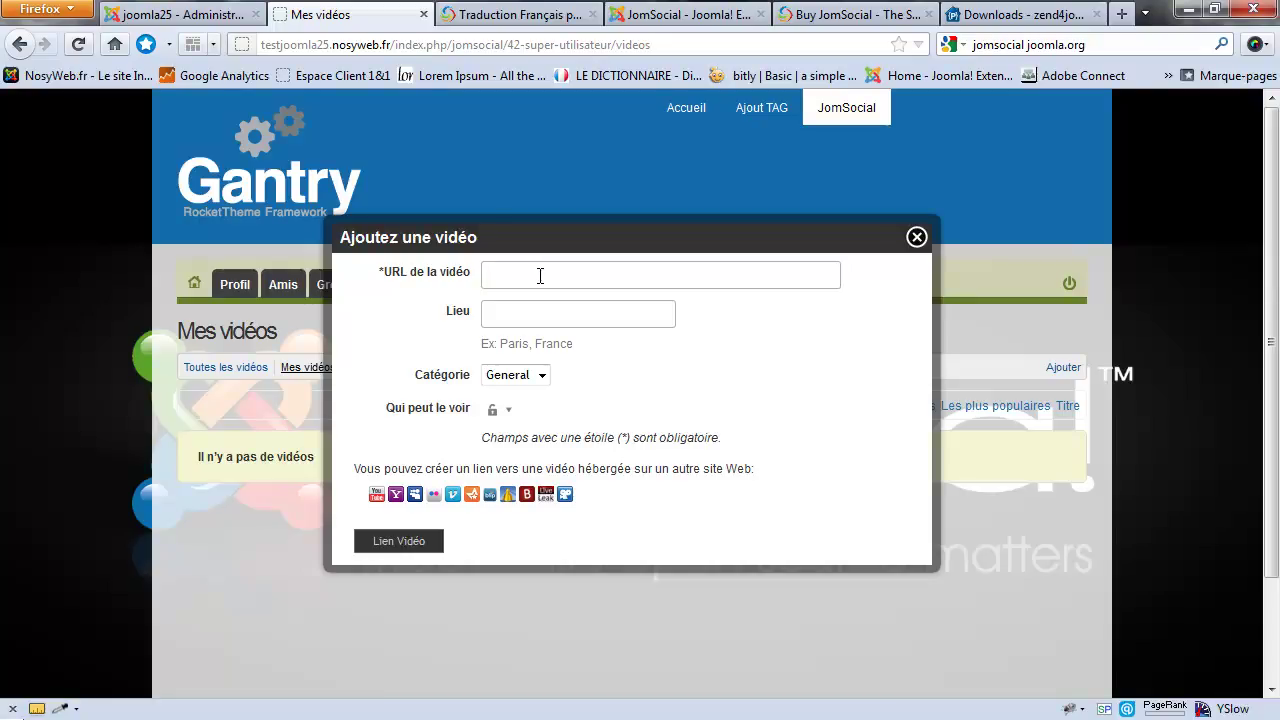
{"action": "left_click", "coordinate": [917, 239]}
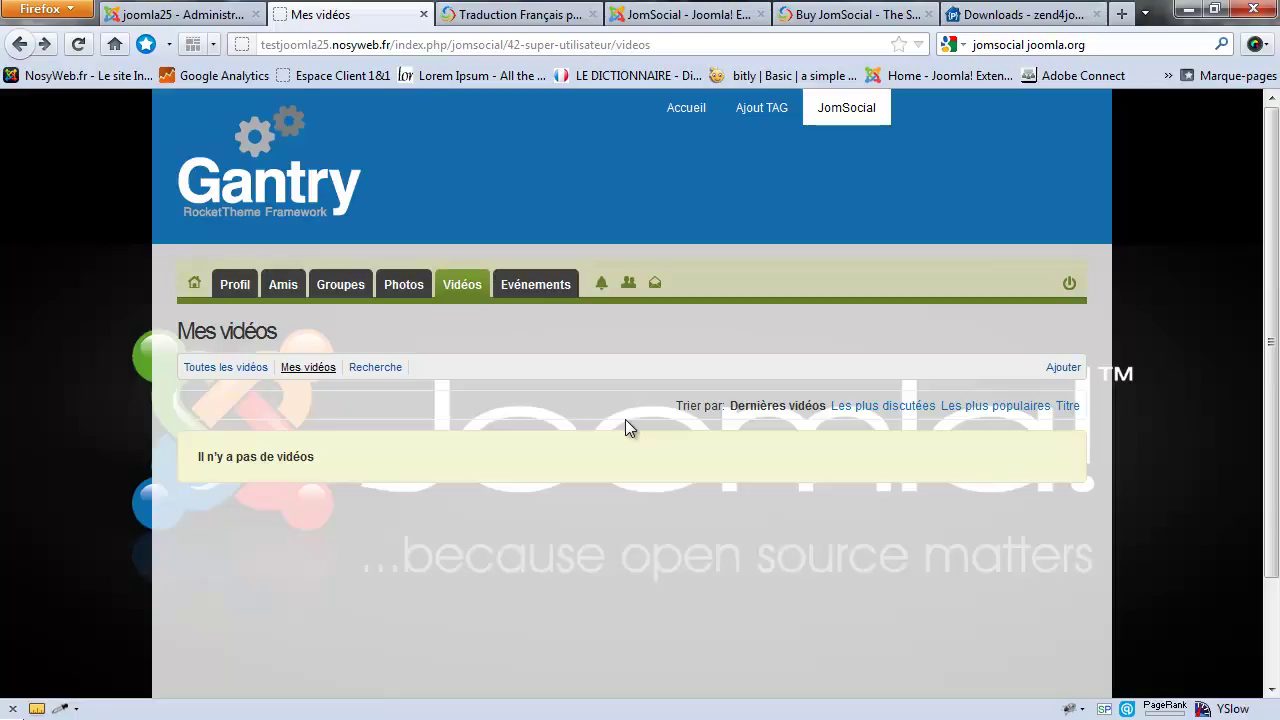
Step: Set Enable video uploads to Yes in Media configuration and save, then check Remote Storage settings
{"action": "left_click", "coordinate": [190, 14]}
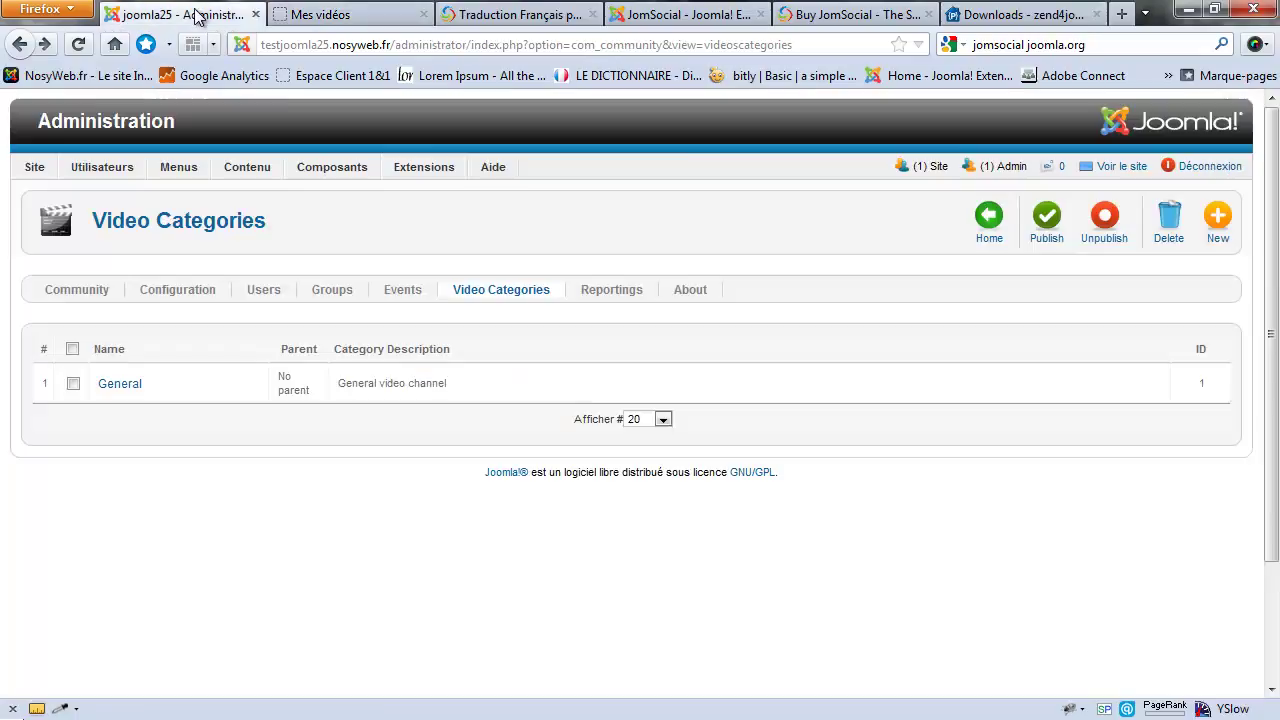
{"action": "mouse_move", "coordinate": [102, 167]}
{"action": "left_click", "coordinate": [197, 297]}
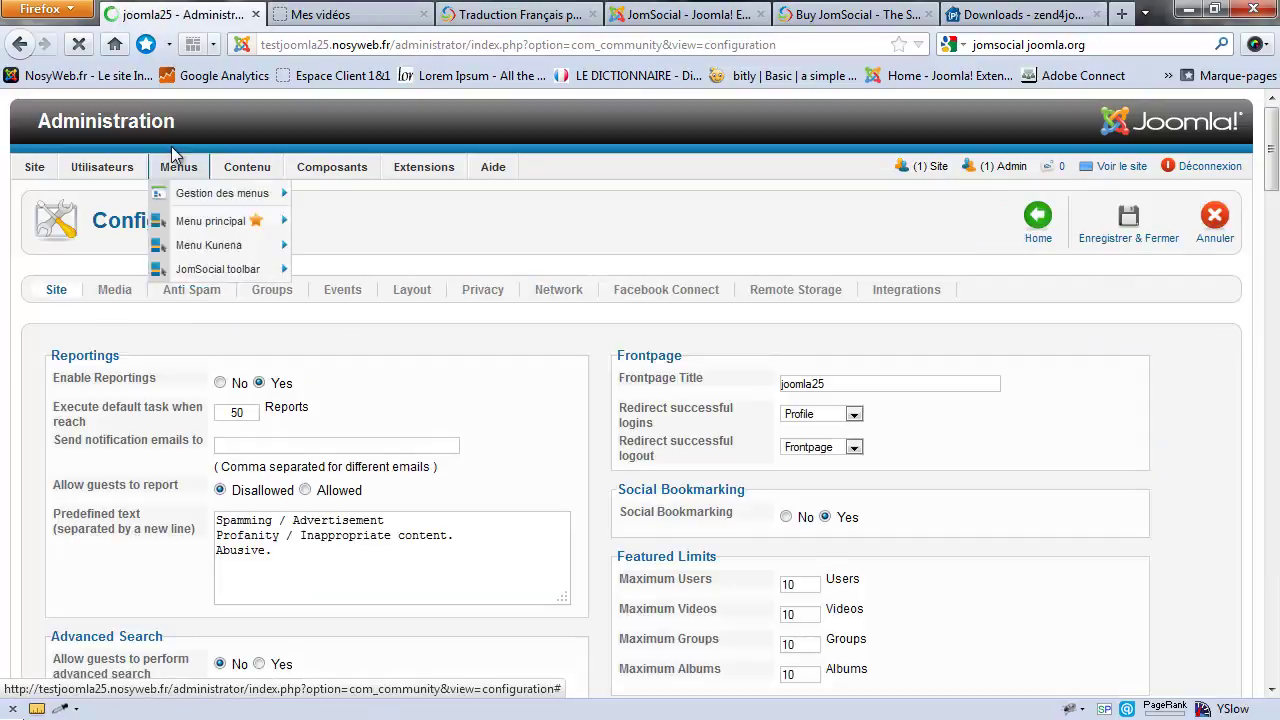
{"action": "left_click", "coordinate": [115, 291]}
{"action": "scroll", "coordinate": [795, 402], "scroll_direction": "down", "scroll_amount": 2}
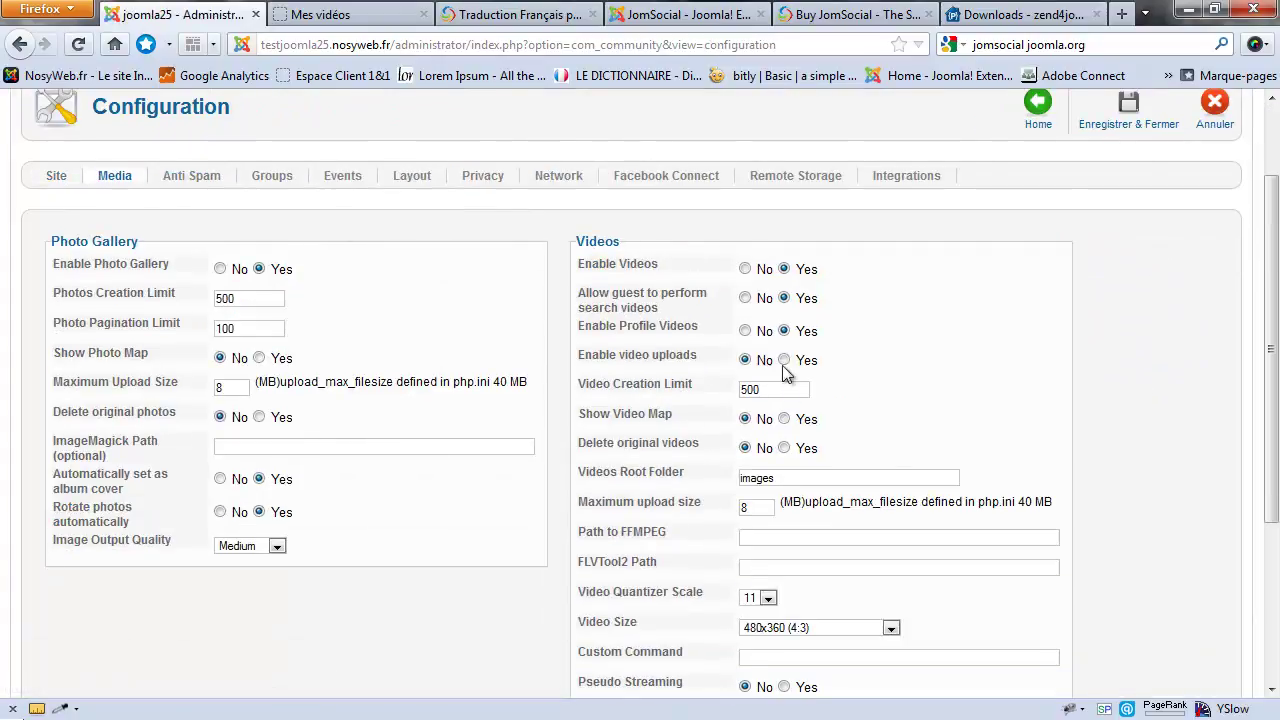
{"action": "left_click", "coordinate": [784, 360]}
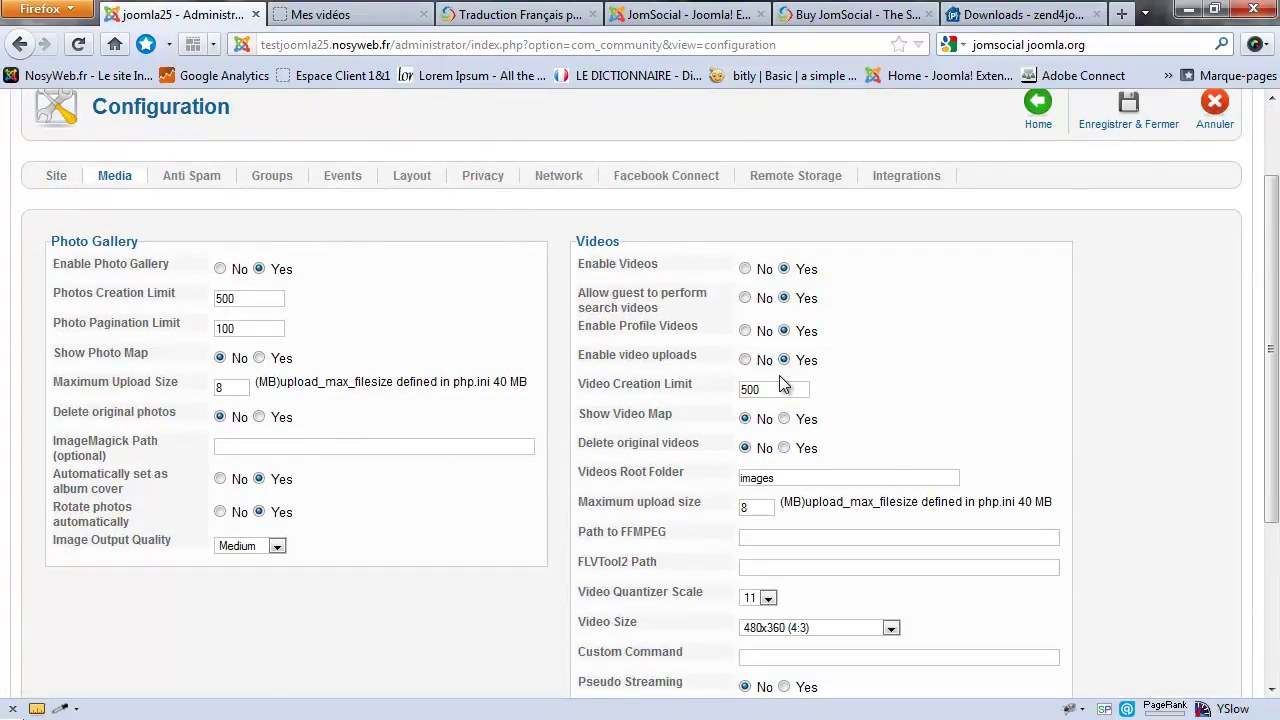
{"action": "left_click", "coordinate": [1128, 110]}
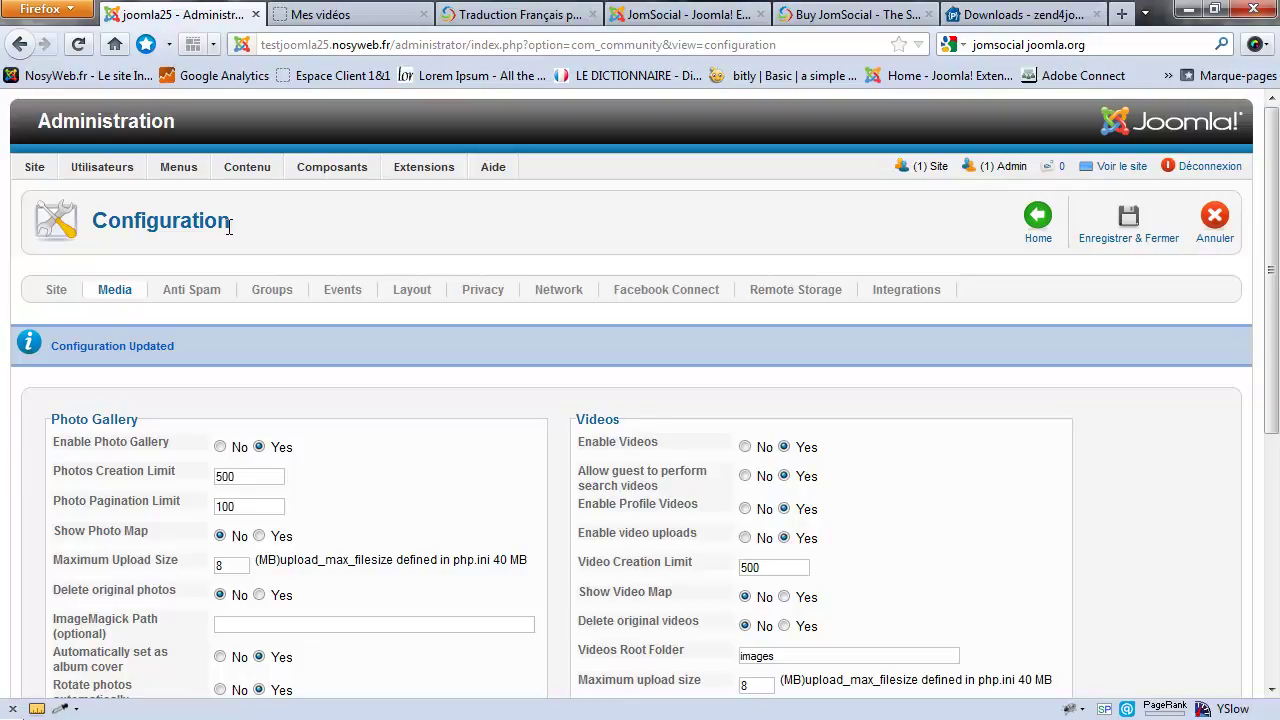
{"action": "left_click", "coordinate": [808, 292]}
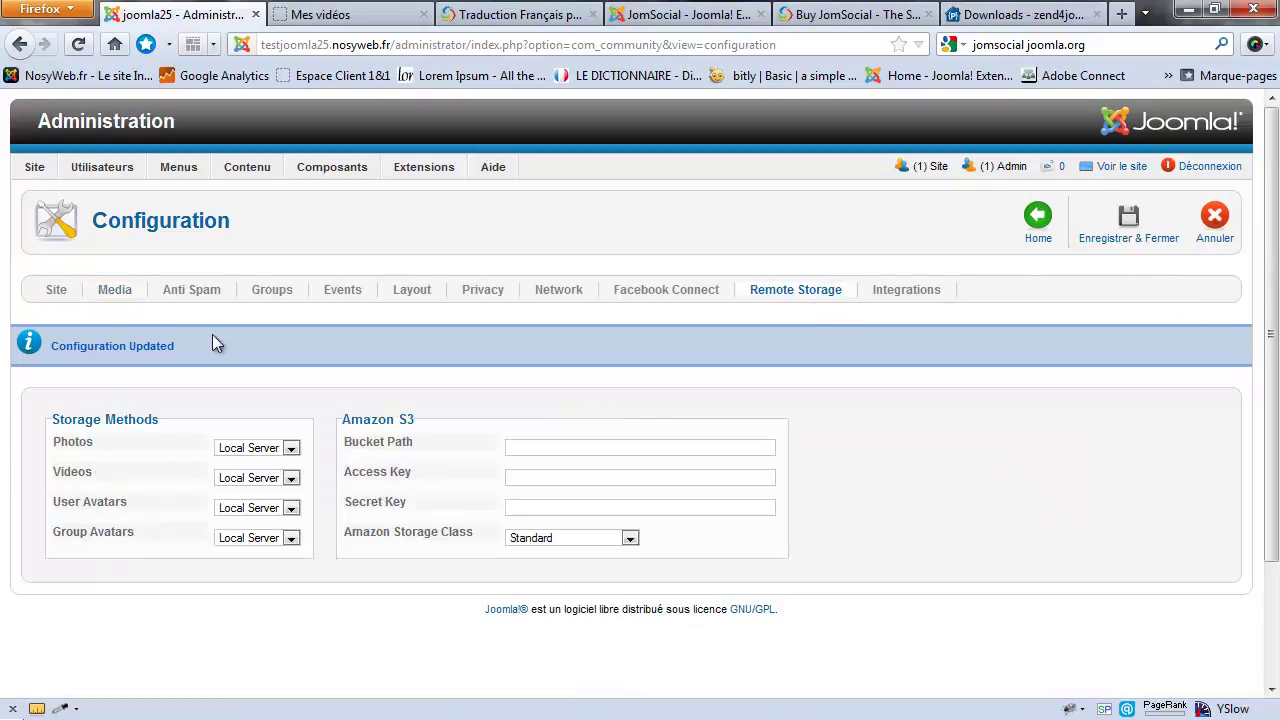
{"action": "left_click", "coordinate": [320, 14]}
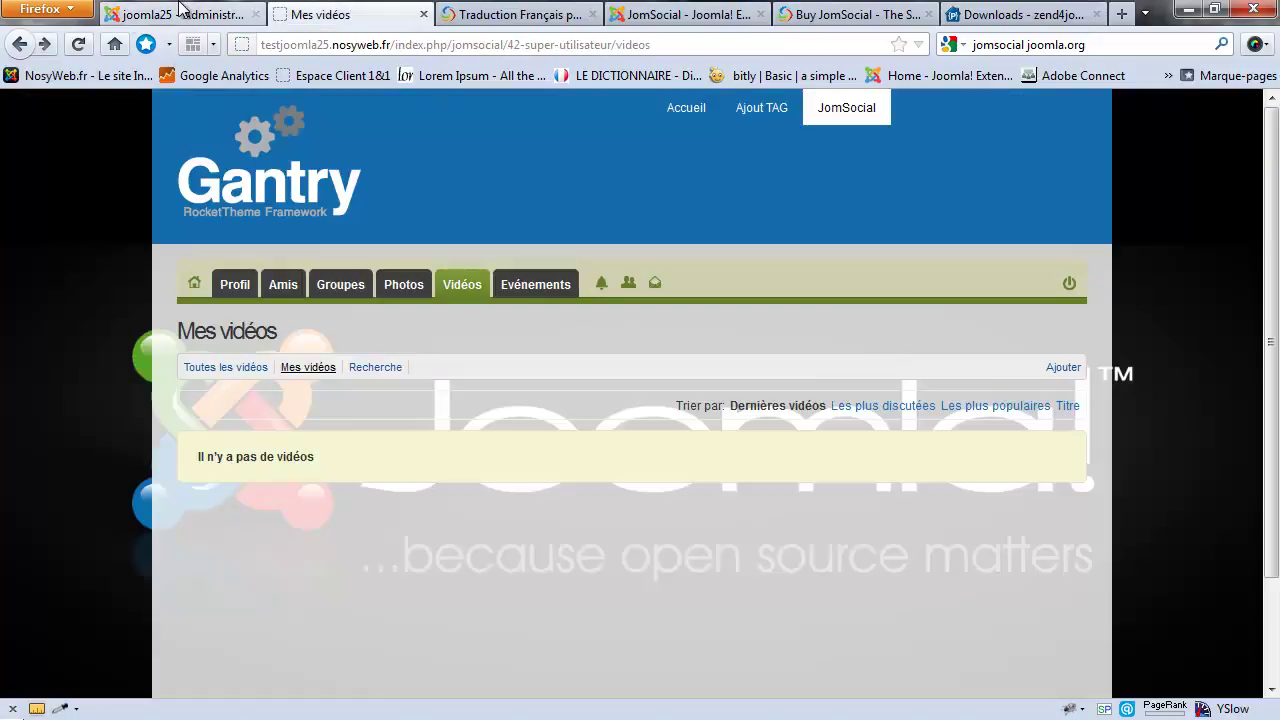
Step: Reload Mes vidéos and review the Uploader une vidéo form, 8 MB maximum, before closing it
{"action": "key", "text": "F5"}
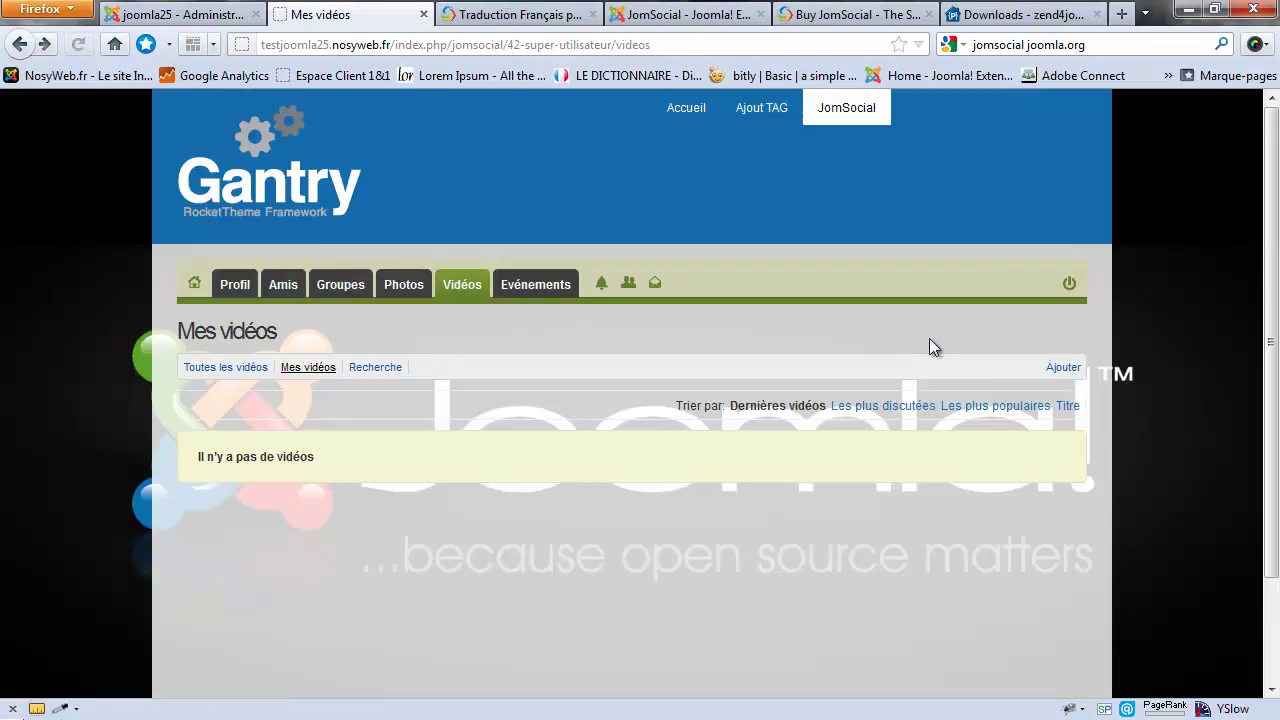
{"action": "left_click", "coordinate": [1060, 367]}
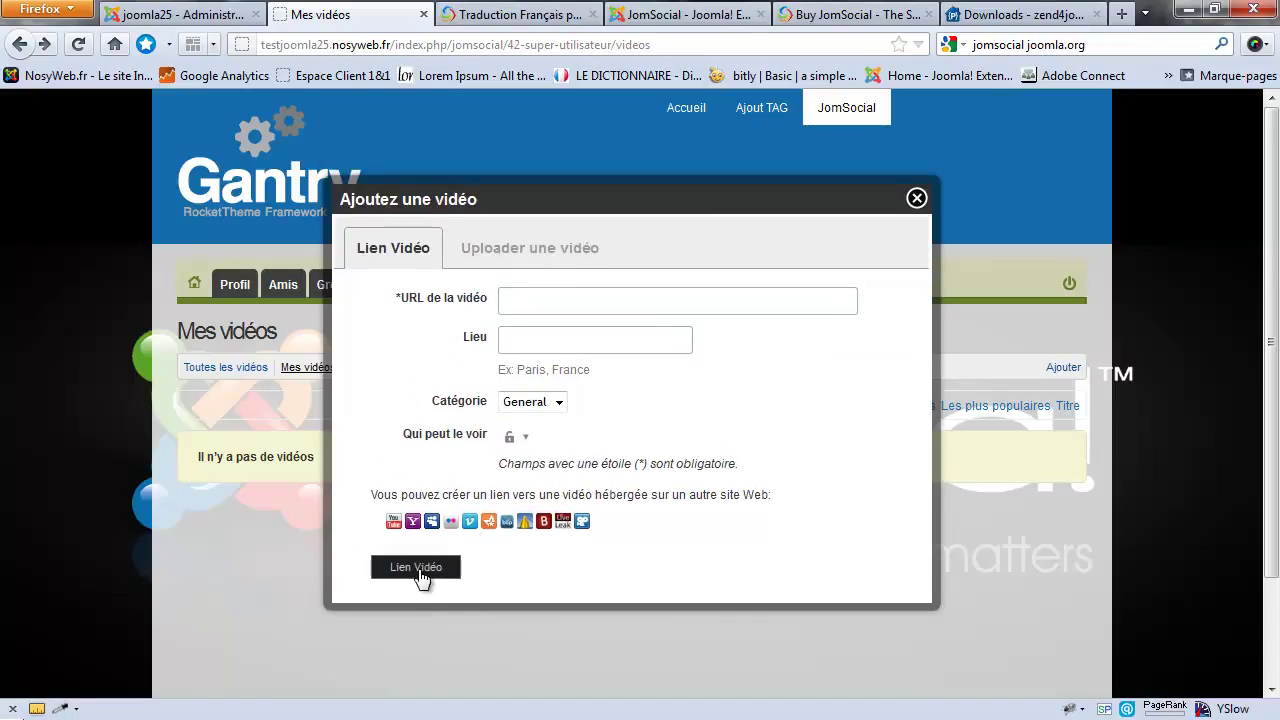
{"action": "left_click", "coordinate": [555, 257]}
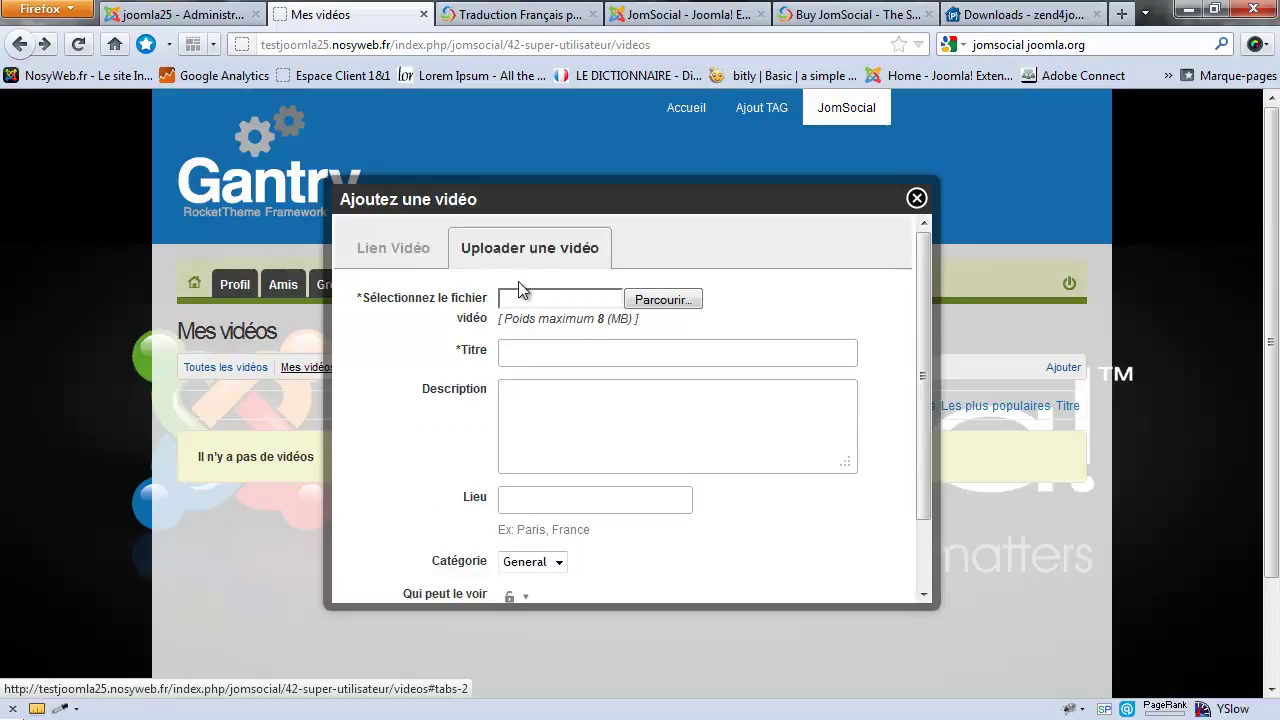
{"action": "scroll", "coordinate": [521, 295], "scroll_direction": "down", "scroll_amount": 2}
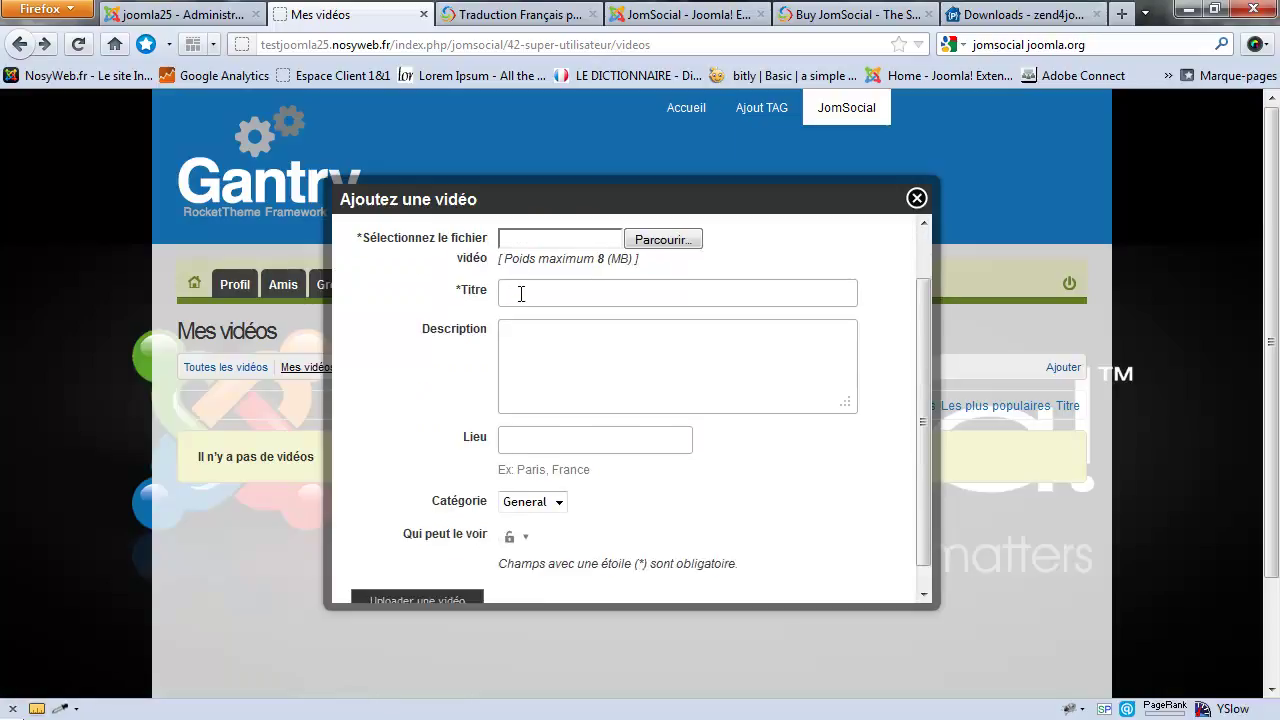
{"action": "scroll", "coordinate": [521, 295], "scroll_direction": "up", "scroll_amount": 1}
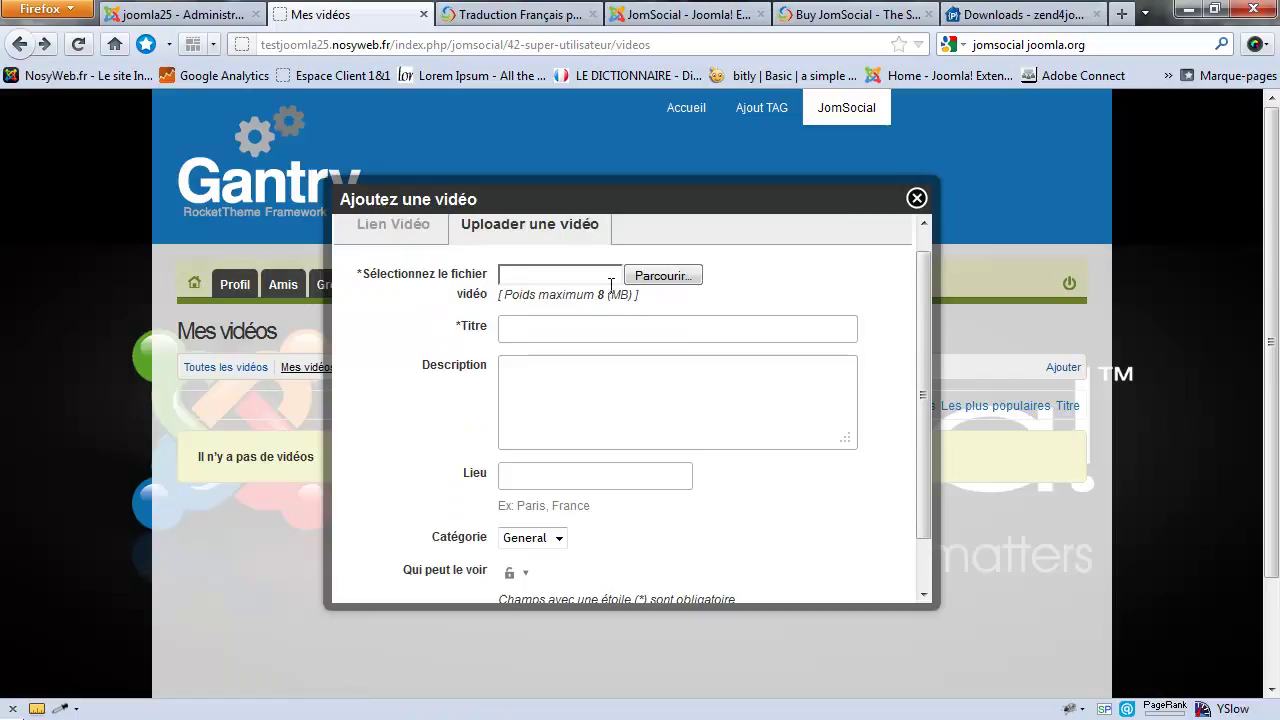
{"action": "left_click_drag", "start_coordinate": [598, 296], "coordinate": [619, 300]}
{"action": "left_click", "coordinate": [612, 337]}
{"action": "left_click", "coordinate": [916, 198]}
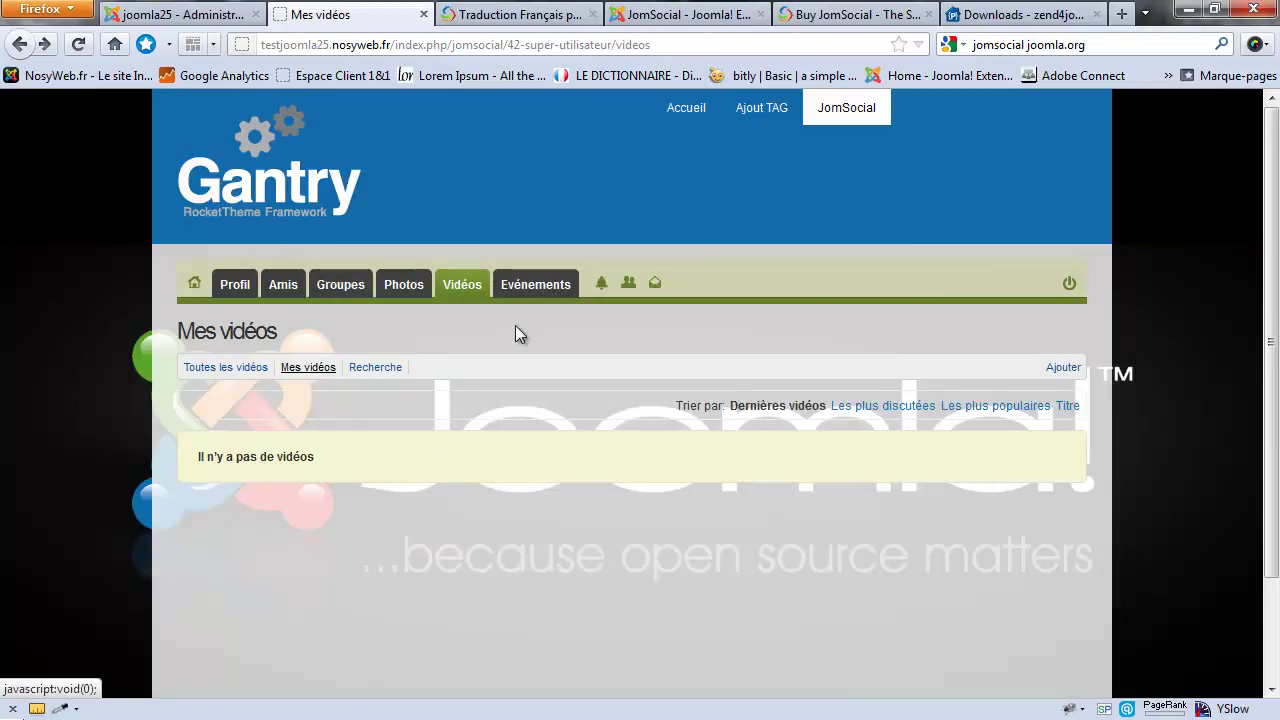
Step: Open User Points from the JomSocial dashboard and scroll the rules down to Upload profile avatar
{"action": "left_click", "coordinate": [180, 15]}
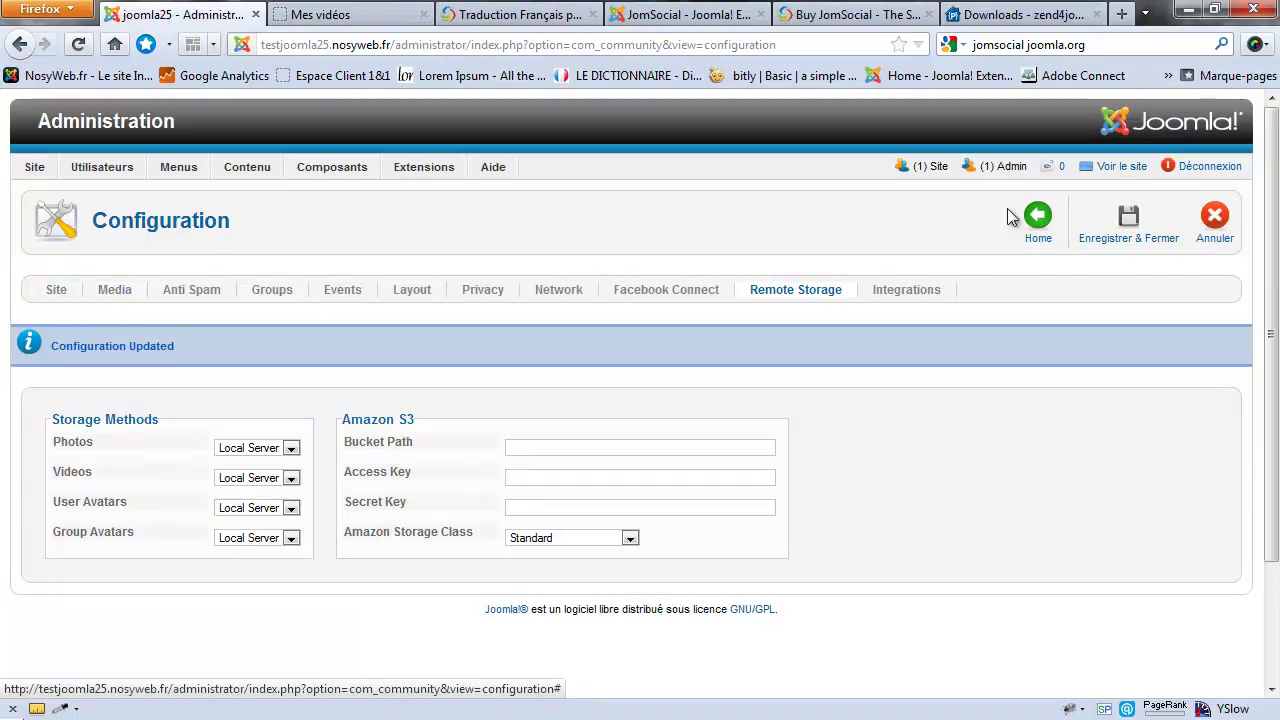
{"action": "left_click", "coordinate": [1035, 218]}
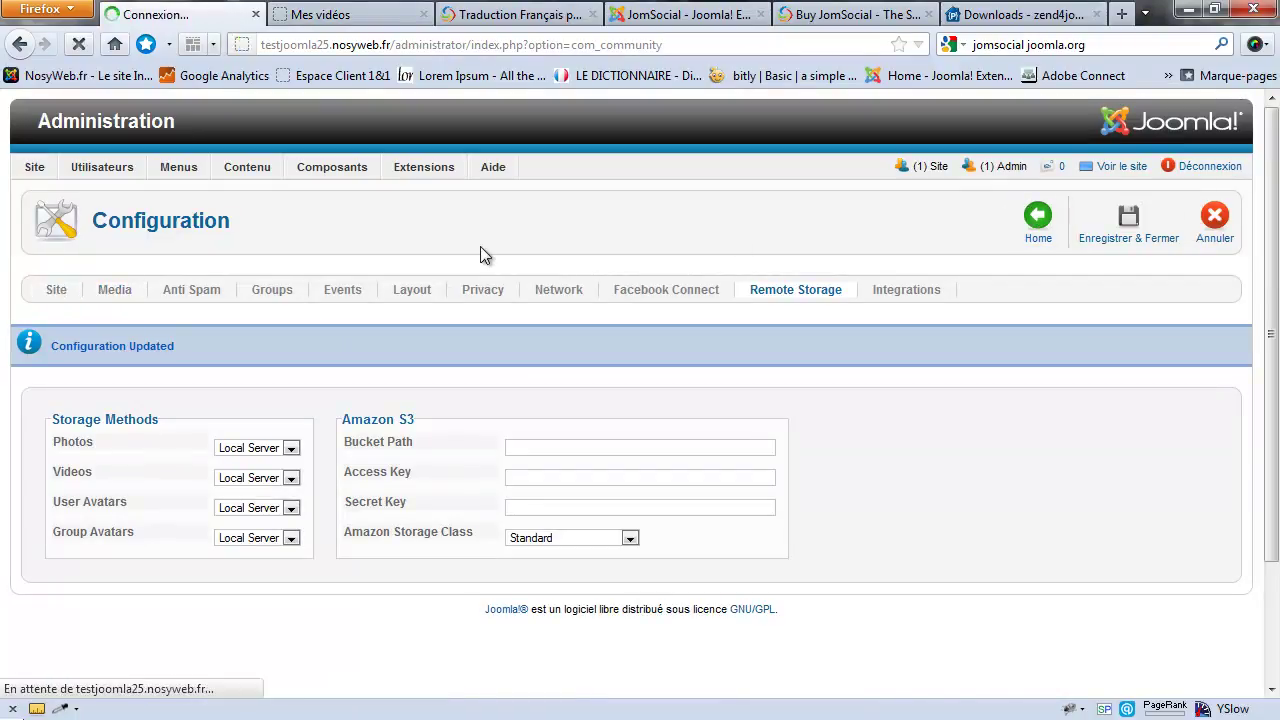
{"action": "scroll", "coordinate": [473, 326], "scroll_direction": "down", "scroll_amount": 3}
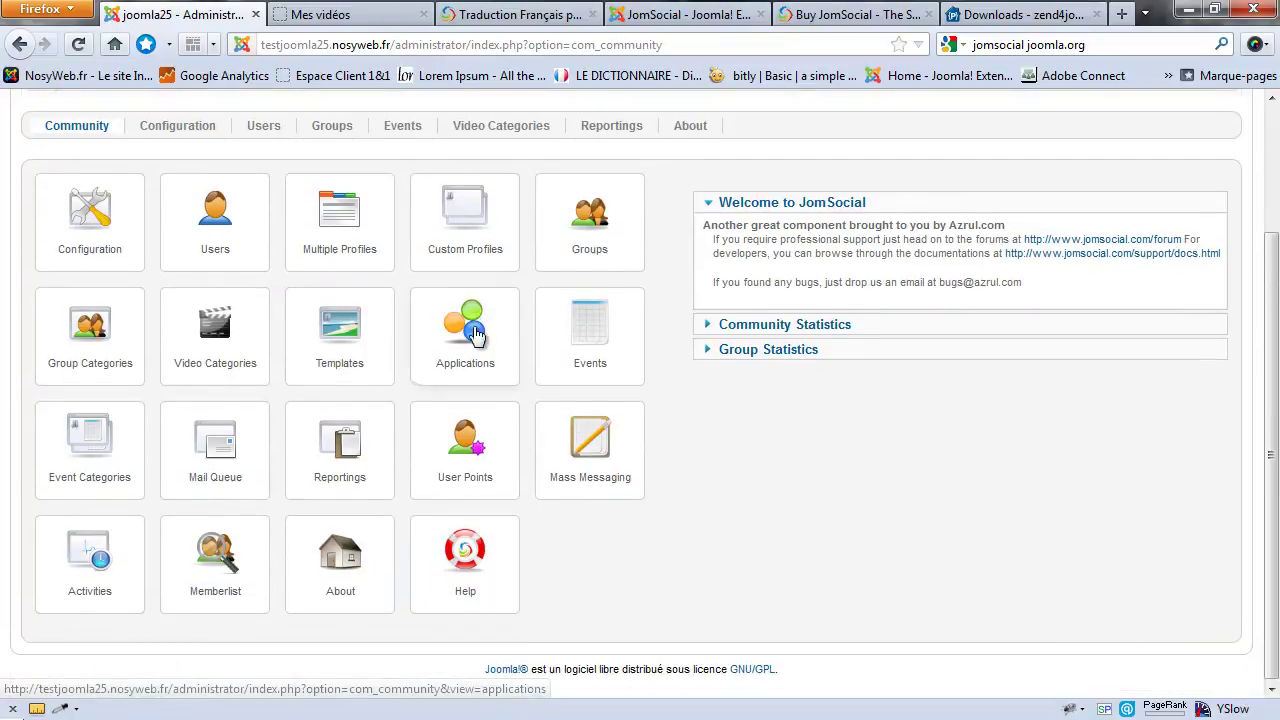
{"action": "left_click", "coordinate": [475, 458]}
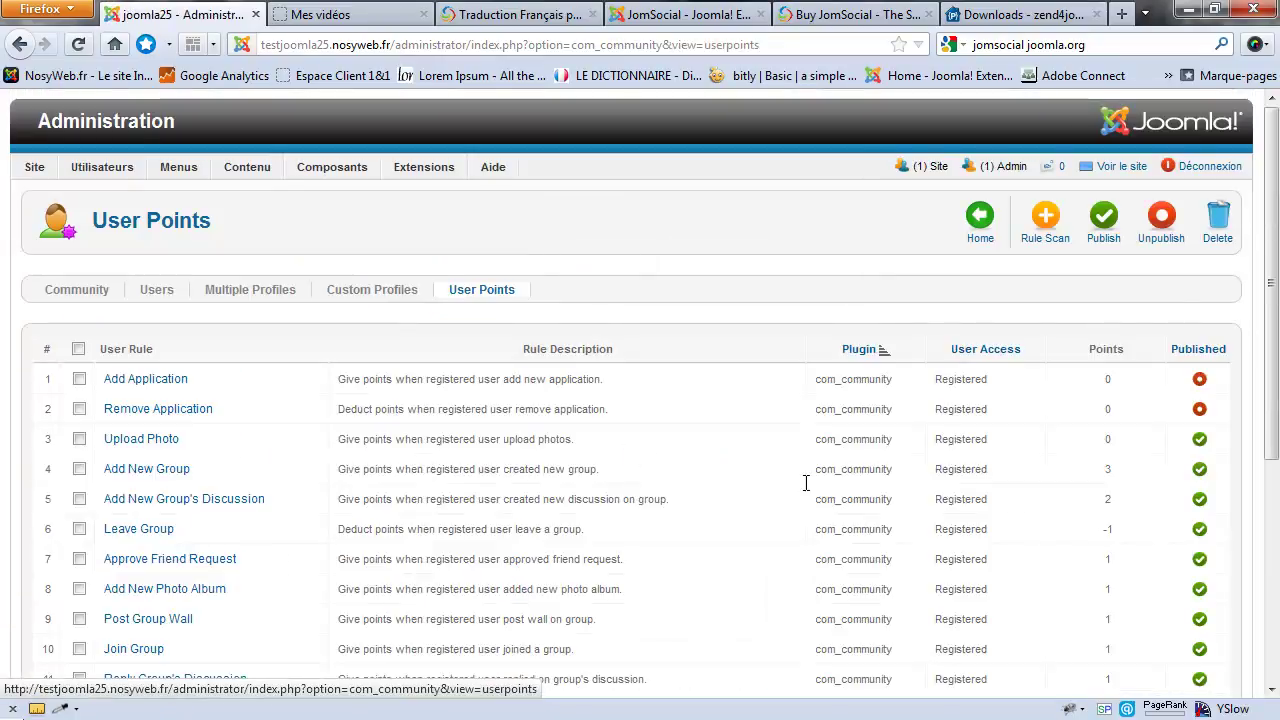
{"action": "scroll", "coordinate": [895, 406], "scroll_direction": "down", "scroll_amount": 2}
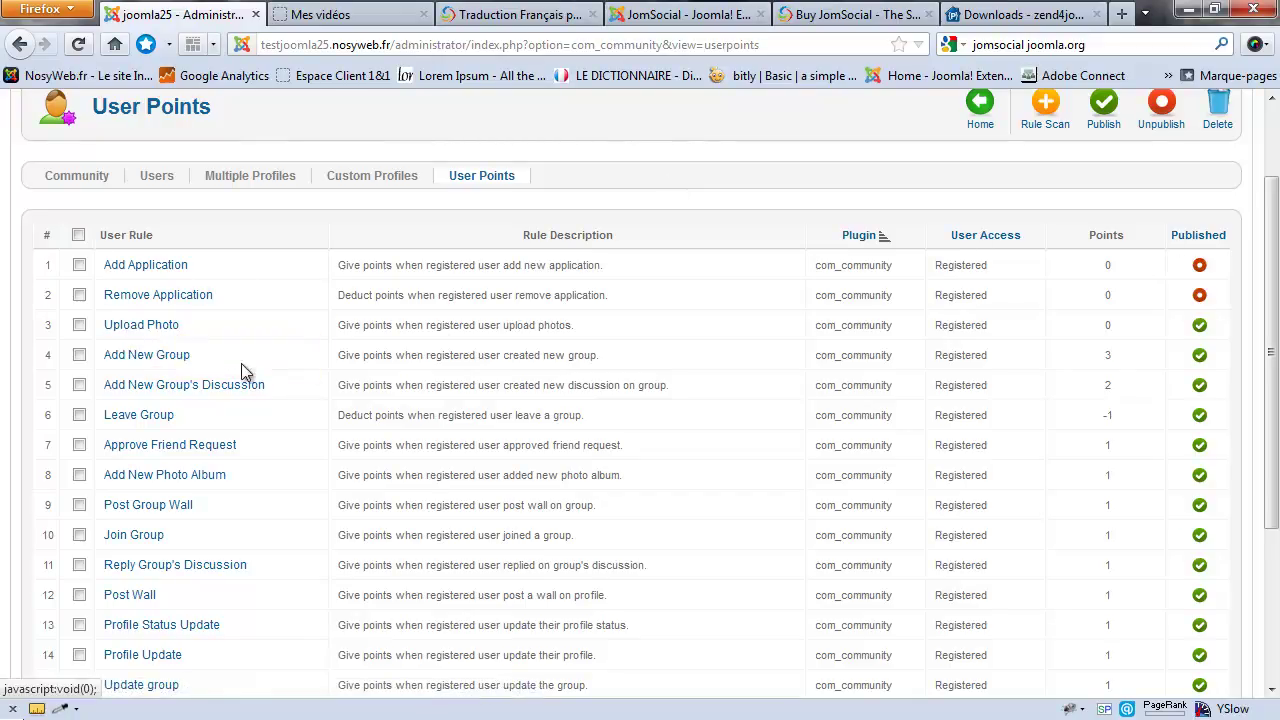
{"action": "scroll", "coordinate": [246, 369], "scroll_direction": "down", "scroll_amount": 2}
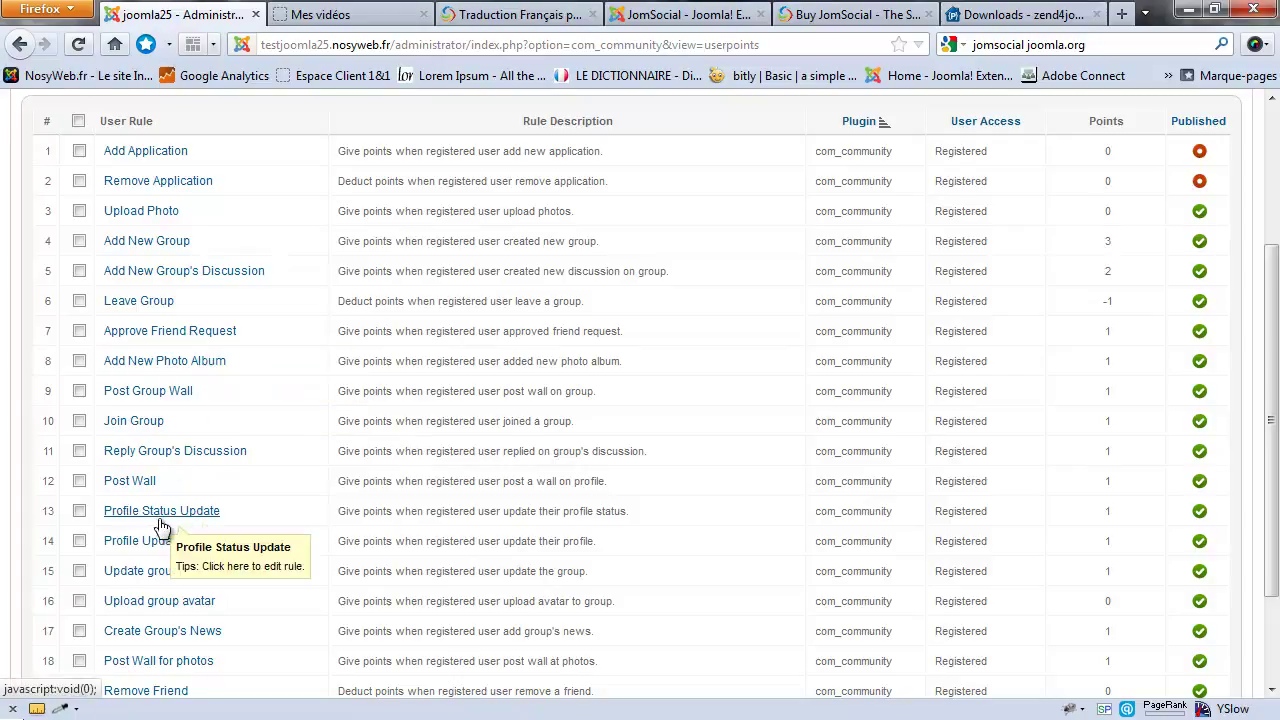
{"action": "scroll", "coordinate": [149, 483], "scroll_direction": "down", "scroll_amount": 3}
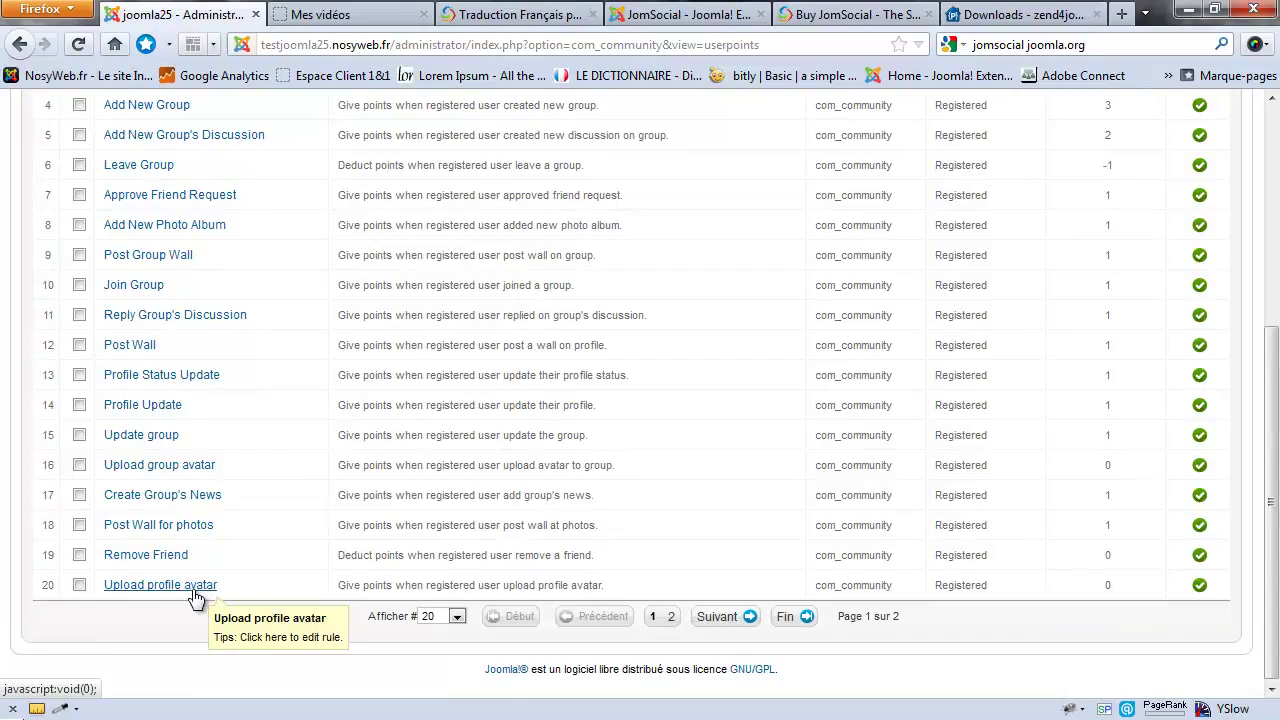
{"action": "scroll", "coordinate": [1105, 261], "scroll_direction": "up", "scroll_amount": 6}
{"action": "scroll", "coordinate": [1105, 261], "scroll_direction": "down", "scroll_amount": 2}
{"action": "scroll", "coordinate": [1107, 281], "scroll_direction": "down", "scroll_amount": 4}
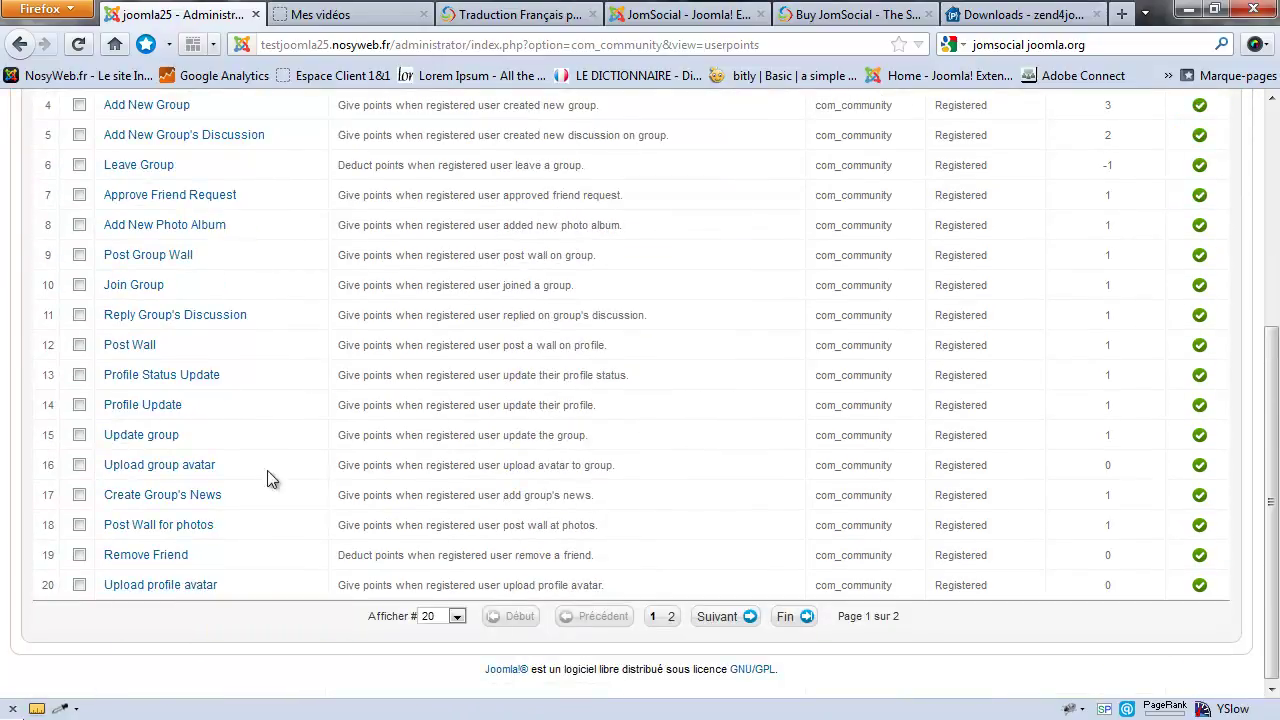
Step: Change the Upload profile avatar rule's points from 0 to 5 and save
{"action": "left_click", "coordinate": [192, 586]}
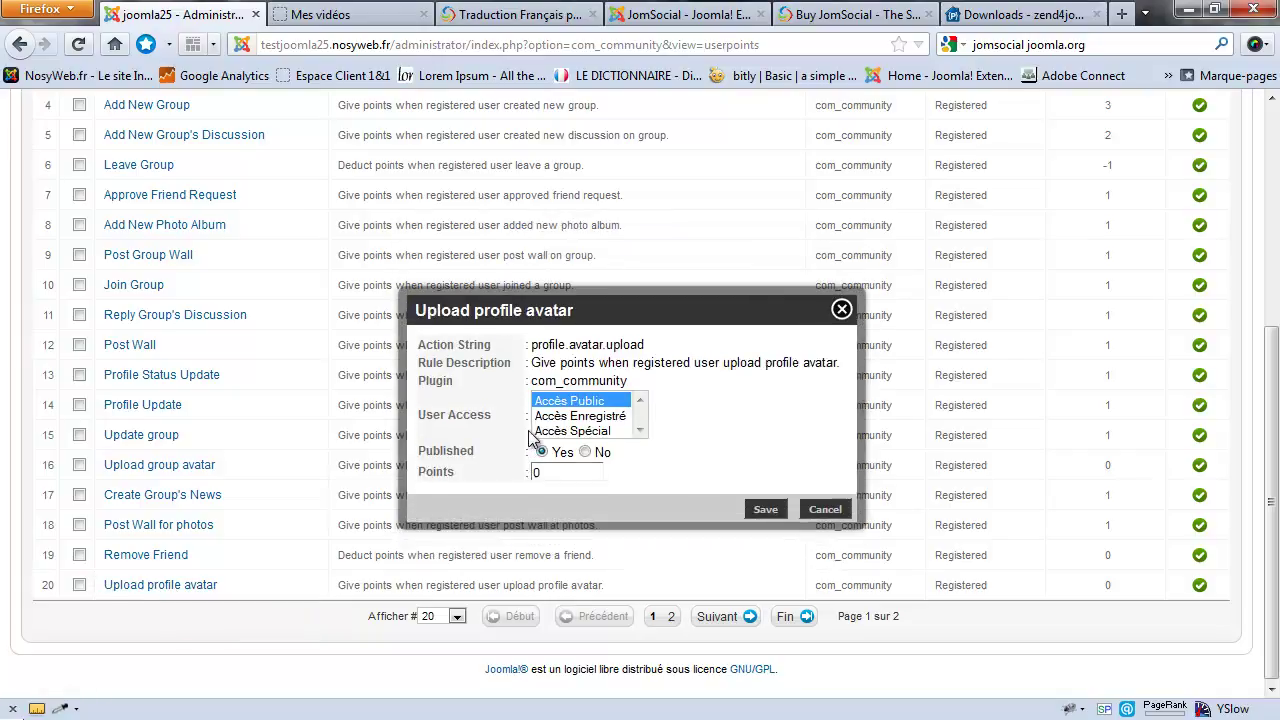
{"action": "double_click", "coordinate": [545, 472]}
{"action": "type", "text": "5"}
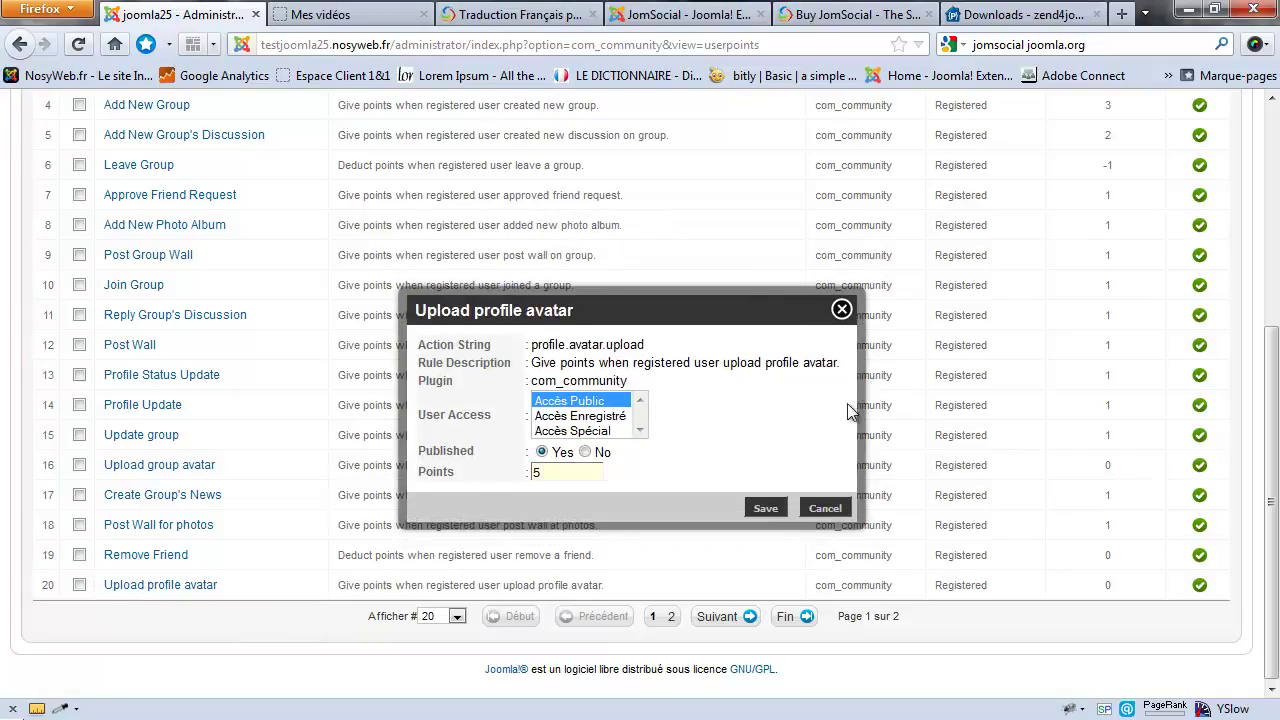
{"action": "left_click", "coordinate": [765, 508]}
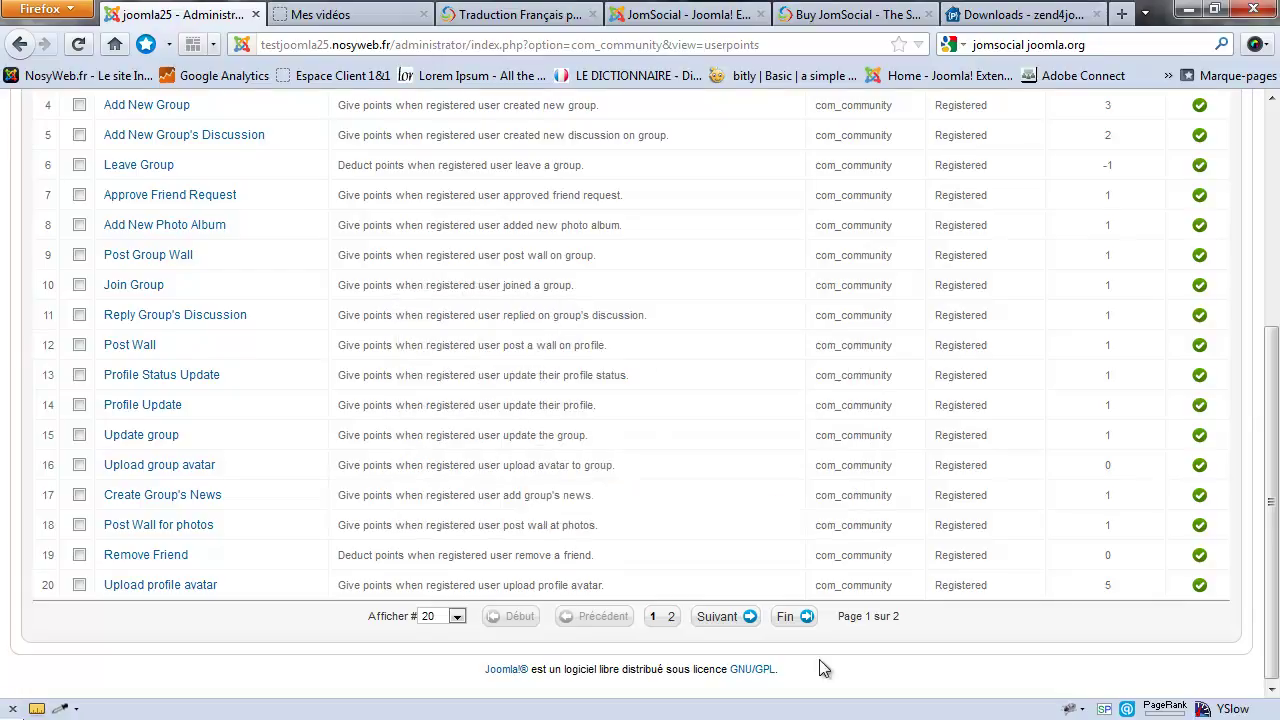
Step: Browse the second page of rules, noting the com_community plugin, then return to page 1
{"action": "left_click", "coordinate": [700, 617]}
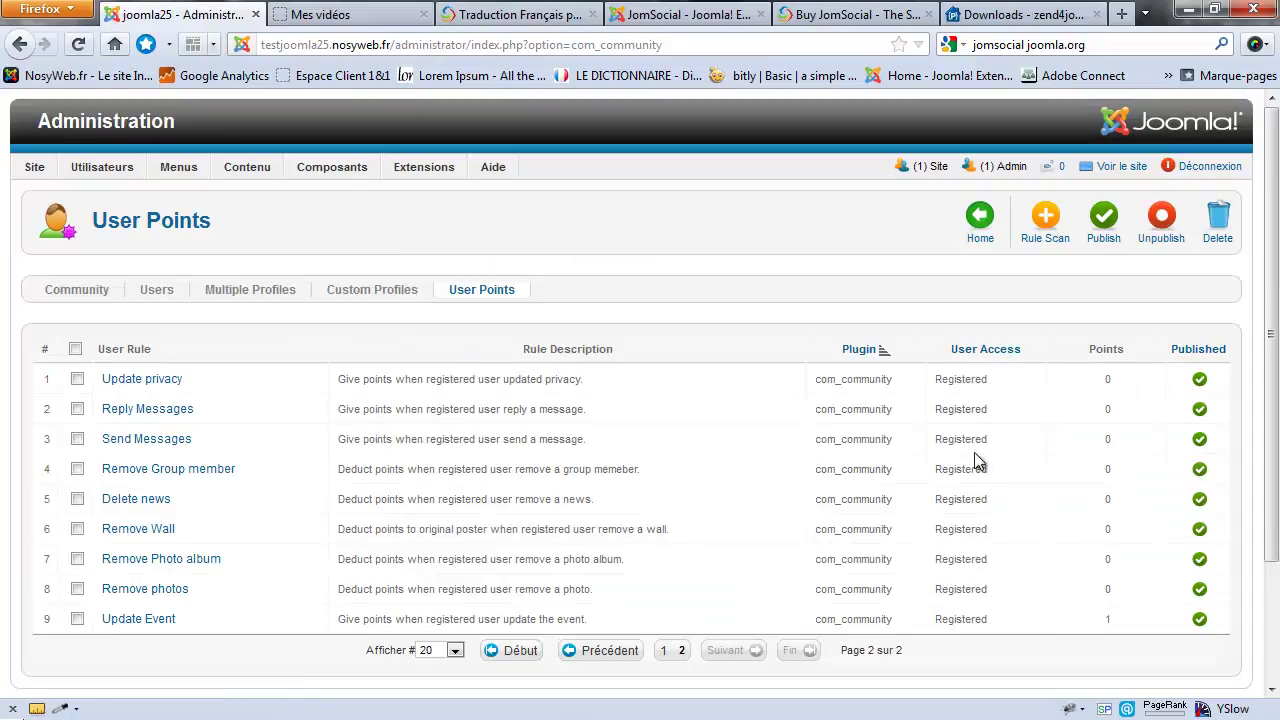
{"action": "left_click_drag", "start_coordinate": [816, 379], "coordinate": [892, 379]}
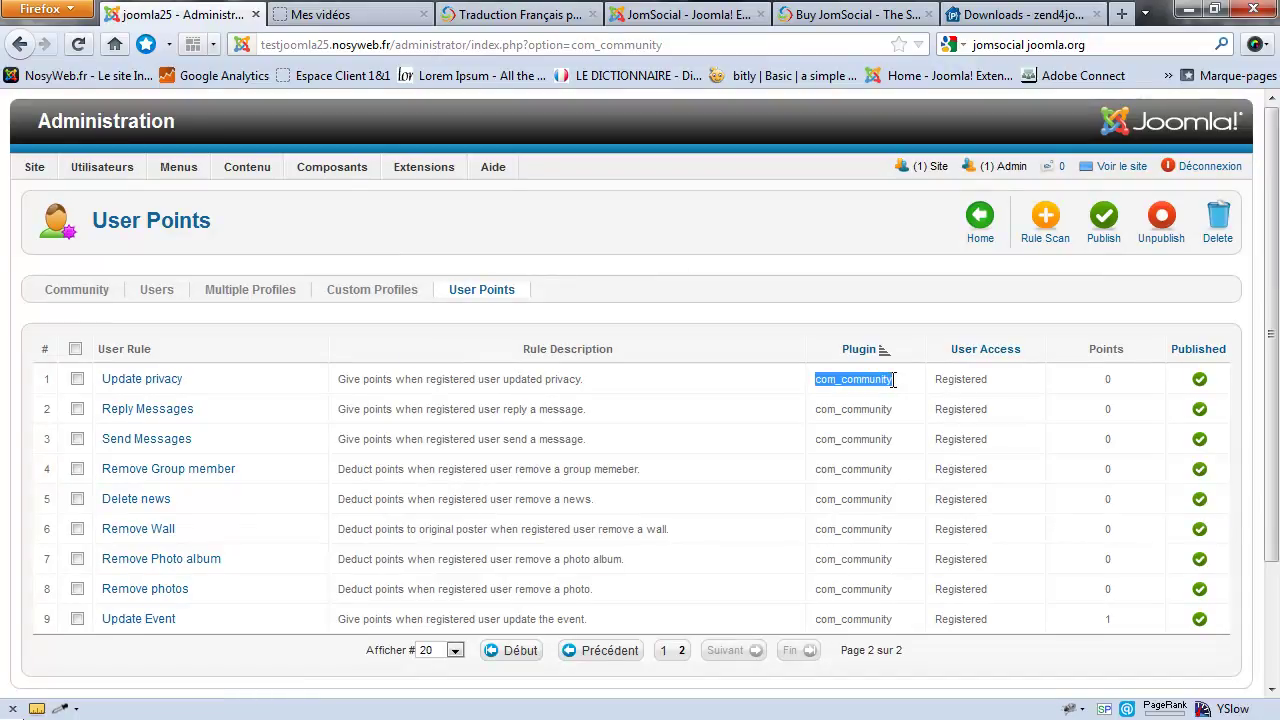
{"action": "left_click", "coordinate": [663, 651]}
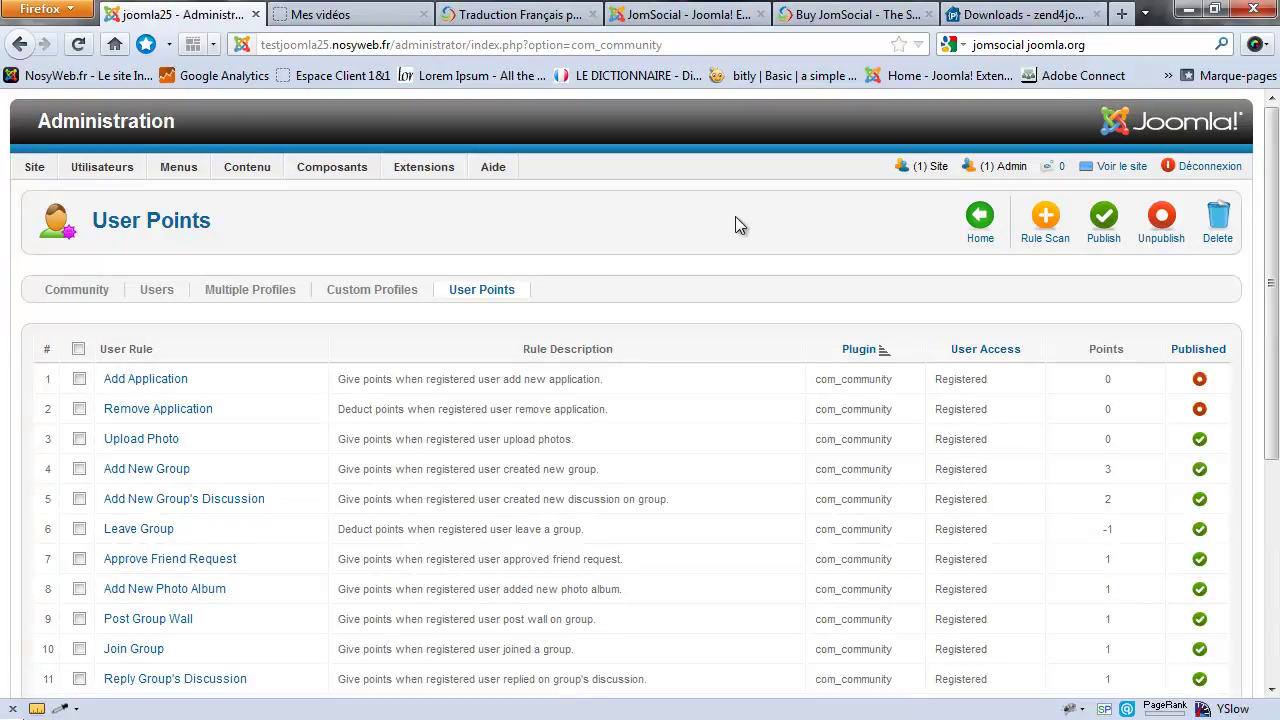
{"action": "scroll", "coordinate": [750, 248], "scroll_direction": "down", "scroll_amount": 5}
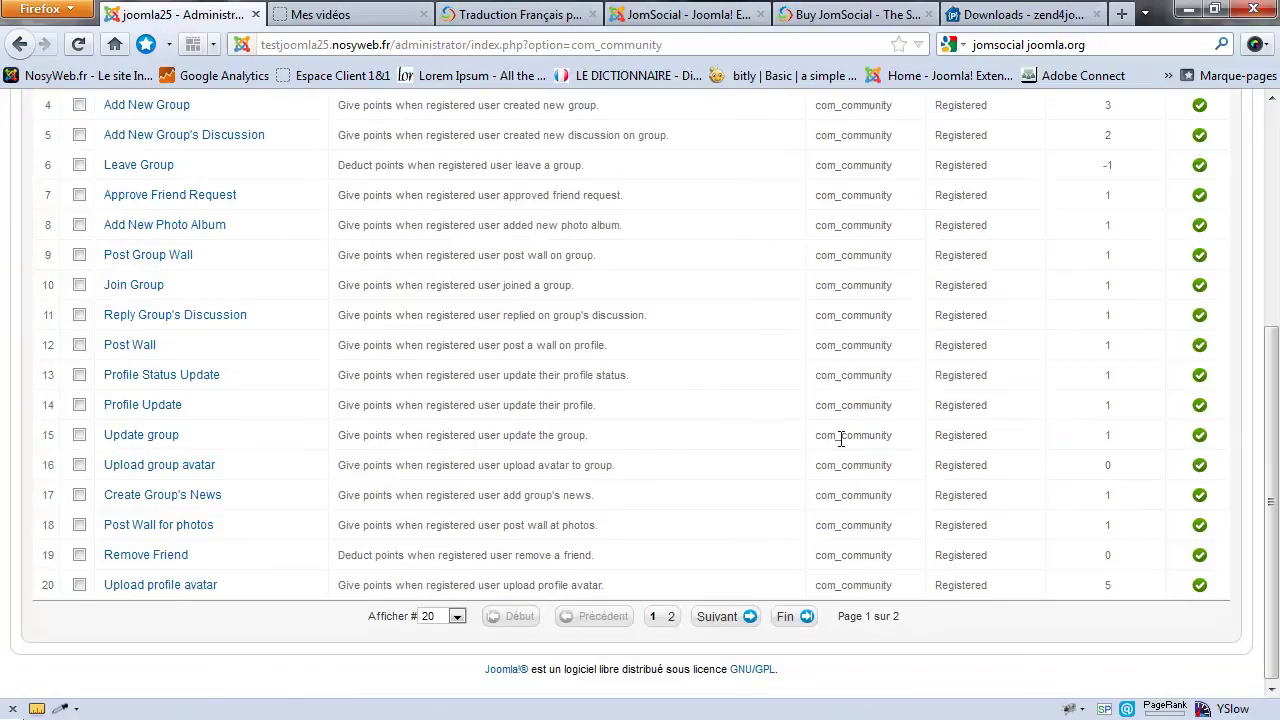
{"action": "left_click_drag", "start_coordinate": [811, 471], "coordinate": [897, 471]}
{"action": "left_click", "coordinate": [897, 471]}
{"action": "left_click", "coordinate": [320, 15]}
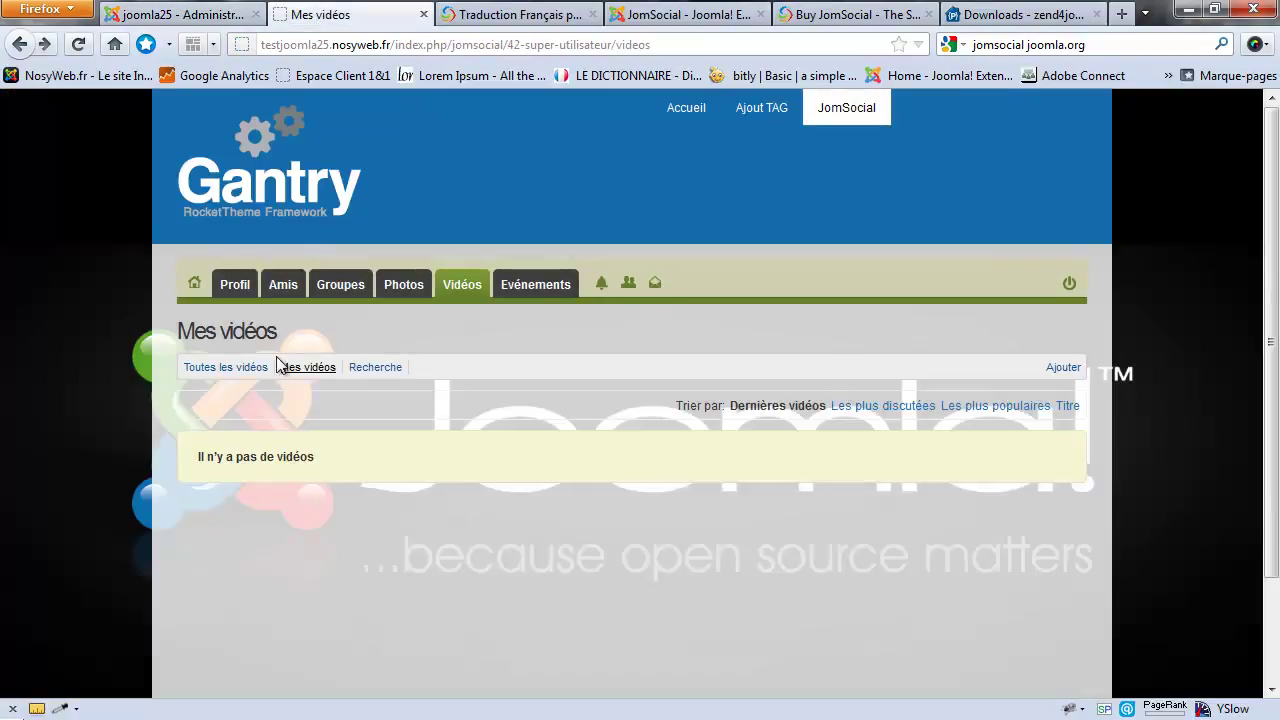
{"action": "left_click", "coordinate": [237, 288]}
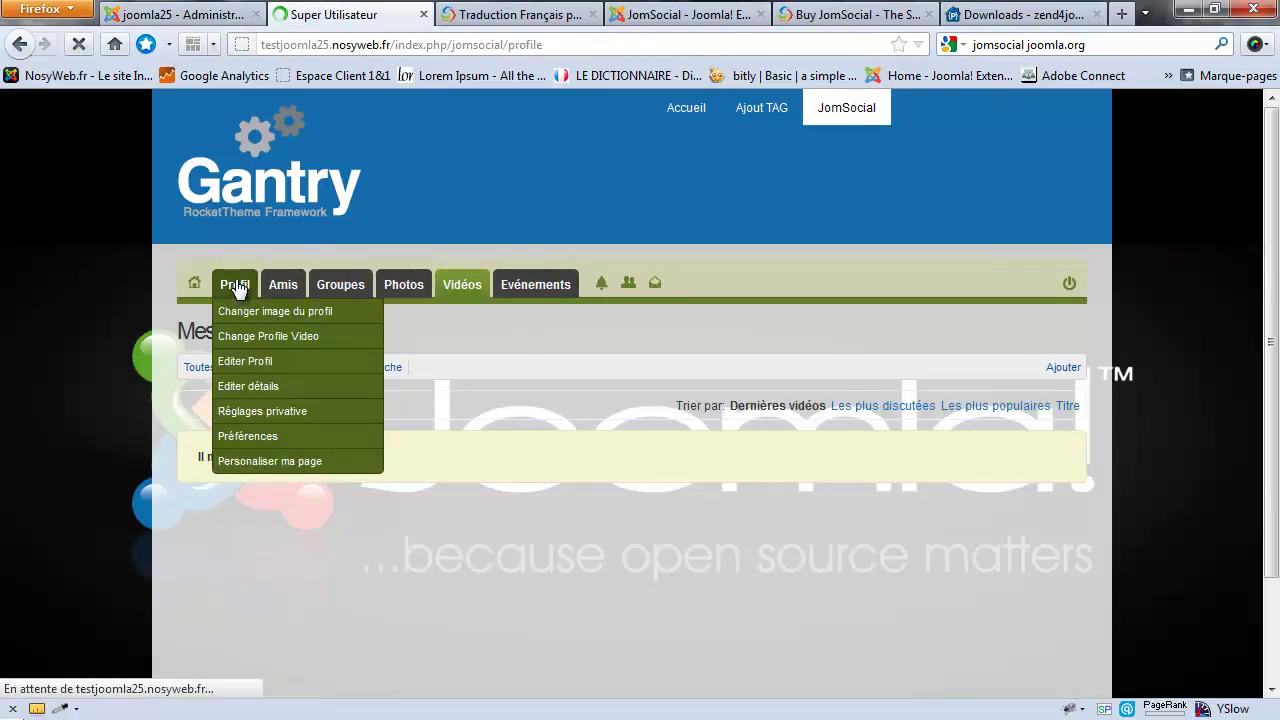
{"action": "scroll", "coordinate": [529, 540], "scroll_direction": "down", "scroll_amount": 2}
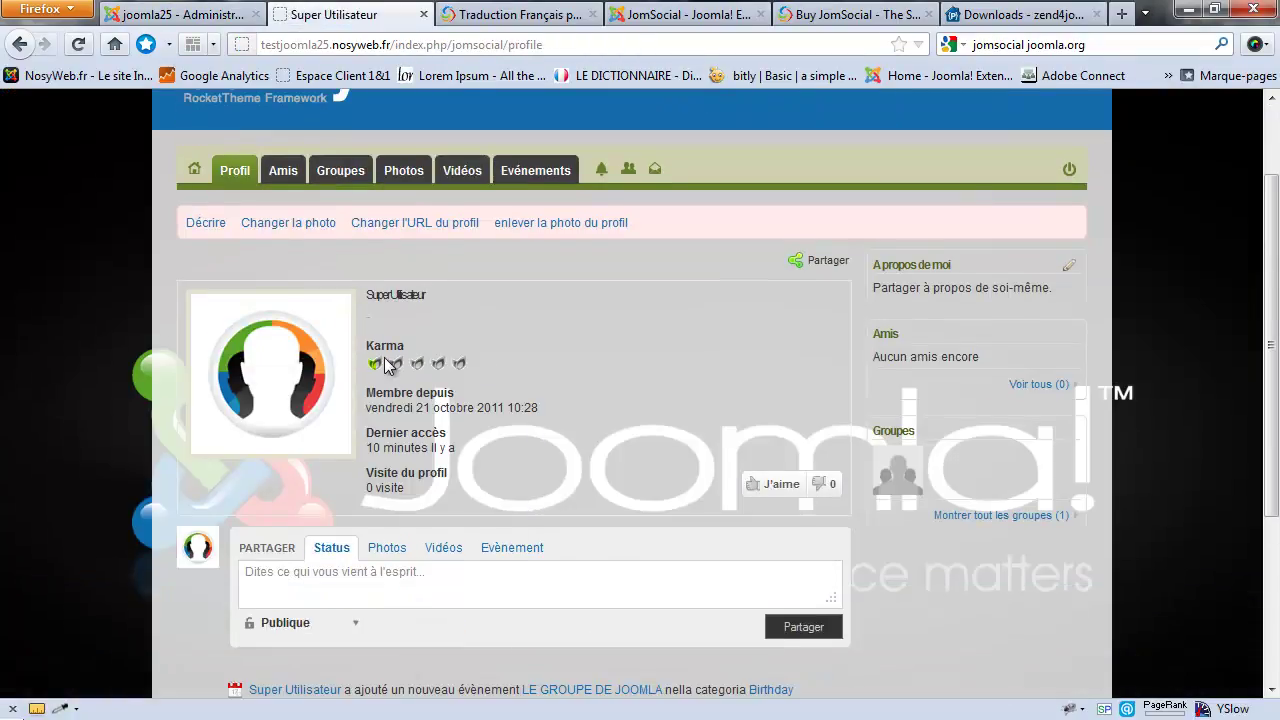
{"action": "left_click", "coordinate": [183, 12]}
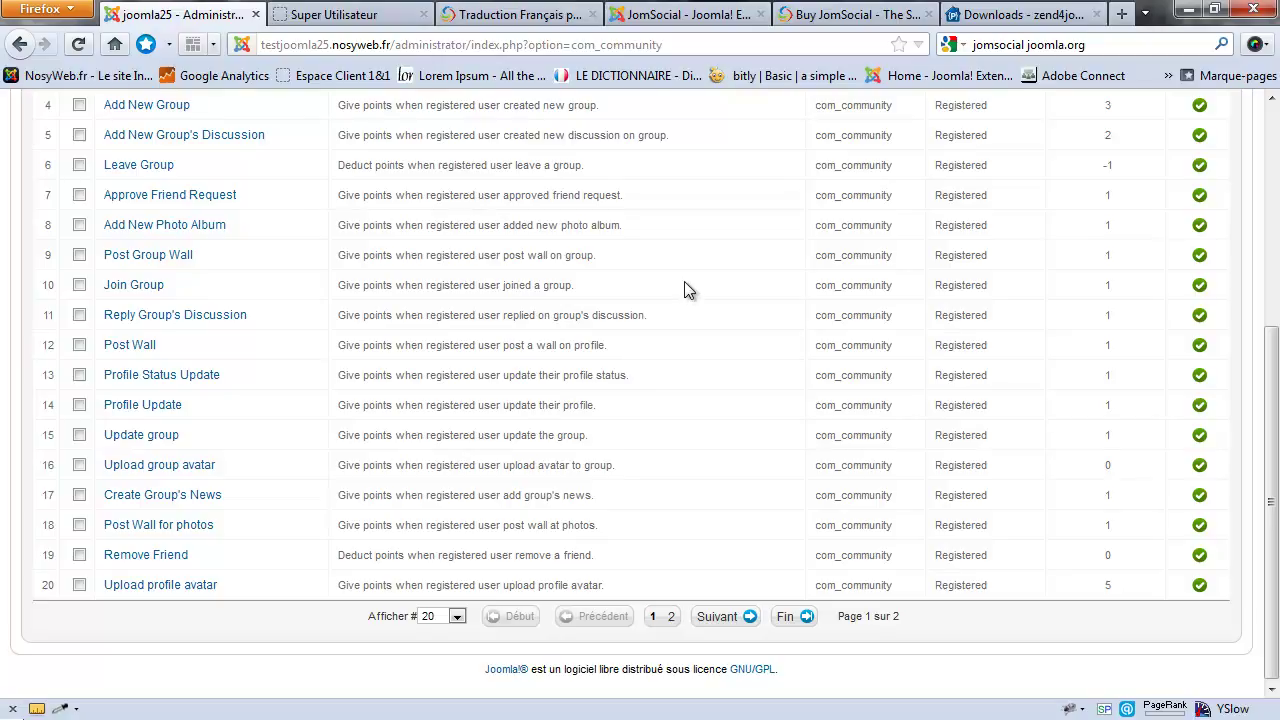
{"action": "scroll", "coordinate": [684, 281], "scroll_direction": "up", "scroll_amount": 6}
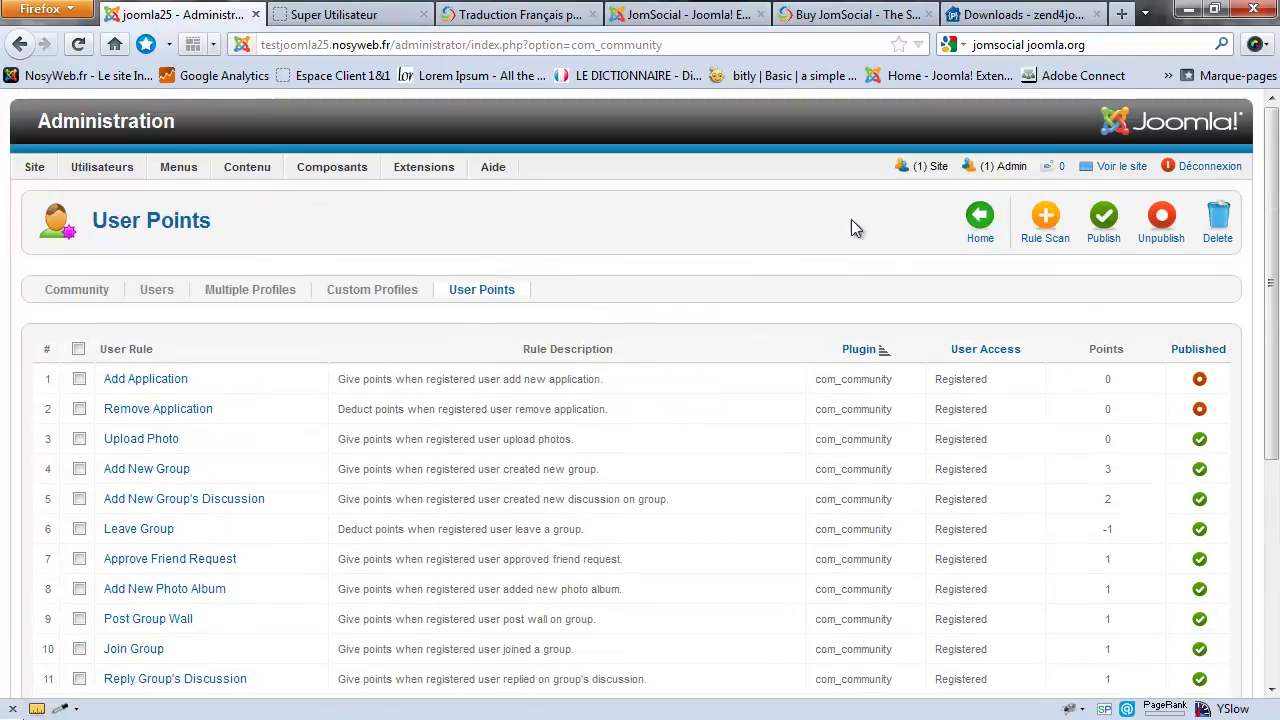
Step: Run Rule Scan, review the newly added rules such as Add video and Add Event, then cancel
{"action": "left_click", "coordinate": [1050, 222]}
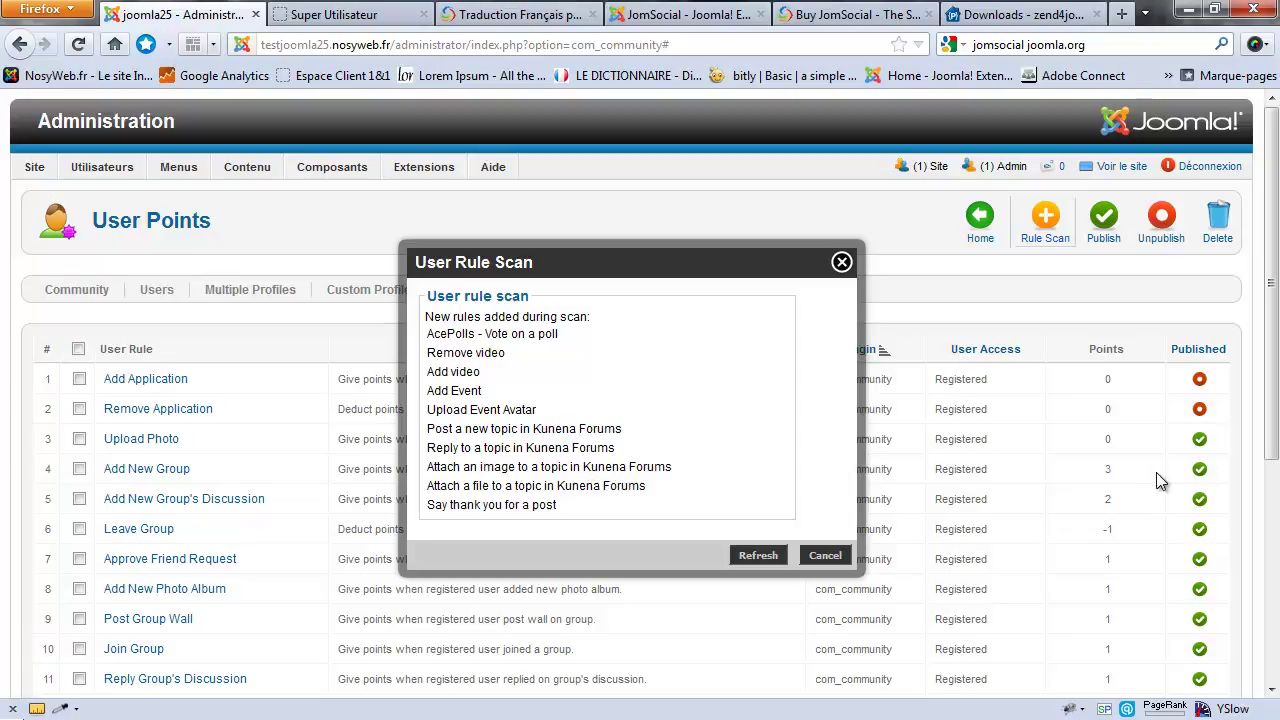
{"action": "double_click", "coordinate": [1105, 535]}
{"action": "left_click", "coordinate": [1104, 531]}
{"action": "left_click", "coordinate": [824, 557]}
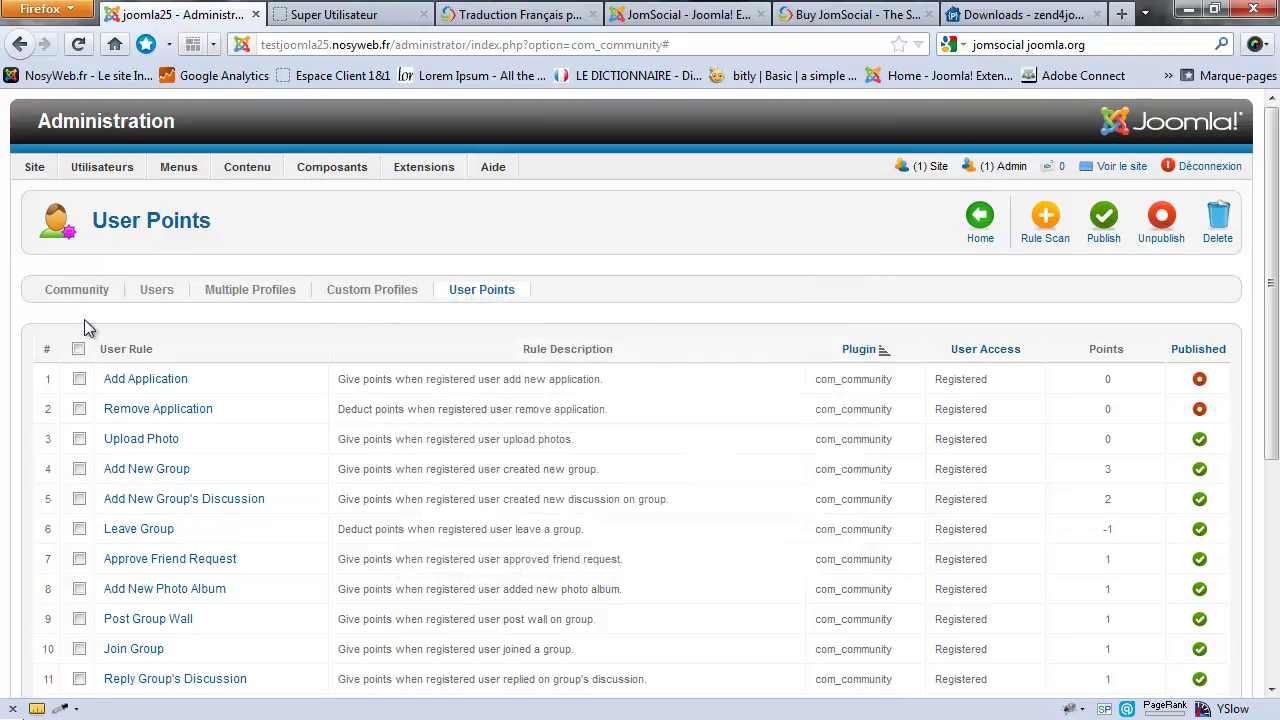
Step: Switch to the Community dashboard and scroll through its management tools
{"action": "left_click", "coordinate": [76, 289]}
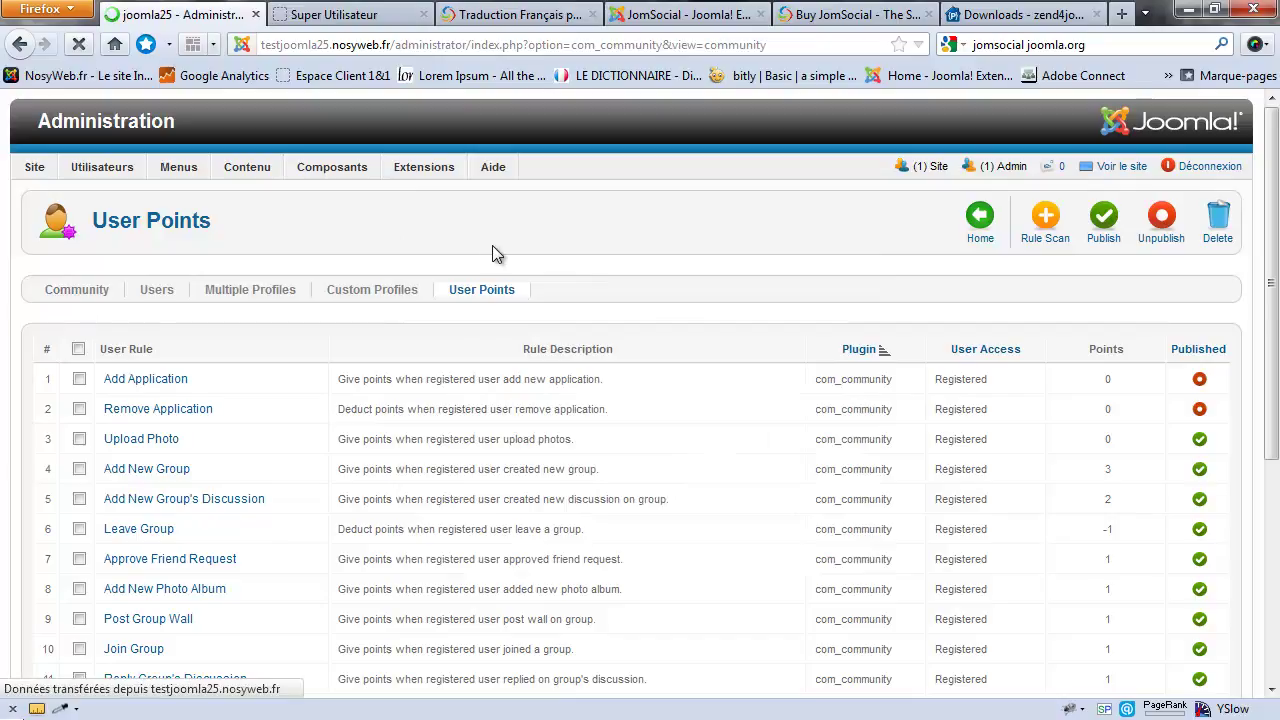
{"action": "scroll", "coordinate": [581, 338], "scroll_direction": "down", "scroll_amount": 2}
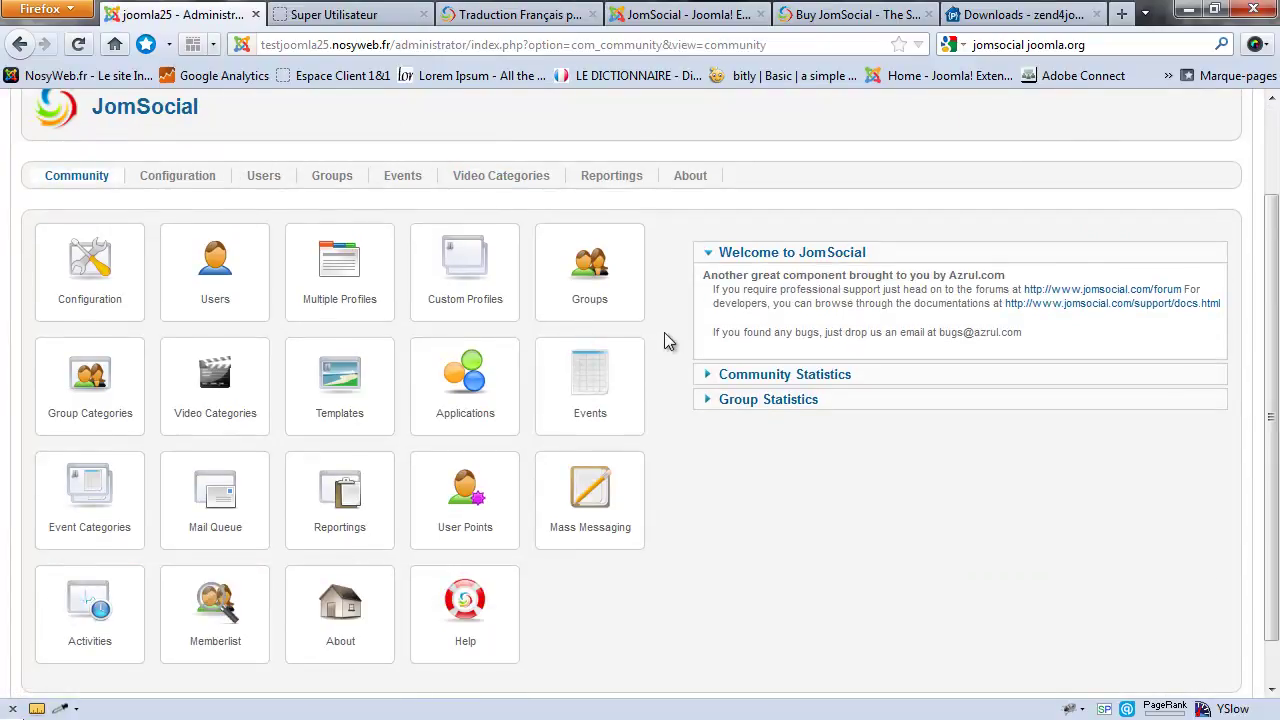